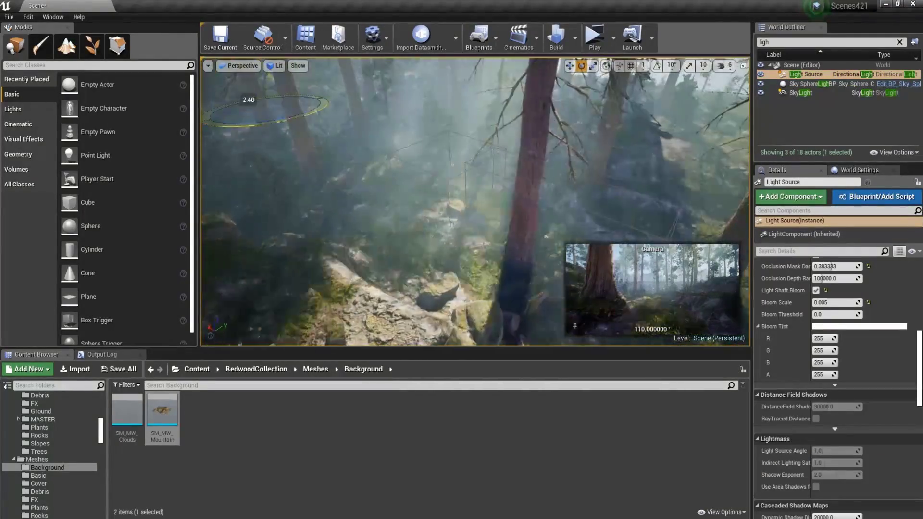
- Flatten the landscape around the large redwood with a brush size of about 440 and preview the scene in play mode
{"action": "left_click", "coordinate": [596, 41]}
{"action": "key", "text": "Escape"}
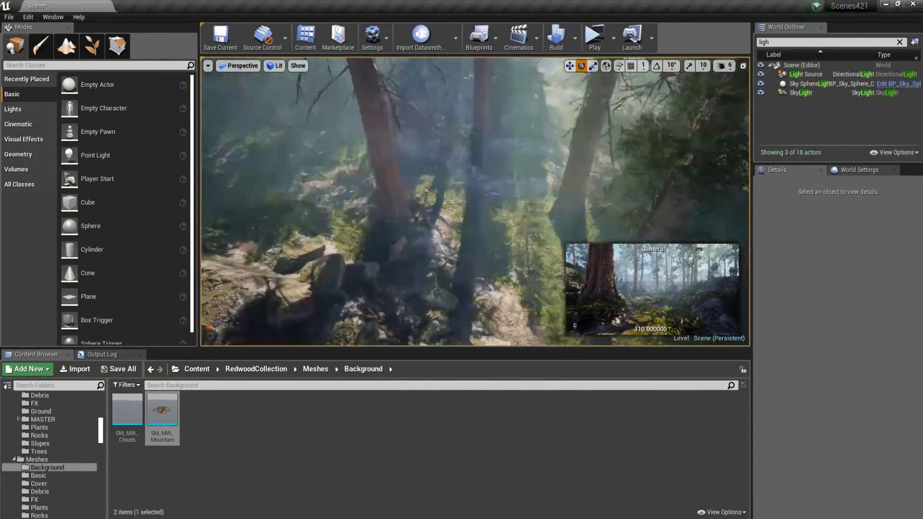
{"action": "mouse_move", "coordinate": [461, 192]}
{"action": "right_mouse_down"}
{"action": "mouse_move", "coordinate": [451, 206]}
{"action": "mouse_move", "coordinate": [457, 192]}
{"action": "right_mouse_up"}
{"action": "left_click", "coordinate": [66, 46]}
{"action": "left_click", "coordinate": [22, 123]}
{"action": "left_click", "coordinate": [36, 192]}
{"action": "left_click_drag", "start_coordinate": [87, 267], "coordinate": [75, 267]}
{"action": "right_click_drag", "start_coordinate": [226, 159], "coordinate": [269, 182]}
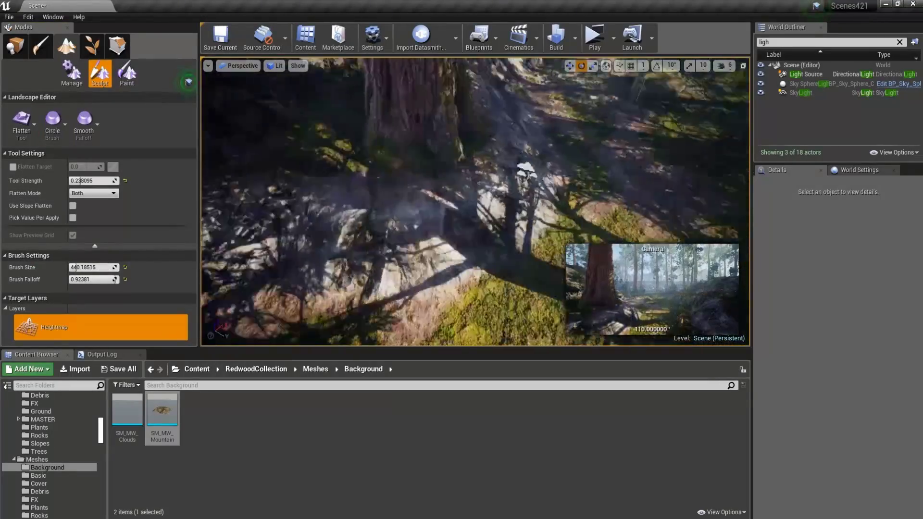
{"action": "left_click", "coordinate": [595, 38]}
{"action": "key", "text": "Escape"}
- Reposition the camera near the large redwood and preview the shot in play mode
{"action": "left_click", "coordinate": [15, 46]}
{"action": "left_click", "coordinate": [531, 136]}
{"action": "key", "text": "w"}
{"action": "right_click_drag", "start_coordinate": [480, 217], "coordinate": [494, 262]}
{"action": "left_click", "coordinate": [594, 37]}
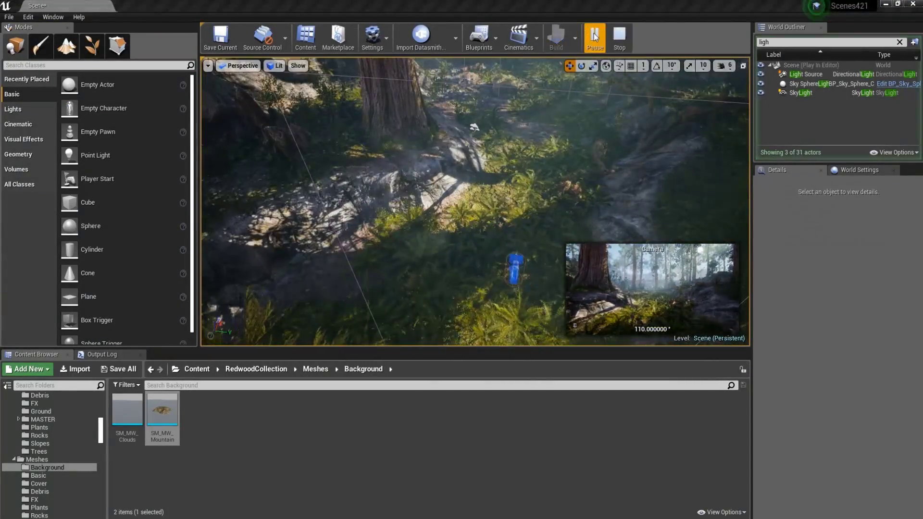
{"action": "key", "text": "Escape"}
- Clear the World Outliner filter, enlarge the landscape brush, and return to placing actors
{"action": "left_click", "coordinate": [899, 42]}
{"action": "mouse_move", "coordinate": [538, 197]}
{"action": "right_mouse_down"}
{"action": "mouse_move", "coordinate": [529, 173]}
{"action": "mouse_move", "coordinate": [524, 216]}
{"action": "right_mouse_up"}
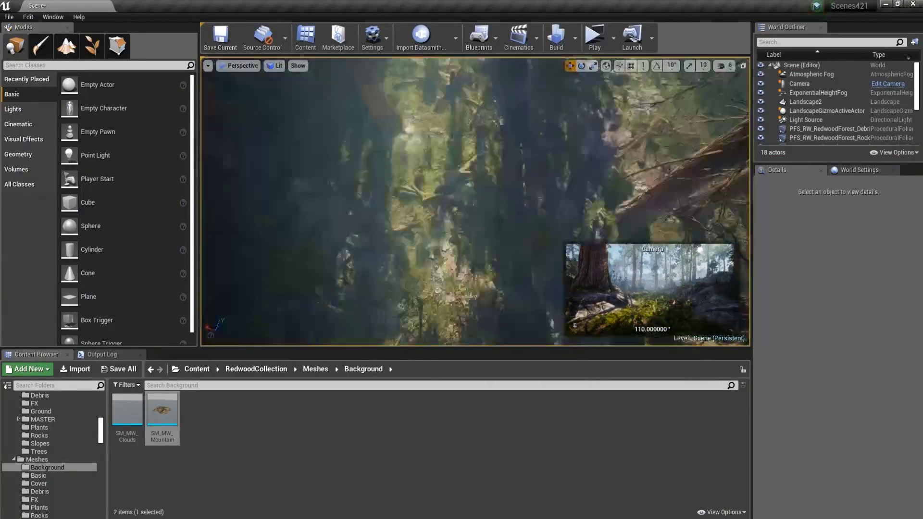
{"action": "left_click", "coordinate": [66, 46]}
{"action": "left_click_drag", "start_coordinate": [82, 208], "coordinate": [108, 208]}
{"action": "mouse_move", "coordinate": [490, 183]}
{"action": "right_mouse_down"}
{"action": "mouse_move", "coordinate": [493, 158]}
{"action": "mouse_move", "coordinate": [500, 177]}
{"action": "mouse_move", "coordinate": [506, 151]}
{"action": "mouse_move", "coordinate": [434, 237]}
{"action": "mouse_move", "coordinate": [423, 202]}
{"action": "mouse_move", "coordinate": [432, 197]}
{"action": "right_mouse_up"}
{"action": "left_click", "coordinate": [15, 46]}
{"action": "right_click_drag", "start_coordinate": [529, 202], "coordinate": [556, 175]}
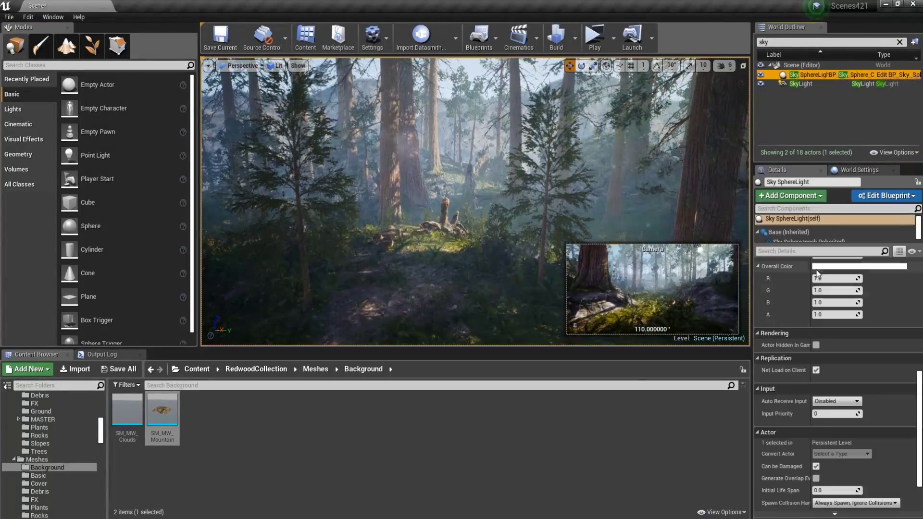
- Review the Sky SphereLight settings and examine the forest view after leaving the play preview
{"action": "scroll", "coordinate": [819, 274], "scroll_direction": "up", "scroll_amount": 10}
{"action": "key", "text": "Escape"}
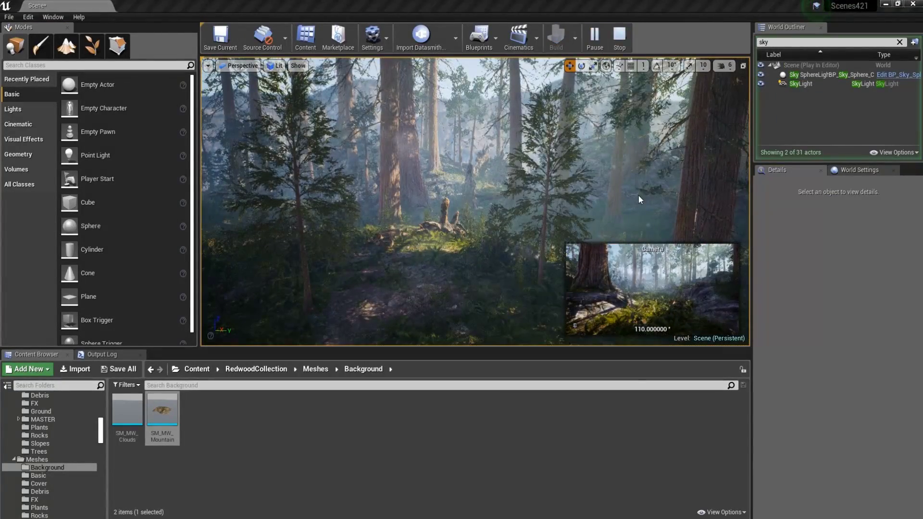
{"action": "right_click_drag", "start_coordinate": [638, 195], "coordinate": [390, 200]}
{"action": "left_click", "coordinate": [390, 200]}
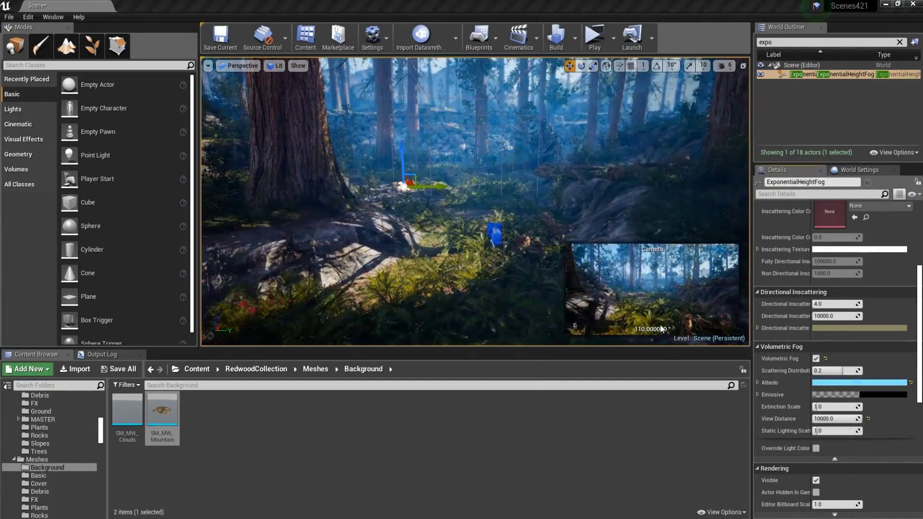
- Lighten the height fog's volumetric Albedo to a pale blue, expand its Emissive values, and preview the scene
{"action": "left_click_drag", "start_coordinate": [661, 329], "coordinate": [672, 325]}
{"action": "left_click", "coordinate": [768, 490]}
{"action": "left_click", "coordinate": [757, 394]}
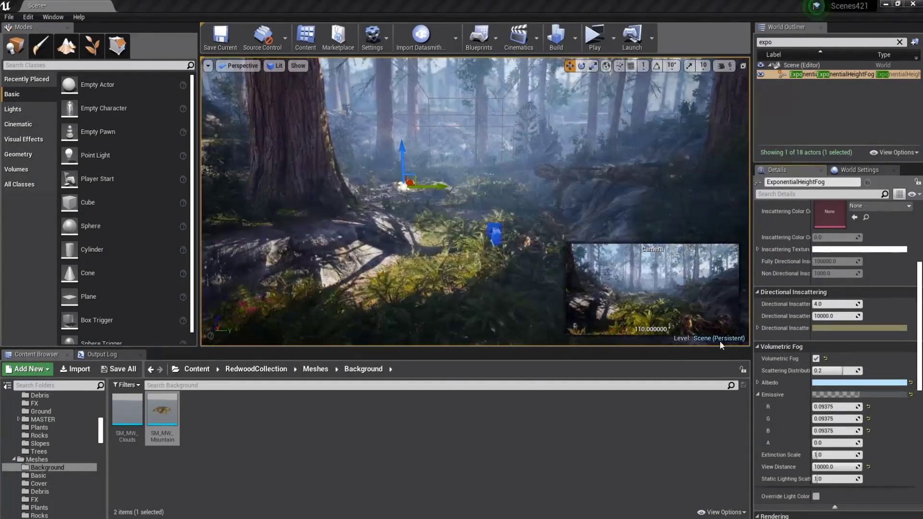
{"action": "left_click", "coordinate": [594, 38]}
{"action": "key", "text": "Escape"}
- Enable Override Light Color for the ExponentialHeightFog's volumetric fog
{"action": "right_click_drag", "start_coordinate": [788, 240], "coordinate": [788, 368]}
{"action": "scroll", "coordinate": [788, 369], "scroll_direction": "down", "scroll_amount": 4}
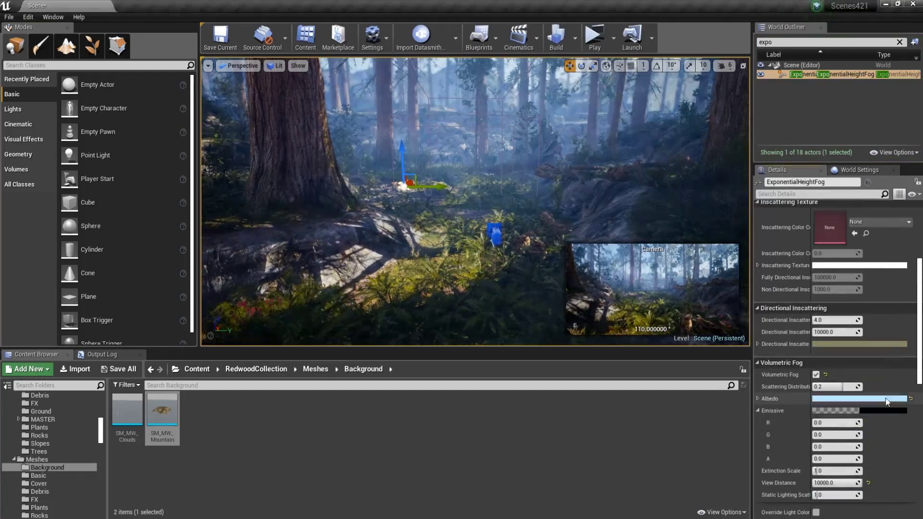
{"action": "left_click", "coordinate": [815, 512]}
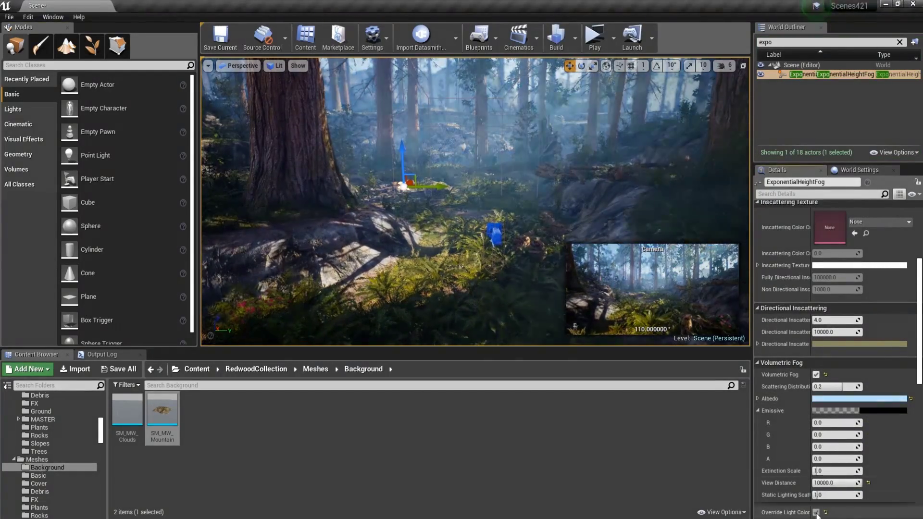
- Move the camera actor to a new spot on the forest path and preview the shot in play mode
{"action": "right_click_drag", "start_coordinate": [480, 204], "coordinate": [471, 214]}
{"action": "left_click", "coordinate": [469, 212]}
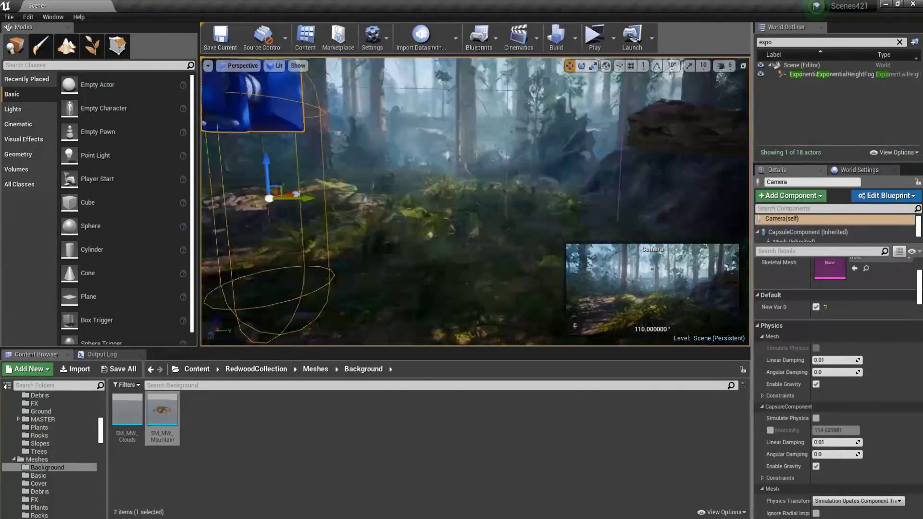
{"action": "left_click_drag", "start_coordinate": [268, 198], "coordinate": [510, 265]}
{"action": "key", "text": "e"}
{"action": "left_click", "coordinate": [603, 37]}
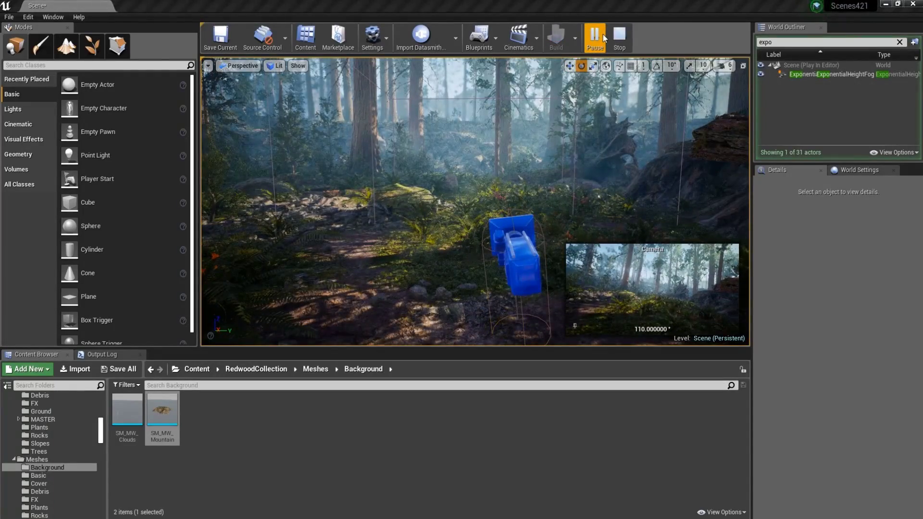
{"action": "key", "text": "Escape"}
- Filter the actors by "dir" and rotate the Light Source directional light to change the sun's direction
{"action": "left_click", "coordinate": [813, 42]}
{"action": "type", "text": "dir"}
{"action": "left_click", "coordinate": [807, 83]}
{"action": "scroll", "coordinate": [837, 342], "scroll_direction": "up", "scroll_amount": 6}
{"action": "left_click", "coordinate": [806, 75]}
{"action": "right_click_drag", "start_coordinate": [480, 202], "coordinate": [490, 202]}
{"action": "left_click_drag", "start_coordinate": [439, 157], "coordinate": [459, 158]}
{"action": "left_click_drag", "start_coordinate": [404, 195], "coordinate": [411, 202]}
{"action": "mouse_move", "coordinate": [454, 159]}
{"action": "left_mouse_down"}
{"action": "mouse_move", "coordinate": [466, 159]}
{"action": "mouse_move", "coordinate": [455, 158]}
{"action": "left_mouse_up"}
- Refine the directional lights' angles, turning Light Source to about -33.3°, -36.5°, 254.3°, and preview the scene
{"action": "left_click", "coordinate": [838, 84]}
{"action": "right_click_drag", "start_coordinate": [481, 207], "coordinate": [476, 195]}
{"action": "left_click_drag", "start_coordinate": [489, 194], "coordinate": [482, 201]}
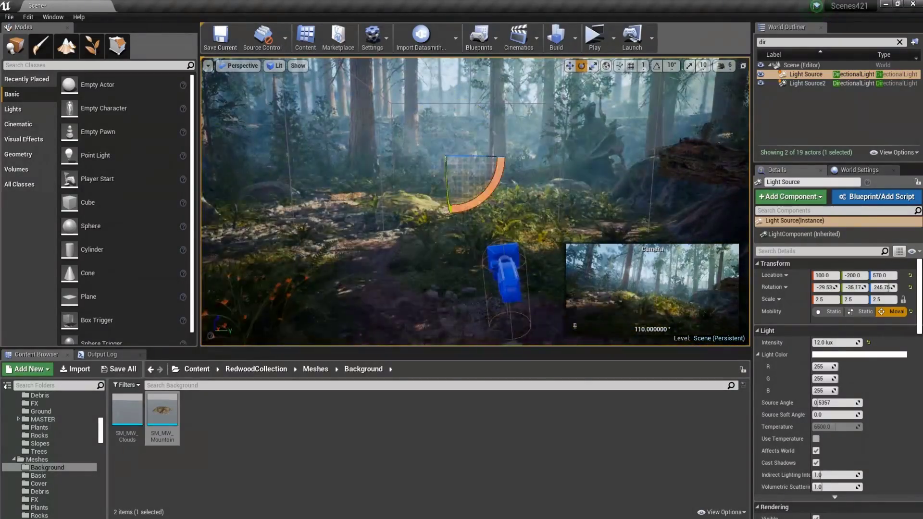
{"action": "left_click_drag", "start_coordinate": [466, 156], "coordinate": [473, 156]}
{"action": "left_click", "coordinate": [593, 41]}
{"action": "key", "text": "Escape"}
- Try Light Source at intensity 0 against Light Source2, set it back to 12 lux, and preview the scene
{"action": "left_click", "coordinate": [834, 342]}
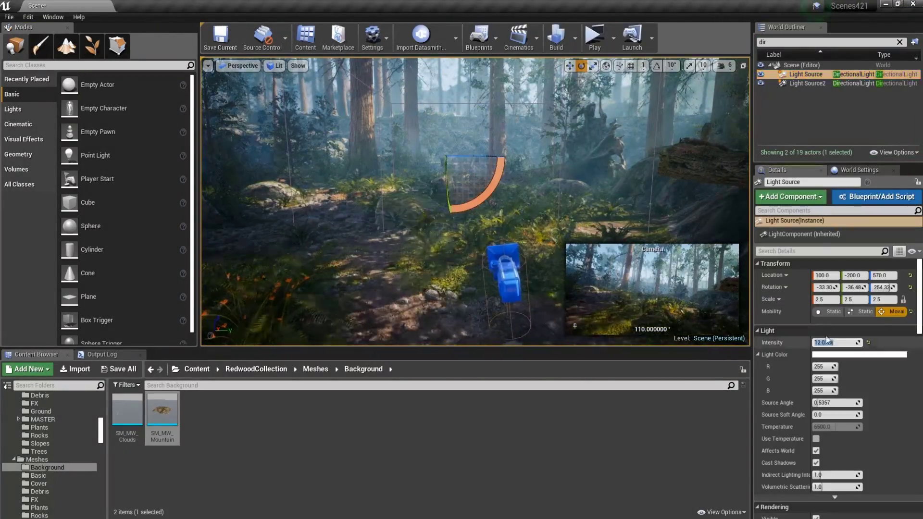
{"action": "type", "text": "0"}
{"action": "left_click", "coordinate": [834, 84]}
{"action": "left_click", "coordinate": [834, 74]}
{"action": "left_click", "coordinate": [834, 342]}
{"action": "type", "text": "12"}
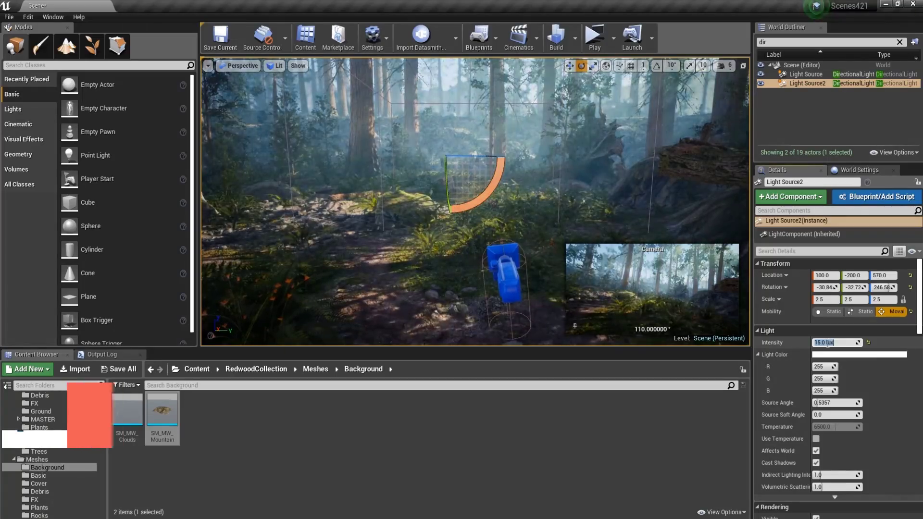
{"action": "left_click", "coordinate": [594, 37]}
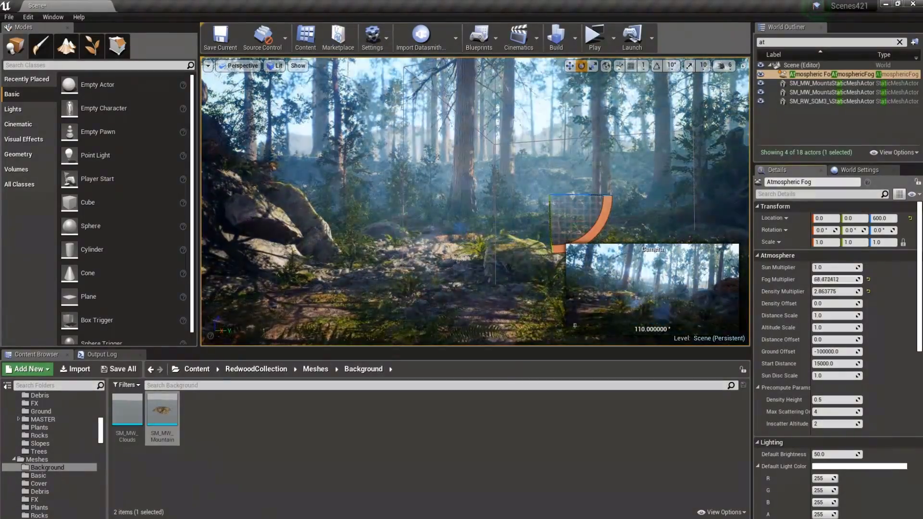
- Set the Atmospheric Fog's Fog Multiplier to 1.0 and Density Multiplier to 4.0, and adjust its Start Distance
{"action": "left_click", "coordinate": [845, 279]}
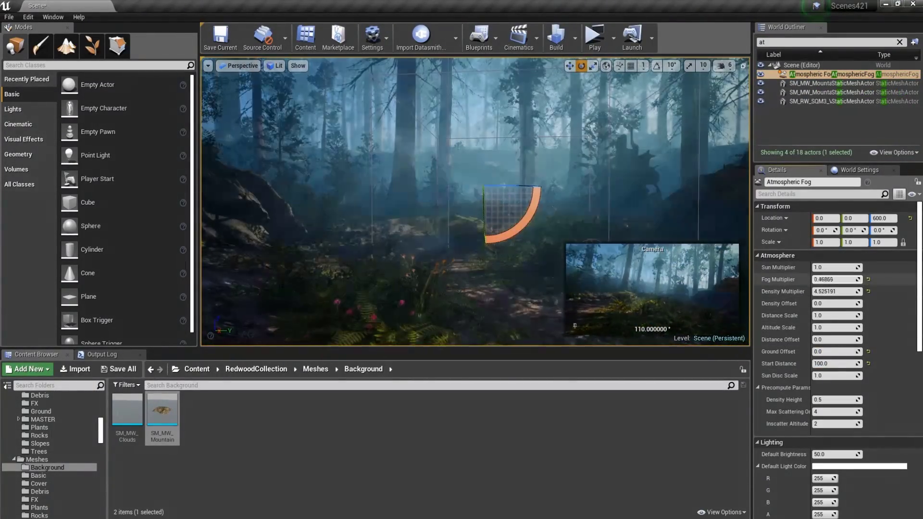
{"action": "left_click", "coordinate": [869, 292]}
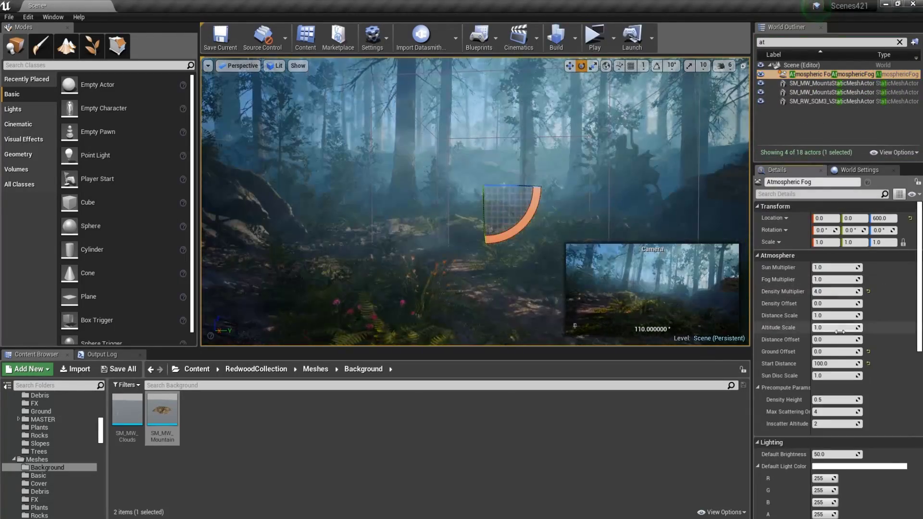
{"action": "left_click_drag", "start_coordinate": [835, 364], "coordinate": [889, 361]}
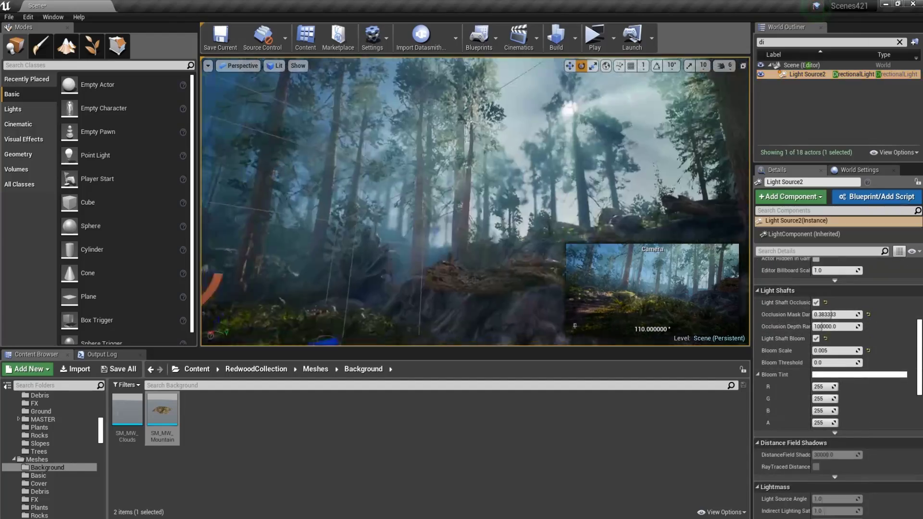
- Set Light Source2's light shaft Bloom Scale to about 0.67 and Occlusion Mask Darkness to about 0.66
{"action": "left_click_drag", "start_coordinate": [839, 350], "coordinate": [860, 350]}
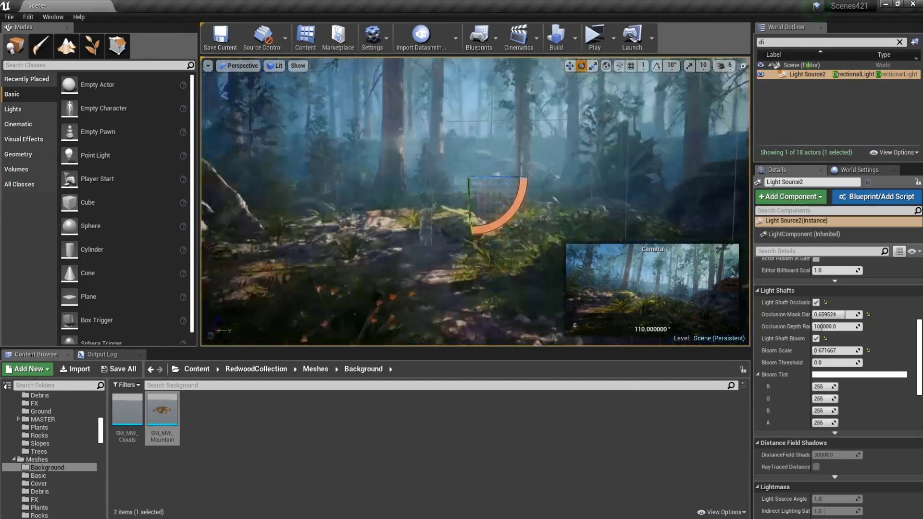
{"action": "right_click_drag", "start_coordinate": [475, 192], "coordinate": [461, 250]}
{"action": "key", "text": "Escape"}
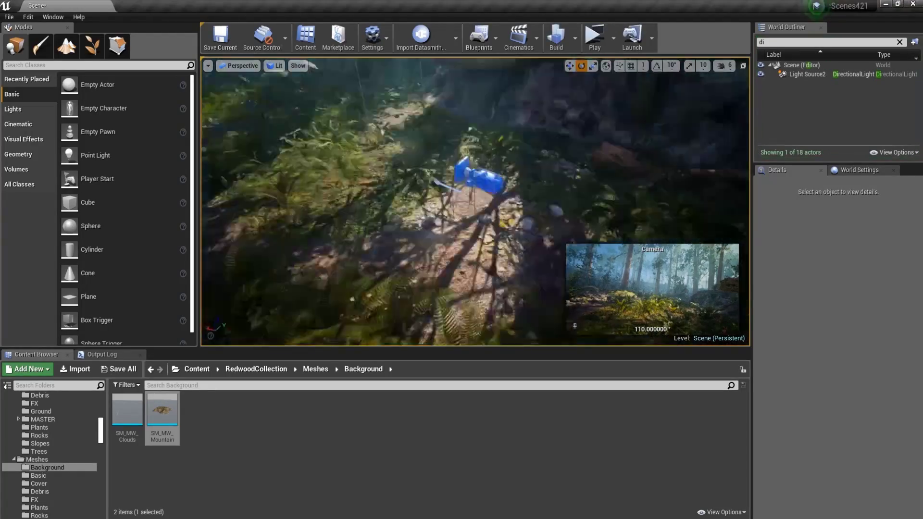
- Paint the landscape's Dirt layer onto the ground around the camera
{"action": "left_click", "coordinate": [92, 46]}
{"action": "left_click", "coordinate": [66, 45]}
{"action": "left_click", "coordinate": [96, 310]}
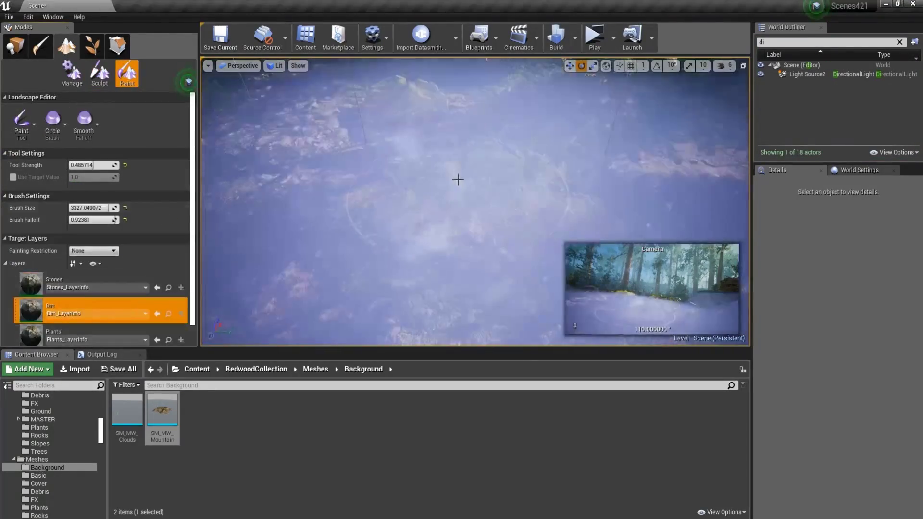
{"action": "left_click_drag", "start_coordinate": [454, 192], "coordinate": [484, 204]}
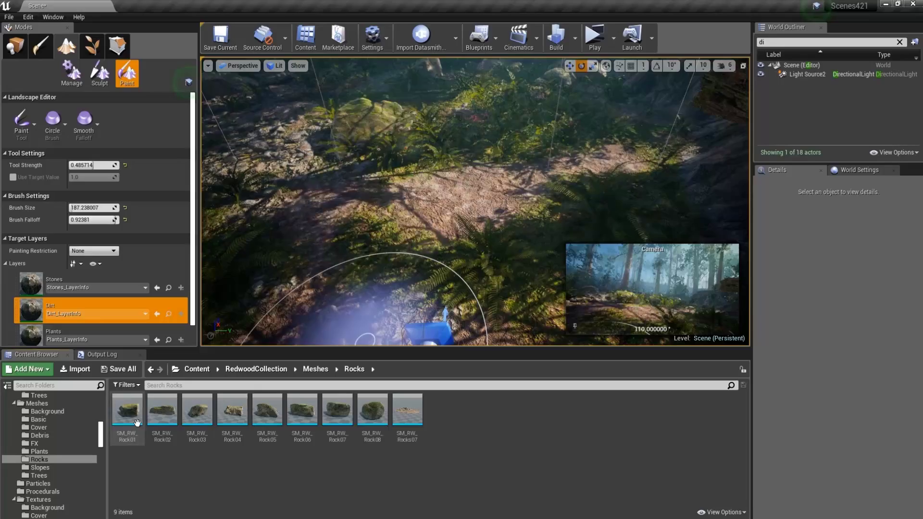
- Place the SM_RW_Rock01 mesh on the path in front of the camera, lower it into the ground, and preview the scene
{"action": "left_click_drag", "start_coordinate": [127, 410], "coordinate": [507, 190]}
{"action": "key", "text": "w"}
{"action": "left_click_drag", "start_coordinate": [481, 137], "coordinate": [474, 154]}
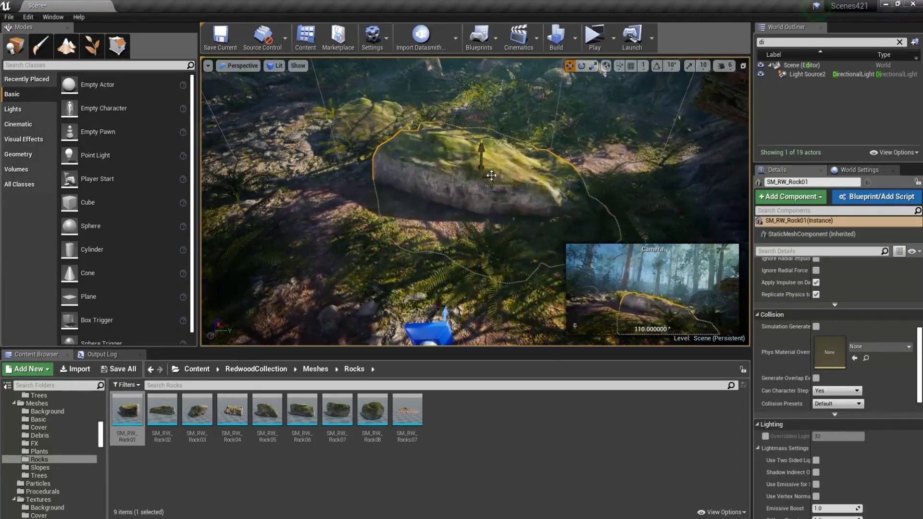
{"action": "left_click_drag", "start_coordinate": [548, 192], "coordinate": [548, 196]}
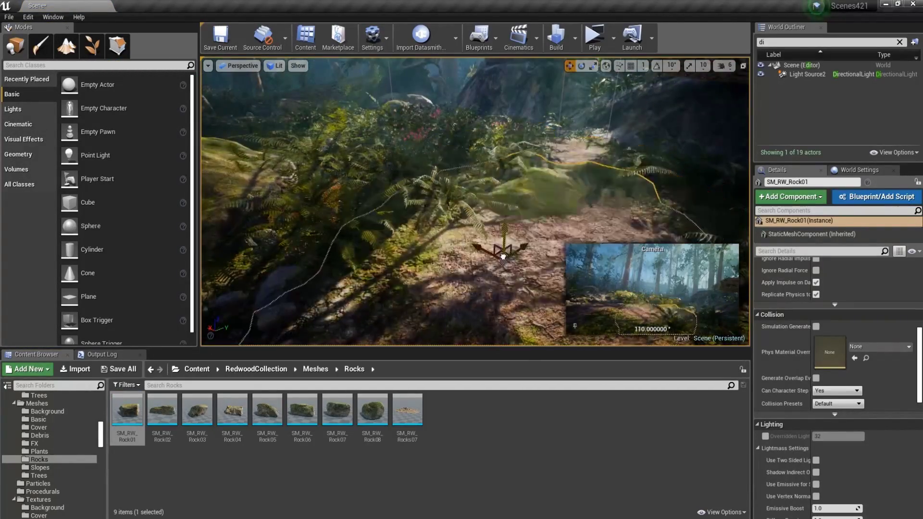
{"action": "left_click", "coordinate": [594, 36]}
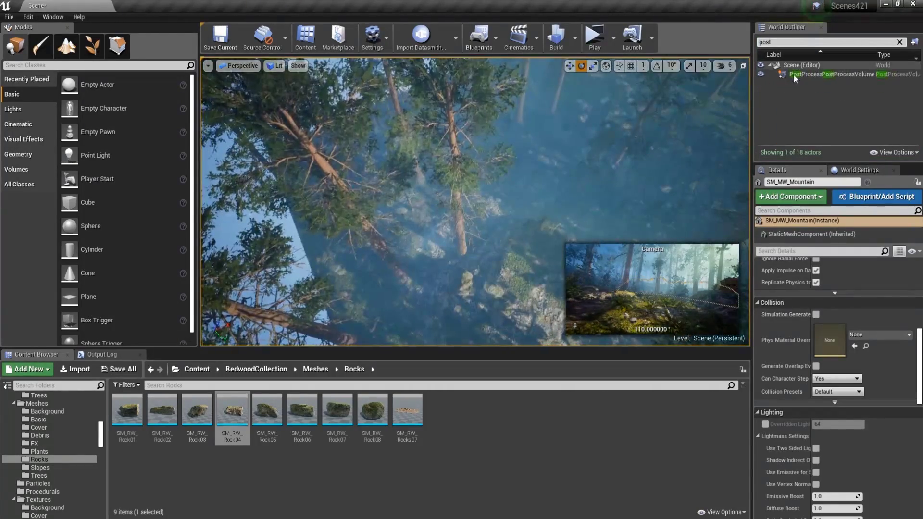
- Set the PostProcessVolume's depth of field Far Blur Size to 1.0
{"action": "left_click", "coordinate": [794, 76]}
{"action": "right_click_drag", "start_coordinate": [481, 217], "coordinate": [495, 173]}
{"action": "left_click", "coordinate": [823, 413]}
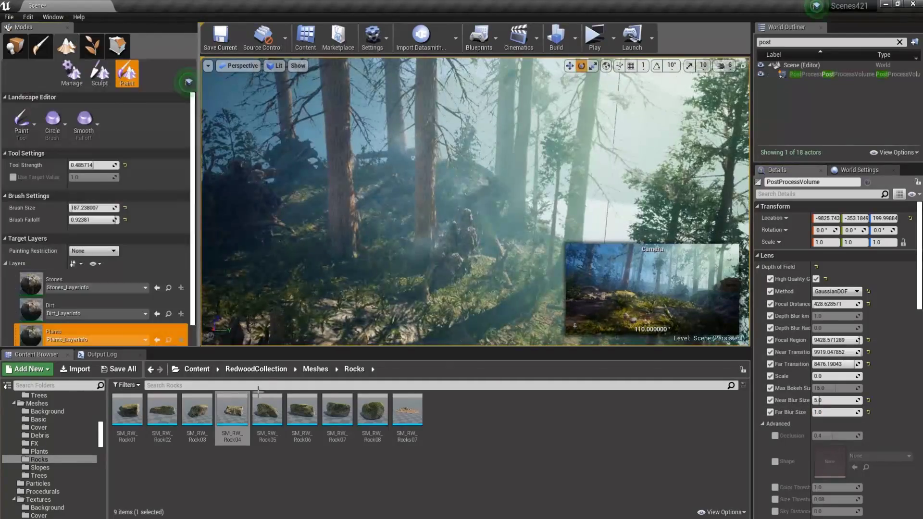
- Add SM_RW_SQM4_Var1 and SM_RW_SQM3 trees from the Meshes/Trees folder to the forest background and simulate the scene
{"action": "left_click", "coordinate": [315, 368]}
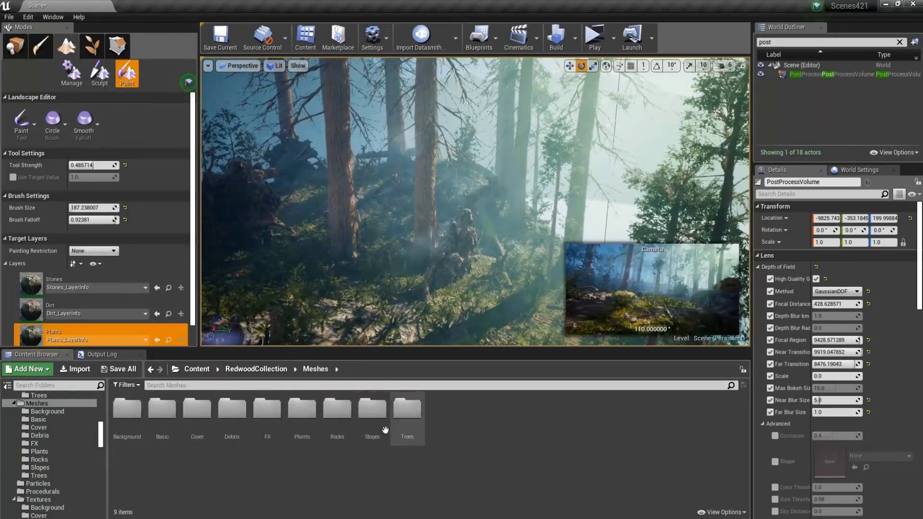
{"action": "double_click", "coordinate": [408, 409]}
{"action": "left_click", "coordinate": [372, 409]}
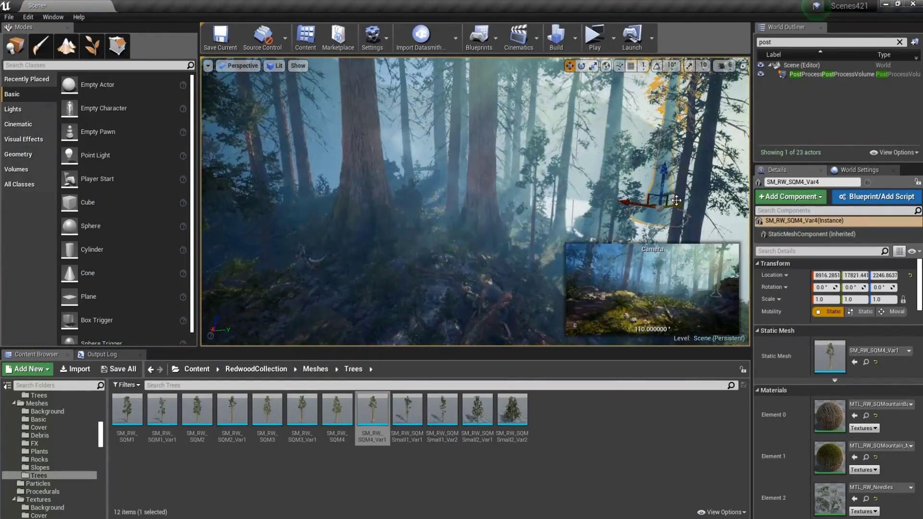
{"action": "key", "text": "e"}
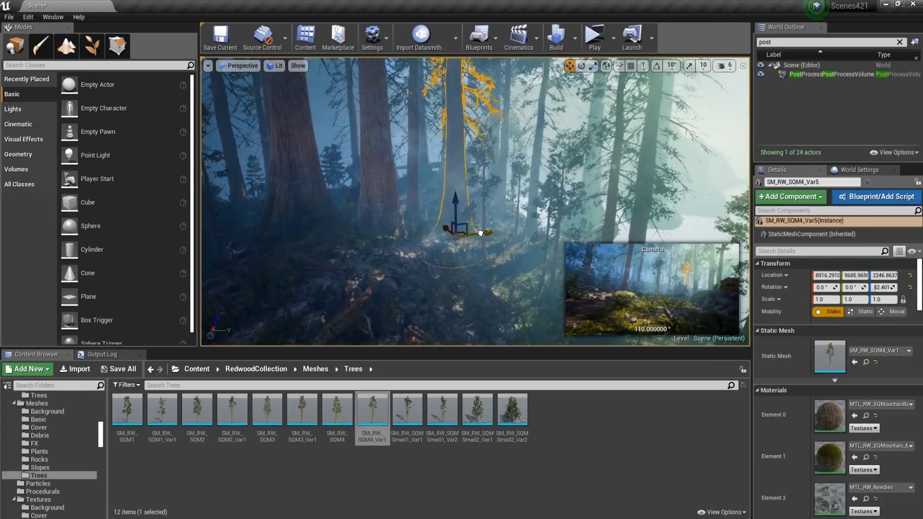
{"action": "left_click_drag", "start_coordinate": [267, 409], "coordinate": [559, 254]}
{"action": "key", "text": "alt+s"}
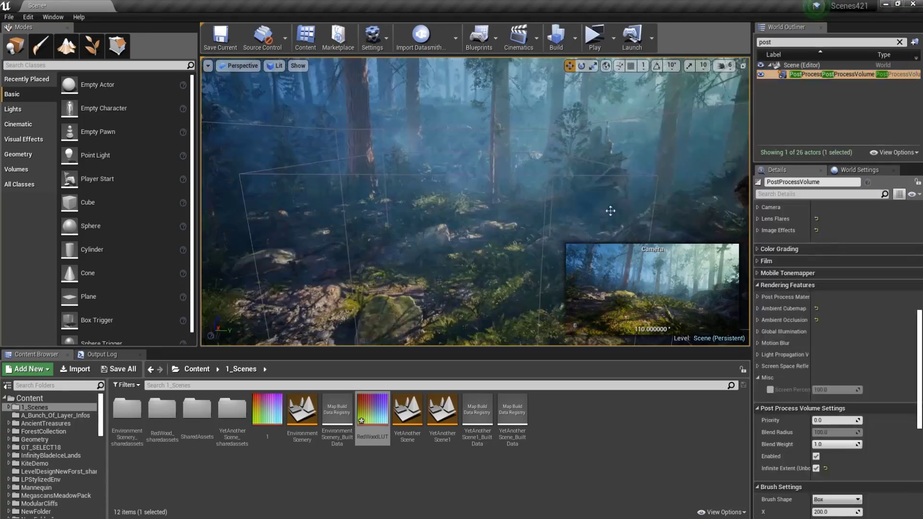
- Assign the RedWoodLUT texture in the PostProcessVolume's color grading settings and preview the scene in play mode
{"action": "left_click", "coordinate": [757, 382]}
{"action": "left_click", "coordinate": [757, 446]}
{"action": "scroll", "coordinate": [759, 446], "scroll_direction": "down", "scroll_amount": 4}
{"action": "left_click", "coordinate": [855, 429]}
{"action": "right_click_drag", "start_coordinate": [480, 192], "coordinate": [461, 226]}
{"action": "left_click", "coordinate": [593, 32]}
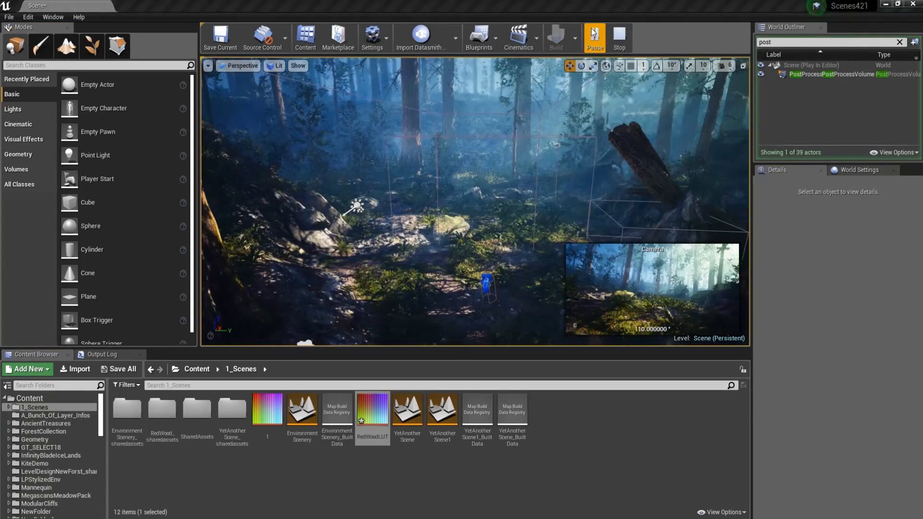
{"action": "key", "text": "Escape"}
- Sculpt a raised mound into the landscape among the background trees with a brush size of about 1395
{"action": "mouse_move", "coordinate": [504, 185]}
{"action": "right_mouse_down"}
{"action": "mouse_move", "coordinate": [539, 178]}
{"action": "mouse_move", "coordinate": [481, 182]}
{"action": "mouse_move", "coordinate": [389, 211]}
{"action": "right_mouse_up"}
{"action": "left_click", "coordinate": [505, 186]}
{"action": "left_click", "coordinate": [504, 185]}
{"action": "left_click", "coordinate": [67, 46]}
{"action": "left_click_drag", "start_coordinate": [74, 207], "coordinate": [92, 207]}
{"action": "left_click_drag", "start_coordinate": [412, 219], "coordinate": [473, 180]}
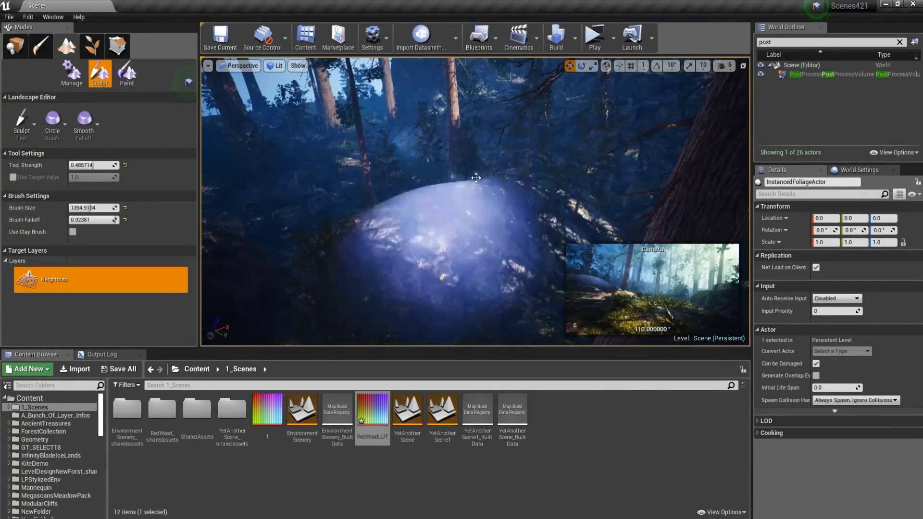
- Preview the sculpted terrain in simulation and play modes, and examine the surrounding forest
{"action": "key", "text": "alt+s"}
{"action": "key", "text": "Escape"}
{"action": "mouse_move", "coordinate": [575, 188]}
{"action": "right_mouse_down"}
{"action": "mouse_move", "coordinate": [619, 197]}
{"action": "mouse_move", "coordinate": [529, 226]}
{"action": "mouse_move", "coordinate": [510, 211]}
{"action": "right_mouse_up"}
{"action": "left_click", "coordinate": [594, 38]}
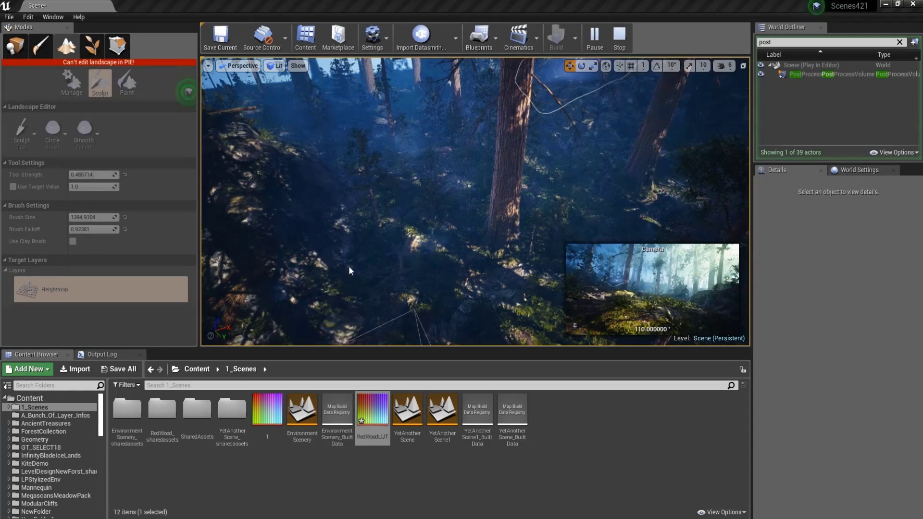
{"action": "key", "text": "Escape"}
{"action": "mouse_move", "coordinate": [349, 270]}
{"action": "right_mouse_down"}
{"action": "mouse_move", "coordinate": [307, 283]}
{"action": "mouse_move", "coordinate": [336, 303]}
{"action": "mouse_move", "coordinate": [365, 288]}
{"action": "mouse_move", "coordinate": [375, 240]}
{"action": "mouse_move", "coordinate": [427, 230]}
{"action": "mouse_move", "coordinate": [495, 240]}
{"action": "mouse_move", "coordinate": [504, 226]}
{"action": "right_mouse_up"}
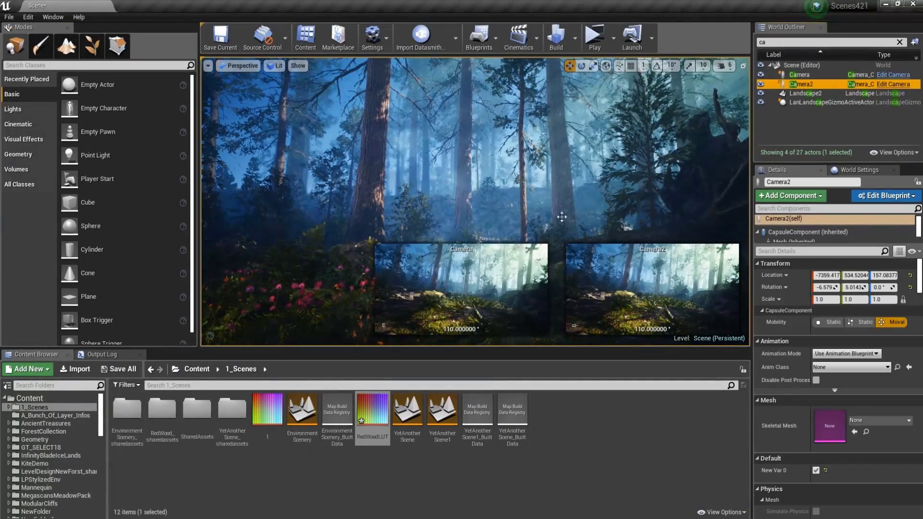
- Move Camera2 forward into the forest to about X -6188, Y 1160, Z 228
{"action": "right_click_drag", "start_coordinate": [461, 221], "coordinate": [413, 221]}
{"action": "left_click_drag", "start_coordinate": [513, 215], "coordinate": [619, 187]}
{"action": "right_click_drag", "start_coordinate": [620, 187], "coordinate": [648, 193]}
{"action": "left_click_drag", "start_coordinate": [605, 193], "coordinate": [550, 227]}
{"action": "right_click_drag", "start_coordinate": [549, 227], "coordinate": [577, 231]}
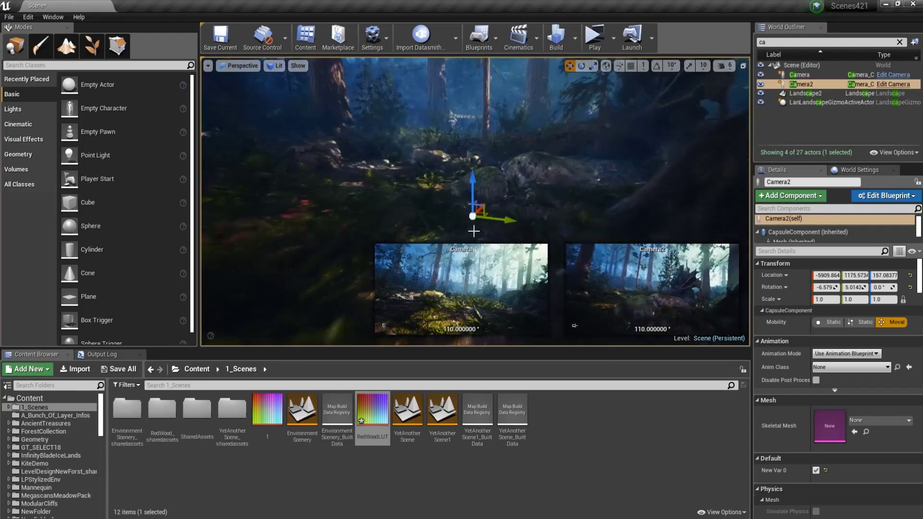
{"action": "left_click_drag", "start_coordinate": [484, 210], "coordinate": [425, 209]}
{"action": "right_click_drag", "start_coordinate": [425, 209], "coordinate": [473, 206]}
- Rotate Camera2 to about 11.97°, 13.65° and -7.9° so it tilts toward the forest background
{"action": "key", "text": "e"}
{"action": "left_click_drag", "start_coordinate": [310, 263], "coordinate": [339, 259]}
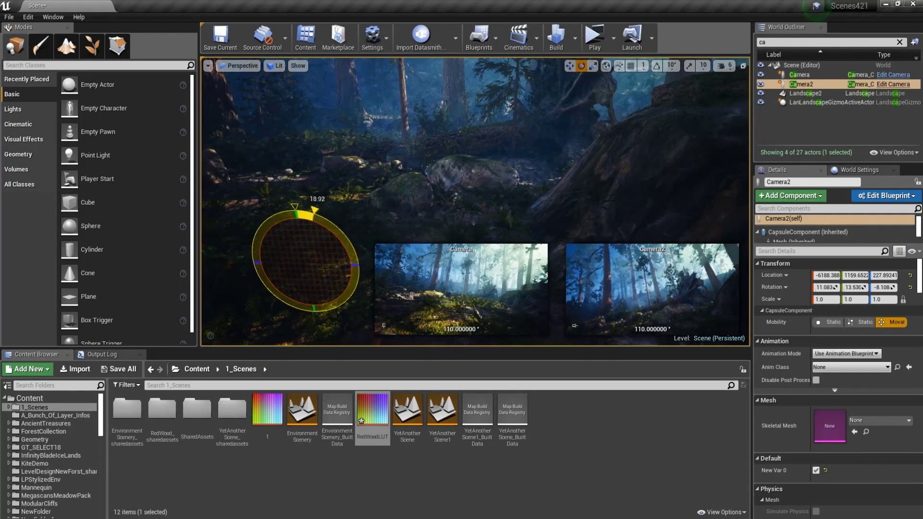
{"action": "left_click_drag", "start_coordinate": [314, 210], "coordinate": [318, 212]}
- Sculpt raised hills into the background landscape with a brush size of about 3115, previewing the result in play mode
{"action": "right_click_drag", "start_coordinate": [473, 202], "coordinate": [269, 86]}
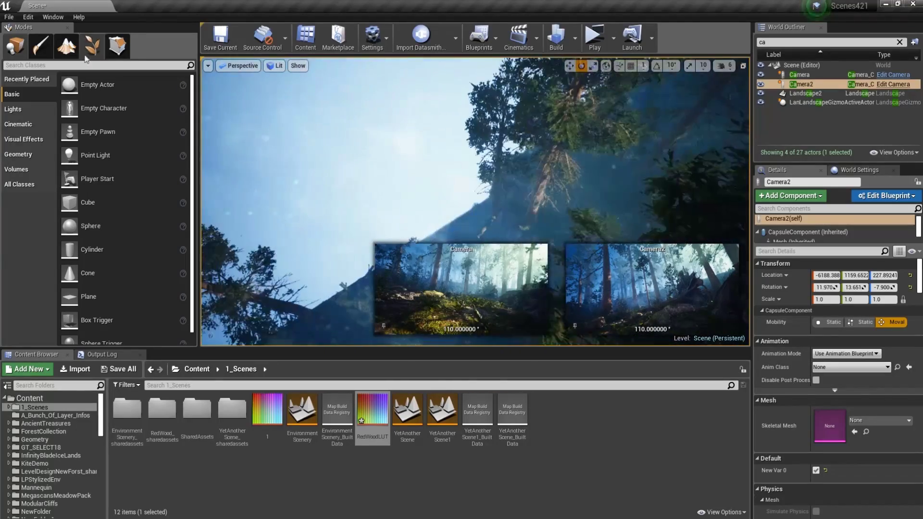
{"action": "left_click", "coordinate": [68, 47]}
{"action": "left_click_drag", "start_coordinate": [473, 219], "coordinate": [553, 178]}
{"action": "key", "text": "alt+p"}
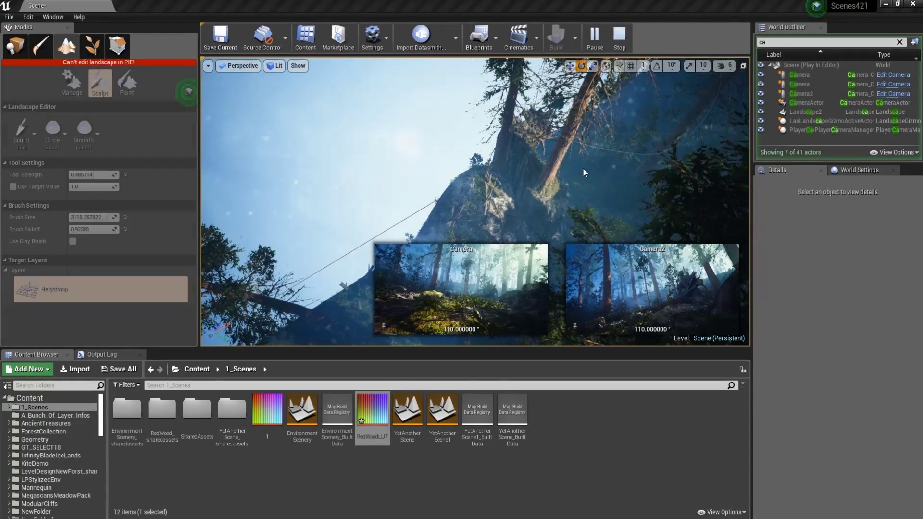
{"action": "key", "text": "Escape"}
{"action": "mouse_move", "coordinate": [583, 169]}
{"action": "right_mouse_down"}
{"action": "mouse_move", "coordinate": [634, 201]}
{"action": "mouse_move", "coordinate": [673, 211]}
{"action": "right_mouse_up"}
{"action": "left_click_drag", "start_coordinate": [495, 233], "coordinate": [502, 211]}
{"action": "left_click", "coordinate": [594, 37]}
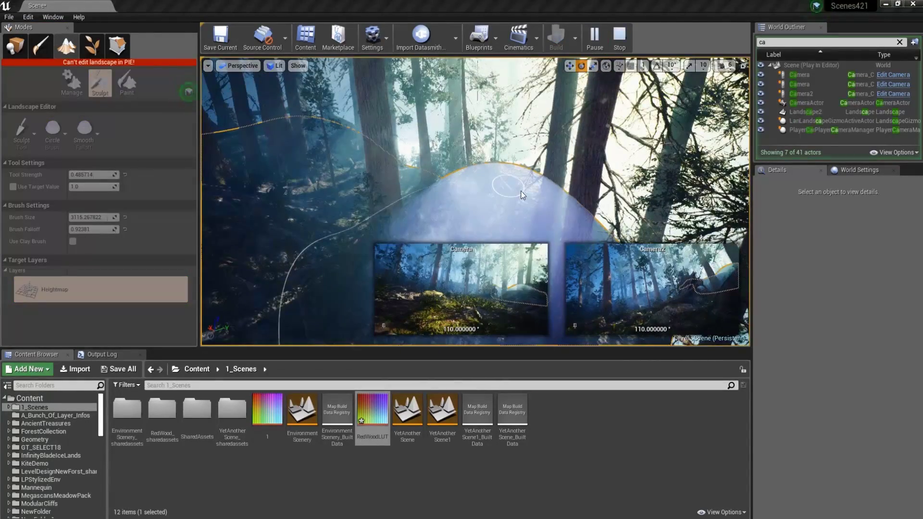
{"action": "key", "text": "Escape"}
- Leave landscape editing, select Camera2 and preview the scene in play mode
{"action": "left_click", "coordinate": [15, 47]}
{"action": "right_click_drag", "start_coordinate": [473, 202], "coordinate": [409, 283]}
{"action": "left_click", "coordinate": [541, 212]}
{"action": "key", "text": "w"}
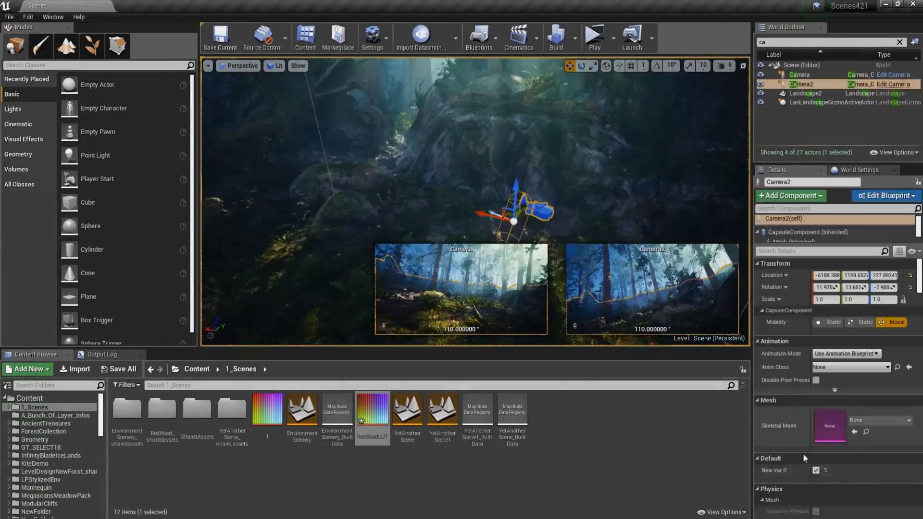
{"action": "key", "text": "alt+p"}
{"action": "key", "text": "Escape"}
- Flatten the steep background mound with the landscape Flatten tool, using a brush size of about 1610 and strength of about 0.38
{"action": "mouse_move", "coordinate": [511, 233]}
{"action": "right_mouse_down"}
{"action": "mouse_move", "coordinate": [512, 159]}
{"action": "mouse_move", "coordinate": [512, 212]}
{"action": "right_mouse_up"}
{"action": "left_click", "coordinate": [66, 46]}
{"action": "left_click_drag", "start_coordinate": [485, 109], "coordinate": [493, 184]}
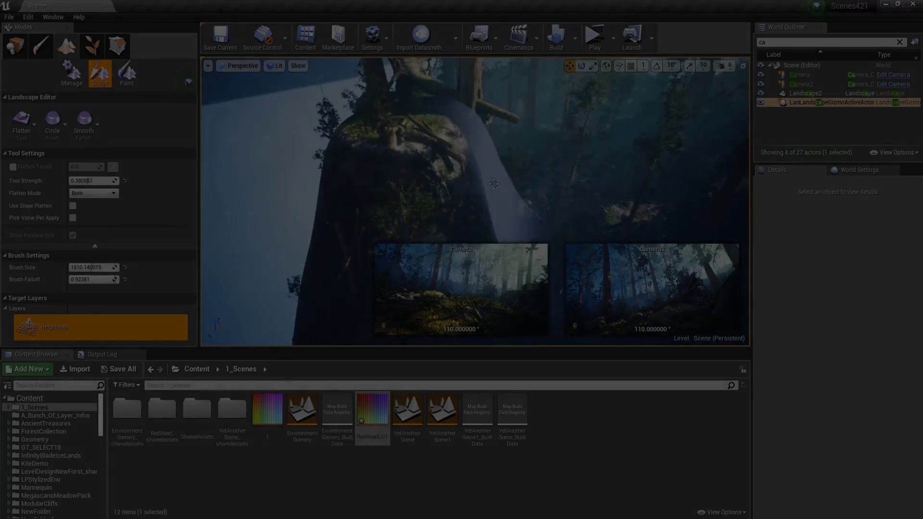
{"action": "right_click_drag", "start_coordinate": [493, 183], "coordinate": [592, 131]}
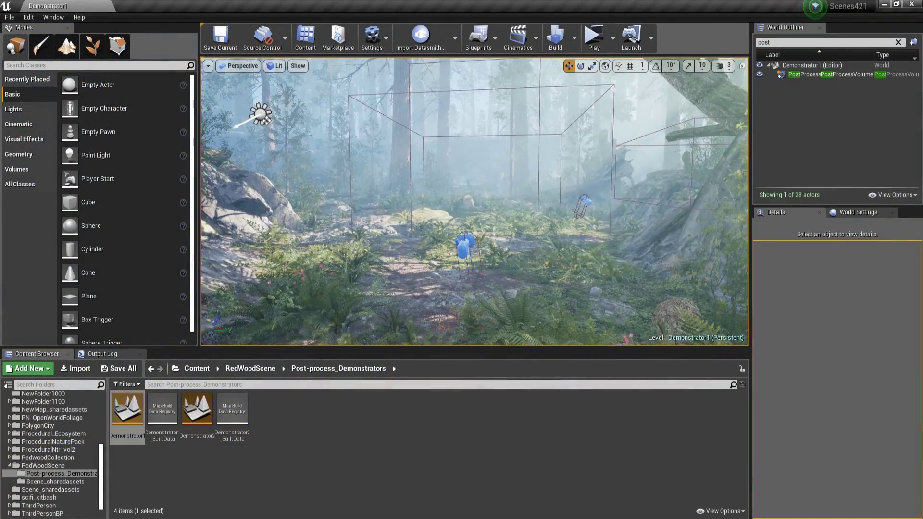
- Enable Infinite Extent on the PostProcessVolume in the Demonstrator1 level
{"action": "key", "text": "w"}
{"action": "right_click_drag", "start_coordinate": [475, 202], "coordinate": [494, 213]}
{"action": "key", "text": "s"}
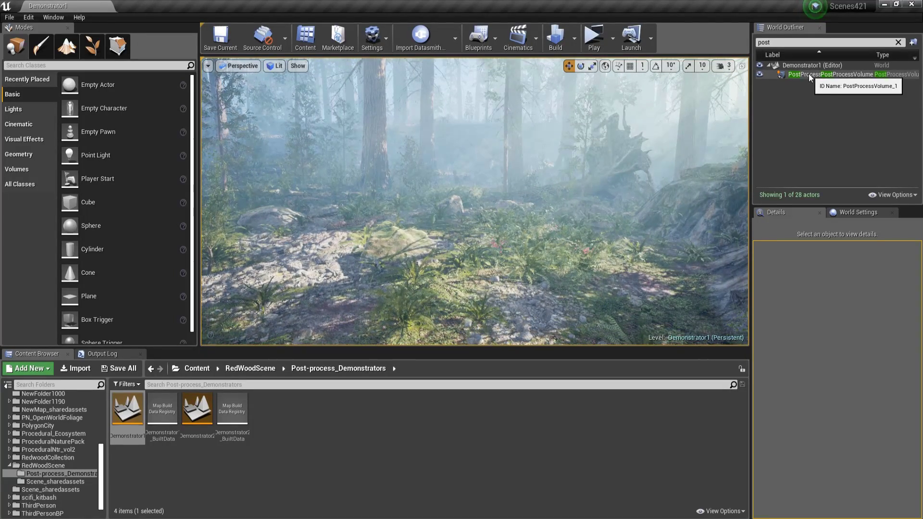
{"action": "left_click", "coordinate": [806, 75]}
{"action": "left_click", "coordinate": [780, 236]}
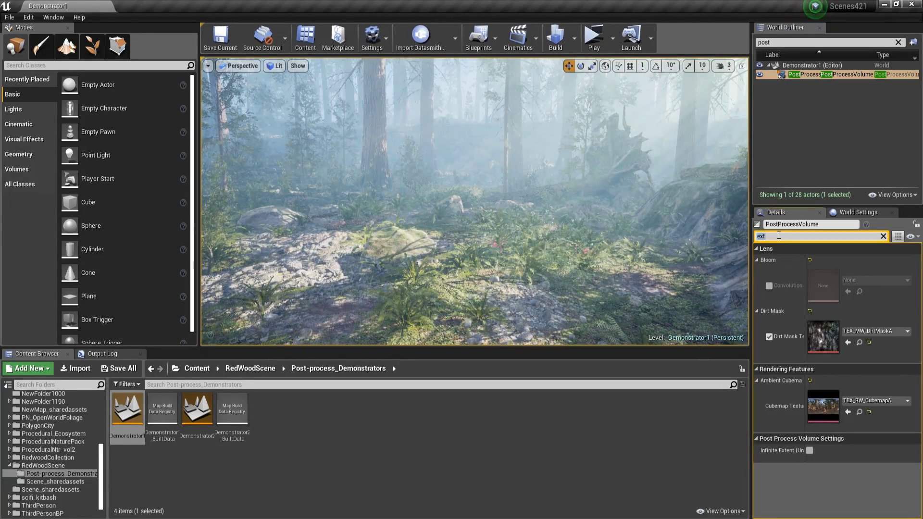
{"action": "type", "text": "ext"}
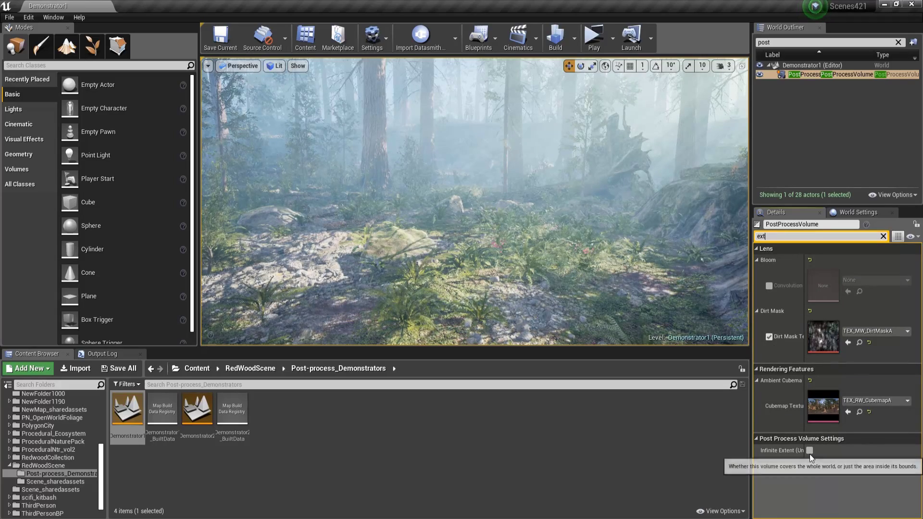
{"action": "type", "text": "e"}
{"action": "left_click", "coordinate": [809, 261]}
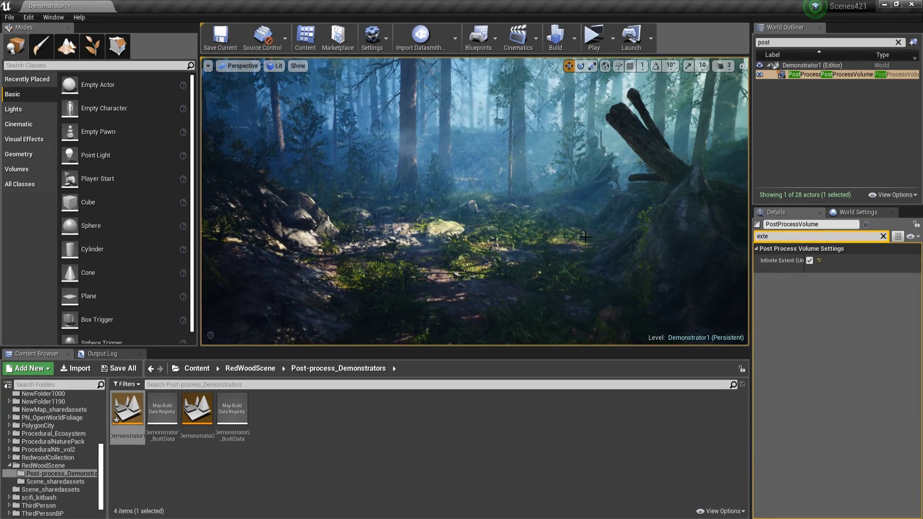
- Turn the PostProcessVolume's Infinite Extent off and on again to compare the forest floor without and with post-processing
{"action": "key", "text": "w"}
{"action": "right_click_drag", "start_coordinate": [585, 237], "coordinate": [579, 229]}
{"action": "left_click", "coordinate": [812, 261]}
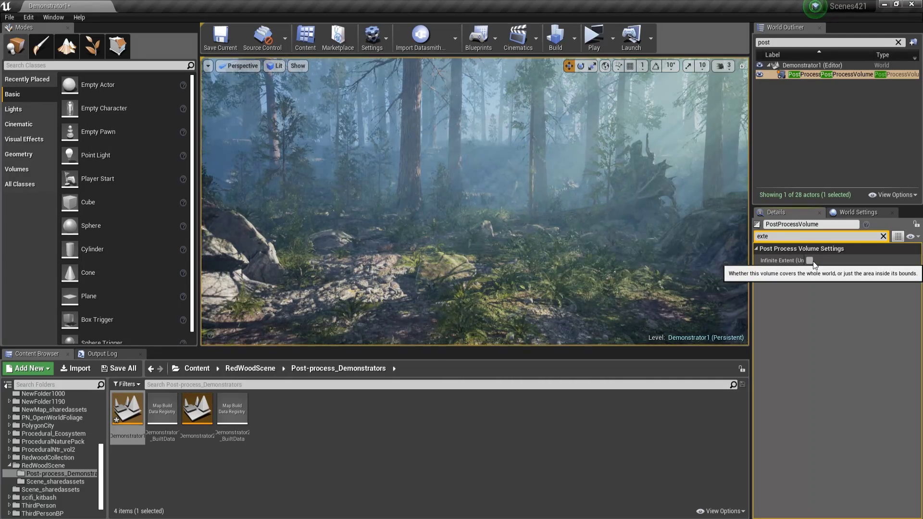
{"action": "left_click", "coordinate": [811, 260]}
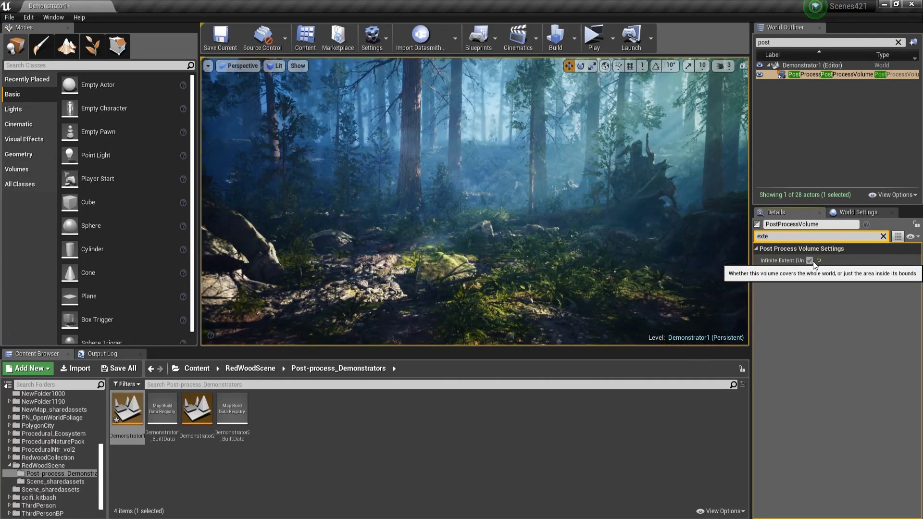
- Compare the mossy rock and light shafts with Infinite Extent off, and re-enable it
{"action": "key", "text": "w"}
{"action": "right_click_drag", "start_coordinate": [596, 248], "coordinate": [615, 239]}
{"action": "key", "text": "a"}
{"action": "left_click", "coordinate": [810, 263]}
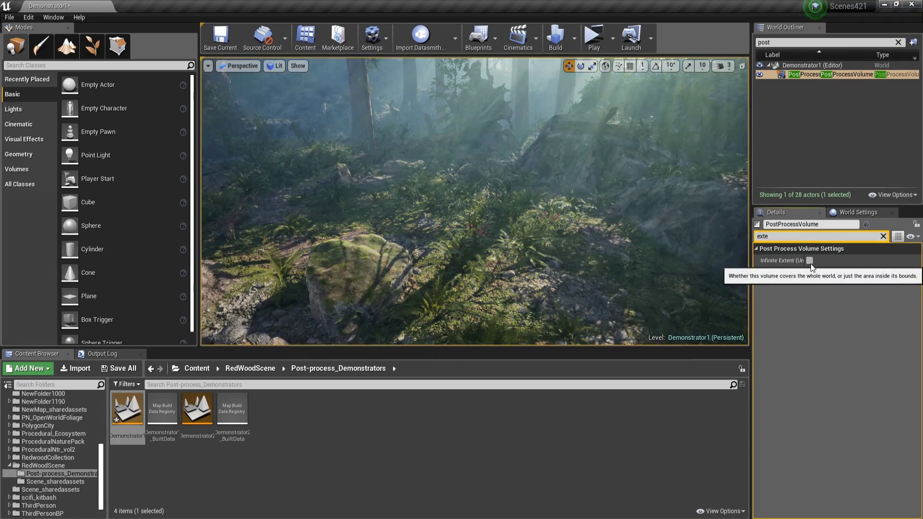
{"action": "left_click", "coordinate": [809, 261]}
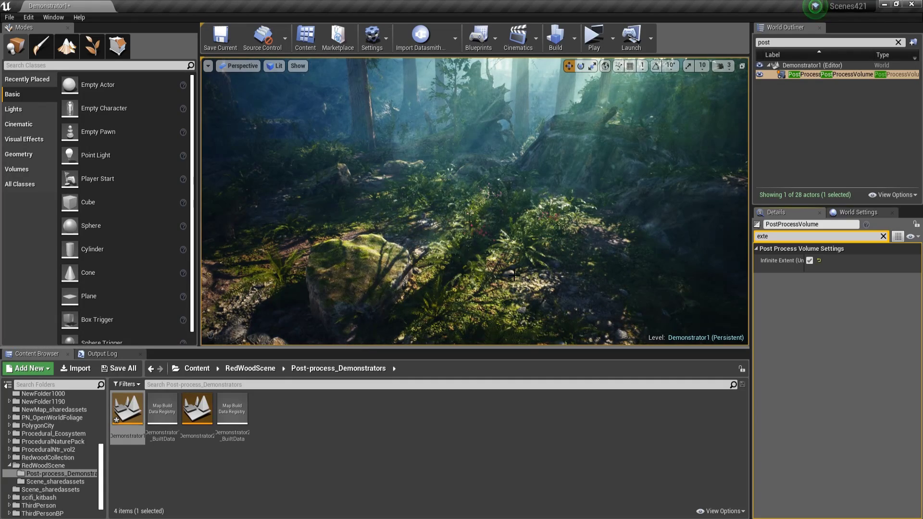
- Disable Infinite Extent, examine the ungraded trees and broken stump from several viewpoints, and enable it again
{"action": "right_click_drag", "start_coordinate": [498, 252], "coordinate": [654, 216]}
{"action": "key", "text": "w"}
{"action": "left_click", "coordinate": [809, 260]}
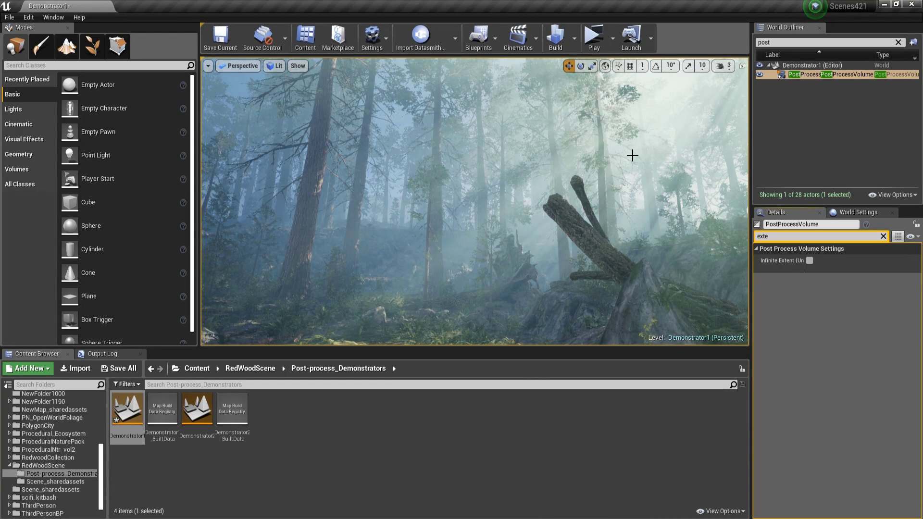
{"action": "key", "text": "s"}
{"action": "right_click_drag", "start_coordinate": [561, 233], "coordinate": [290, 132]}
{"action": "key", "text": "w"}
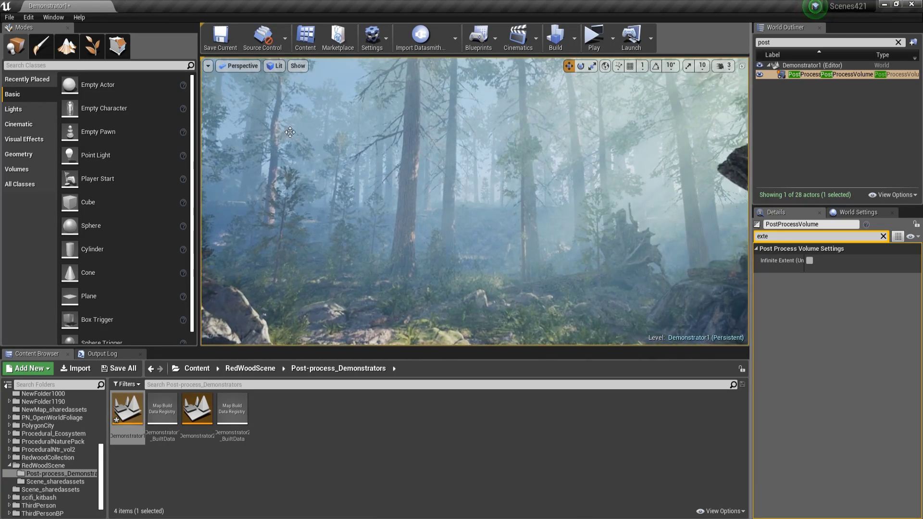
{"action": "key", "text": "s"}
{"action": "mouse_move", "coordinate": [402, 192]}
{"action": "right_mouse_down"}
{"action": "mouse_move", "coordinate": [402, 213]}
{"action": "mouse_move", "coordinate": [401, 192]}
{"action": "right_mouse_up"}
{"action": "key", "text": "w"}
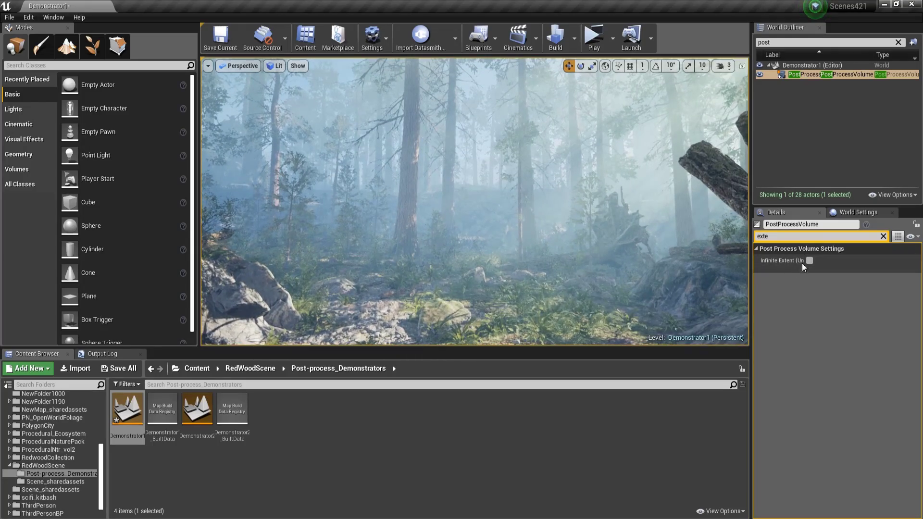
{"action": "left_click", "coordinate": [809, 260]}
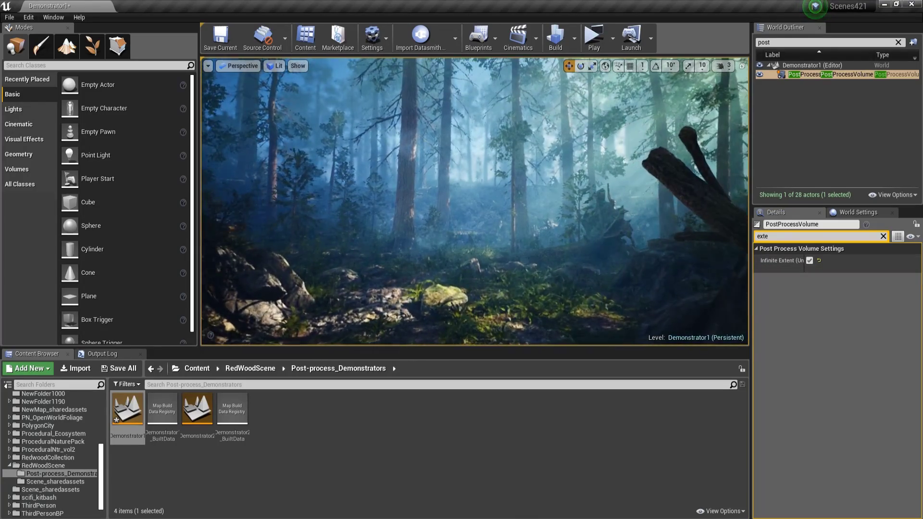
- Toggle Infinite Extent off and on repeatedly to compare the post-processing on the large redwood trunk and surrounding rocks
{"action": "key", "text": "s"}
{"action": "right_click_drag", "start_coordinate": [475, 202], "coordinate": [495, 216]}
{"action": "key", "text": "w"}
{"action": "left_click", "coordinate": [809, 261]}
{"action": "left_click", "coordinate": [809, 261]}
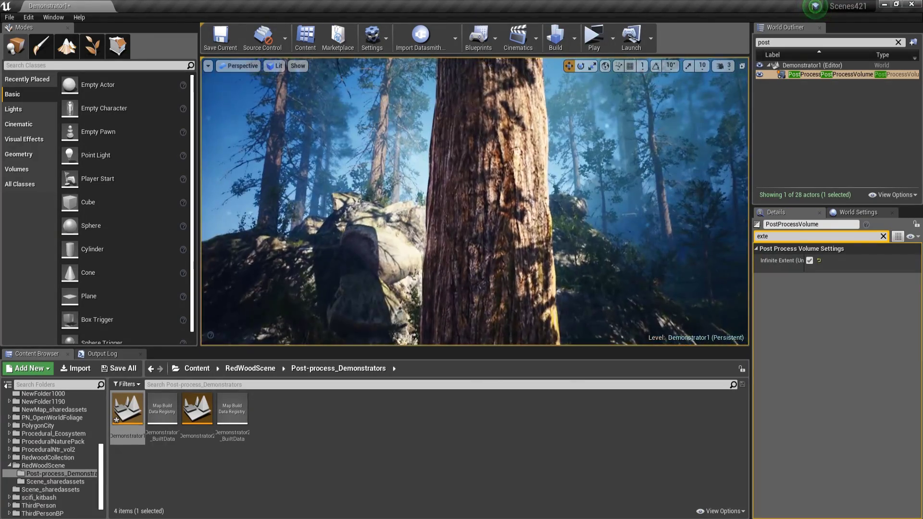
{"action": "left_click", "coordinate": [808, 261]}
{"action": "left_click", "coordinate": [809, 261]}
- Examine the color-graded clearing, broken stump, and foggy background trees from several viewpoints
{"action": "key", "text": "w"}
{"action": "mouse_move", "coordinate": [728, 272]}
{"action": "right_mouse_down"}
{"action": "mouse_move", "coordinate": [865, 317]}
{"action": "mouse_move", "coordinate": [721, 270]}
{"action": "mouse_move", "coordinate": [685, 269]}
{"action": "mouse_move", "coordinate": [716, 270]}
{"action": "mouse_move", "coordinate": [721, 286]}
{"action": "mouse_move", "coordinate": [723, 276]}
{"action": "right_mouse_up"}
{"action": "key", "text": "w"}
{"action": "key", "text": "s"}
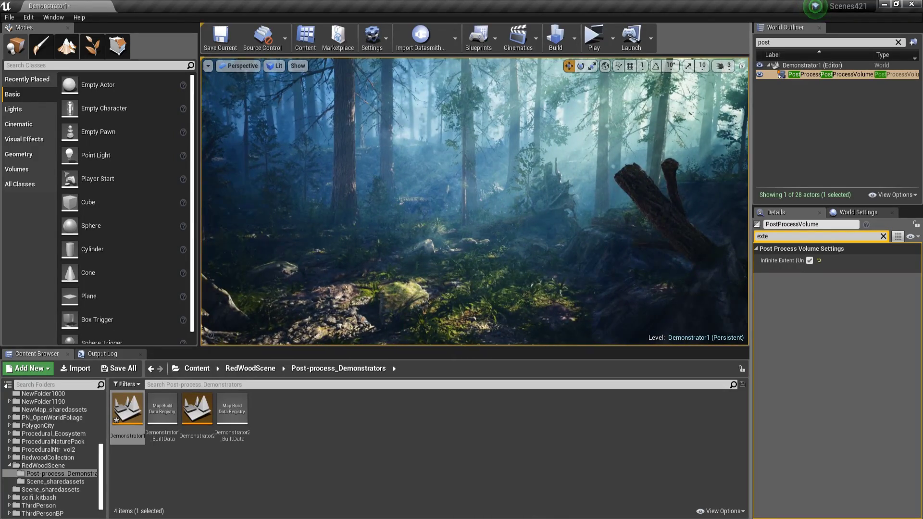
{"action": "right_click_drag", "start_coordinate": [478, 171], "coordinate": [473, 183]}
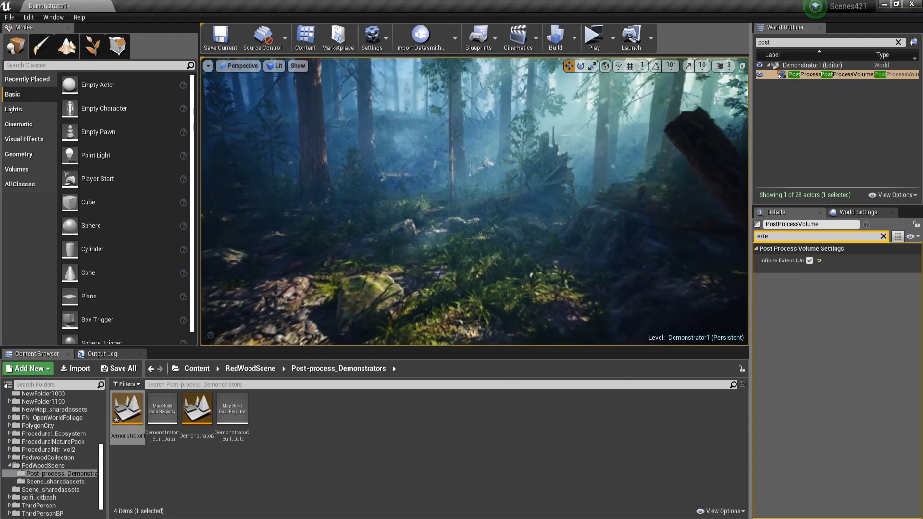
{"action": "key", "text": "s"}
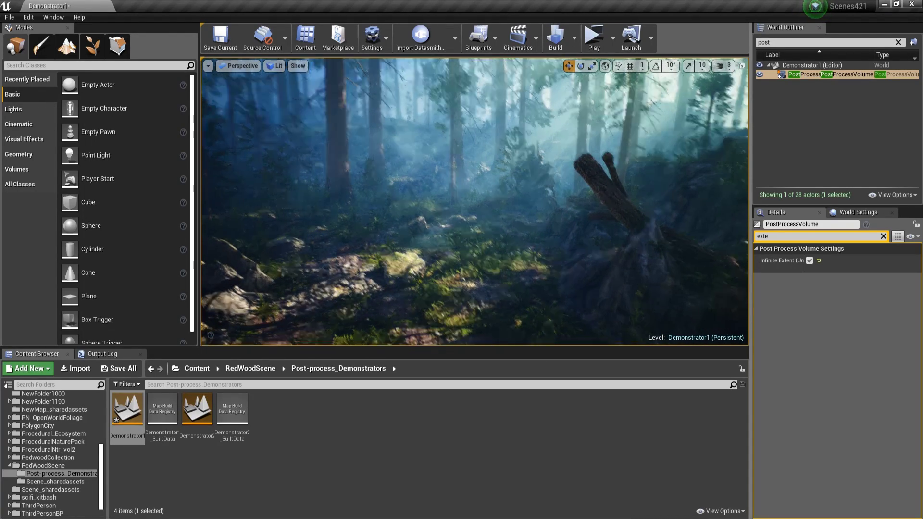
{"action": "key", "text": "w"}
{"action": "mouse_move", "coordinate": [580, 113]}
{"action": "right_mouse_down"}
{"action": "mouse_move", "coordinate": [590, 113]}
{"action": "mouse_move", "coordinate": [602, 71]}
{"action": "mouse_move", "coordinate": [613, 79]}
{"action": "mouse_move", "coordinate": [621, 70]}
{"action": "mouse_move", "coordinate": [589, 126]}
{"action": "mouse_move", "coordinate": [584, 97]}
{"action": "right_mouse_up"}
{"action": "key", "text": "w"}
{"action": "key", "text": "s"}
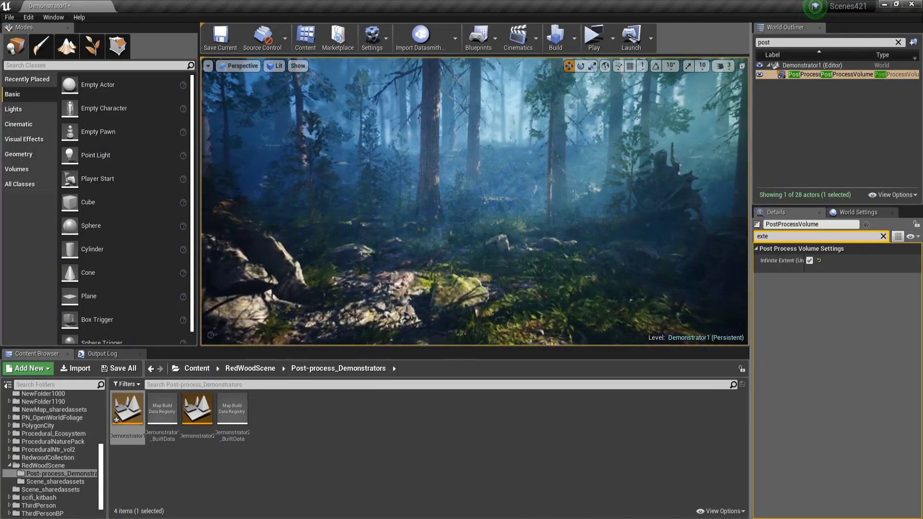
- Switch Infinite Extent off and on twice to compare the background trees and the sunlit foreground trunk
{"action": "left_click", "coordinate": [809, 260]}
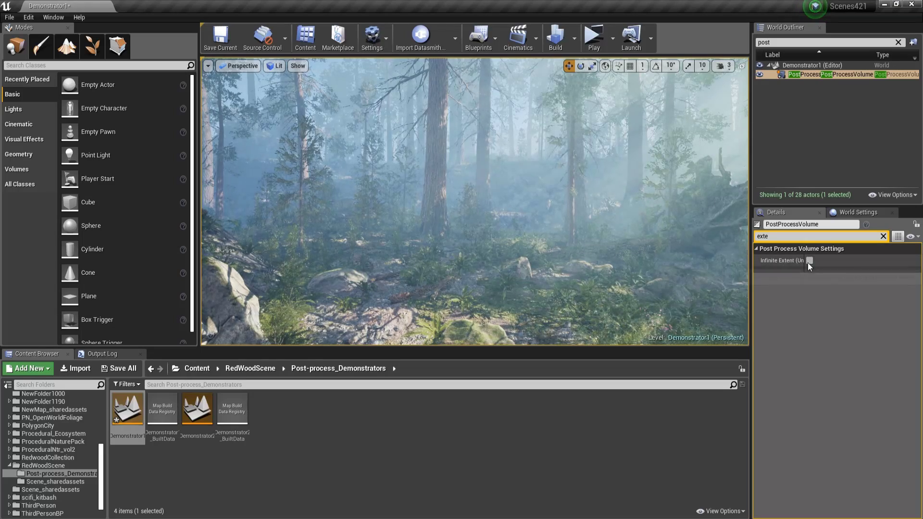
{"action": "left_click", "coordinate": [809, 260]}
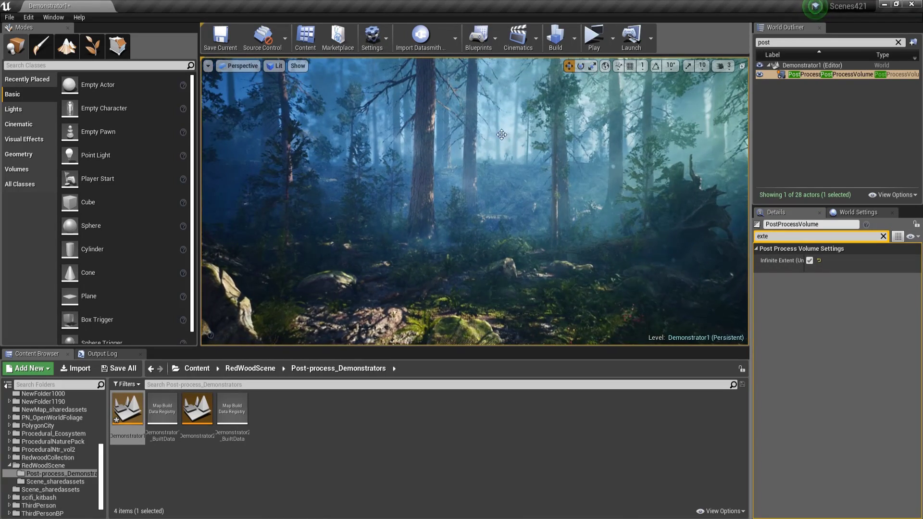
{"action": "left_click", "coordinate": [809, 260]}
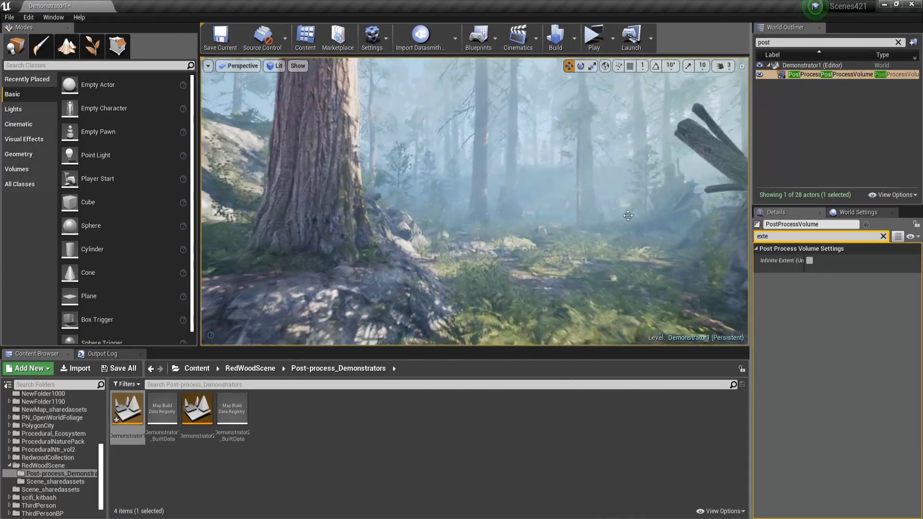
{"action": "left_click", "coordinate": [809, 260]}
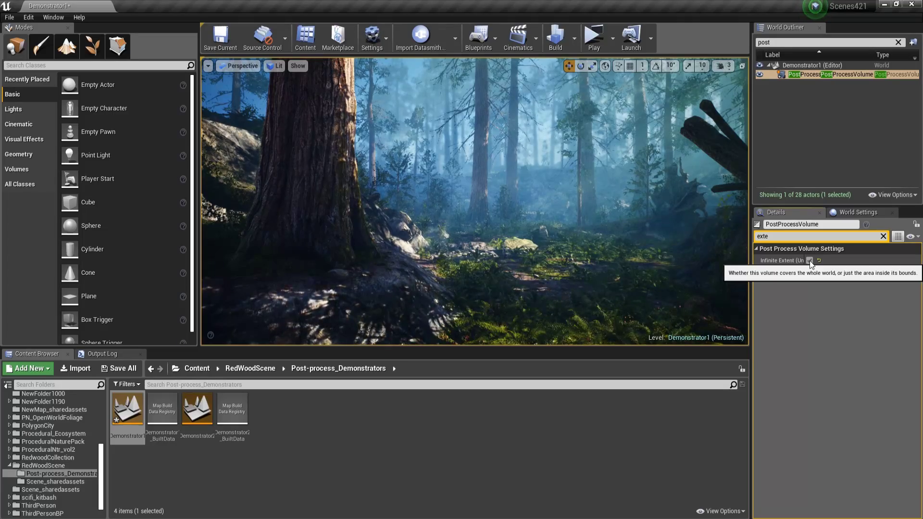
- Compare the ferns and red flowers without and with Infinite Extent, leave it enabled, and examine the graded forest clearing
{"action": "right_click_drag", "start_coordinate": [661, 247], "coordinate": [712, 258]}
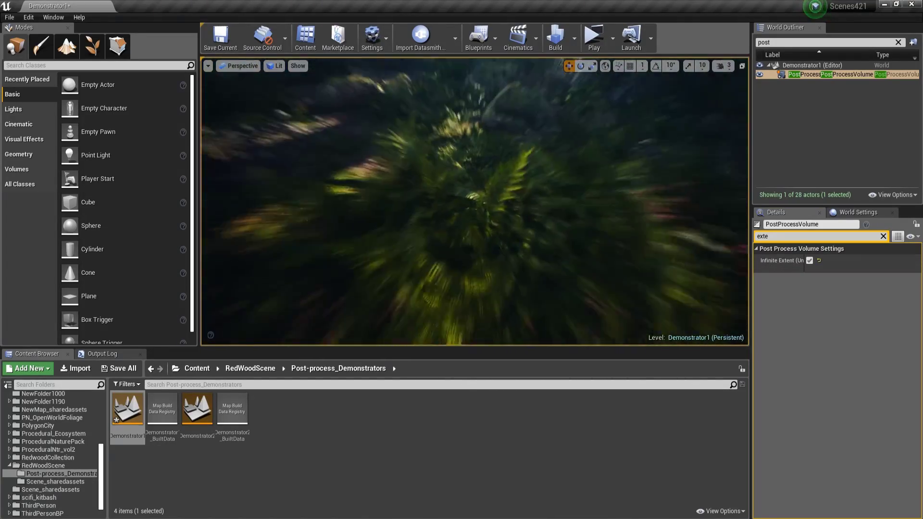
{"action": "right_click_drag", "start_coordinate": [662, 247], "coordinate": [632, 276]}
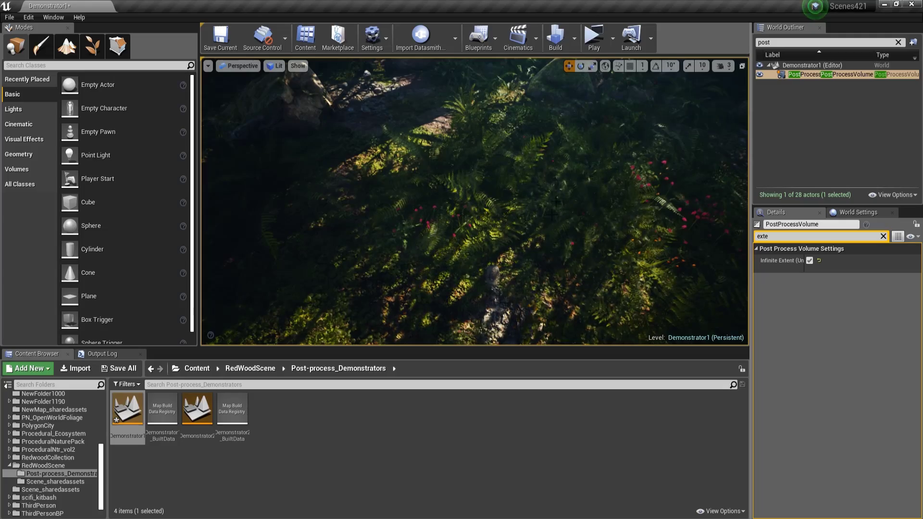
{"action": "left_click", "coordinate": [806, 260]}
{"action": "left_click", "coordinate": [806, 261]}
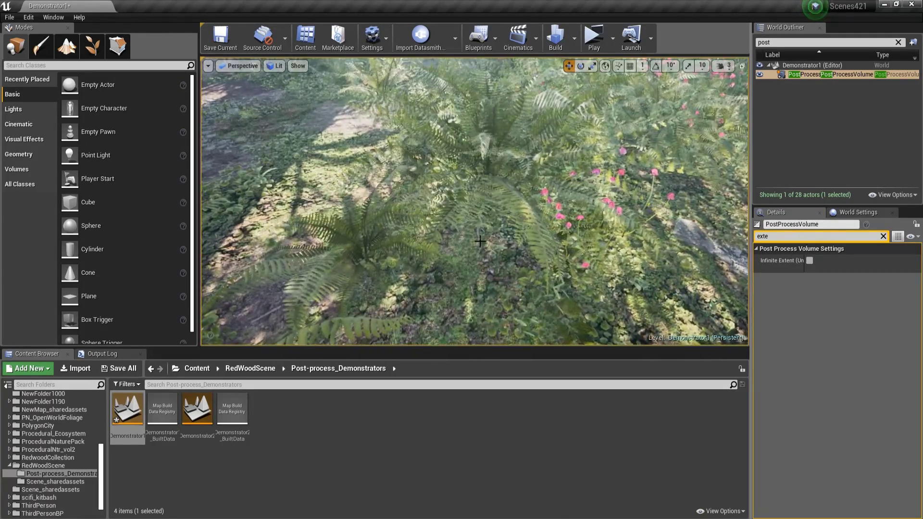
{"action": "left_click", "coordinate": [810, 261]}
{"action": "mouse_move", "coordinate": [608, 223]}
{"action": "right_mouse_down"}
{"action": "mouse_move", "coordinate": [608, 197]}
{"action": "mouse_move", "coordinate": [609, 223]}
{"action": "right_mouse_up"}
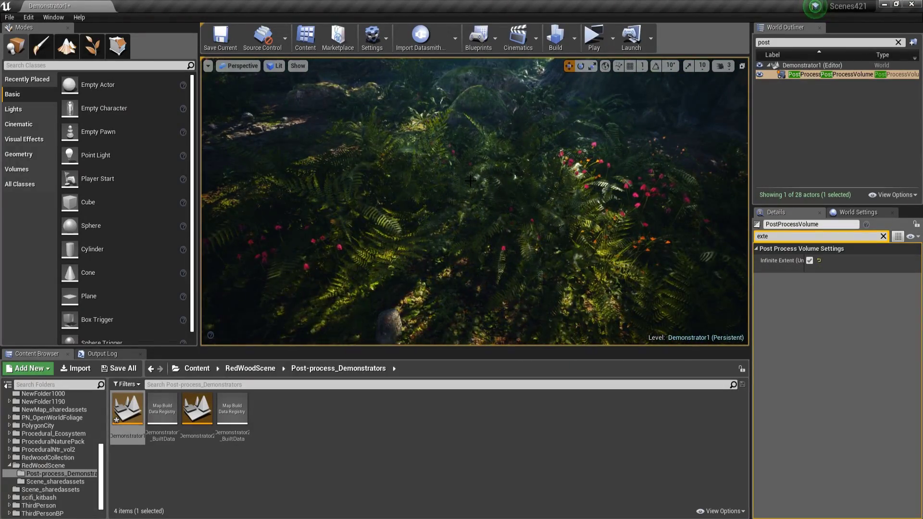
{"action": "right_click_drag", "start_coordinate": [458, 171], "coordinate": [418, 123]}
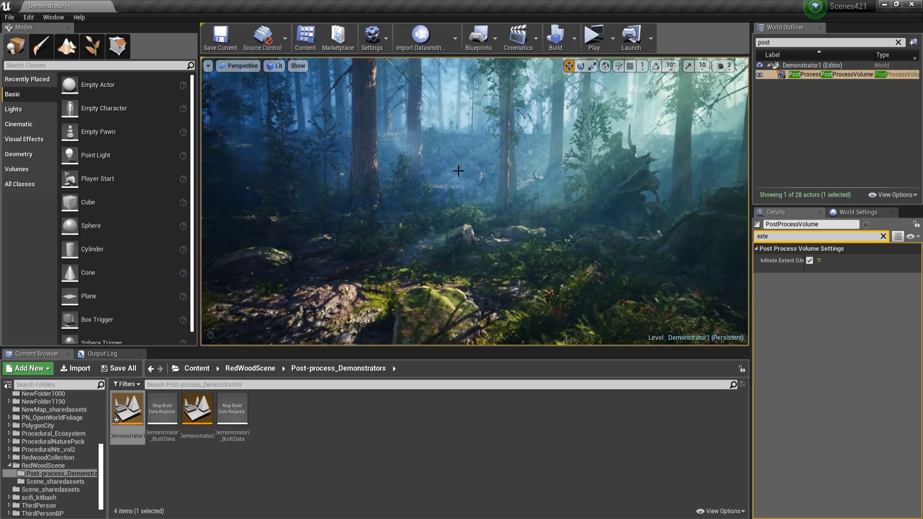
{"action": "mouse_move", "coordinate": [459, 171]}
{"action": "right_mouse_down"}
{"action": "mouse_move", "coordinate": [476, 163]}
{"action": "mouse_move", "coordinate": [442, 161]}
{"action": "mouse_move", "coordinate": [445, 170]}
{"action": "right_mouse_up"}
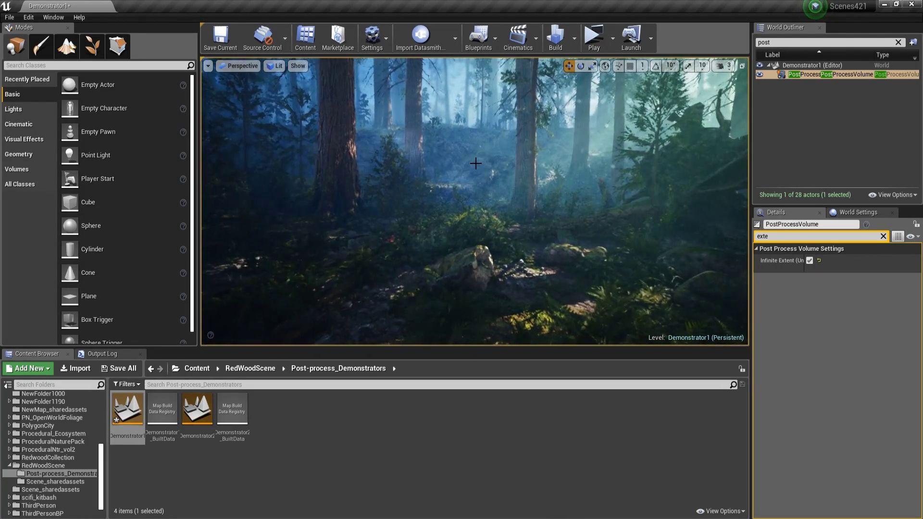
- Open the Demonstrator2 level, saving the changes to Demonstrator1
{"action": "double_click", "coordinate": [186, 403]}
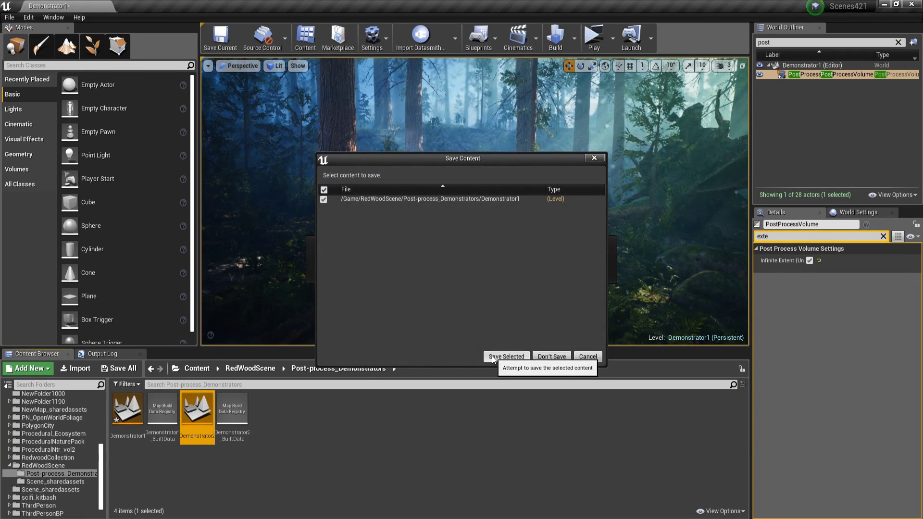
{"action": "left_click", "coordinate": [506, 356]}
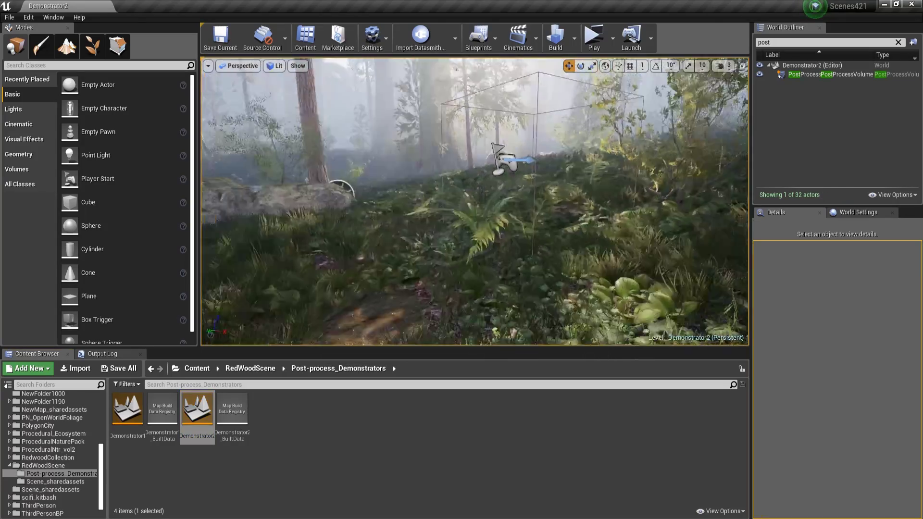
{"action": "right_click_drag", "start_coordinate": [475, 201], "coordinate": [418, 209]}
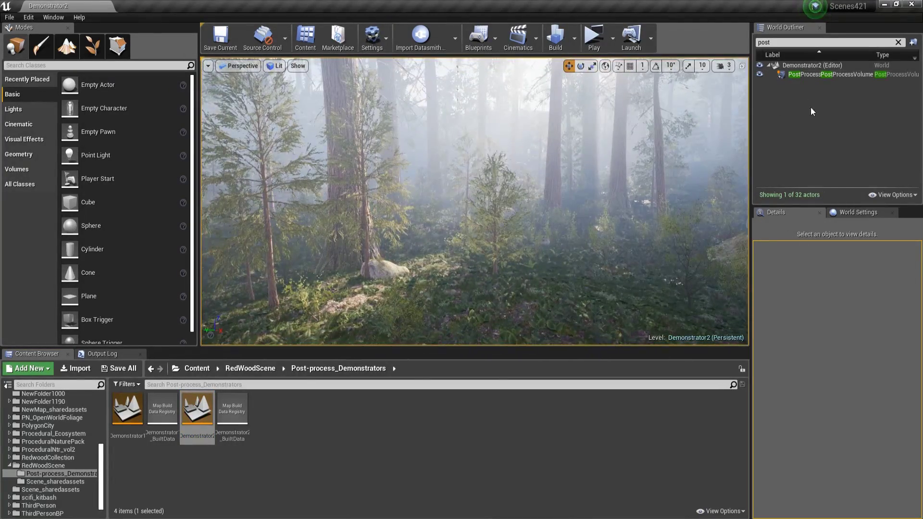
- Enable Infinite Extent on Demonstrator2's PostProcessVolume while facing the sunlit redwoods
{"action": "left_click", "coordinate": [811, 76]}
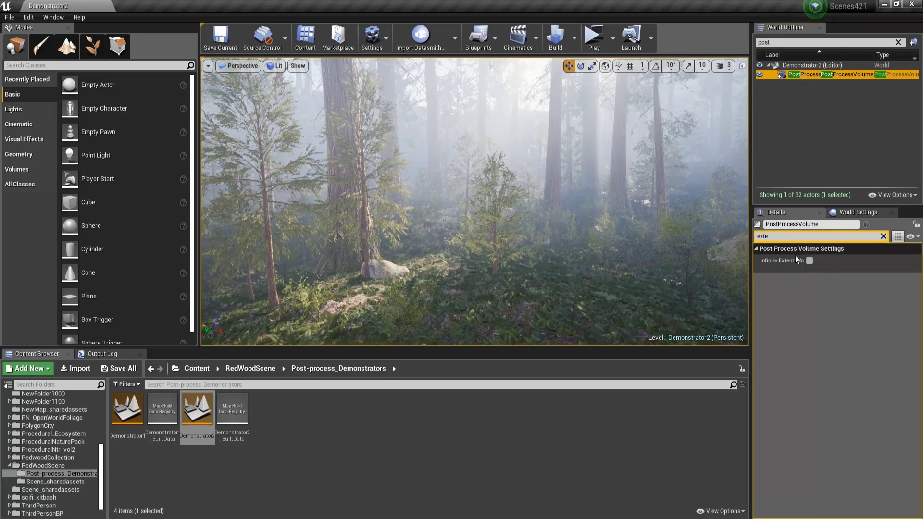
{"action": "key", "text": "w"}
{"action": "right_click_drag", "start_coordinate": [511, 261], "coordinate": [486, 293]}
{"action": "key", "text": "s"}
{"action": "mouse_move", "coordinate": [428, 289]}
{"action": "right_mouse_down"}
{"action": "mouse_move", "coordinate": [430, 238]}
{"action": "mouse_move", "coordinate": [425, 266]}
{"action": "mouse_move", "coordinate": [449, 262]}
{"action": "mouse_move", "coordinate": [418, 252]}
{"action": "mouse_move", "coordinate": [406, 259]}
{"action": "mouse_move", "coordinate": [427, 291]}
{"action": "right_mouse_up"}
{"action": "key", "text": "w"}
{"action": "right_click_drag", "start_coordinate": [420, 144], "coordinate": [419, 163]}
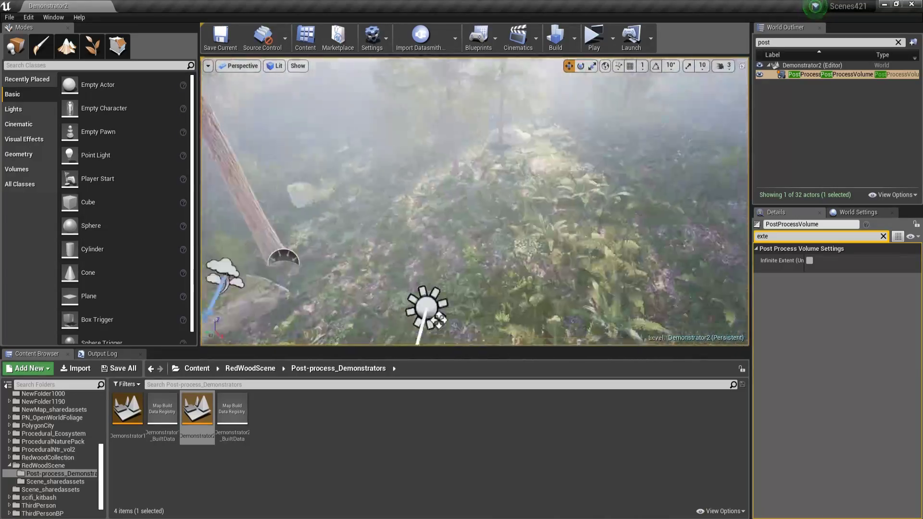
{"action": "right_click_drag", "start_coordinate": [474, 201], "coordinate": [452, 181]}
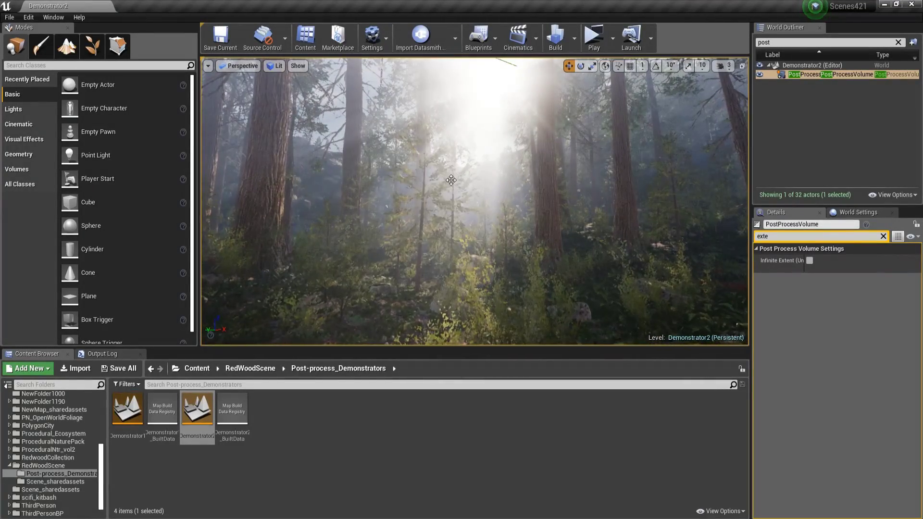
{"action": "left_click", "coordinate": [809, 261]}
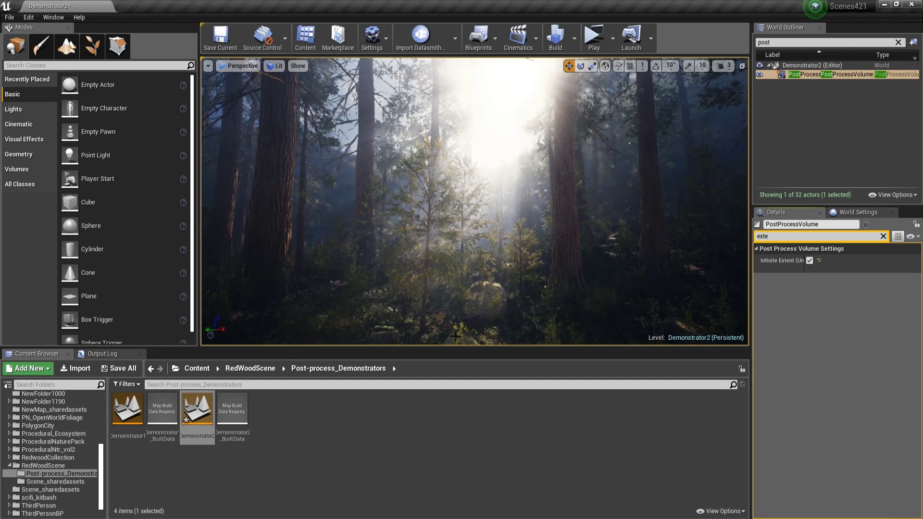
- Toggle Infinite Extent off and on repeatedly to compare the grading on the backlit redwoods and the mossy boulder
{"action": "left_click", "coordinate": [807, 262]}
{"action": "left_click", "coordinate": [807, 262]}
{"action": "key", "text": "w"}
{"action": "right_click_drag", "start_coordinate": [681, 211], "coordinate": [697, 288]}
{"action": "left_click", "coordinate": [806, 262]}
{"action": "left_click", "coordinate": [806, 262]}
{"action": "key", "text": "s"}
{"action": "key", "text": "w"}
{"action": "key", "text": "s"}
{"action": "left_click", "coordinate": [808, 262]}
{"action": "left_click", "coordinate": [807, 262]}
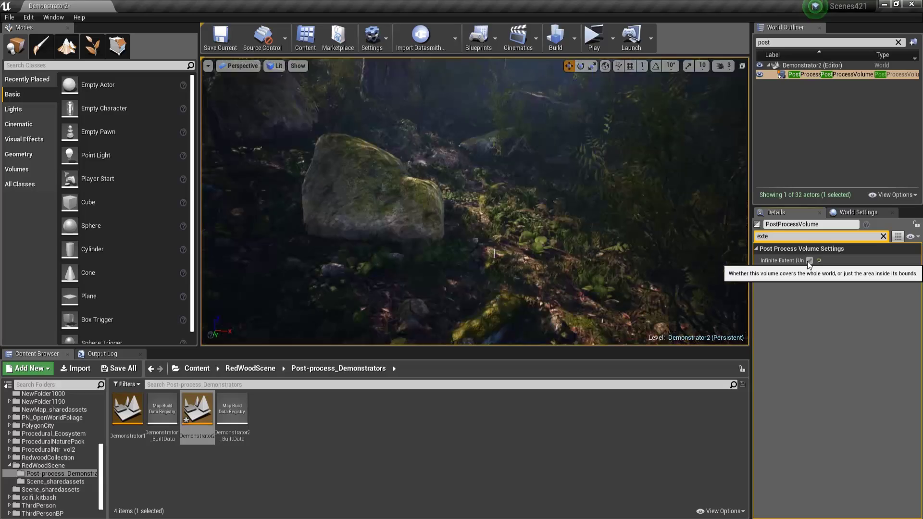
- Examine the graded light shafts and redwoods from several viewpoints, comparing them with Infinite Extent off and on
{"action": "key", "text": "w"}
{"action": "right_click_drag", "start_coordinate": [663, 226], "coordinate": [678, 269]}
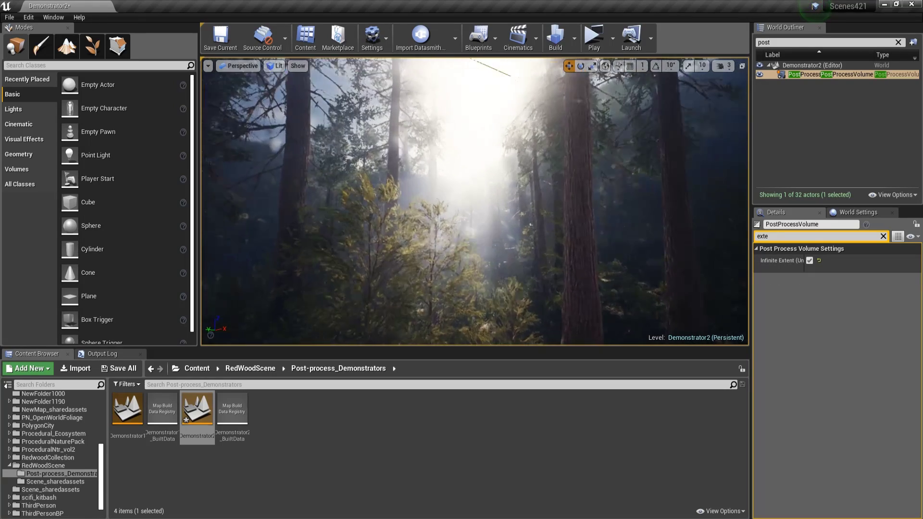
{"action": "right_click_drag", "start_coordinate": [474, 202], "coordinate": [471, 213]}
{"action": "key", "text": "s"}
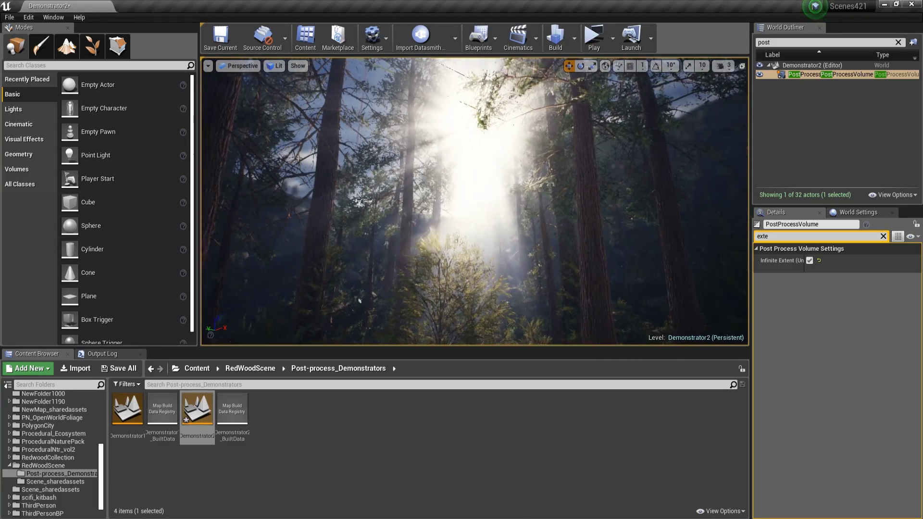
{"action": "right_click_drag", "start_coordinate": [473, 202], "coordinate": [519, 281]}
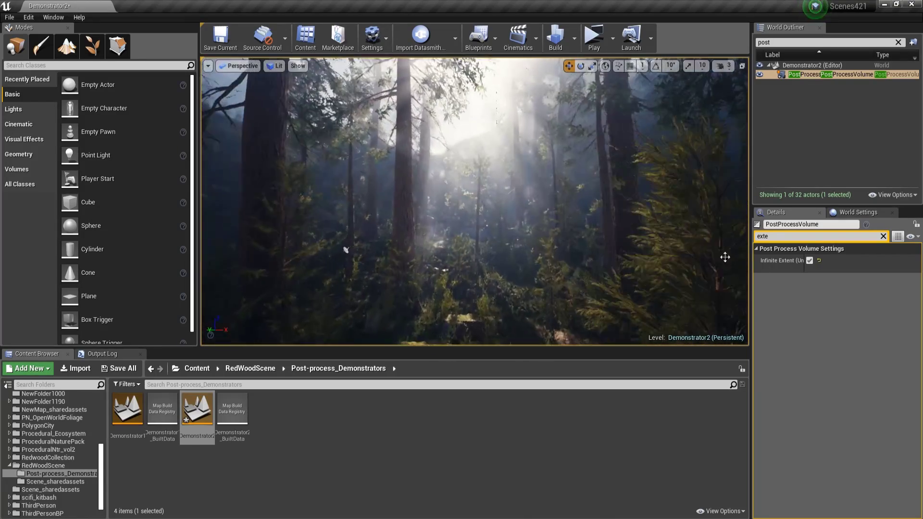
{"action": "left_click", "coordinate": [810, 261]}
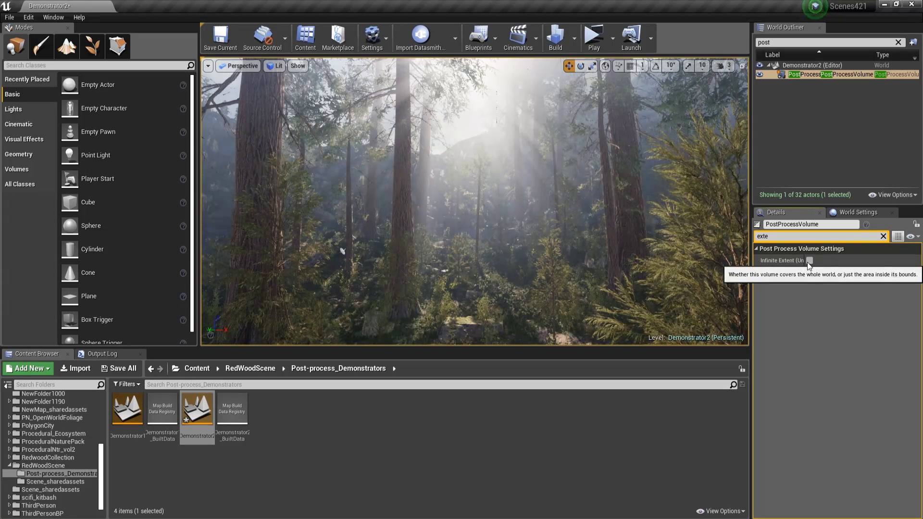
{"action": "left_click", "coordinate": [809, 260]}
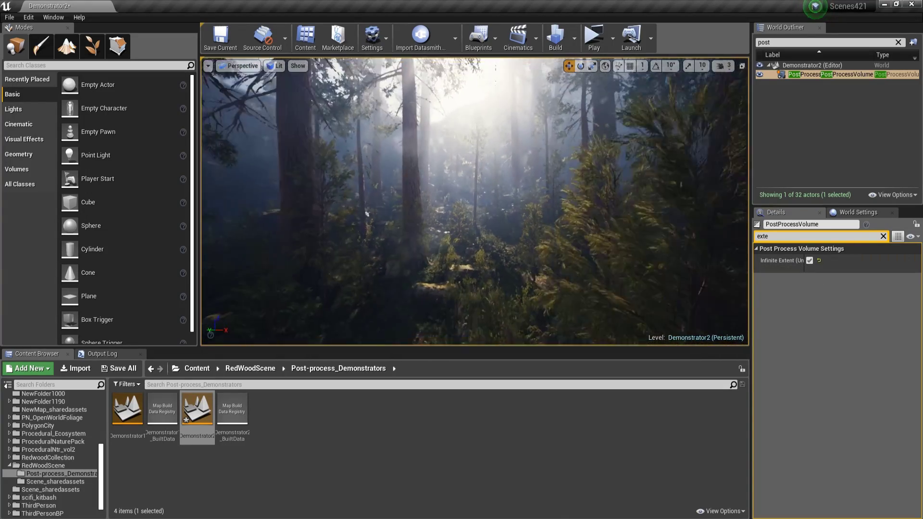
{"action": "key", "text": "w"}
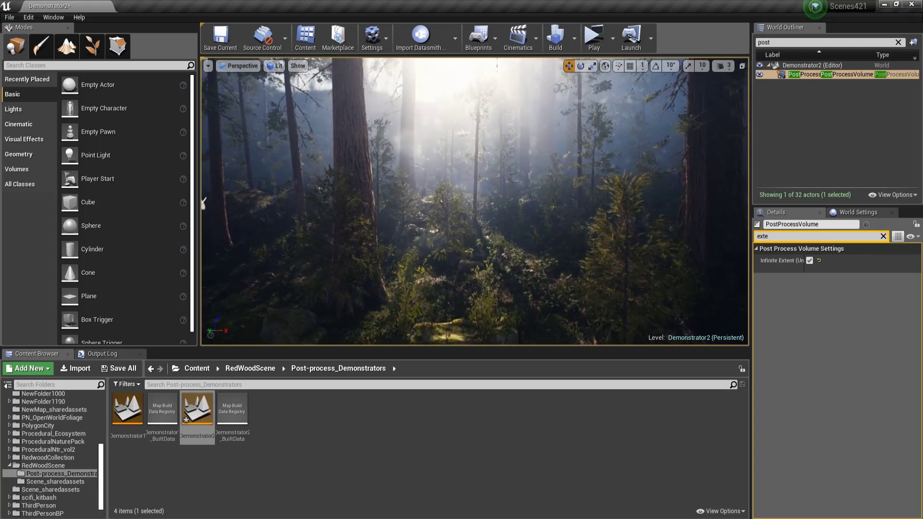
{"action": "right_click_drag", "start_coordinate": [475, 202], "coordinate": [463, 183]}
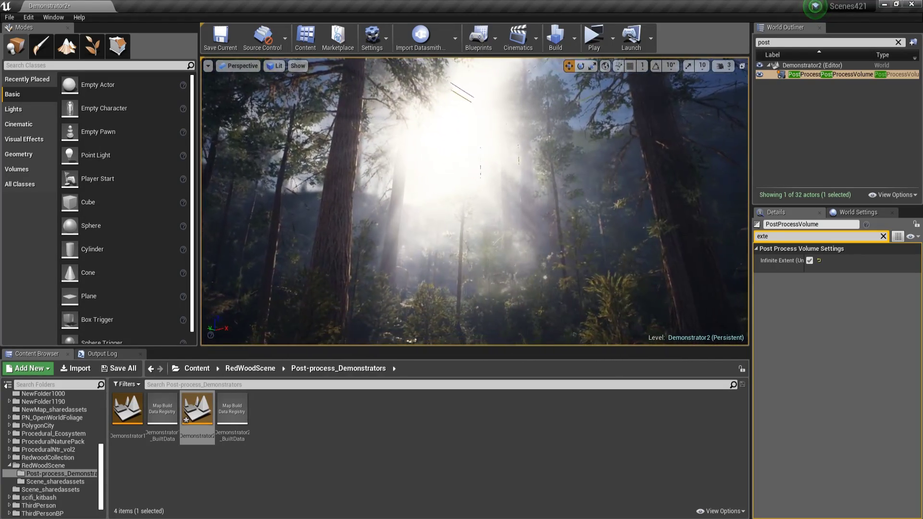
{"action": "key", "text": "s"}
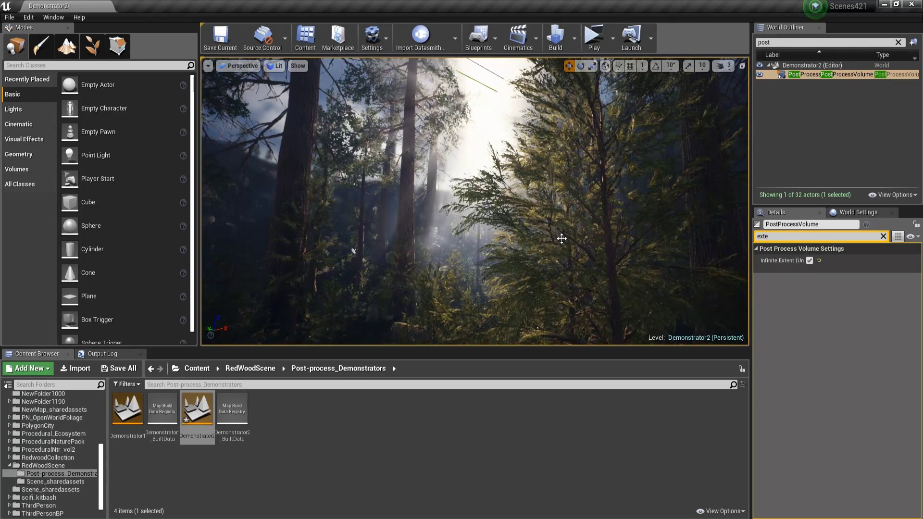
{"action": "key", "text": "w"}
{"action": "mouse_move", "coordinate": [475, 201]}
{"action": "right_mouse_down"}
{"action": "mouse_move", "coordinate": [495, 207]}
{"action": "mouse_move", "coordinate": [485, 208]}
{"action": "right_mouse_up"}
- Open the Demonstrator1 level, saving the changes to Demonstrator2, and delete Demonstrator1's PostProcessVolume
{"action": "double_click", "coordinate": [136, 425]}
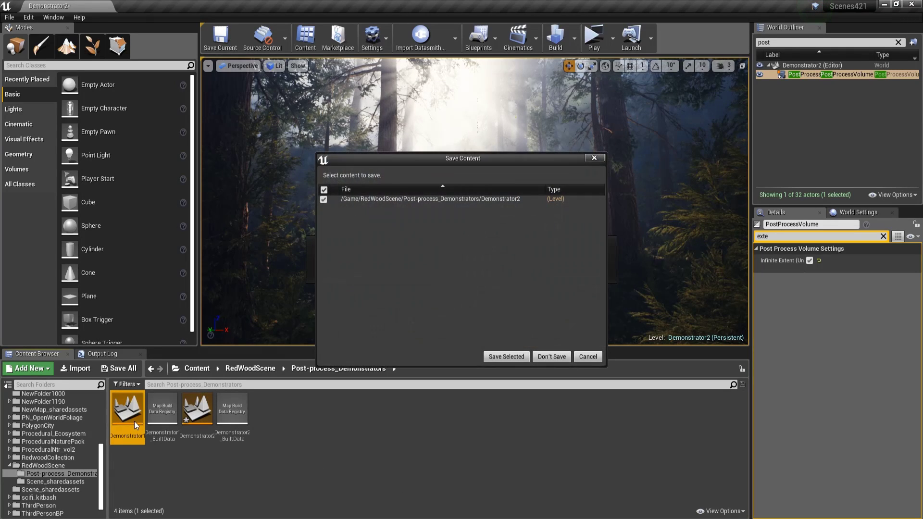
{"action": "left_click", "coordinate": [523, 357]}
{"action": "left_click", "coordinate": [813, 76]}
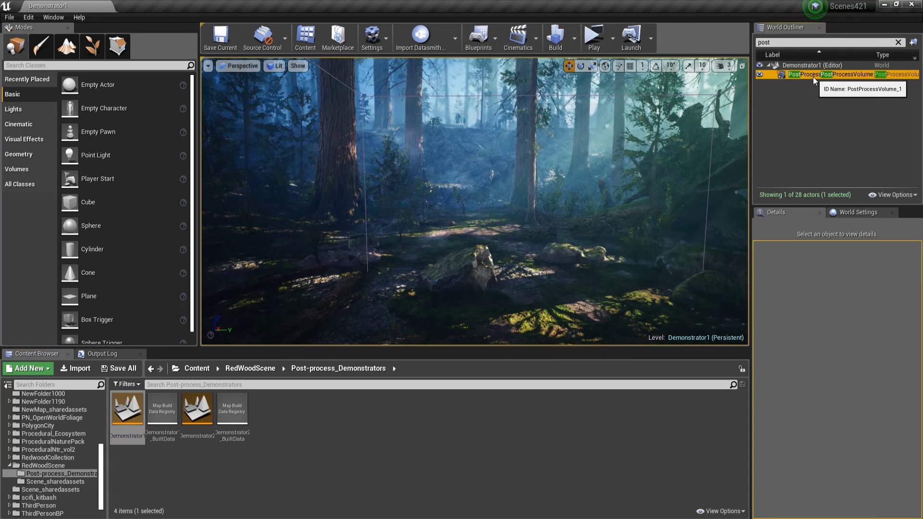
{"action": "key", "text": "Delete"}
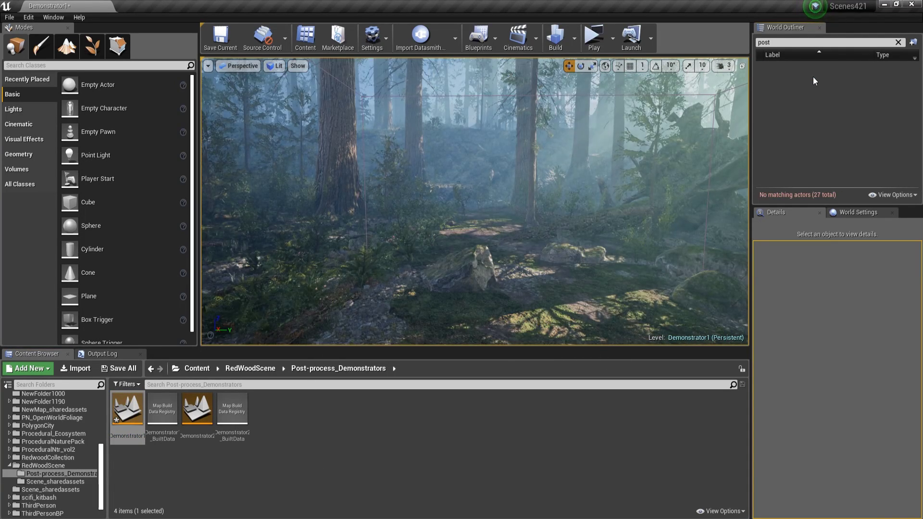
- Place a new Post Process Volume in the clearing near the broken stump and enable its Infinite Extent
{"action": "right_click_drag", "start_coordinate": [481, 201], "coordinate": [493, 215]}
{"action": "left_click", "coordinate": [56, 64]}
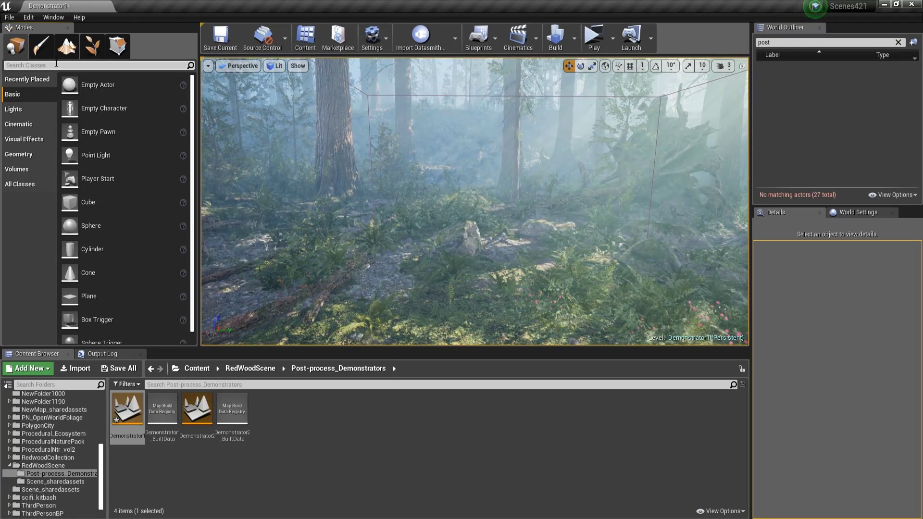
{"action": "type", "text": "post"}
{"action": "left_click_drag", "start_coordinate": [69, 92], "coordinate": [454, 268]}
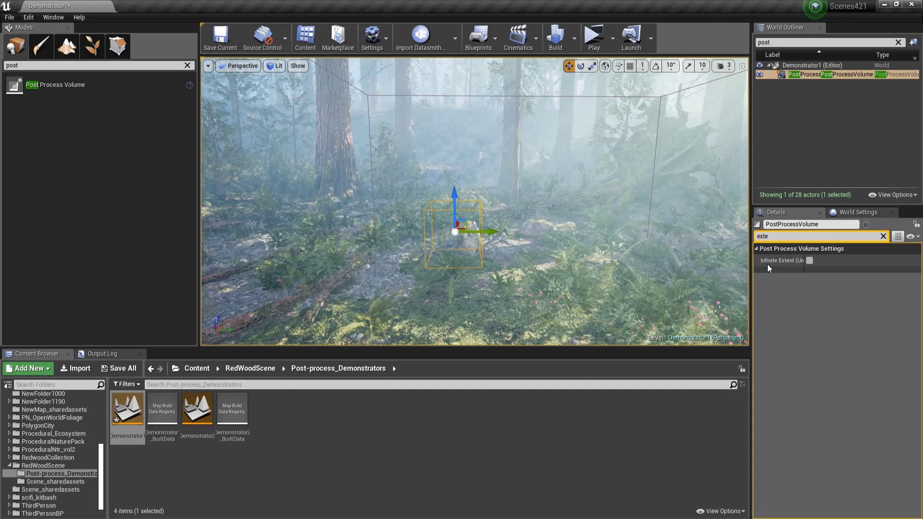
{"action": "left_click", "coordinate": [809, 261]}
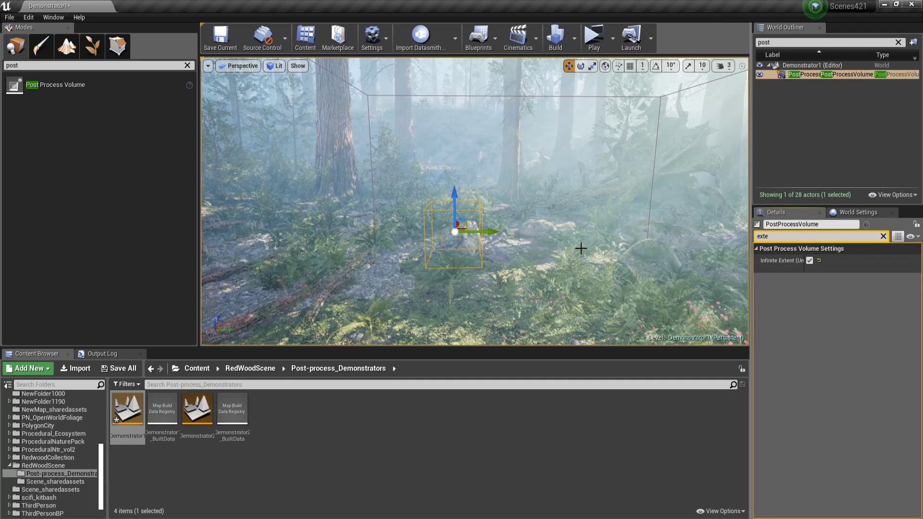
- Clear the volume's property filter and collapse Lens, Color Grading, Film and Mobile Tonemapper, leaving Rendering Features expanded
{"action": "right_click_drag", "start_coordinate": [581, 249], "coordinate": [574, 253]}
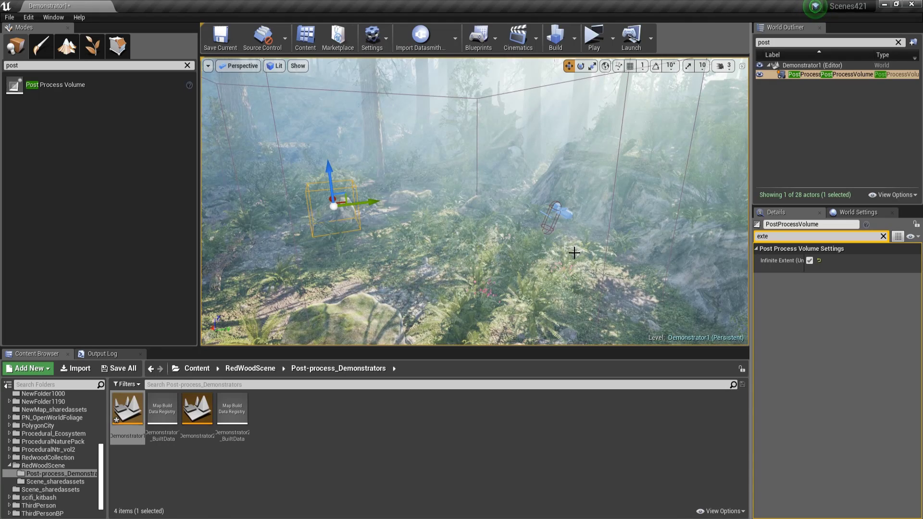
{"action": "left_click", "coordinate": [779, 236]}
{"action": "key", "text": "BackSpace"}
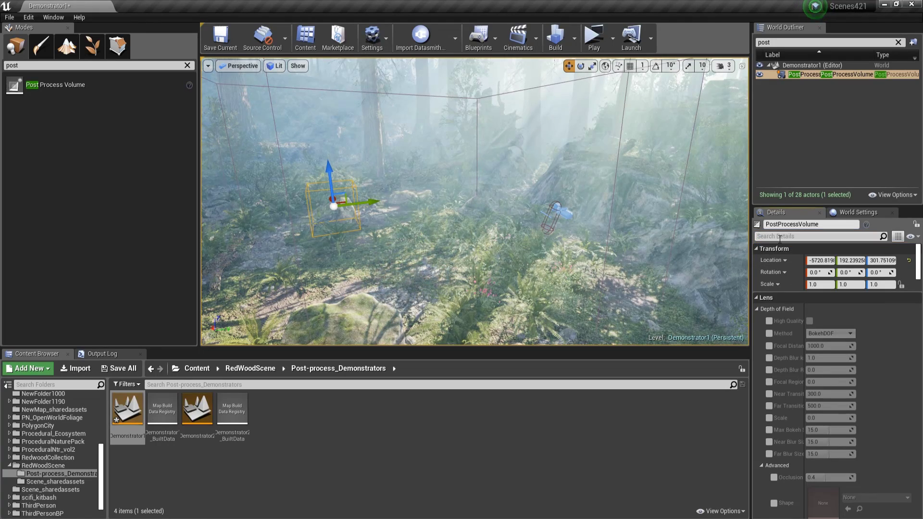
{"action": "left_click", "coordinate": [756, 298]}
{"action": "left_click", "coordinate": [757, 309]}
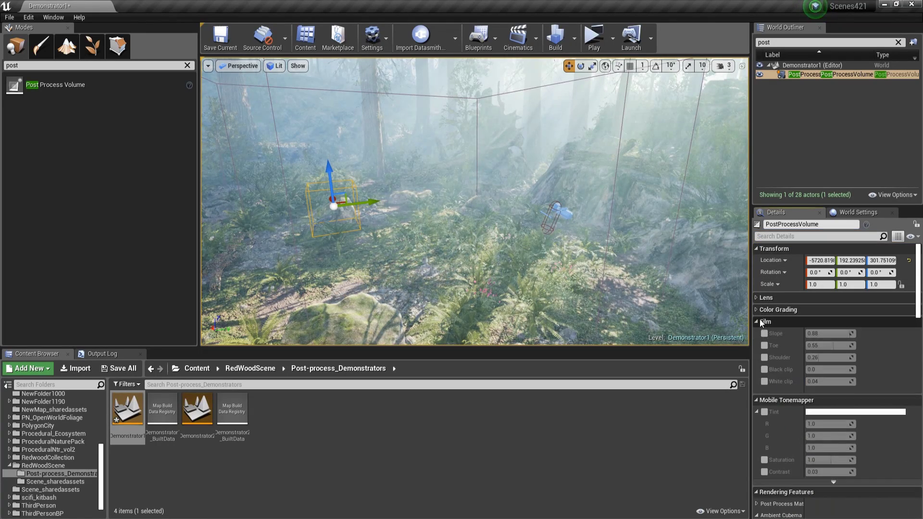
{"action": "left_click", "coordinate": [757, 322]}
{"action": "left_click", "coordinate": [757, 335]}
{"action": "left_click", "coordinate": [755, 347]}
{"action": "right_click_drag", "start_coordinate": [625, 278], "coordinate": [500, 240]}
{"action": "scroll", "coordinate": [595, 278], "scroll_direction": "up", "scroll_amount": 5}
{"action": "scroll", "coordinate": [595, 279], "scroll_direction": "down", "scroll_amount": 3}
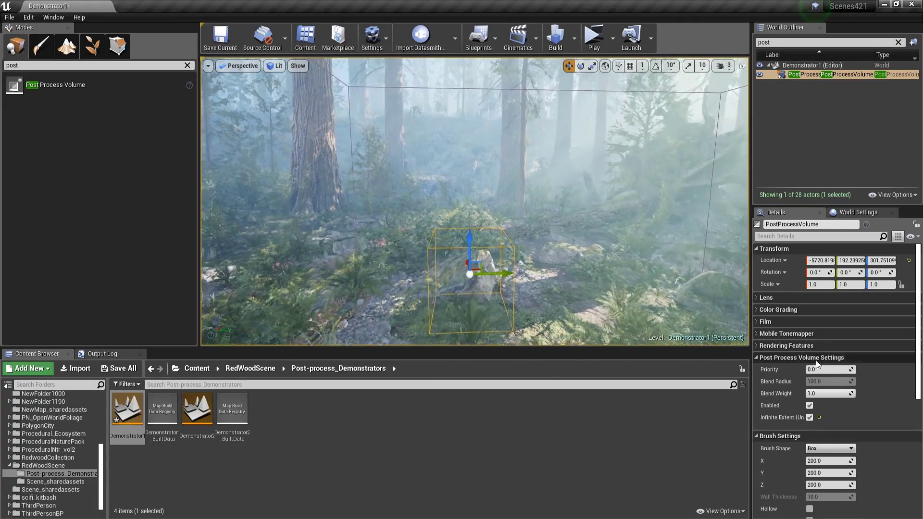
{"action": "left_click", "coordinate": [762, 347]}
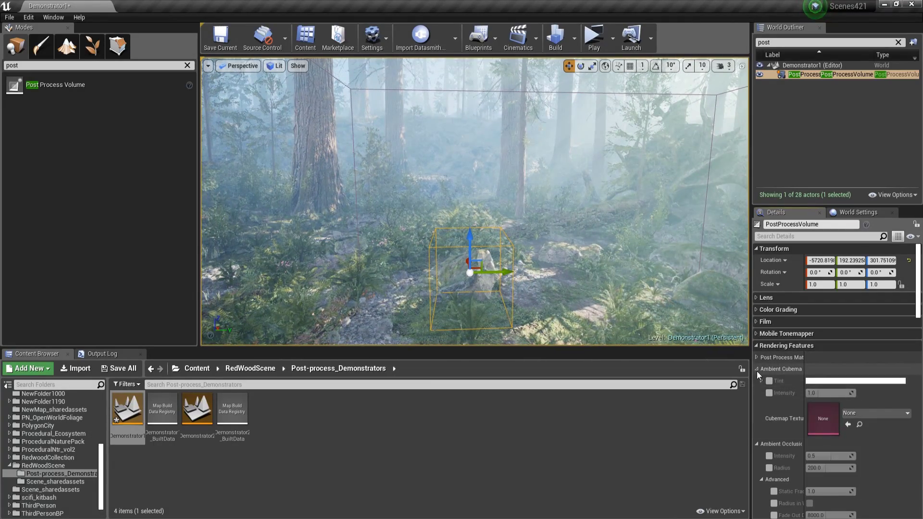
- Try TEX_RW_CubemapA as the volume's Ambient Cubemap texture and reset the texture to None
{"action": "left_click_drag", "start_coordinate": [670, 324], "coordinate": [710, 279]}
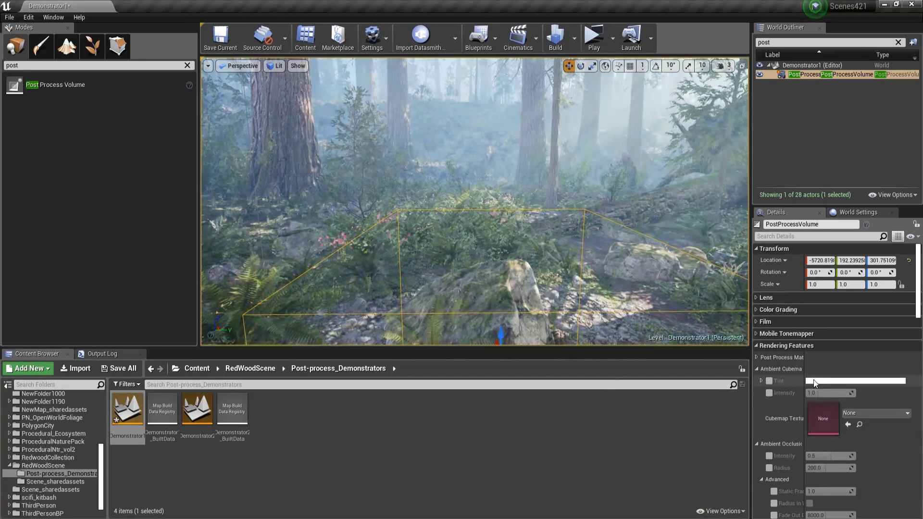
{"action": "left_click", "coordinate": [855, 414]}
{"action": "left_click", "coordinate": [854, 414]}
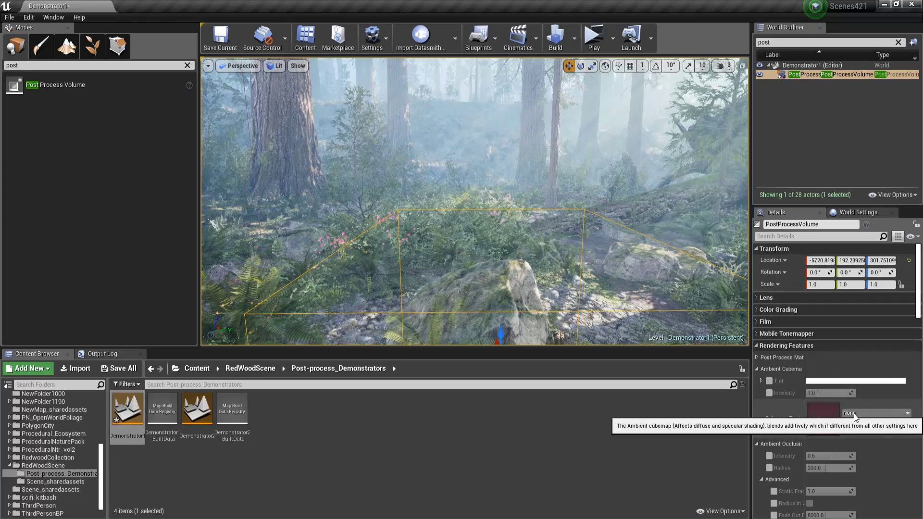
{"action": "left_click", "coordinate": [870, 413]}
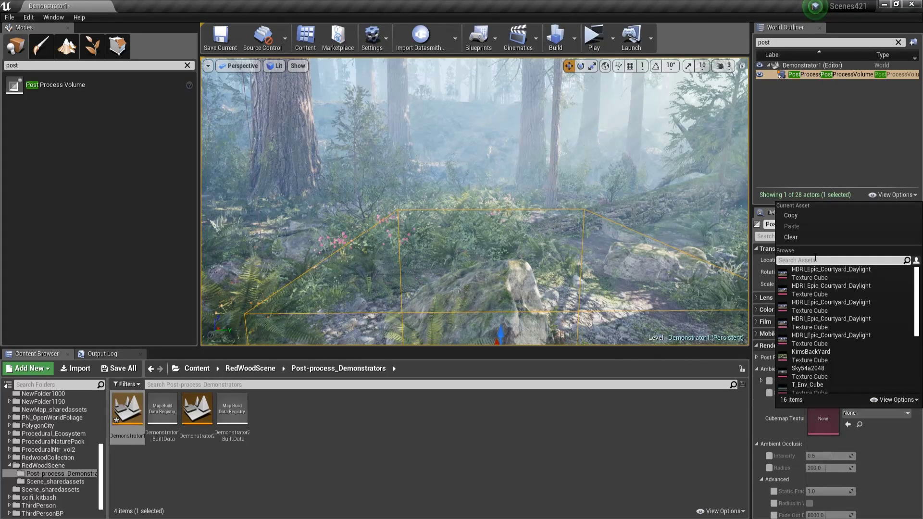
{"action": "scroll", "coordinate": [819, 349], "scroll_direction": "down", "scroll_amount": 5}
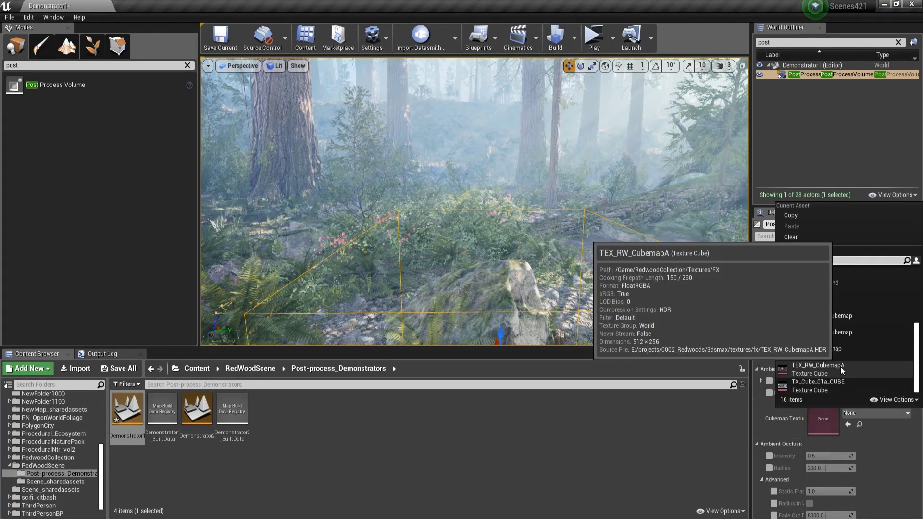
{"action": "left_click", "coordinate": [820, 367]}
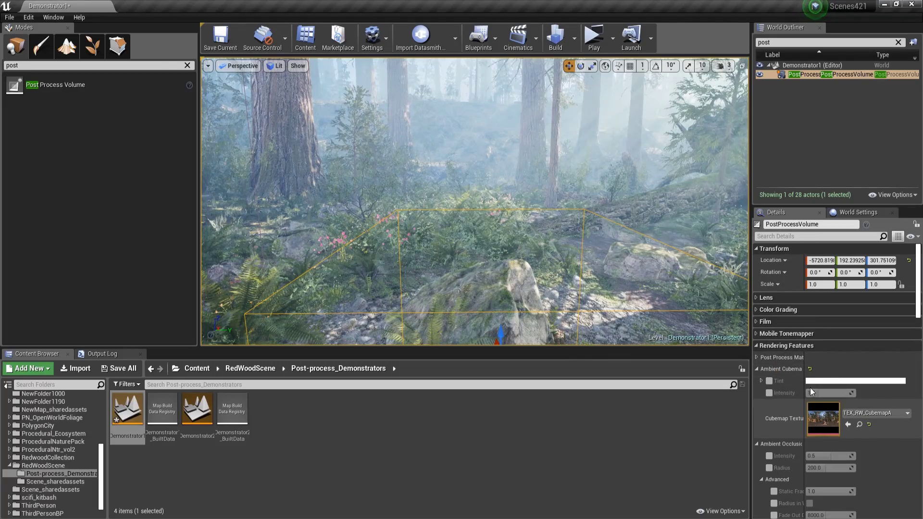
{"action": "right_click_drag", "start_coordinate": [596, 231], "coordinate": [567, 228]}
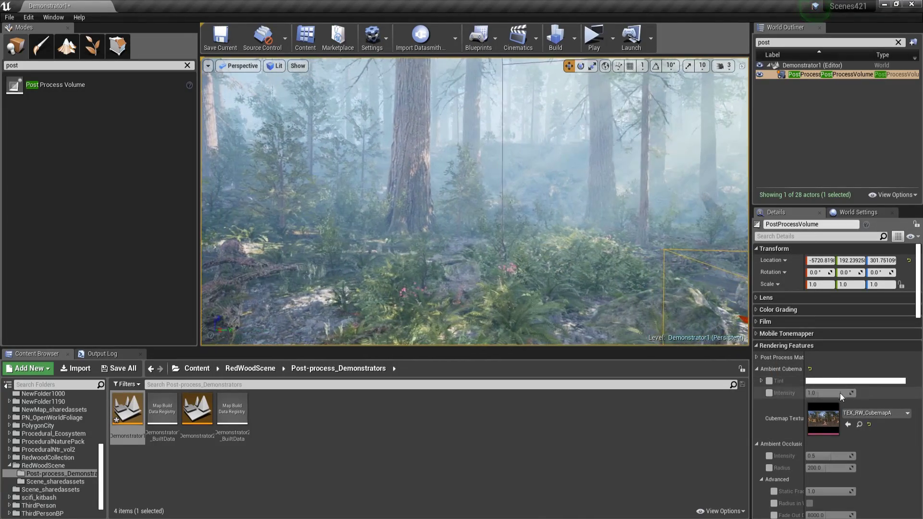
{"action": "left_click", "coordinate": [868, 425]}
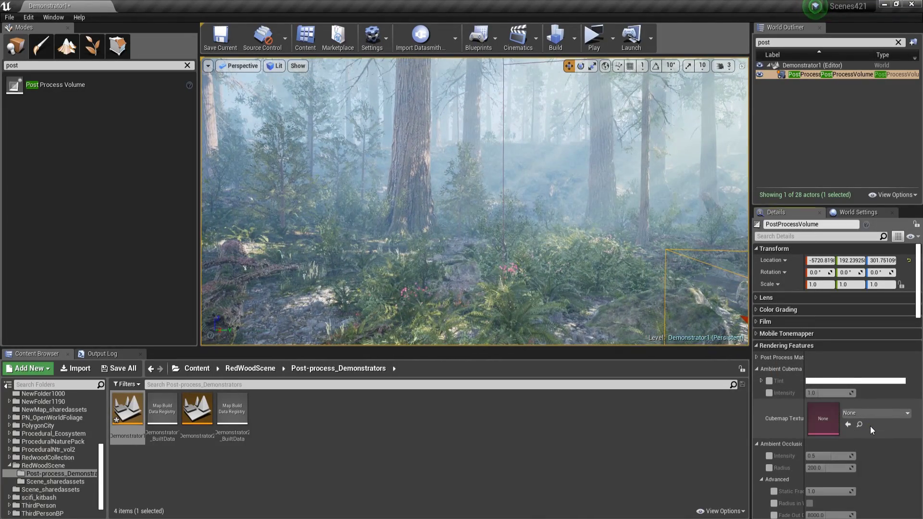
- Enable the Ambient Cubemap Intensity and Tint overrides and assign TEX_RW_CubemapA as the cubemap texture
{"action": "left_click", "coordinate": [769, 393]}
{"action": "left_click", "coordinate": [769, 381]}
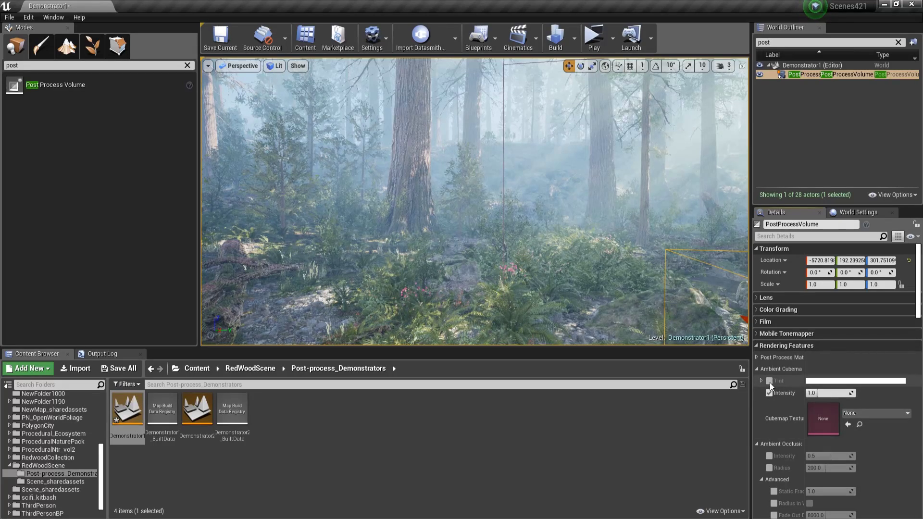
{"action": "left_click", "coordinate": [856, 412]}
{"action": "scroll", "coordinate": [836, 379], "scroll_direction": "down", "scroll_amount": 2}
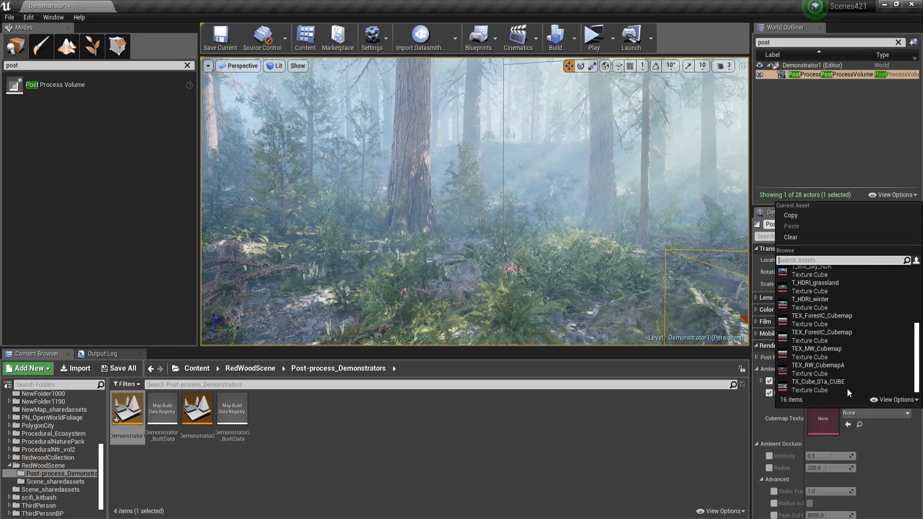
{"action": "left_click", "coordinate": [838, 365]}
- Try an Ambient Cubemap intensity of 4.0, reset it to the default and look over the forest
{"action": "left_click_drag", "start_coordinate": [823, 395], "coordinate": [853, 394]}
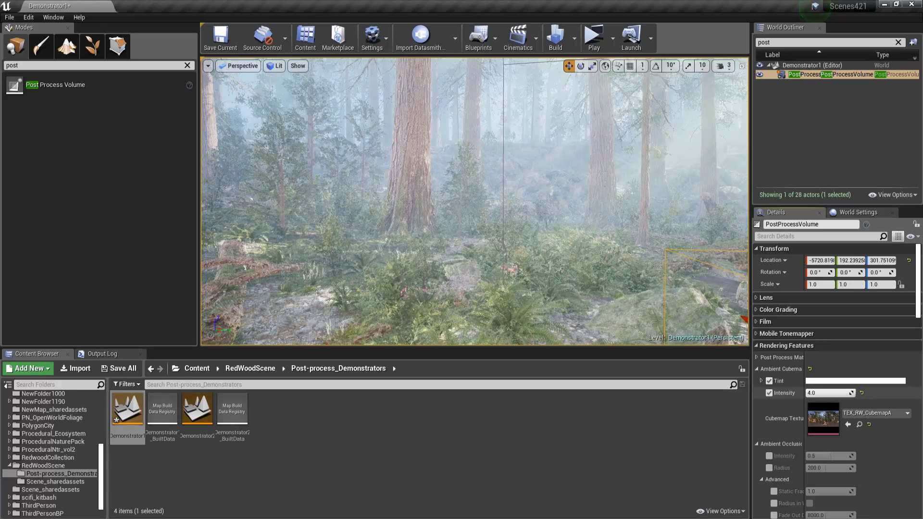
{"action": "left_click", "coordinate": [862, 394]}
{"action": "mouse_move", "coordinate": [536, 272]}
{"action": "right_mouse_down"}
{"action": "mouse_move", "coordinate": [547, 272]}
{"action": "mouse_move", "coordinate": [526, 273]}
{"action": "mouse_move", "coordinate": [534, 273]}
{"action": "right_mouse_up"}
{"action": "key", "text": "w"}
{"action": "key", "text": "s"}
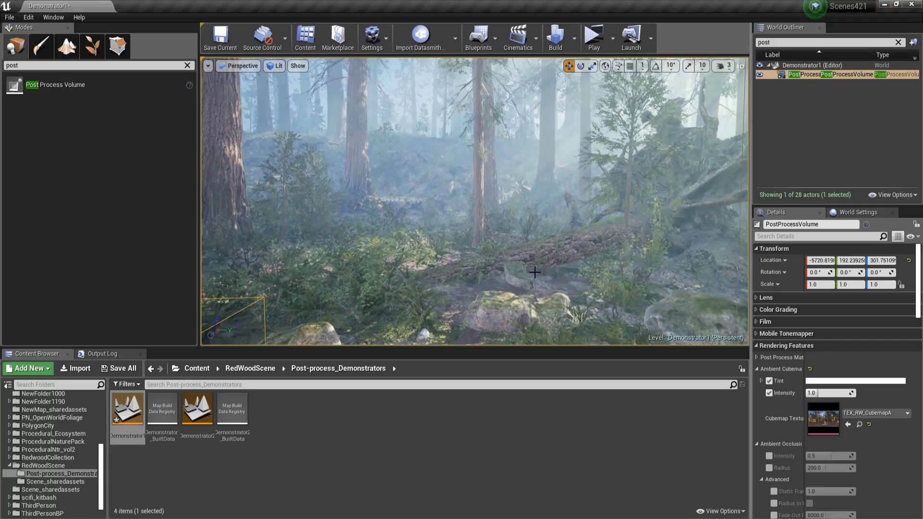
- Collapse Ambient Cubemap and enable the Ambient Occlusion Intensity override
{"action": "left_click", "coordinate": [755, 369]}
{"action": "key", "text": "s"}
{"action": "right_click_drag", "start_coordinate": [673, 288], "coordinate": [649, 288]}
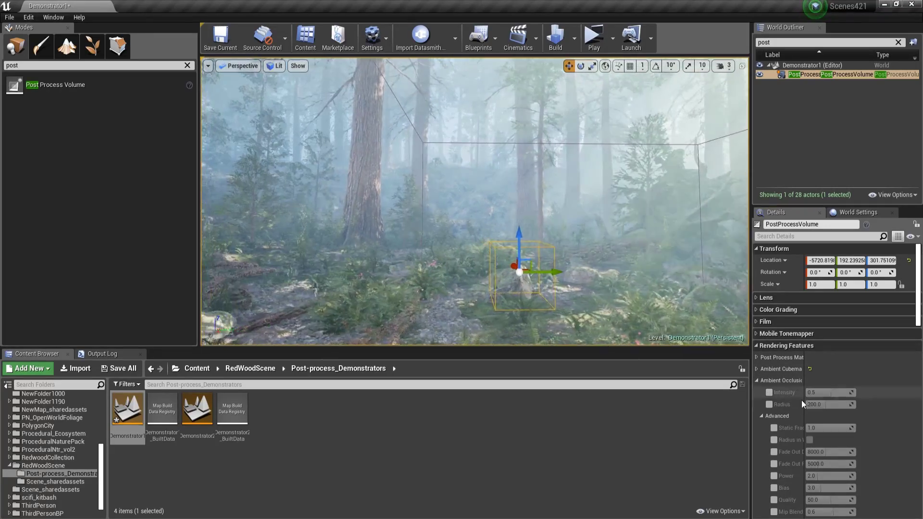
{"action": "right_click_drag", "start_coordinate": [598, 272], "coordinate": [577, 272]}
{"action": "key", "text": "a"}
{"action": "left_click", "coordinate": [769, 393]}
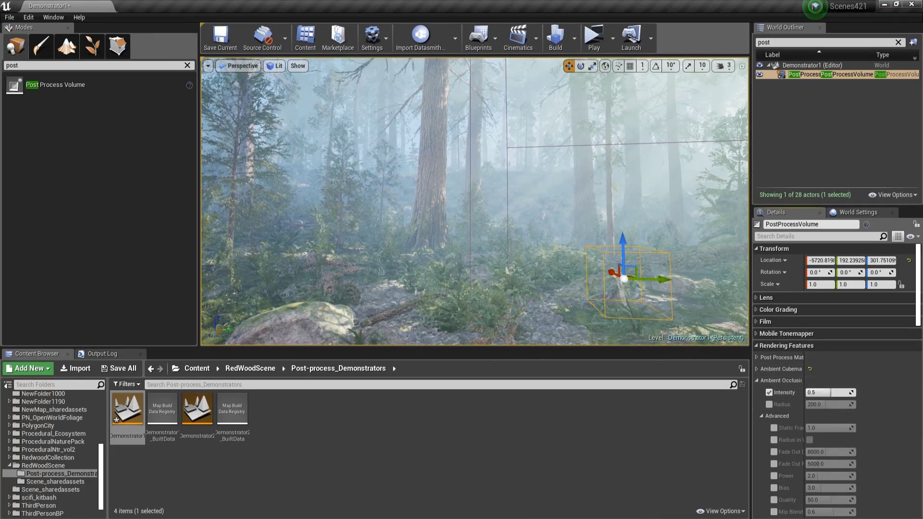
- Try a stronger Ambient Occlusion intensity on the forest floor and reset it to the default
{"action": "key", "text": "w"}
{"action": "right_click_drag", "start_coordinate": [673, 288], "coordinate": [745, 310]}
{"action": "left_click_drag", "start_coordinate": [817, 393], "coordinate": [855, 393]}
{"action": "key", "text": "s"}
{"action": "right_click_drag", "start_coordinate": [625, 241], "coordinate": [593, 231]}
{"action": "left_click", "coordinate": [861, 393]}
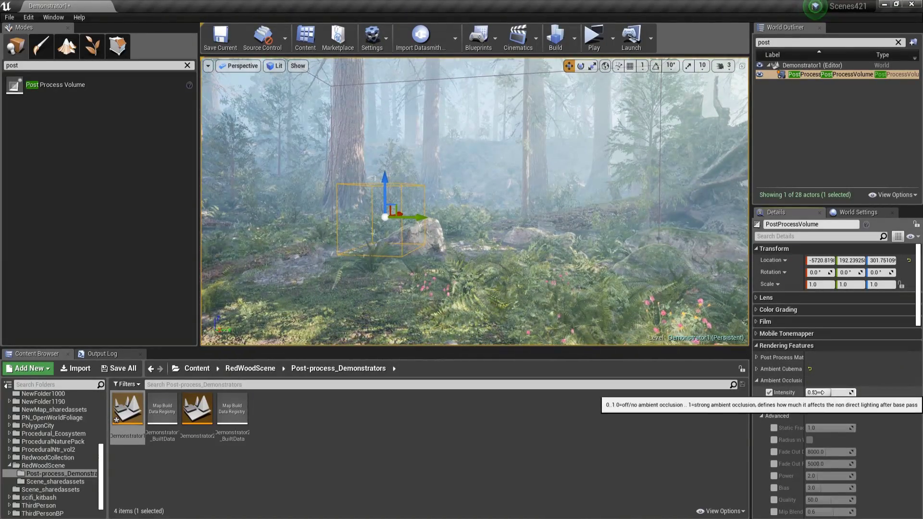
- Set the Ambient Occlusion intensity to 1.0 and inspect the shading of the ground foliage
{"action": "left_click_drag", "start_coordinate": [819, 393], "coordinate": [855, 392]}
{"action": "key", "text": "w"}
{"action": "mouse_move", "coordinate": [556, 197]}
{"action": "right_mouse_down"}
{"action": "mouse_move", "coordinate": [569, 250]}
{"action": "mouse_move", "coordinate": [555, 240]}
{"action": "mouse_move", "coordinate": [543, 178]}
{"action": "mouse_move", "coordinate": [522, 161]}
{"action": "mouse_move", "coordinate": [555, 197]}
{"action": "right_mouse_up"}
{"action": "key", "text": "s"}
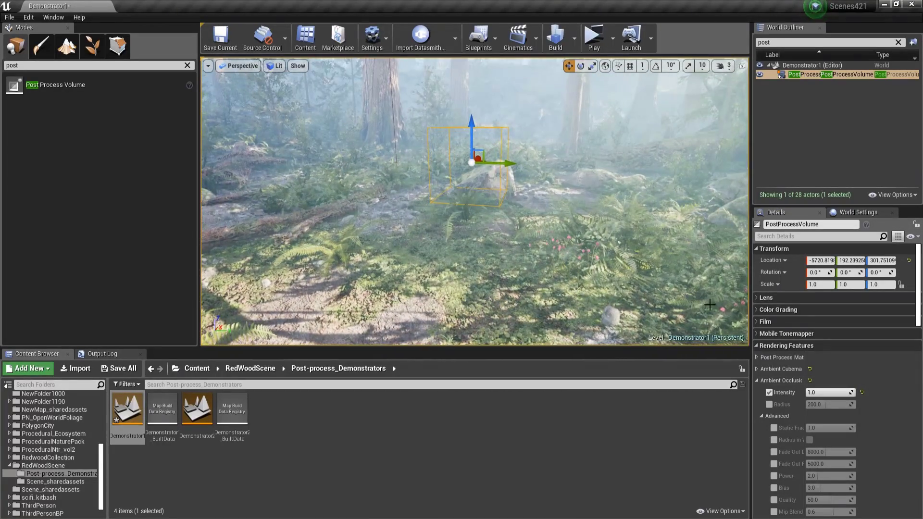
- Collapse the Ambient Occlusion, Global Illumination, Motion Blur and Light Propagation Volume groups
{"action": "left_click", "coordinate": [756, 380]}
{"action": "right_click_drag", "start_coordinate": [624, 250], "coordinate": [634, 222]}
{"action": "key", "text": "w"}
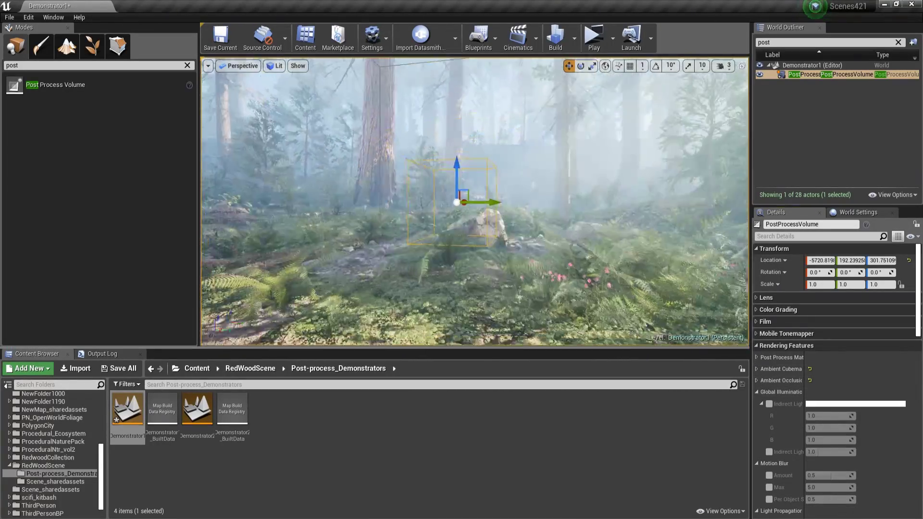
{"action": "key", "text": "s"}
{"action": "left_click", "coordinate": [755, 391]}
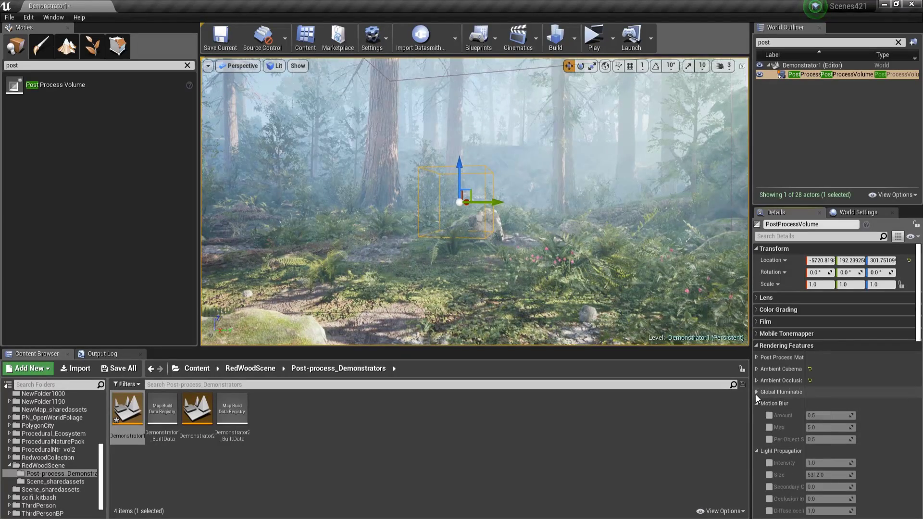
{"action": "scroll", "coordinate": [784, 416], "scroll_direction": "down", "scroll_amount": 1}
{"action": "left_click", "coordinate": [757, 371]}
{"action": "left_click", "coordinate": [756, 383]}
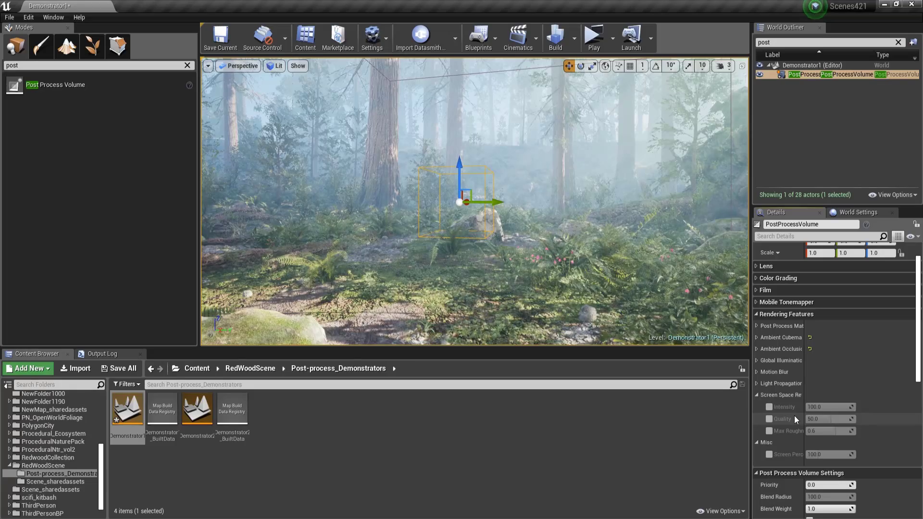
- Try the Screen Space Reflections Quality override and turn it back off
{"action": "left_click", "coordinate": [768, 421]}
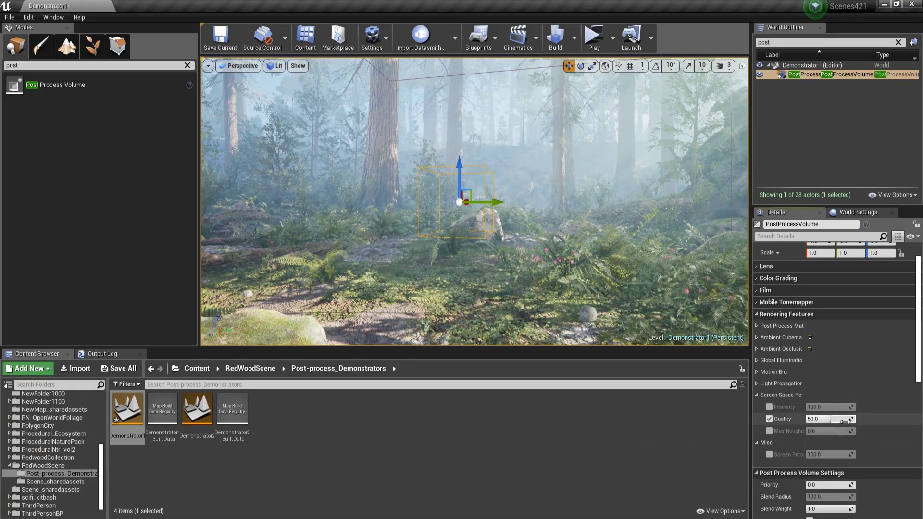
{"action": "left_click", "coordinate": [768, 419]}
{"action": "mouse_move", "coordinate": [615, 269]}
{"action": "right_mouse_down"}
{"action": "mouse_move", "coordinate": [643, 279]}
{"action": "mouse_move", "coordinate": [625, 278]}
{"action": "right_mouse_up"}
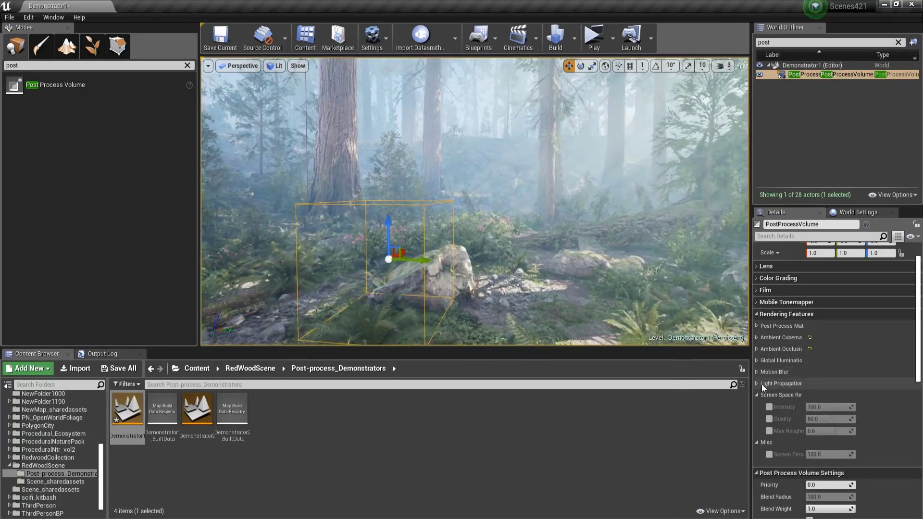
- Collapse Screen Space Reflections and enable the Screen Percentage override under Misc
{"action": "left_click", "coordinate": [756, 395]}
{"action": "right_click_drag", "start_coordinate": [682, 307], "coordinate": [684, 291]}
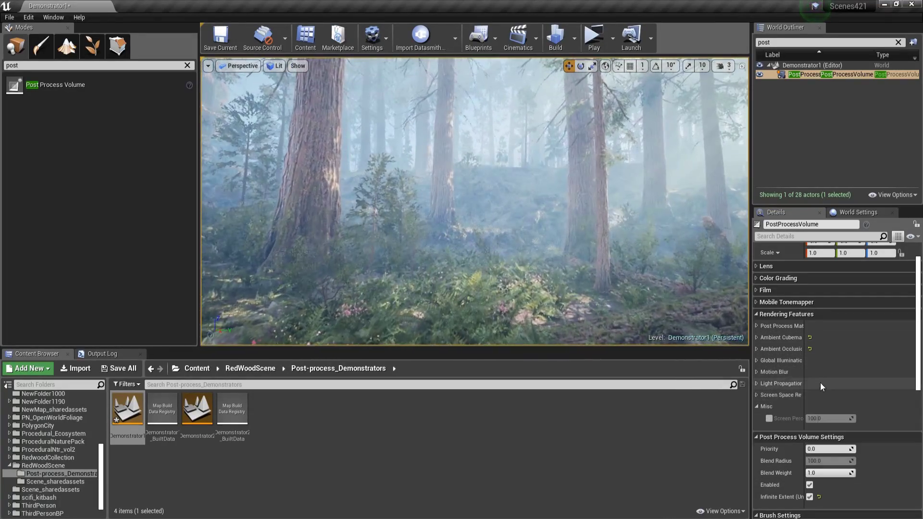
{"action": "left_click", "coordinate": [769, 419]}
{"action": "mouse_move", "coordinate": [523, 247]}
{"action": "right_mouse_down"}
{"action": "mouse_move", "coordinate": [507, 252]}
{"action": "mouse_move", "coordinate": [531, 250]}
{"action": "mouse_move", "coordinate": [519, 251]}
{"action": "right_mouse_up"}
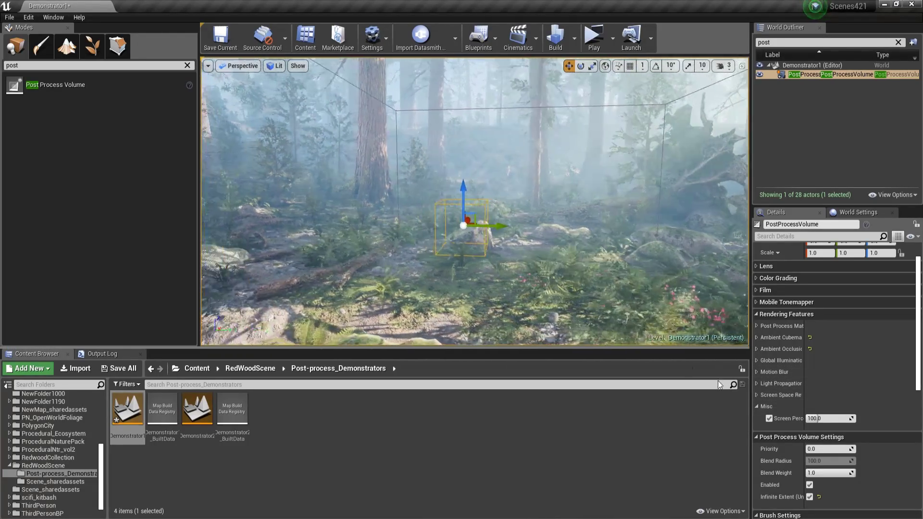
- Preview the level in a standalone game window, exit and focus on the PostProcessVolume again
{"action": "left_click", "coordinate": [589, 44]}
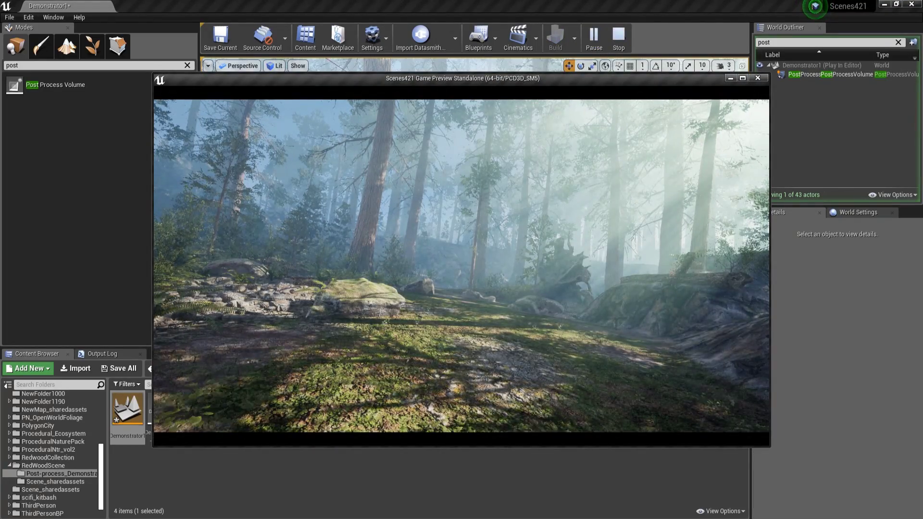
{"action": "key", "text": "Escape"}
{"action": "double_click", "coordinate": [790, 75]}
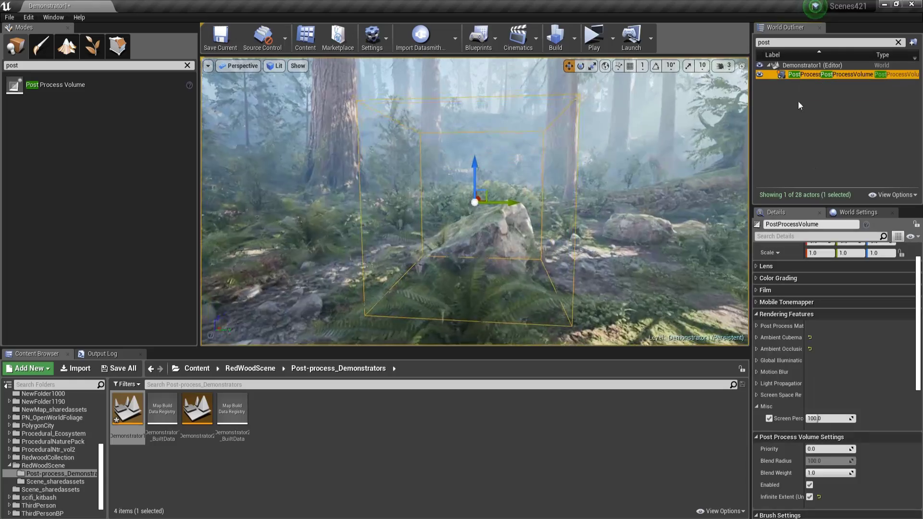
- Try a Screen Percentage of 50 in a standalone game preview, exit and reselect the PostProcessVolume
{"action": "left_click", "coordinate": [823, 418]}
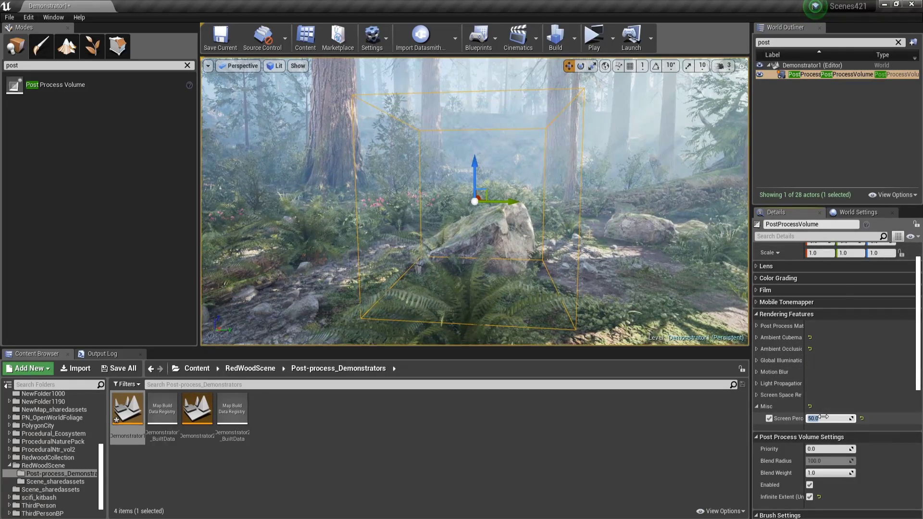
{"action": "left_click", "coordinate": [594, 38]}
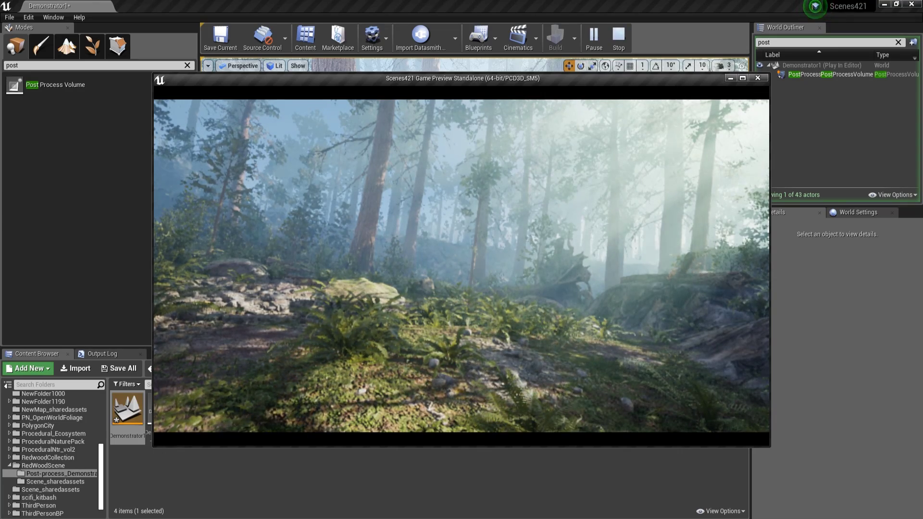
{"action": "key", "text": "Escape"}
{"action": "left_click", "coordinate": [804, 75]}
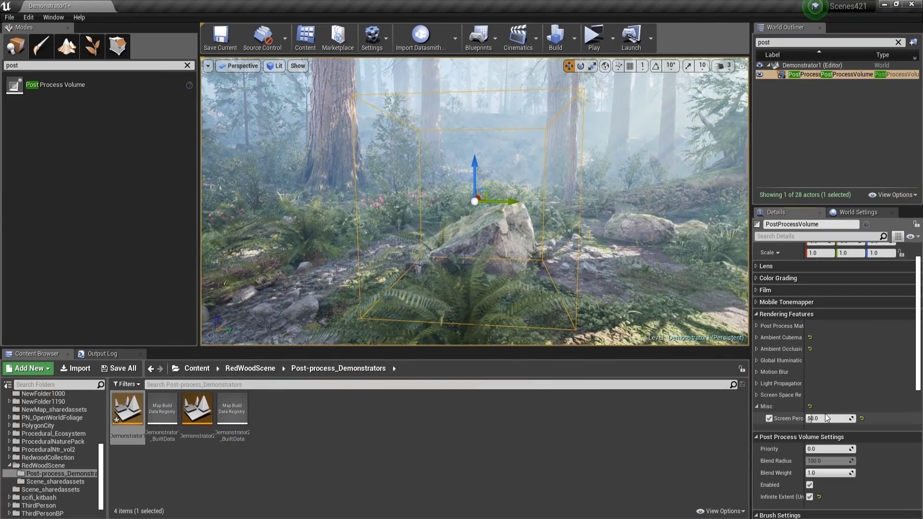
- Try a Screen Percentage of 200 in a standalone game preview, exit and focus on the PostProcessVolume
{"action": "left_click", "coordinate": [825, 416]}
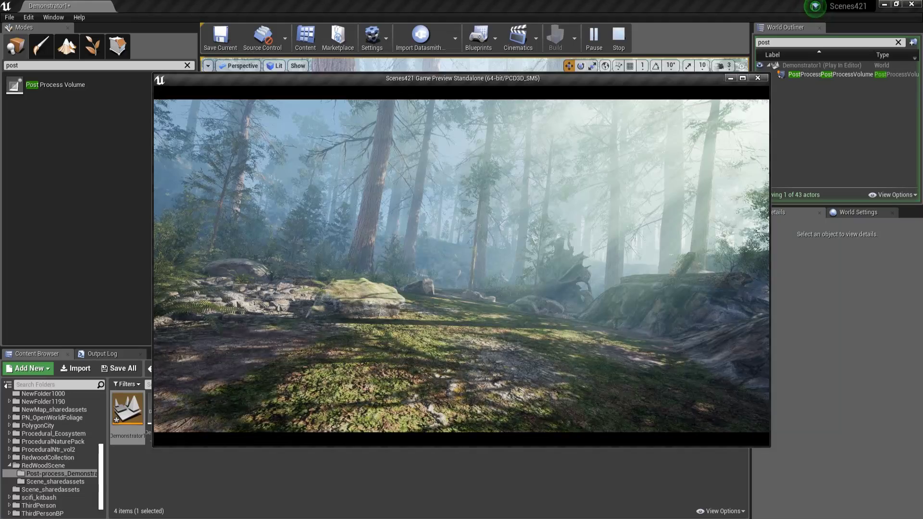
{"action": "key", "text": "Escape"}
{"action": "right_click_drag", "start_coordinate": [630, 151], "coordinate": [668, 133]}
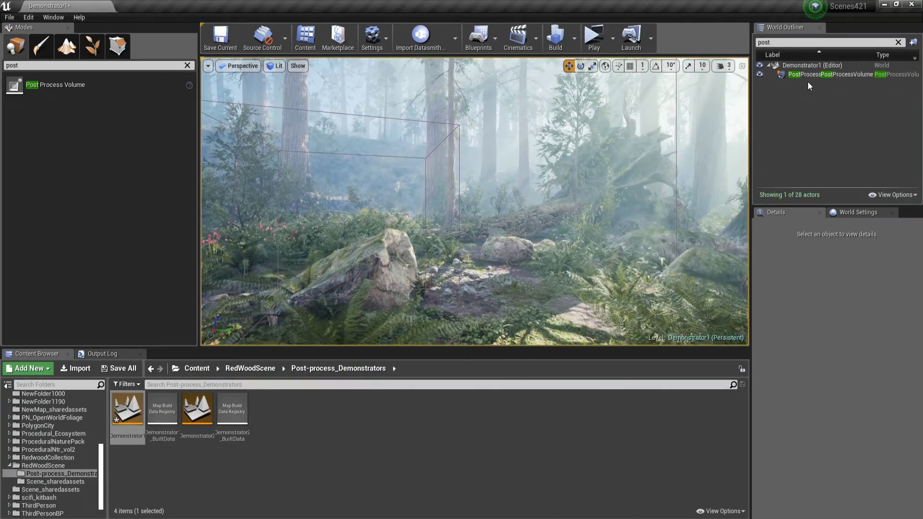
{"action": "left_click", "coordinate": [829, 75]}
{"action": "double_click", "coordinate": [829, 75]}
- Set the Screen Percentage to 100 and collapse Misc and the whole Rendering Features category
{"action": "left_click", "coordinate": [828, 421]}
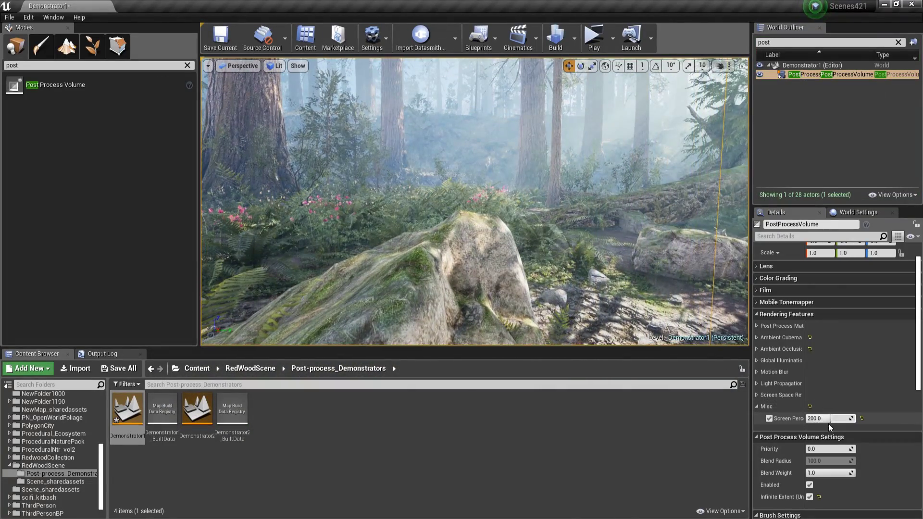
{"action": "type", "text": "1000"}
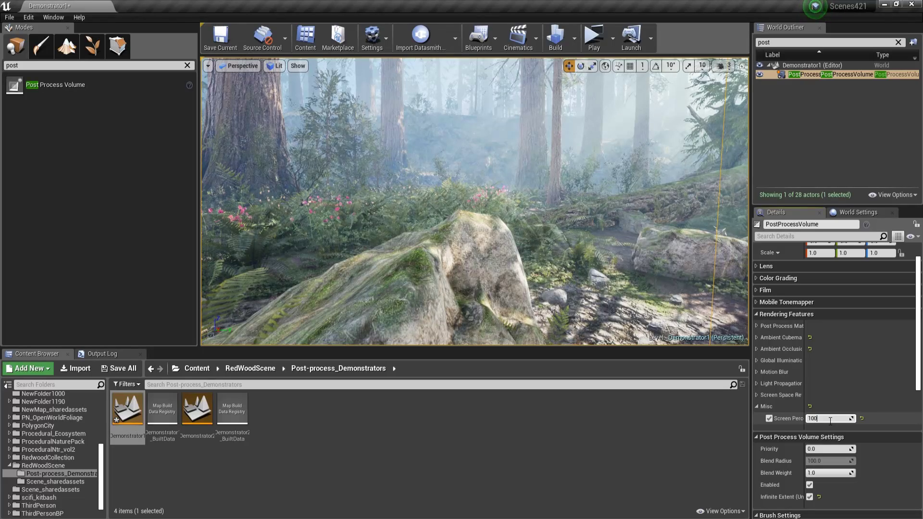
{"action": "left_click", "coordinate": [757, 406]}
{"action": "scroll", "coordinate": [770, 415], "scroll_direction": "up", "scroll_amount": 2}
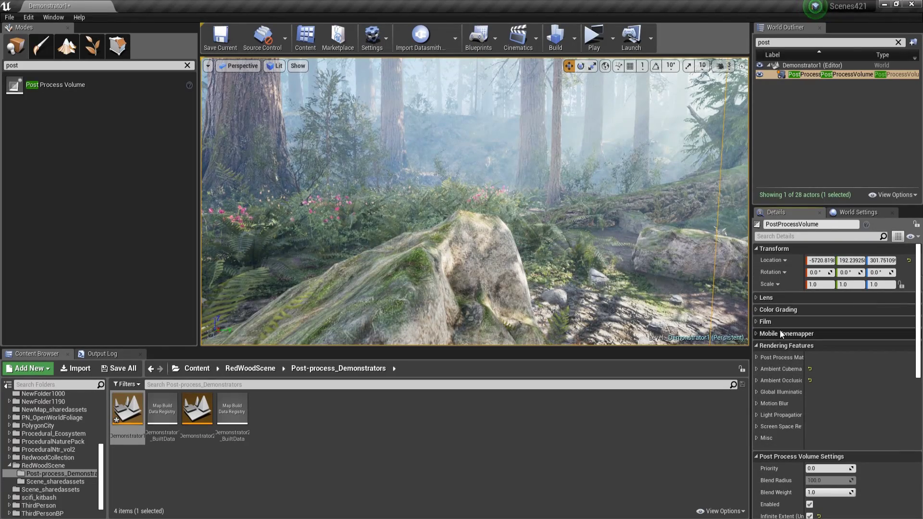
{"action": "left_click", "coordinate": [756, 346]}
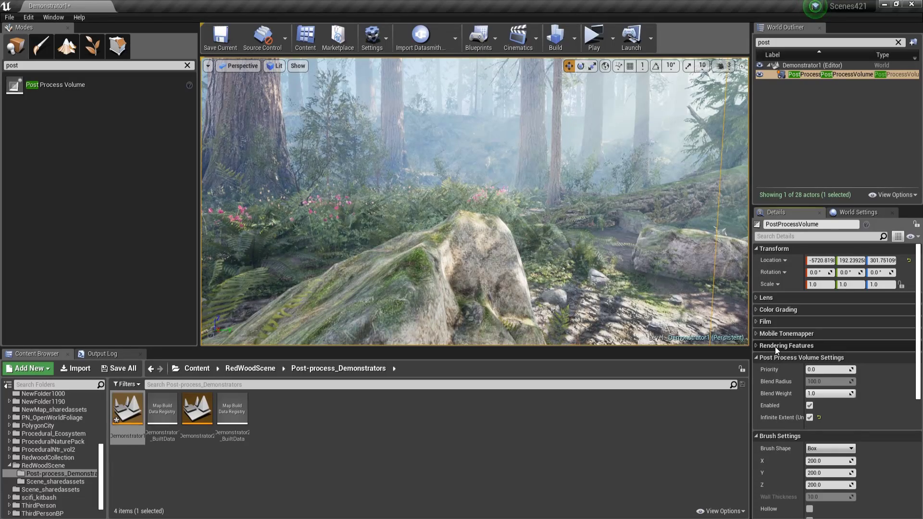
- Expand Lens and its Image Effects group and enable the Vignette Intensity override
{"action": "left_click", "coordinate": [768, 299]}
{"action": "key", "text": "s"}
{"action": "right_click_drag", "start_coordinate": [665, 283], "coordinate": [654, 288]}
{"action": "left_click", "coordinate": [761, 389]}
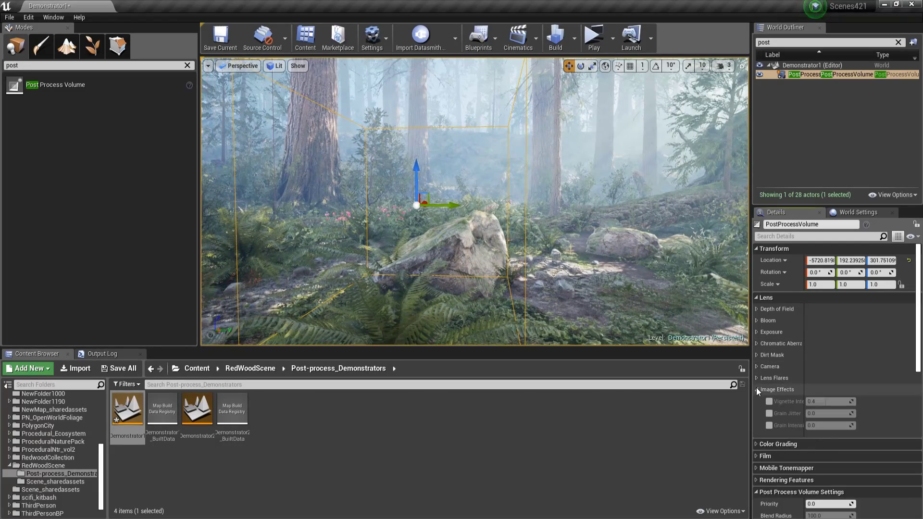
{"action": "key", "text": "w"}
{"action": "right_click_drag", "start_coordinate": [565, 240], "coordinate": [562, 239]}
{"action": "key", "text": "s"}
{"action": "key", "text": "w"}
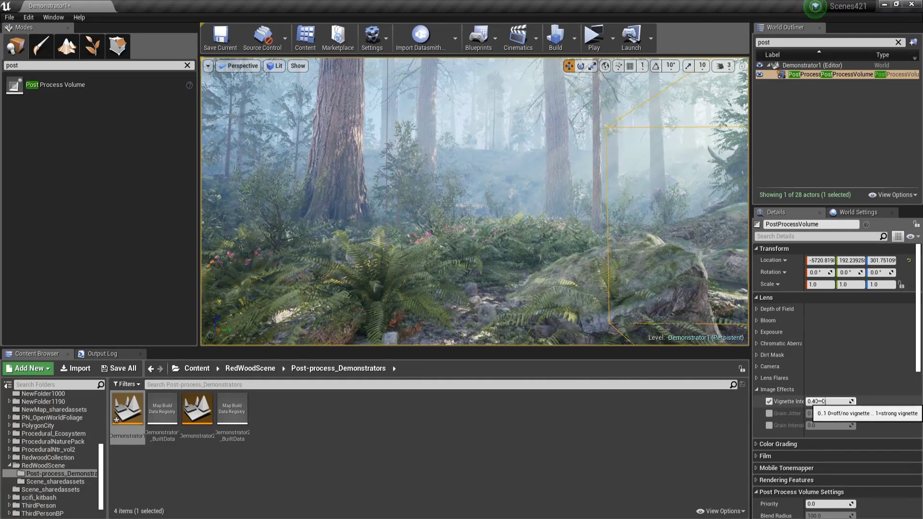
- Set the Vignette Intensity to 0.76 and check the darkened edges from several viewpoints in the forest
{"action": "left_click_drag", "start_coordinate": [818, 401], "coordinate": [865, 402]}
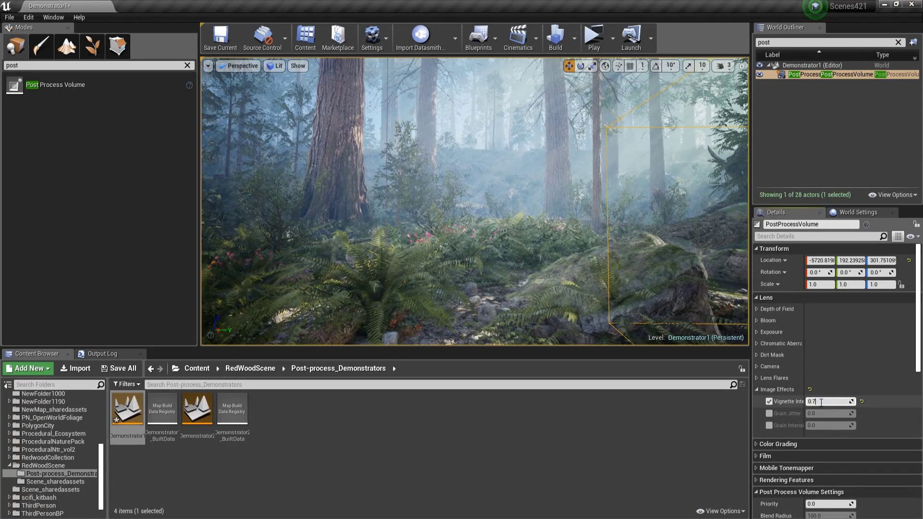
{"action": "key", "text": "s"}
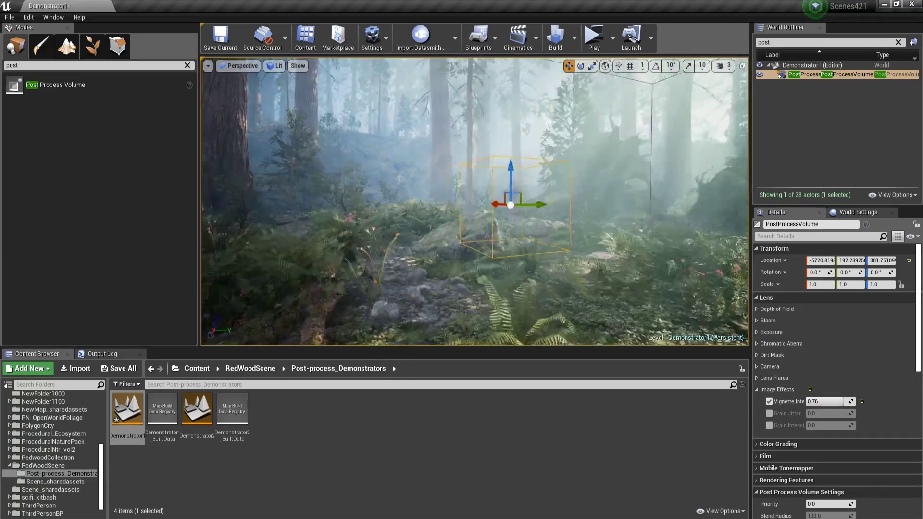
{"action": "key", "text": "w"}
{"action": "right_click_drag", "start_coordinate": [612, 291], "coordinate": [612, 262]}
{"action": "key", "text": "s"}
{"action": "key", "text": "w"}
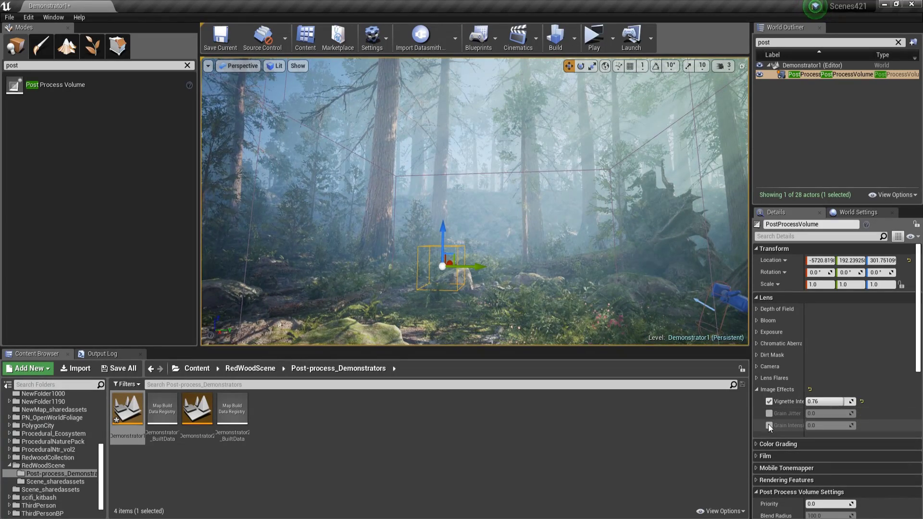
{"action": "key", "text": "w"}
{"action": "right_click_drag", "start_coordinate": [522, 314], "coordinate": [538, 339]}
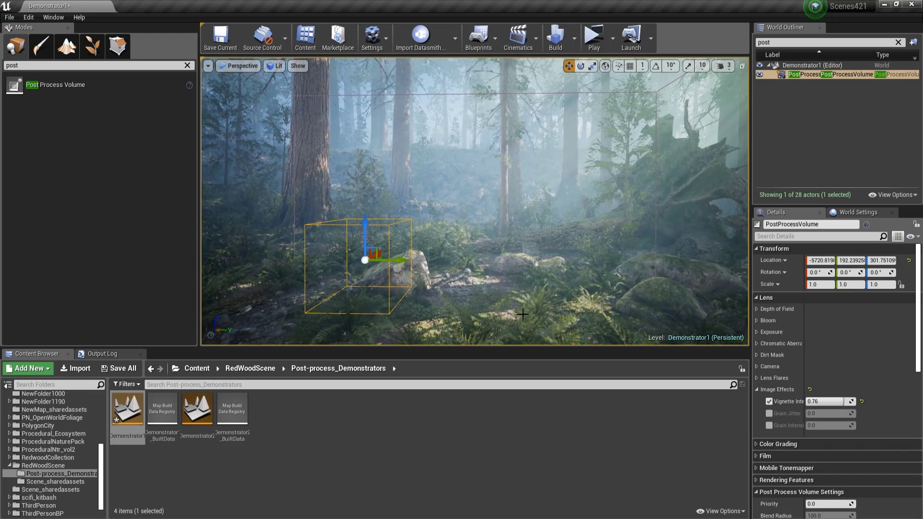
- Collapse Image Effects, enable the Bloom Intensity and Threshold overrides, and face the sun shining through the trees
{"action": "left_click", "coordinate": [756, 388]}
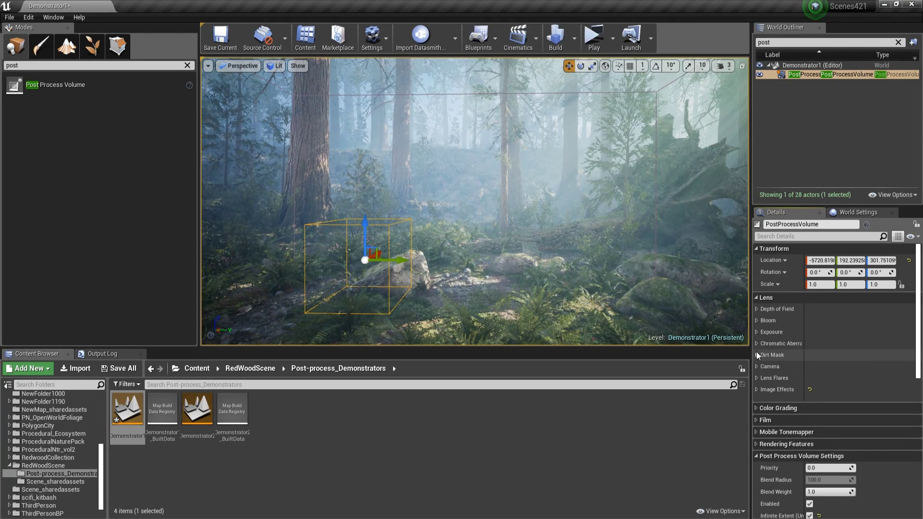
{"action": "left_click", "coordinate": [756, 320]}
{"action": "key", "text": "s"}
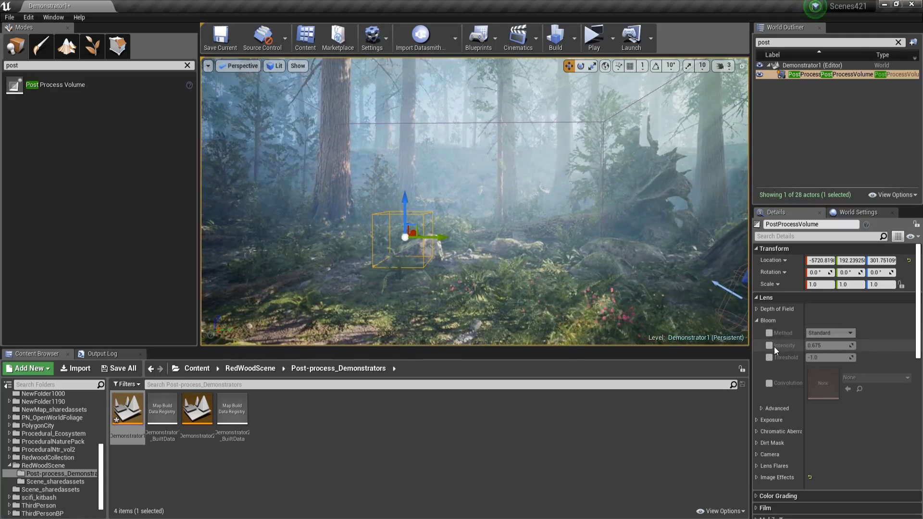
{"action": "left_click", "coordinate": [770, 346]}
{"action": "left_click", "coordinate": [769, 357]}
{"action": "right_click_drag", "start_coordinate": [654, 288], "coordinate": [745, 224]}
{"action": "key", "text": "d"}
{"action": "key", "text": "a"}
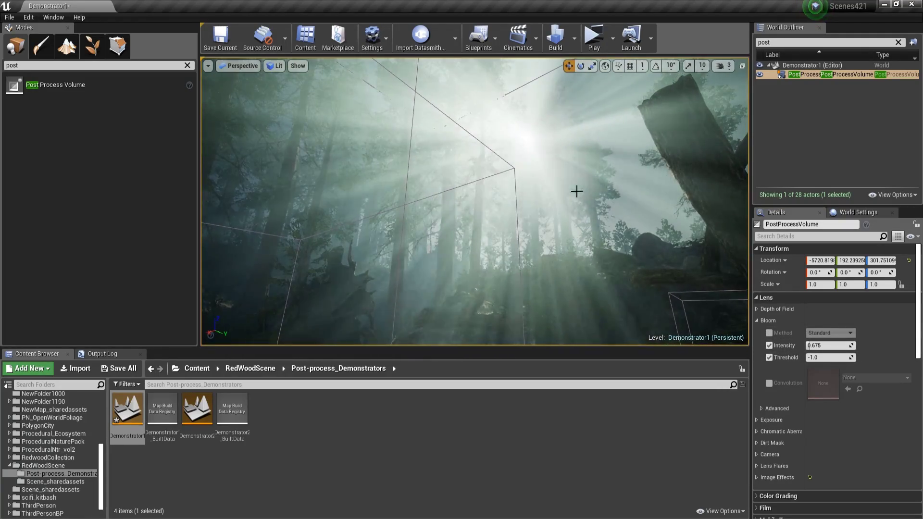
- Set the Bloom Intensity to 2.3 and the Threshold to about -0.057, judging the glow around the sun
{"action": "key", "text": "w"}
{"action": "right_click_drag", "start_coordinate": [554, 180], "coordinate": [548, 154]}
{"action": "key", "text": "s"}
{"action": "key", "text": "d"}
{"action": "key", "text": "a"}
{"action": "key", "text": "d"}
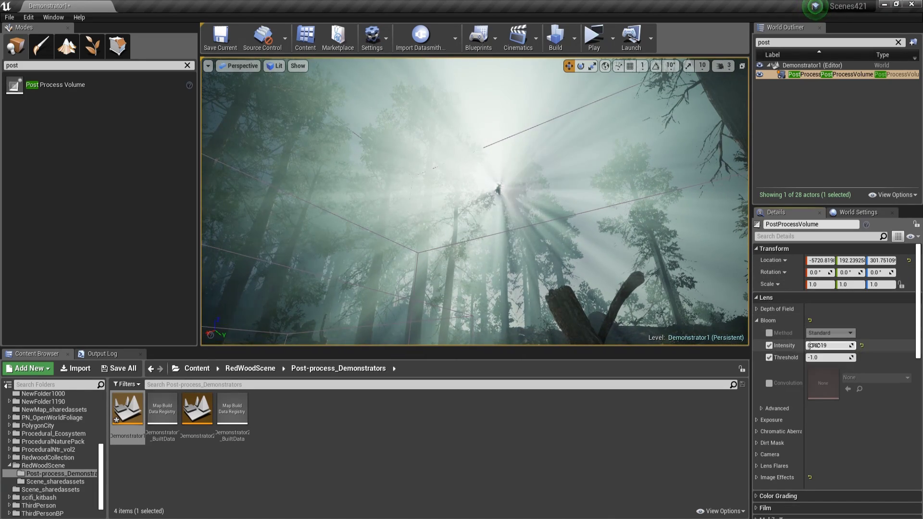
{"action": "left_click_drag", "start_coordinate": [811, 345], "coordinate": [821, 345]}
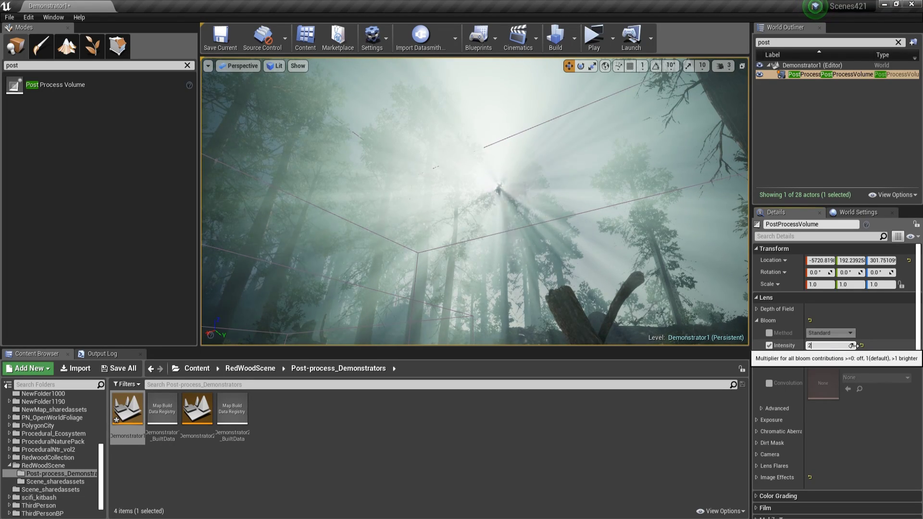
{"action": "left_click", "coordinate": [866, 362]}
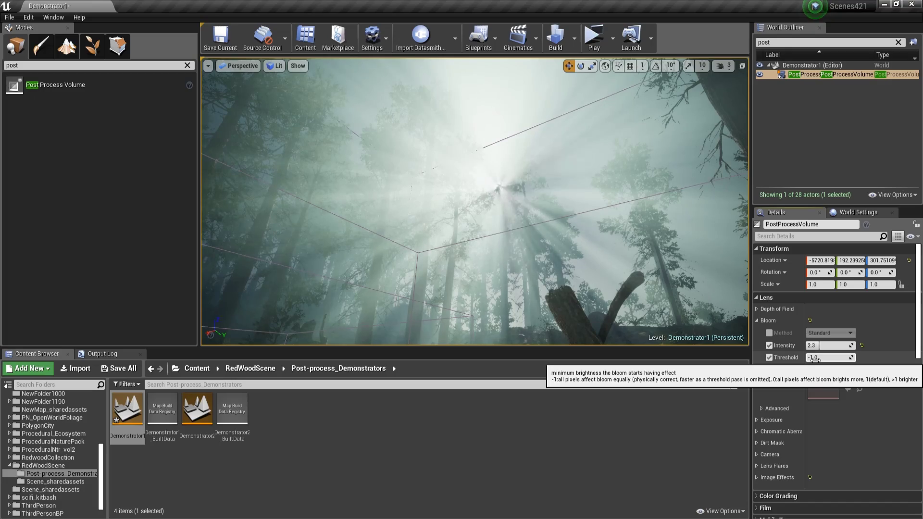
{"action": "left_click_drag", "start_coordinate": [813, 358], "coordinate": [815, 358]}
{"action": "right_click_drag", "start_coordinate": [695, 308], "coordinate": [608, 378]}
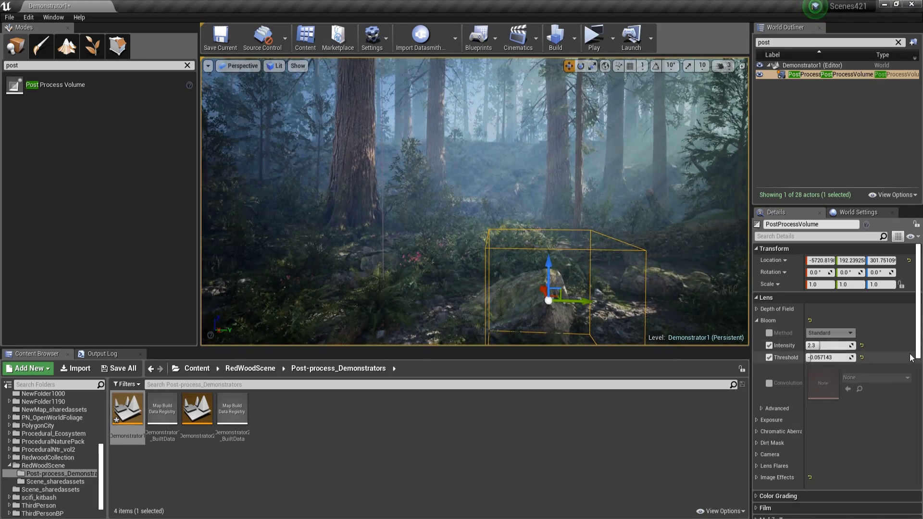
- Reset the Bloom Intensity to its default for comparison, undo that reset, and view the forest
{"action": "left_click", "coordinate": [862, 345]}
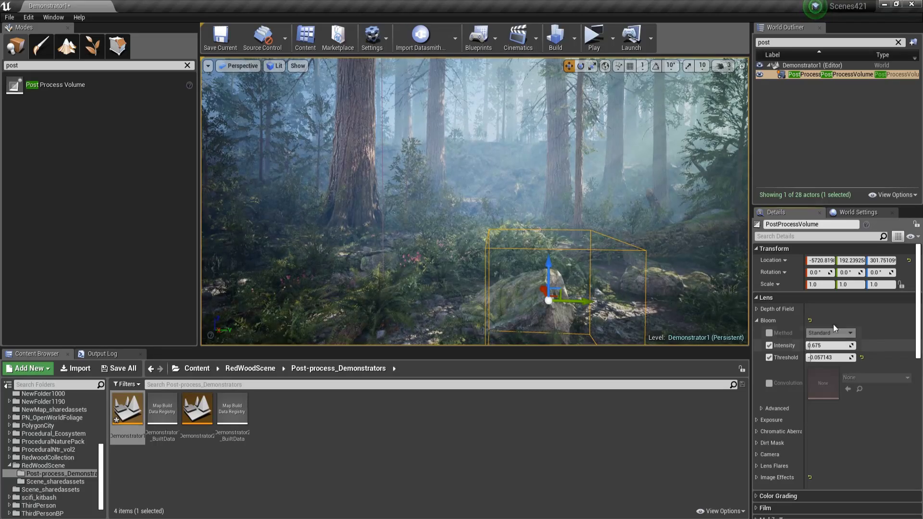
{"action": "key", "text": "ctrl+z"}
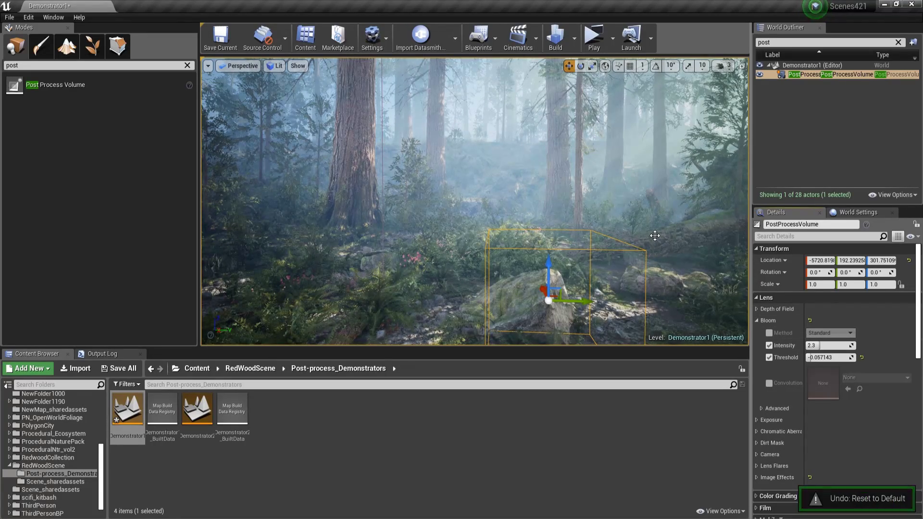
{"action": "mouse_move", "coordinate": [655, 235]}
{"action": "right_mouse_down"}
{"action": "mouse_move", "coordinate": [673, 224]}
{"action": "mouse_move", "coordinate": [655, 235]}
{"action": "right_mouse_up"}
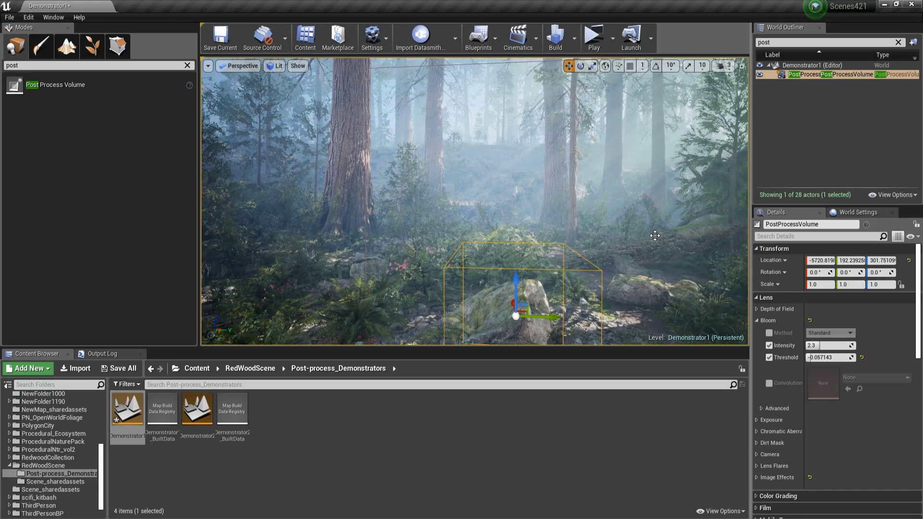
{"action": "key", "text": "w"}
{"action": "mouse_move", "coordinate": [516, 195]}
{"action": "right_mouse_down"}
{"action": "mouse_move", "coordinate": [523, 183]}
{"action": "mouse_move", "coordinate": [526, 193]}
{"action": "mouse_move", "coordinate": [517, 195]}
{"action": "right_mouse_up"}
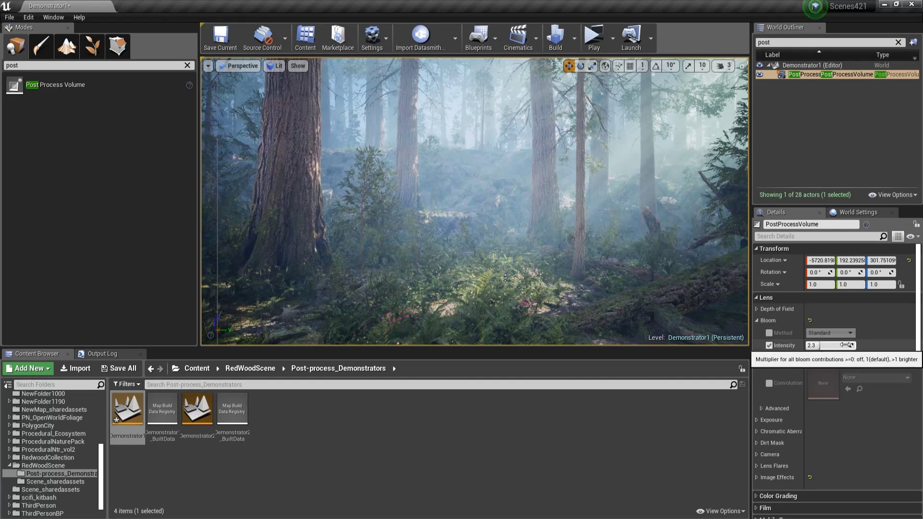
- Try a Bloom Intensity of 1, return it to 2.3, and compare the look among the trees
{"action": "left_click", "coordinate": [830, 343]}
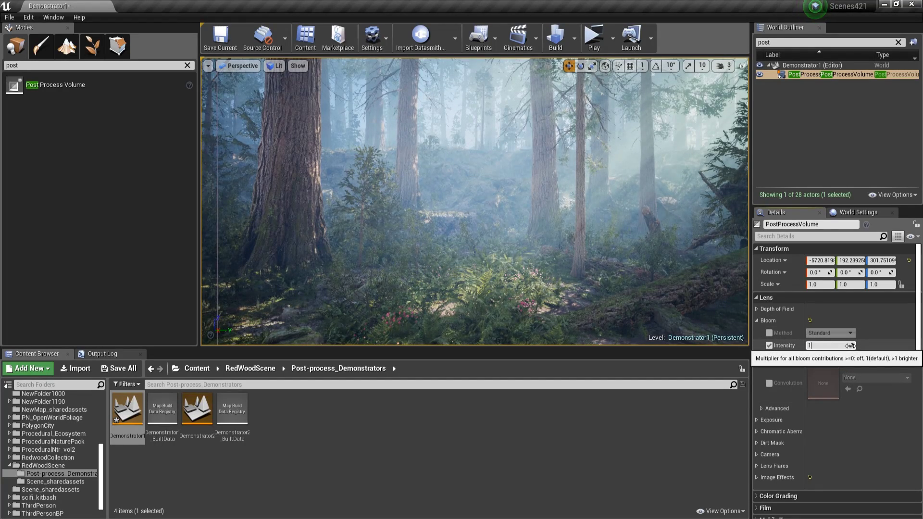
{"action": "right_click_drag", "start_coordinate": [494, 201], "coordinate": [527, 142]}
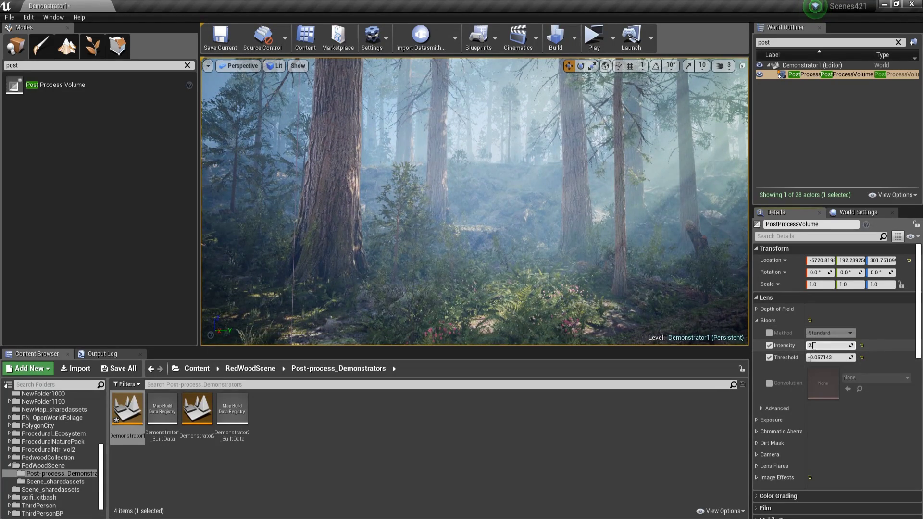
{"action": "right_click_drag", "start_coordinate": [469, 191], "coordinate": [549, 197]}
{"action": "key", "text": "w"}
{"action": "key", "text": "s"}
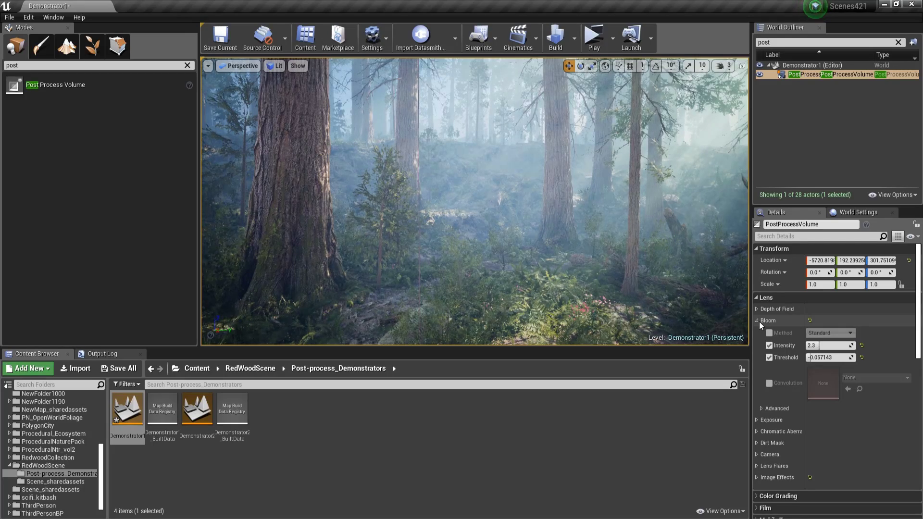
- Collapse Bloom, expand Exposure, and enable the Min Brightness and Max Brightness overrides
{"action": "left_click", "coordinate": [757, 321]}
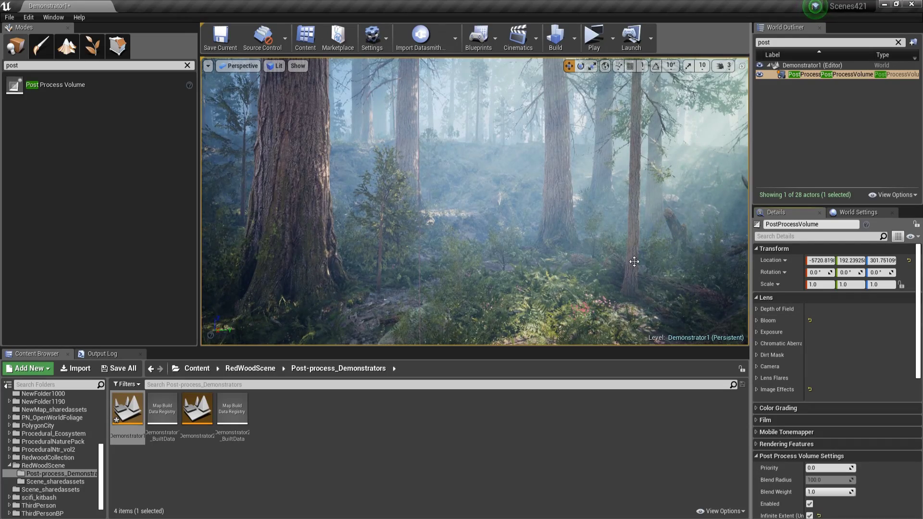
{"action": "left_click", "coordinate": [757, 332]}
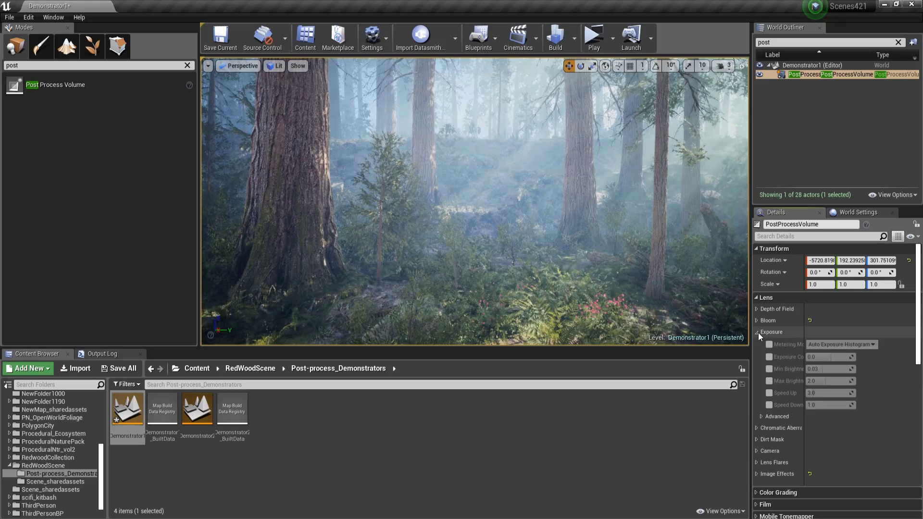
{"action": "left_click", "coordinate": [769, 369]}
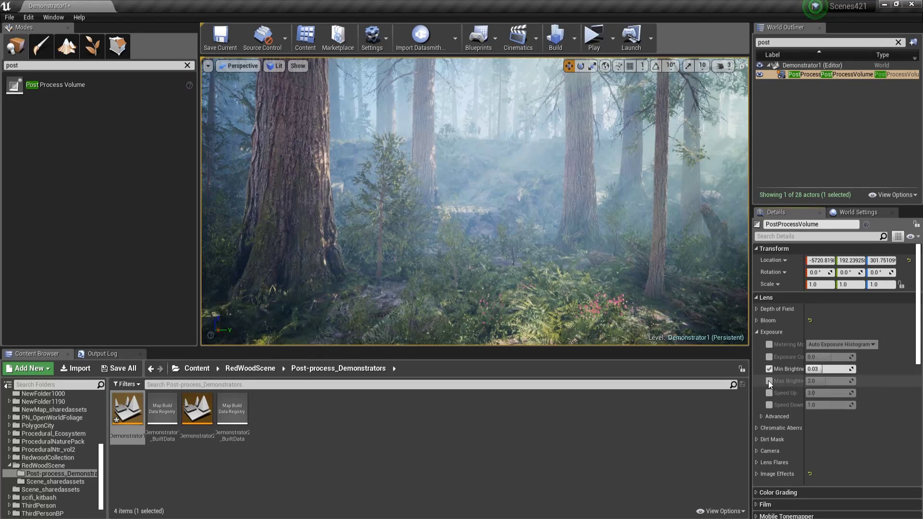
{"action": "left_click", "coordinate": [768, 381]}
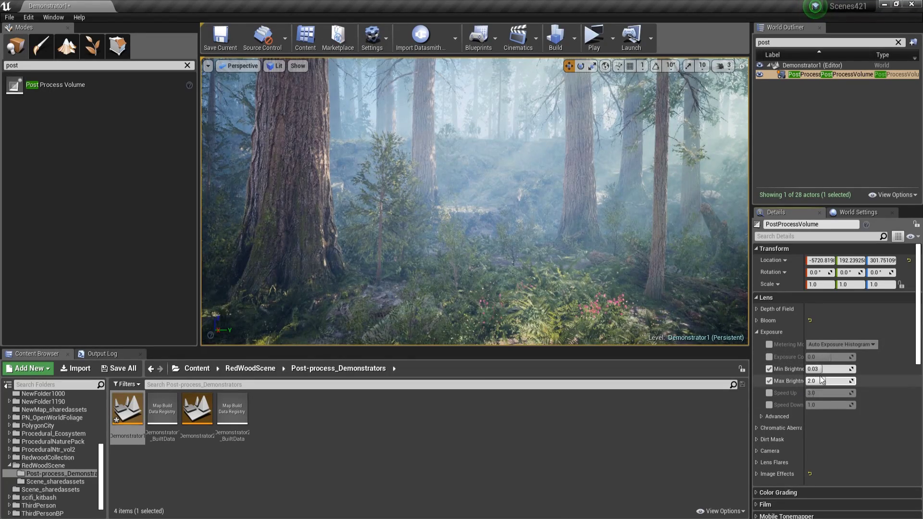
- Set both the Min Brightness and Max Brightness to 0.7 and look around the forest to check the fixed exposure
{"action": "left_click", "coordinate": [821, 371]}
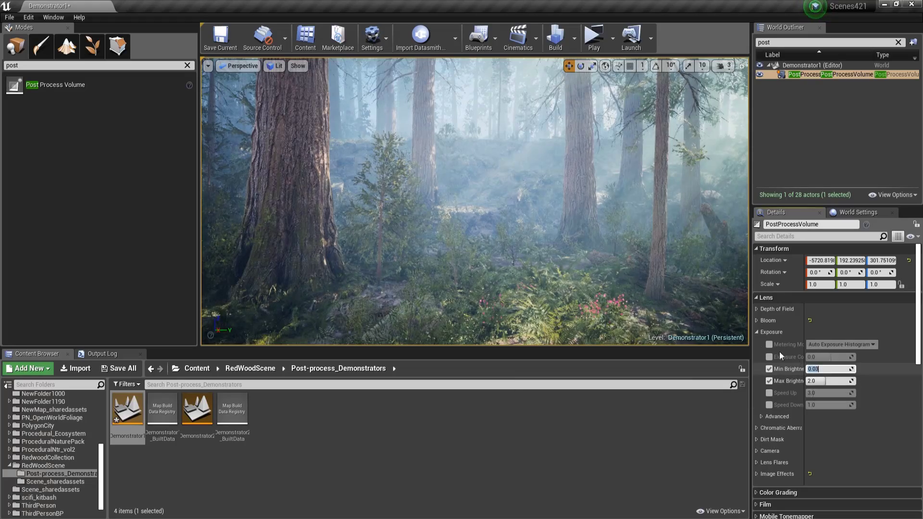
{"action": "scroll", "coordinate": [720, 320], "scroll_direction": "down", "scroll_amount": 5}
{"action": "scroll", "coordinate": [490, 247], "scroll_direction": "up", "scroll_amount": 6}
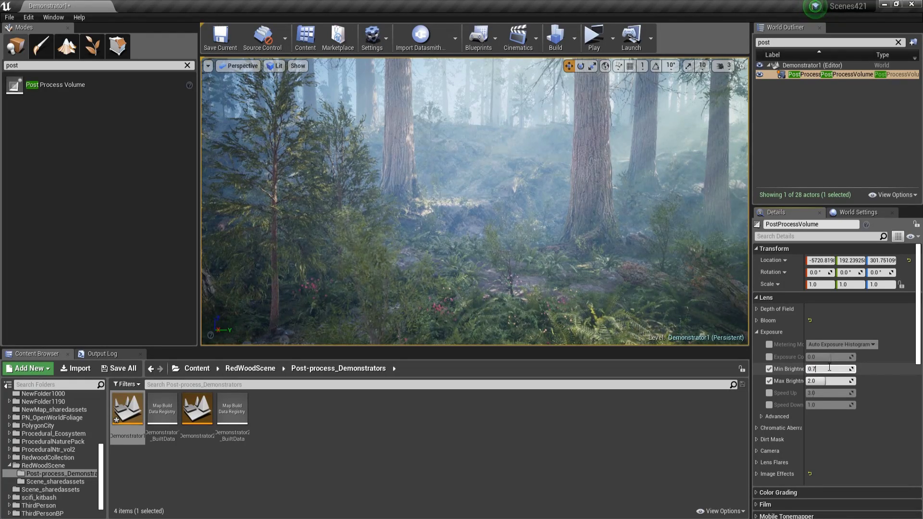
{"action": "key", "text": "Tab"}
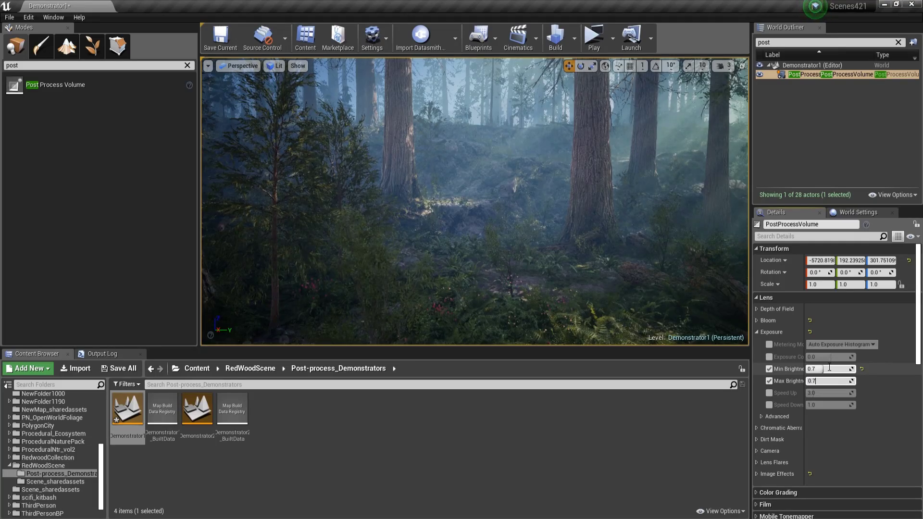
{"action": "right_click_drag", "start_coordinate": [545, 243], "coordinate": [514, 226]}
{"action": "right_click_drag", "start_coordinate": [600, 249], "coordinate": [615, 302]}
{"action": "right_click_drag", "start_coordinate": [568, 211], "coordinate": [449, 208]}
- Collapse Exposure, enable the Chromatic Aberration Intensity override at 5, and inspect the color fringing around the scene
{"action": "left_click", "coordinate": [756, 333]}
{"action": "mouse_move", "coordinate": [696, 298]}
{"action": "right_mouse_down"}
{"action": "mouse_move", "coordinate": [665, 249]}
{"action": "mouse_move", "coordinate": [653, 251]}
{"action": "mouse_move", "coordinate": [671, 292]}
{"action": "mouse_move", "coordinate": [720, 288]}
{"action": "mouse_move", "coordinate": [710, 303]}
{"action": "mouse_move", "coordinate": [698, 301]}
{"action": "right_mouse_up"}
{"action": "left_click", "coordinate": [758, 344]}
{"action": "left_click", "coordinate": [769, 356]}
{"action": "left_click_drag", "start_coordinate": [825, 356], "coordinate": [865, 356]}
{"action": "right_click_drag", "start_coordinate": [696, 289], "coordinate": [634, 272]}
{"action": "key", "text": "w"}
{"action": "key", "text": "s"}
{"action": "key", "text": "w"}
{"action": "key", "text": "w"}
{"action": "key", "text": "s"}
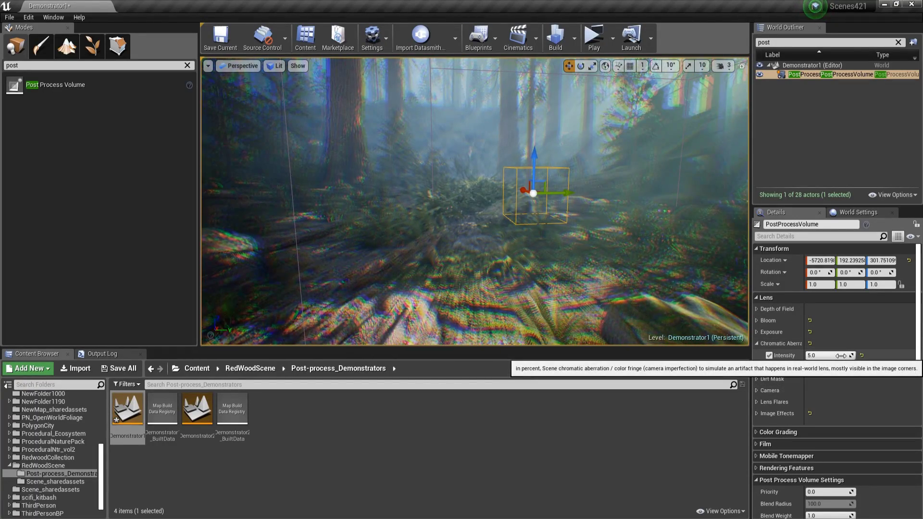
- Set the Chromatic Aberration Intensity to 0.3 and check the subtler fringing on the ferns and rocks
{"action": "left_click", "coordinate": [840, 356]}
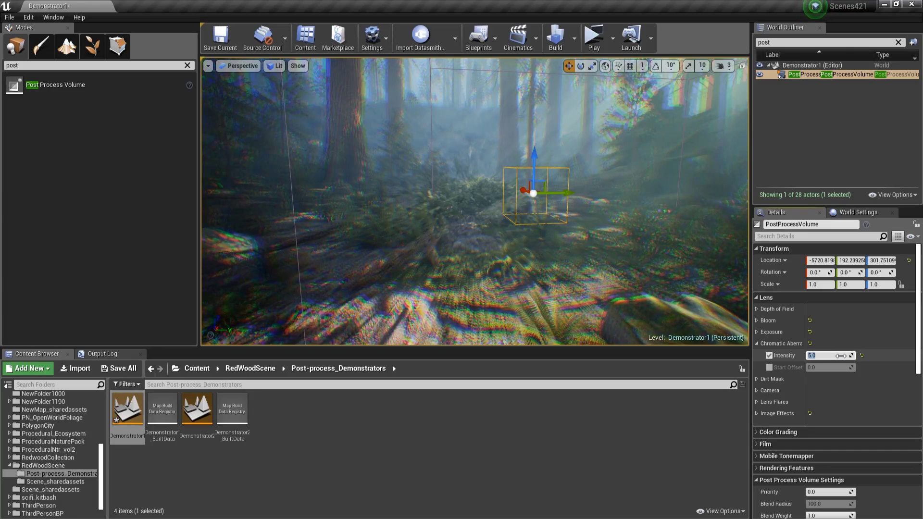
{"action": "type", "text": "0.3"}
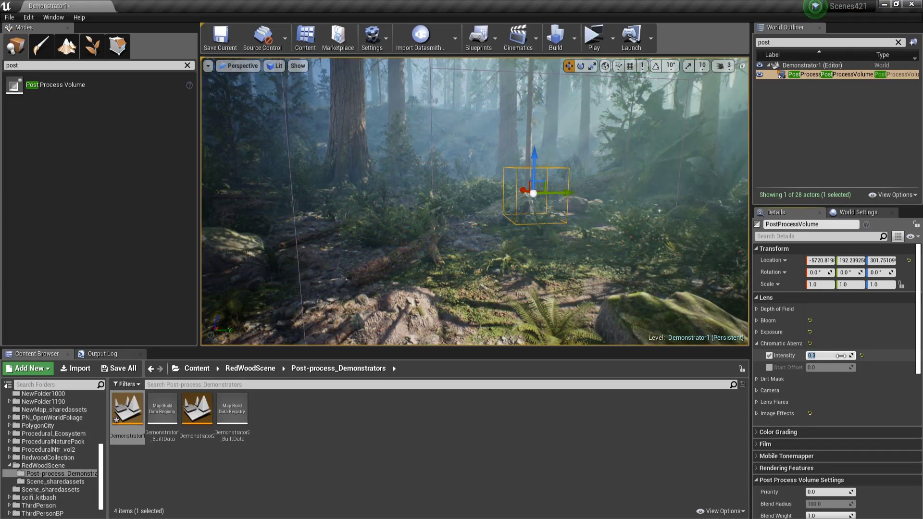
{"action": "key", "text": "Return"}
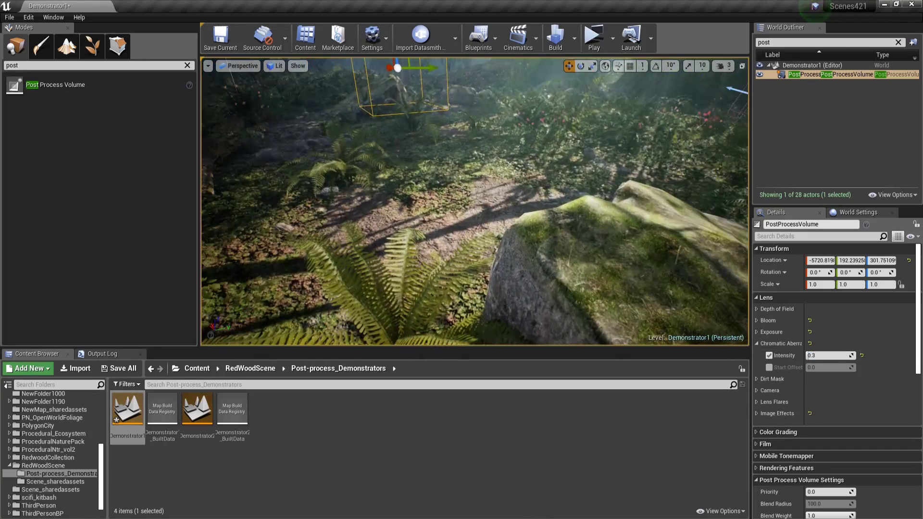
{"action": "right_click_drag", "start_coordinate": [500, 269], "coordinate": [471, 255]}
{"action": "mouse_move", "coordinate": [551, 261]}
{"action": "right_mouse_down"}
{"action": "mouse_move", "coordinate": [548, 254]}
{"action": "mouse_move", "coordinate": [610, 258]}
{"action": "mouse_move", "coordinate": [551, 262]}
{"action": "right_mouse_up"}
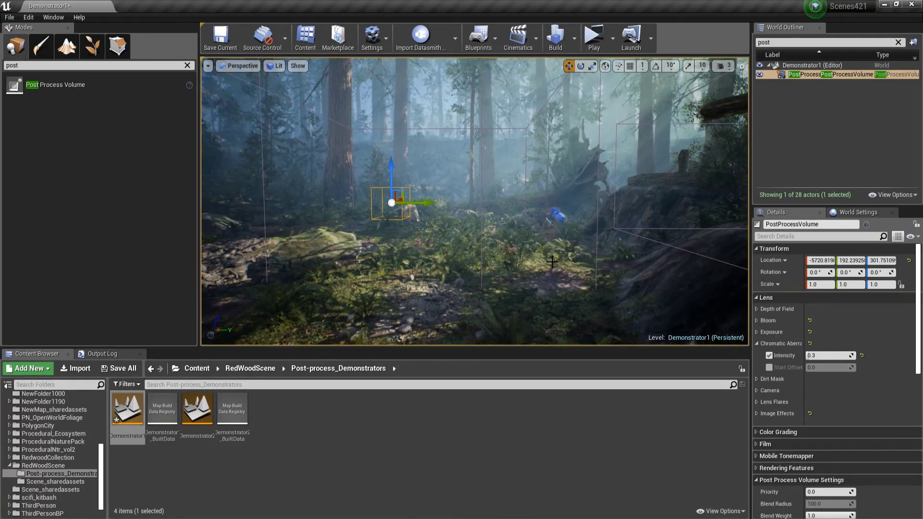
- Enable the Chromatic Aberration Start Offset override, try a higher offset, and reset it to its default
{"action": "left_click", "coordinate": [770, 368]}
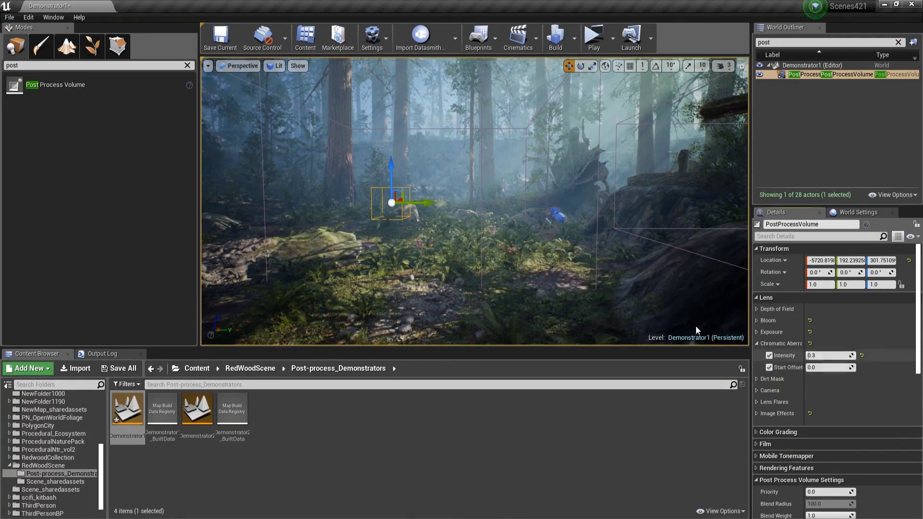
{"action": "key", "text": "w"}
{"action": "right_click_drag", "start_coordinate": [639, 293], "coordinate": [644, 310]}
{"action": "left_click_drag", "start_coordinate": [826, 368], "coordinate": [855, 367]}
{"action": "left_click", "coordinate": [863, 367]}
{"action": "key", "text": "s"}
{"action": "mouse_move", "coordinate": [707, 308]}
{"action": "right_mouse_down"}
{"action": "mouse_move", "coordinate": [716, 319]}
{"action": "mouse_move", "coordinate": [713, 312]}
{"action": "right_mouse_up"}
- Collapse Chromatic Aberration, expand Dirt Mask, and enable the Dirt Mask Texture override
{"action": "left_click", "coordinate": [756, 344]}
{"action": "key", "text": "s"}
{"action": "left_click", "coordinate": [756, 356]}
{"action": "key", "text": "a"}
{"action": "key", "text": "w"}
{"action": "right_click_drag", "start_coordinate": [607, 268], "coordinate": [601, 272]}
{"action": "key", "text": "s"}
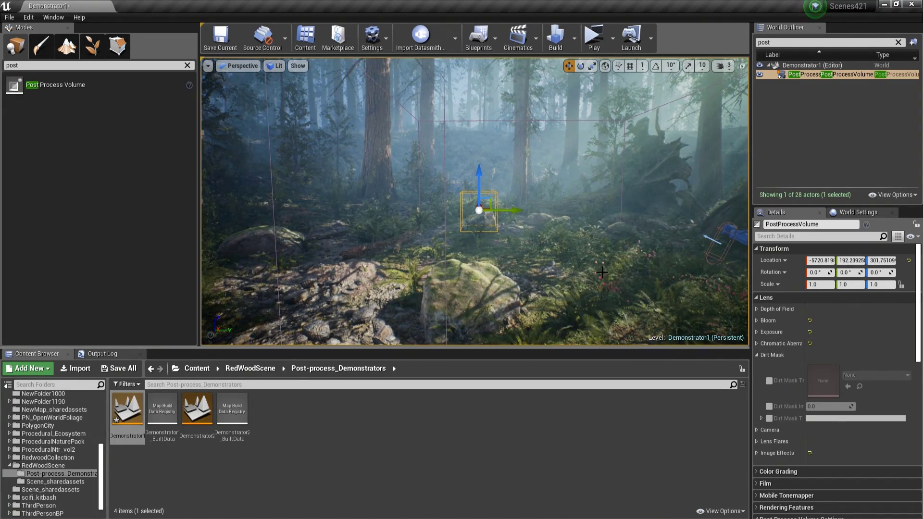
{"action": "left_click", "coordinate": [768, 381]}
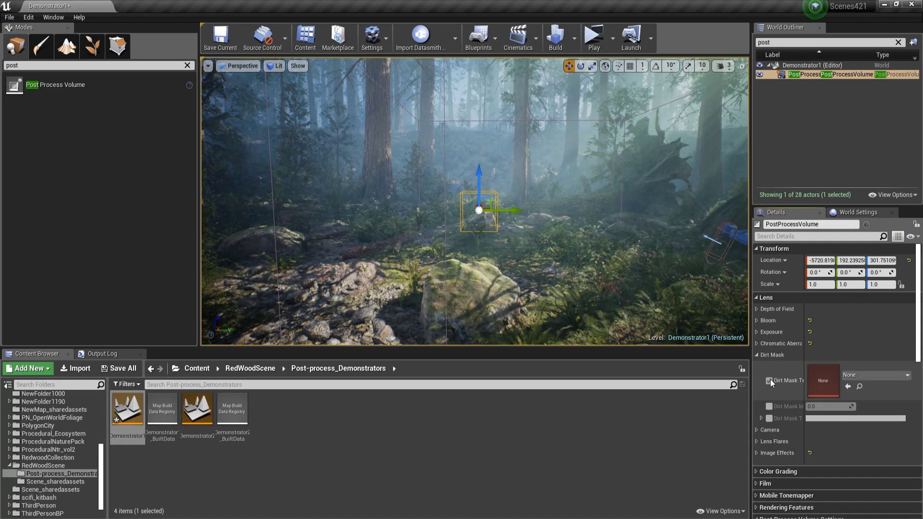
- Search the texture assets for "lens" and assign T_DirtyLense_BC as the Dirt Mask Texture
{"action": "left_click", "coordinate": [866, 373]}
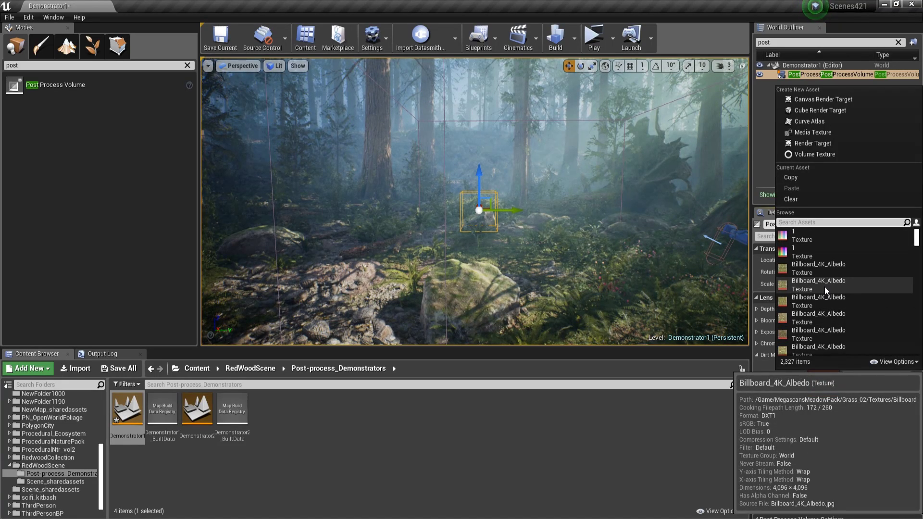
{"action": "type", "text": "ret"}
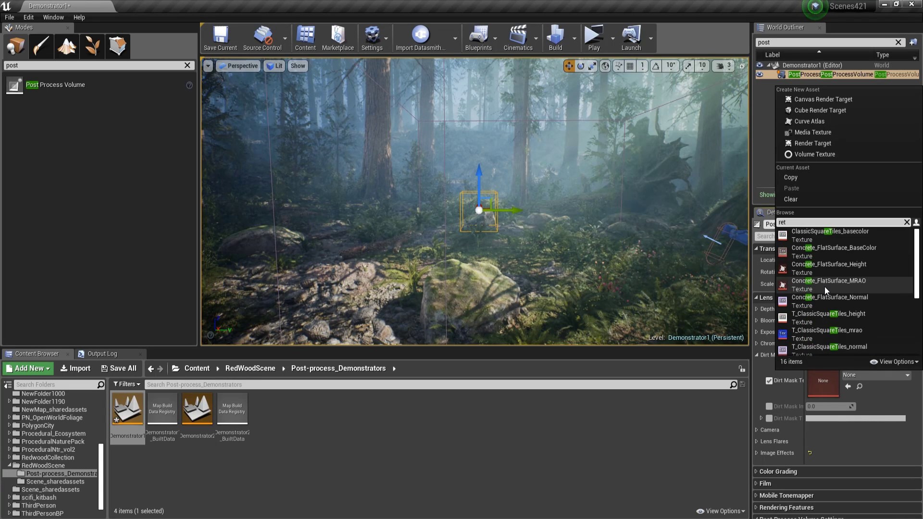
{"action": "key", "text": "BackSpace"}
{"action": "key", "text": "BackSpace"}
{"action": "key", "text": "BackSpace"}
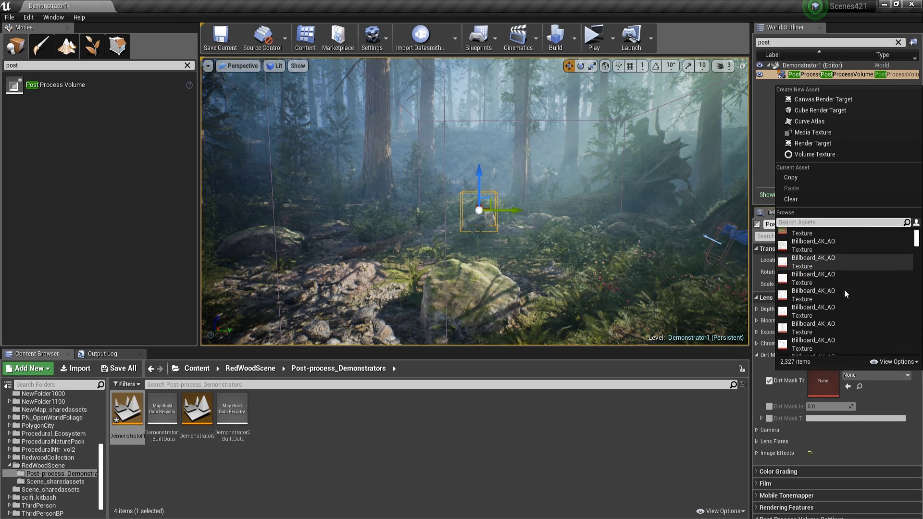
{"action": "scroll", "coordinate": [844, 289], "scroll_direction": "down", "scroll_amount": 8}
{"action": "type", "text": "lens"}
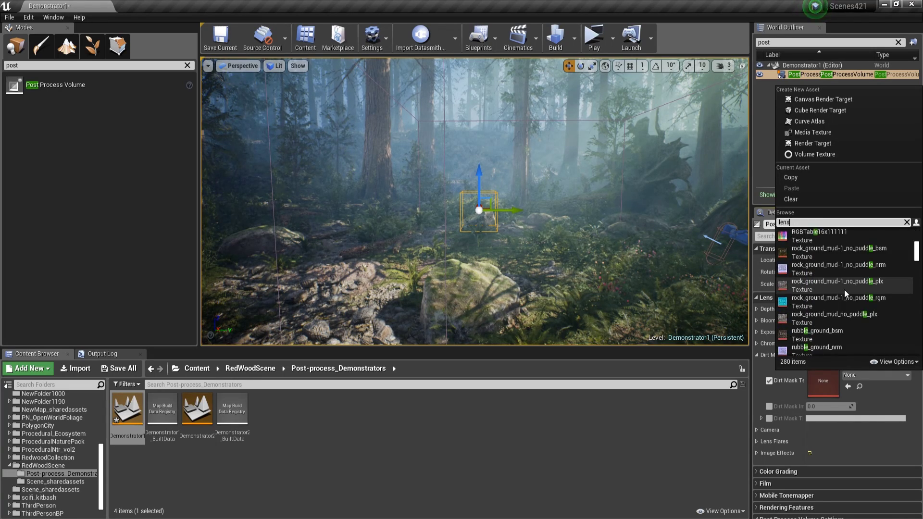
{"action": "left_click", "coordinate": [820, 252]}
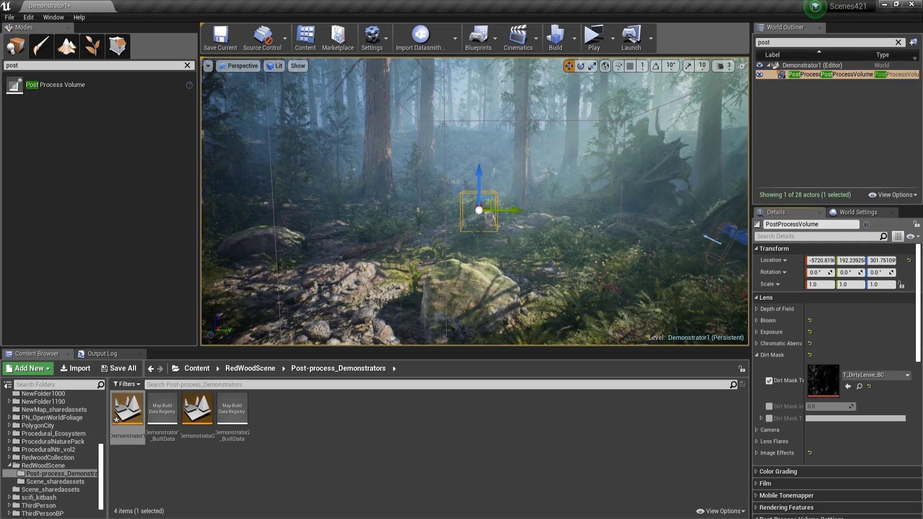
{"action": "mouse_move", "coordinate": [560, 270]}
{"action": "right_mouse_down"}
{"action": "mouse_move", "coordinate": [646, 225]}
{"action": "mouse_move", "coordinate": [672, 229]}
{"action": "mouse_move", "coordinate": [560, 270]}
{"action": "right_mouse_up"}
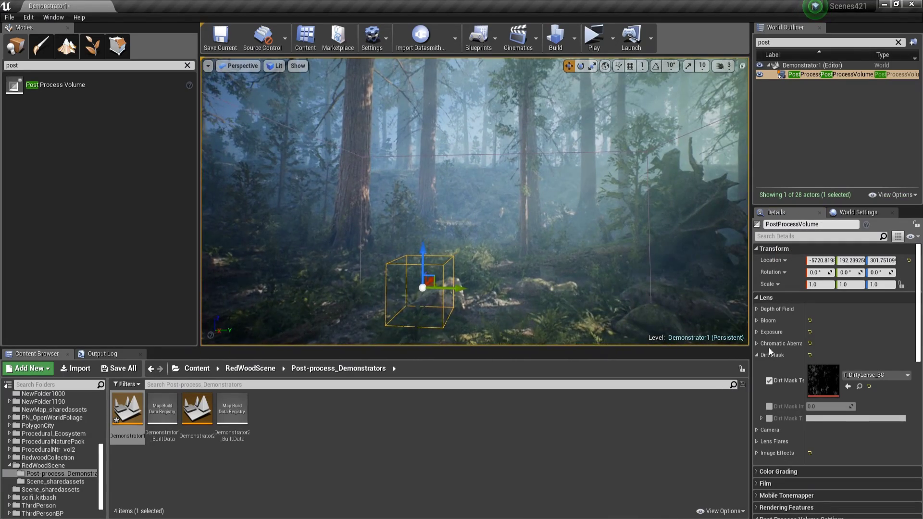
- Enable the Dirt Mask Intensity override, set it to 8, and face the sun without editor overlays
{"action": "left_click", "coordinate": [769, 406]}
{"action": "left_click_drag", "start_coordinate": [805, 407], "coordinate": [808, 408]}
{"action": "left_click", "coordinate": [820, 407]}
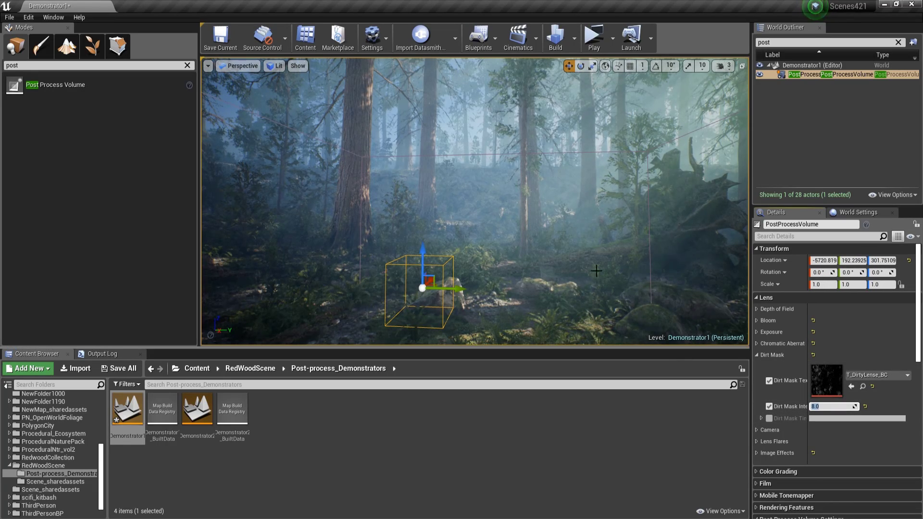
{"action": "right_click_drag", "start_coordinate": [597, 270], "coordinate": [655, 213]}
{"action": "key", "text": "g"}
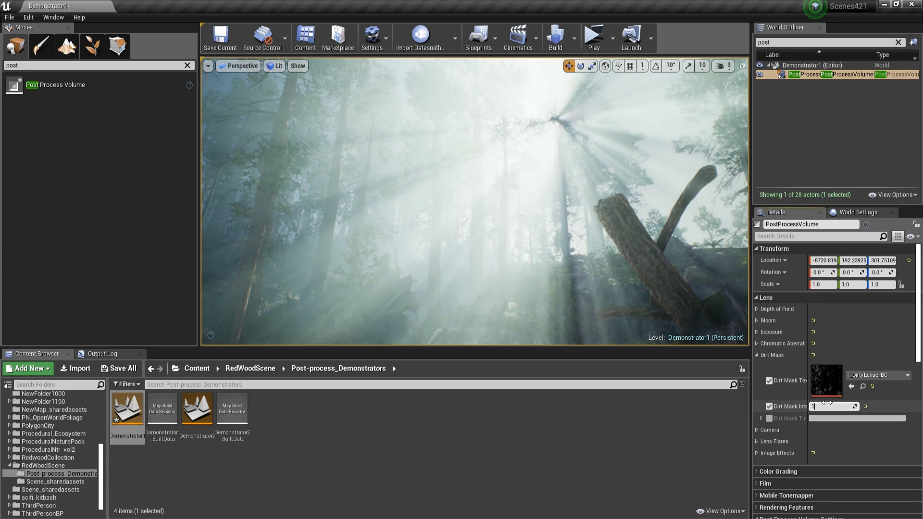
- Set the Dirt Mask Intensity to 100 and check the dirt effect from several viewing directions
{"action": "type", "text": "100.0"}
{"action": "right_click_drag", "start_coordinate": [357, 133], "coordinate": [343, 152]}
{"action": "mouse_move", "coordinate": [389, 126]}
{"action": "right_mouse_down"}
{"action": "mouse_move", "coordinate": [370, 148]}
{"action": "mouse_move", "coordinate": [389, 127]}
{"action": "right_mouse_up"}
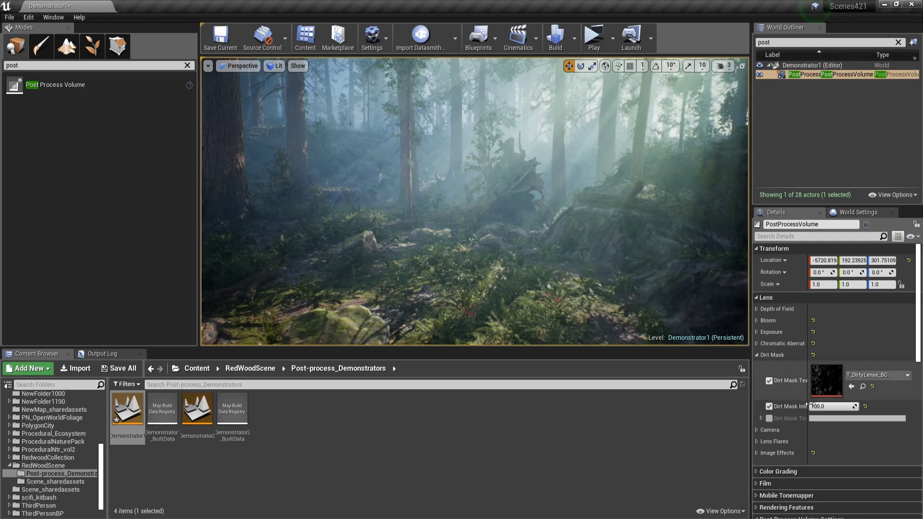
- Set the Dirt Mask Intensity to 1000 and check the dirt effect toward and away from the sun
{"action": "left_click", "coordinate": [836, 406]}
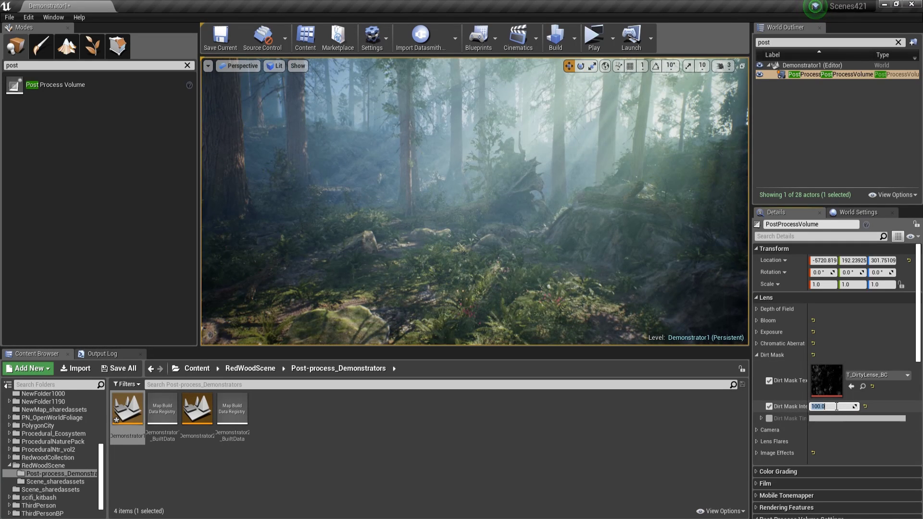
{"action": "type", "text": "0"}
{"action": "key", "text": "Return"}
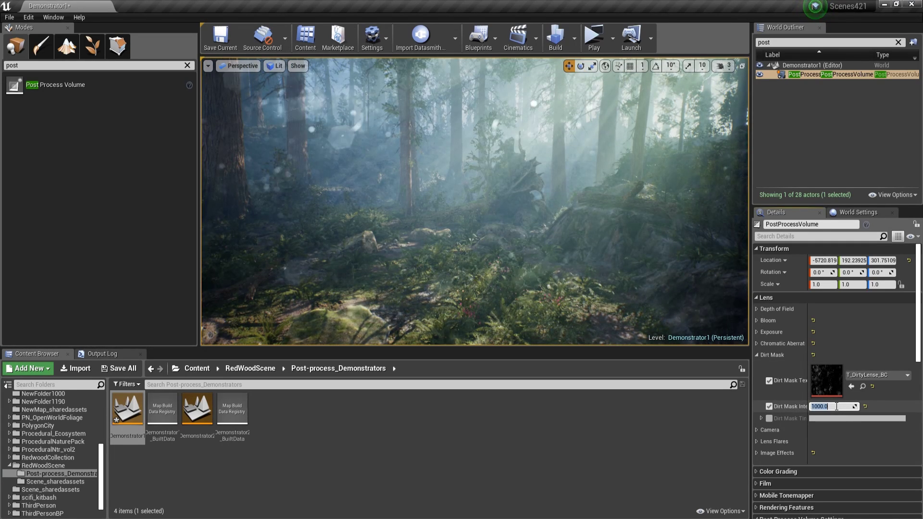
{"action": "mouse_move", "coordinate": [529, 241]}
{"action": "right_mouse_down"}
{"action": "mouse_move", "coordinate": [532, 212]}
{"action": "mouse_move", "coordinate": [529, 241]}
{"action": "mouse_move", "coordinate": [536, 236]}
{"action": "right_mouse_up"}
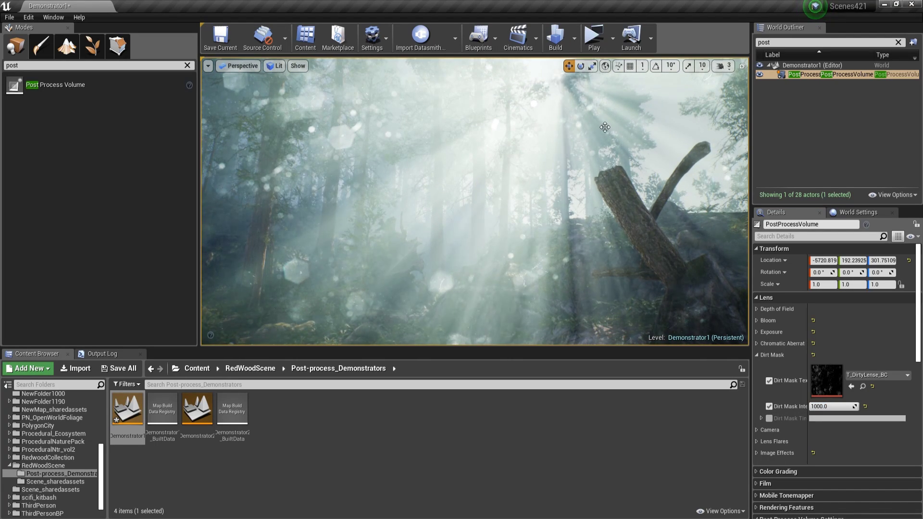
{"action": "mouse_move", "coordinate": [662, 250]}
{"action": "right_mouse_down"}
{"action": "mouse_move", "coordinate": [639, 262]}
{"action": "mouse_move", "coordinate": [642, 252]}
{"action": "mouse_move", "coordinate": [646, 276]}
{"action": "mouse_move", "coordinate": [658, 240]}
{"action": "mouse_move", "coordinate": [658, 250]}
{"action": "right_mouse_up"}
{"action": "key", "text": "w"}
{"action": "key", "text": "s"}
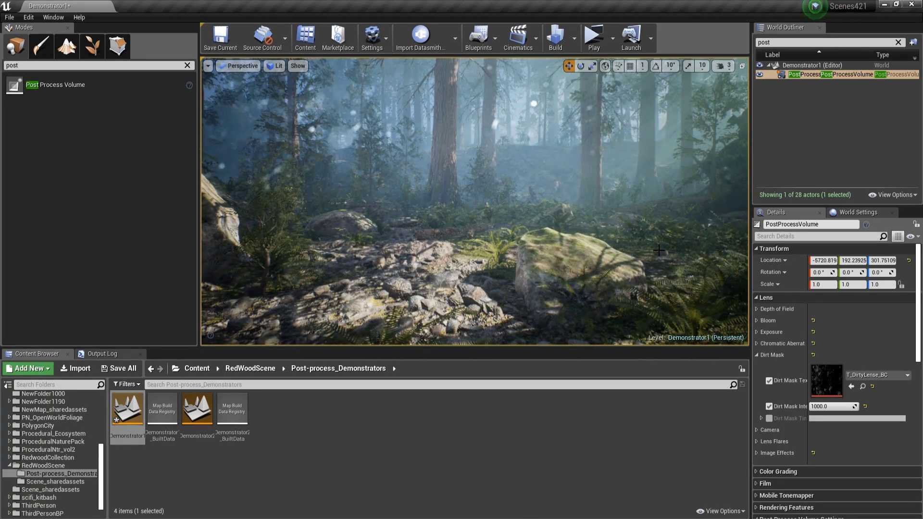
- Set the Dirt Mask Intensity to 30 and check the dirt effect from several viewing directions
{"action": "left_click", "coordinate": [819, 408]}
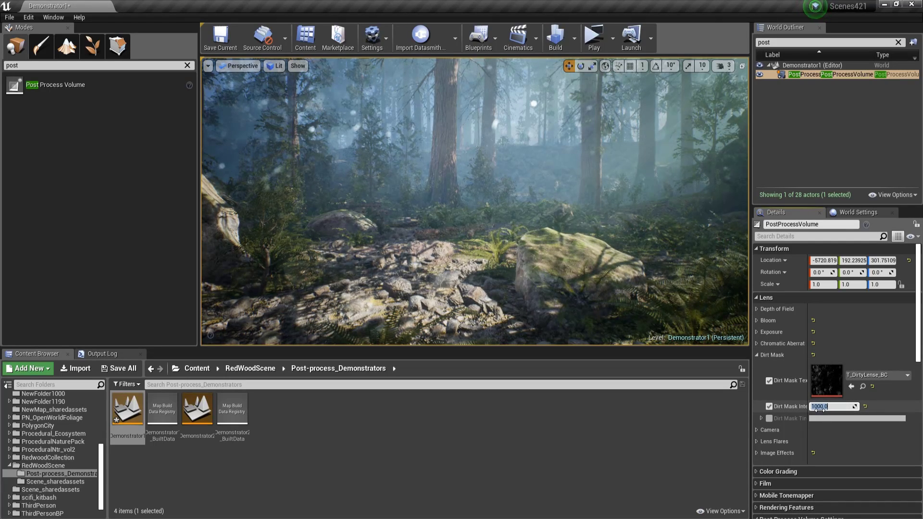
{"action": "key", "text": "Return"}
{"action": "mouse_move", "coordinate": [658, 255]}
{"action": "right_mouse_down"}
{"action": "mouse_move", "coordinate": [697, 240]}
{"action": "mouse_move", "coordinate": [672, 257]}
{"action": "right_mouse_up"}
{"action": "key", "text": "w"}
{"action": "mouse_move", "coordinate": [517, 174]}
{"action": "right_mouse_down"}
{"action": "mouse_move", "coordinate": [591, 161]}
{"action": "mouse_move", "coordinate": [517, 174]}
{"action": "right_mouse_up"}
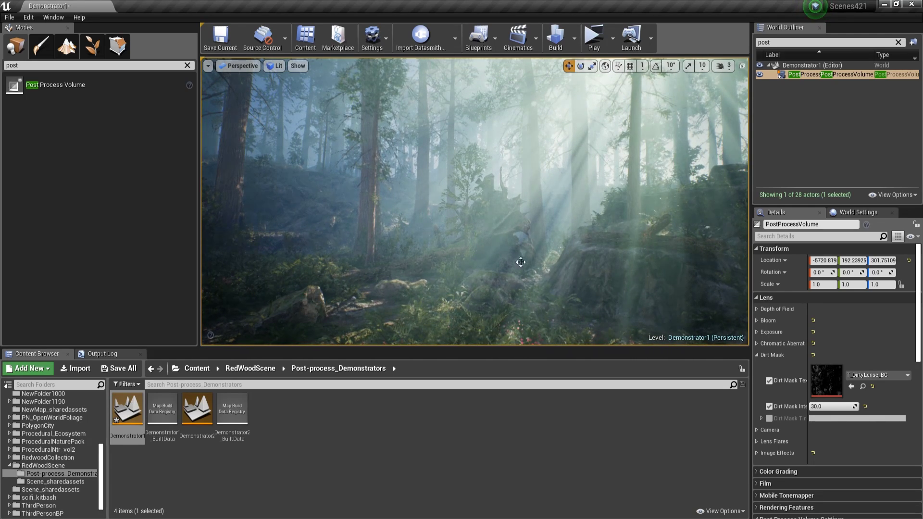
{"action": "right_click_drag", "start_coordinate": [521, 262], "coordinate": [468, 281]}
{"action": "right_click_drag", "start_coordinate": [411, 167], "coordinate": [384, 155]}
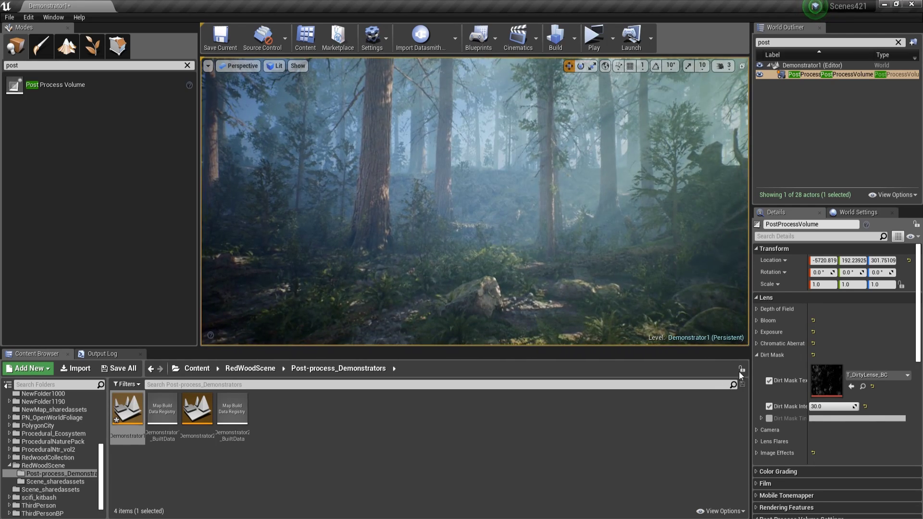
- Collapse the Dirt Mask settings and briefly view the Camera settings without changing them
{"action": "scroll", "coordinate": [828, 368], "scroll_direction": "down", "scroll_amount": 2}
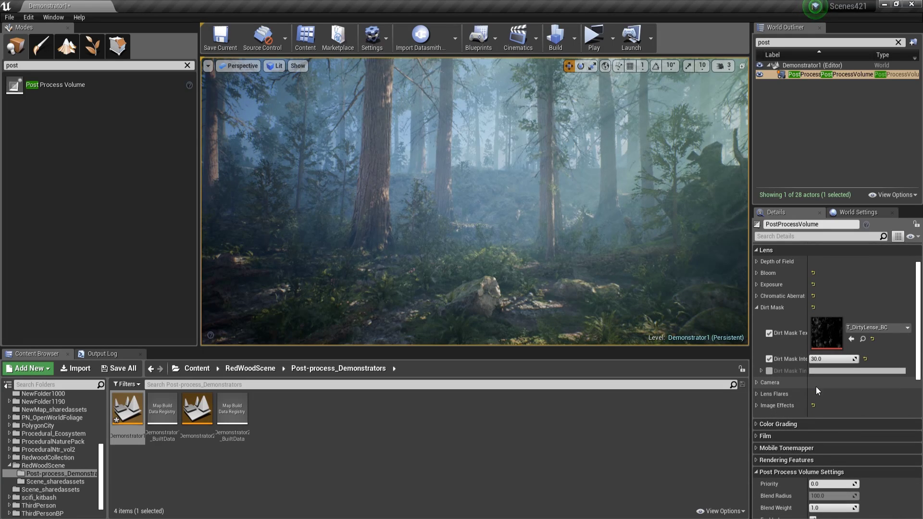
{"action": "left_click", "coordinate": [755, 307]}
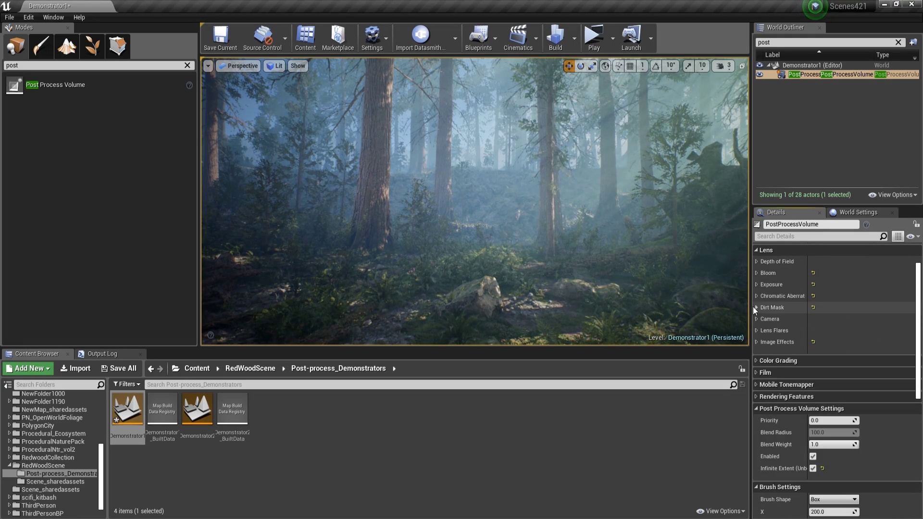
{"action": "right_click_drag", "start_coordinate": [644, 288], "coordinate": [639, 274]}
{"action": "left_click", "coordinate": [756, 319]}
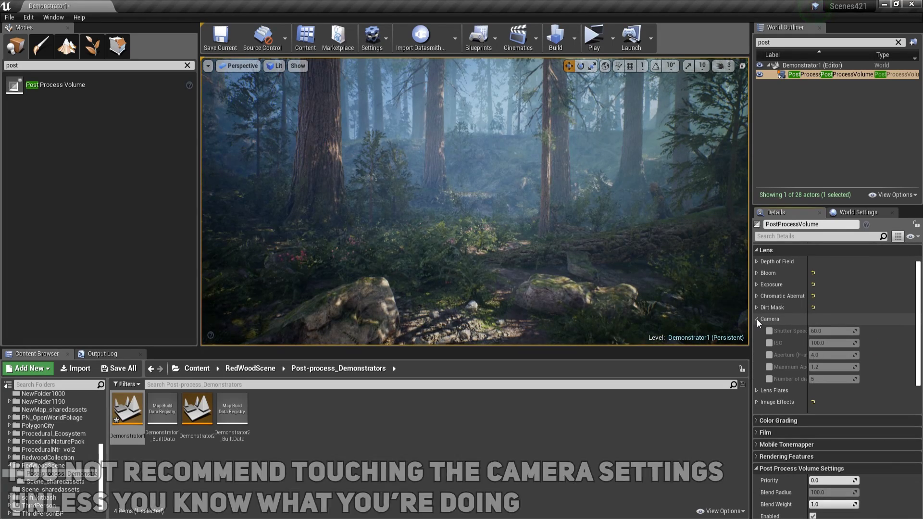
{"action": "left_click", "coordinate": [756, 319]}
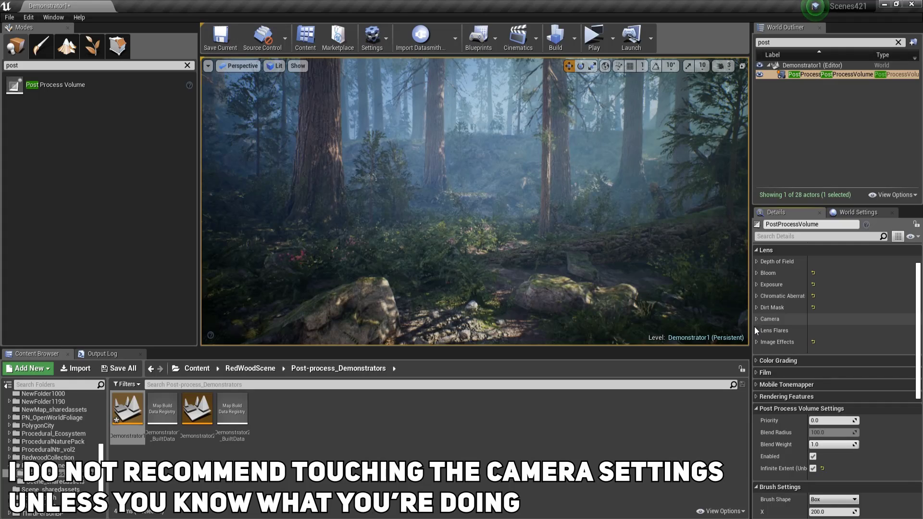
- Expand Lens Flares, enable the Intensity override at 8, and face the sun to inspect the flares
{"action": "left_click", "coordinate": [756, 330]}
{"action": "key", "text": "w"}
{"action": "right_click_drag", "start_coordinate": [694, 301], "coordinate": [733, 272]}
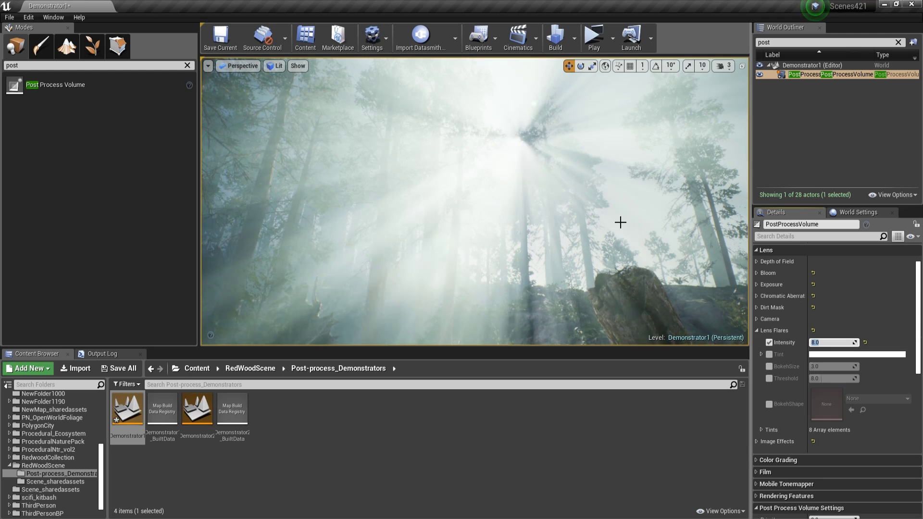
{"action": "right_click_drag", "start_coordinate": [620, 223], "coordinate": [675, 207]}
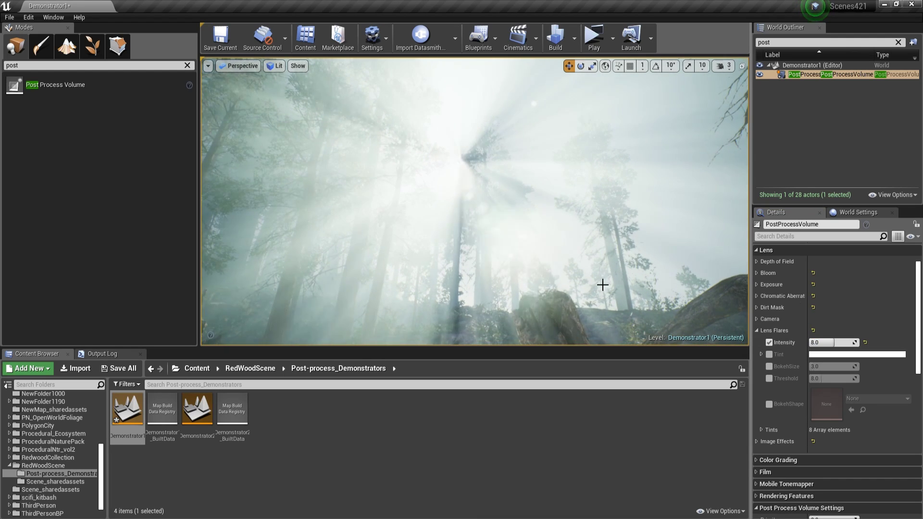
{"action": "mouse_move", "coordinate": [543, 216]}
{"action": "right_mouse_down"}
{"action": "mouse_move", "coordinate": [565, 228]}
{"action": "mouse_move", "coordinate": [543, 217]}
{"action": "right_mouse_up"}
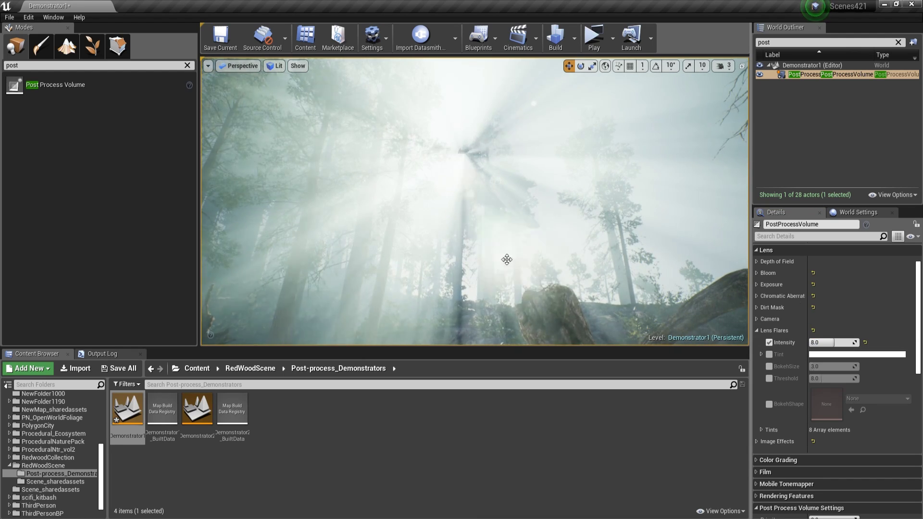
{"action": "mouse_move", "coordinate": [506, 259]}
{"action": "right_mouse_down"}
{"action": "mouse_move", "coordinate": [521, 223]}
{"action": "mouse_move", "coordinate": [521, 242]}
{"action": "mouse_move", "coordinate": [507, 252]}
{"action": "mouse_move", "coordinate": [524, 262]}
{"action": "mouse_move", "coordinate": [522, 252]}
{"action": "mouse_move", "coordinate": [468, 305]}
{"action": "mouse_move", "coordinate": [509, 255]}
{"action": "right_mouse_up"}
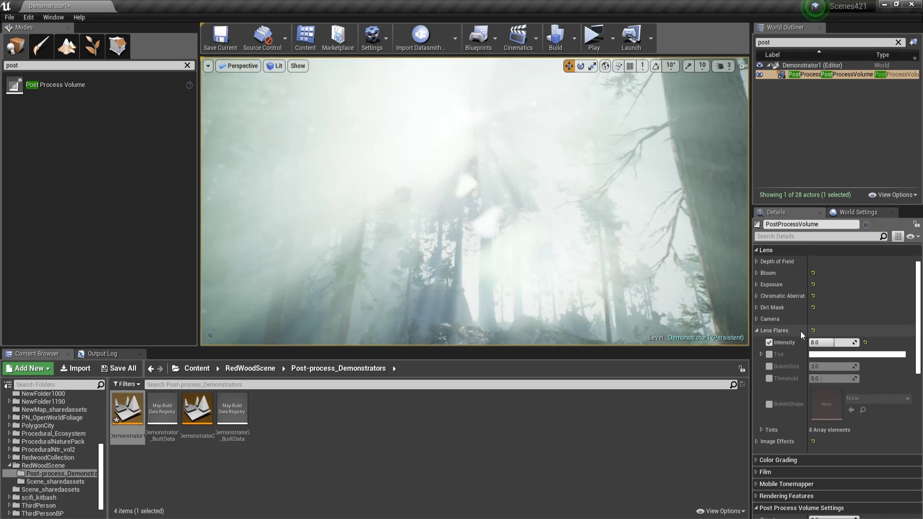
- Set the Lens Flares Intensity to 200
{"action": "left_click", "coordinate": [827, 342]}
{"action": "type", "text": "200"}
{"action": "key", "text": "Return"}
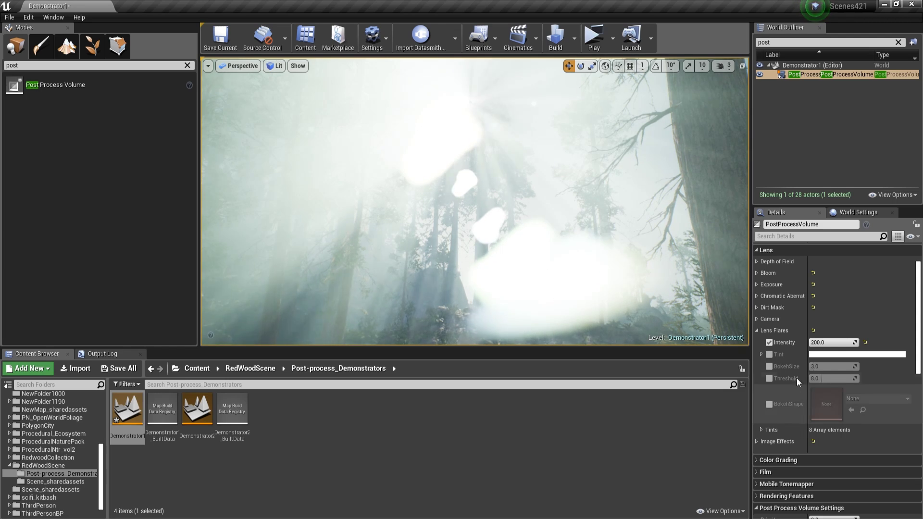
- Set the Lens Flares Intensity to 1 and turn the view back toward the forest
{"action": "left_click", "coordinate": [825, 343]}
{"action": "type", "text": "1"}
{"action": "key", "text": "Return"}
{"action": "mouse_move", "coordinate": [673, 278]}
{"action": "right_mouse_down"}
{"action": "mouse_move", "coordinate": [688, 287]}
{"action": "mouse_move", "coordinate": [663, 270]}
{"action": "right_mouse_up"}
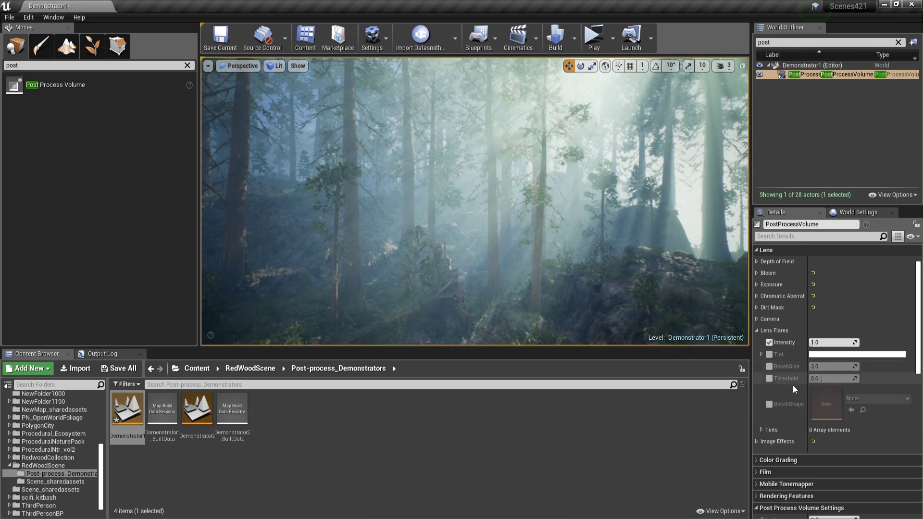
{"action": "right_click_drag", "start_coordinate": [688, 337], "coordinate": [688, 346]}
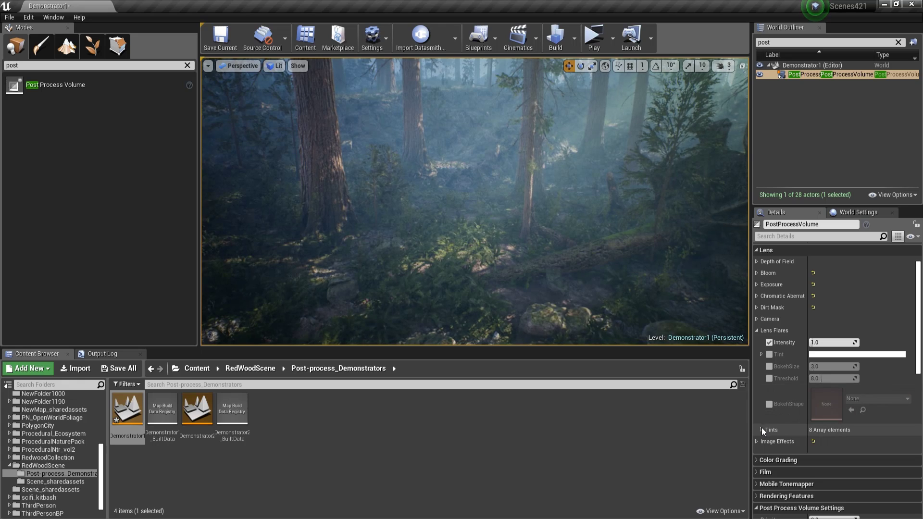
- Look through the Lens Flares Tints, collapse the Lens Flares settings, and view the forest floor
{"action": "left_click", "coordinate": [761, 430]}
{"action": "left_click", "coordinate": [761, 430]}
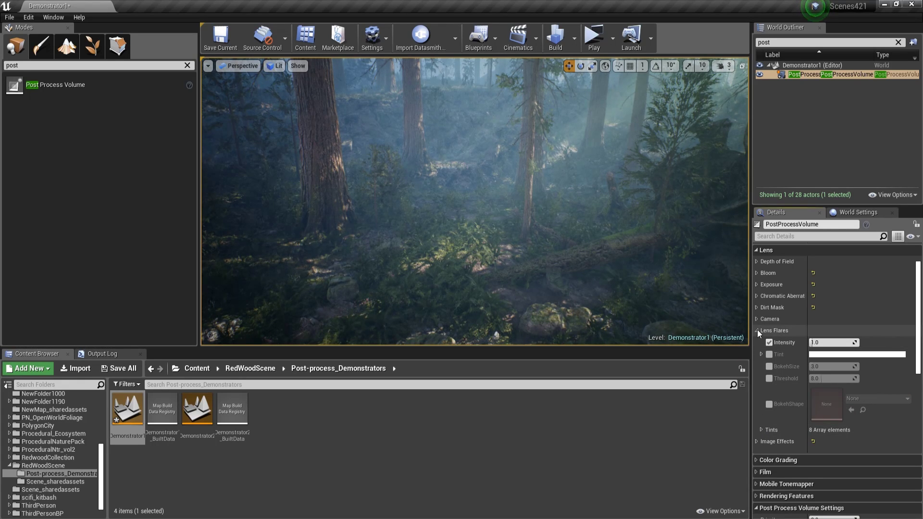
{"action": "left_click", "coordinate": [757, 330]}
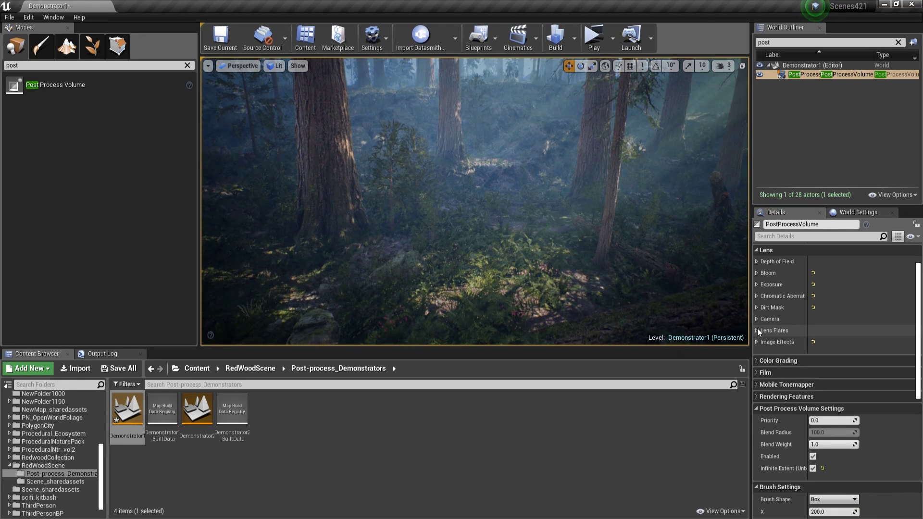
{"action": "left_click", "coordinate": [757, 330]}
{"action": "left_click", "coordinate": [758, 332]}
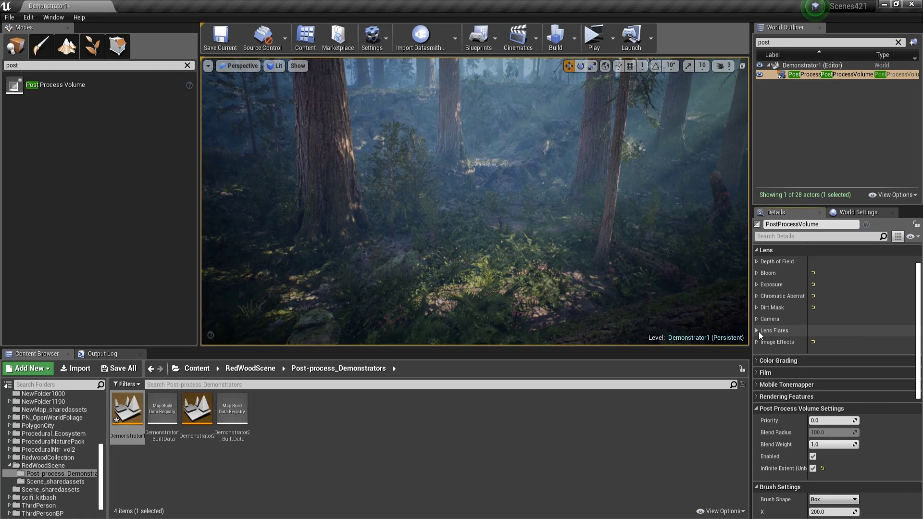
{"action": "mouse_move", "coordinate": [591, 250]}
{"action": "right_mouse_down"}
{"action": "mouse_move", "coordinate": [596, 223]}
{"action": "mouse_move", "coordinate": [591, 238]}
{"action": "right_mouse_up"}
{"action": "key", "text": "w"}
{"action": "key", "text": "s"}
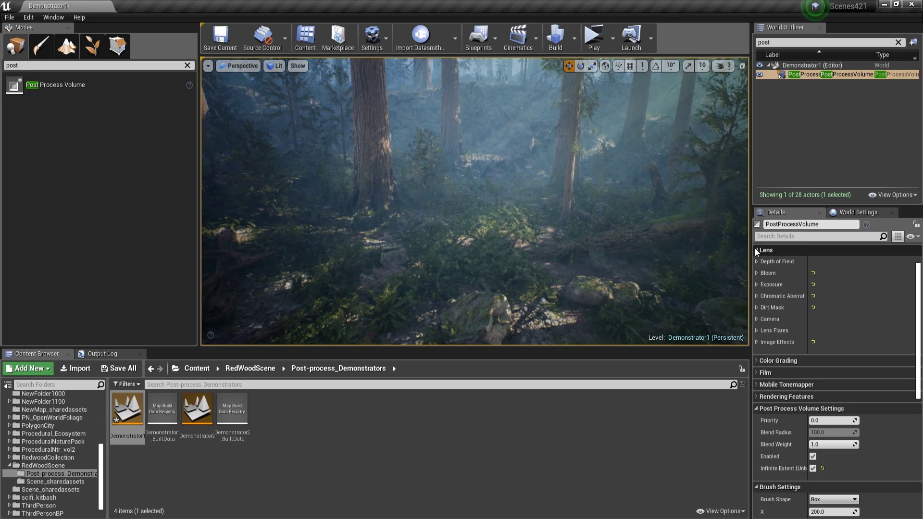
- Expand the Depth of Field settings of the Post Process Volume
{"action": "left_click", "coordinate": [756, 261]}
{"action": "key", "text": "s"}
{"action": "right_click_drag", "start_coordinate": [609, 231], "coordinate": [612, 202]}
{"action": "key", "text": "w"}
{"action": "key", "text": "s"}
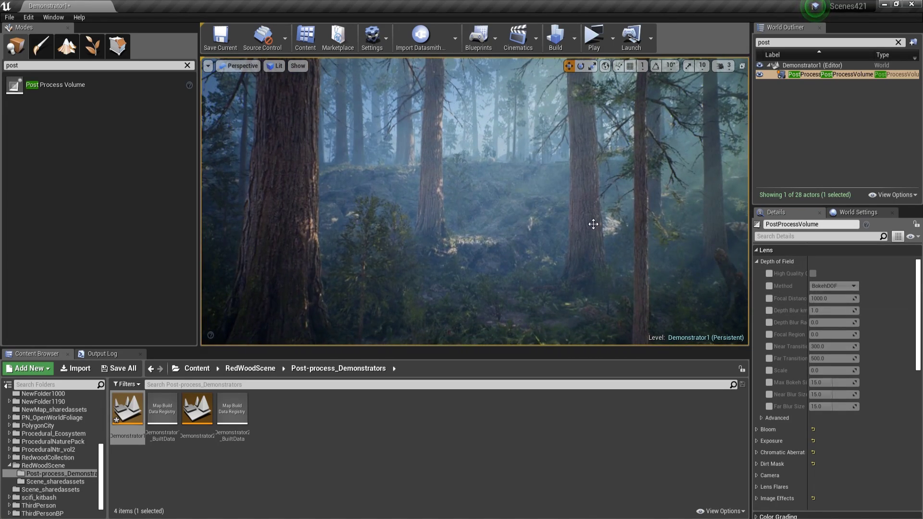
{"action": "scroll", "coordinate": [788, 296], "scroll_direction": "up", "scroll_amount": 3}
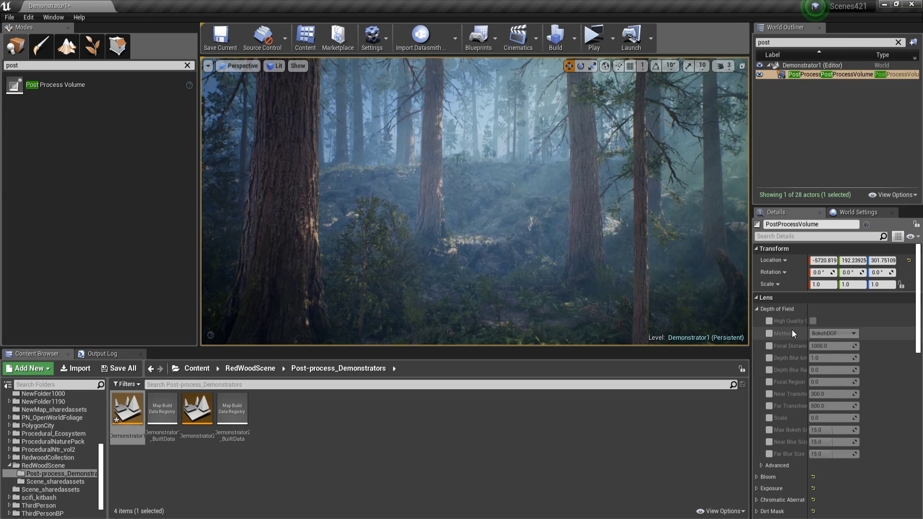
- Examine the foreground and distant trees of the forest from nearer and farther viewpoints
{"action": "right_click_drag", "start_coordinate": [679, 313], "coordinate": [682, 324]}
{"action": "key", "text": "s"}
{"action": "key", "text": "w"}
{"action": "right_click_drag", "start_coordinate": [581, 271], "coordinate": [578, 258]}
{"action": "key", "text": "s"}
{"action": "key", "text": "w"}
{"action": "key", "text": "s"}
{"action": "key", "text": "s"}
{"action": "key", "text": "w"}
{"action": "key", "text": "w"}
{"action": "key", "text": "s"}
{"action": "right_click_drag", "start_coordinate": [731, 310], "coordinate": [731, 310]}
- Enable all main Depth of Field overrides, from High Quality Gaussian and Method through Near and Far Blur Size
{"action": "left_click", "coordinate": [769, 321]}
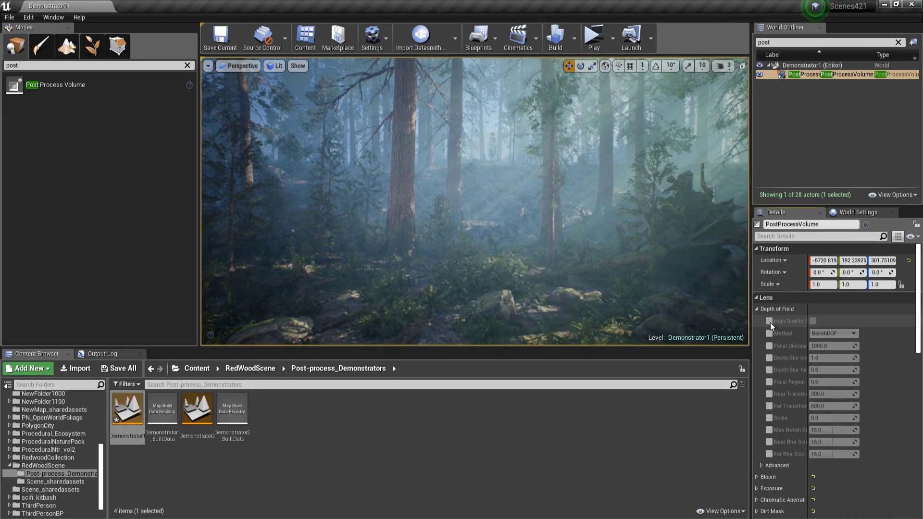
{"action": "left_click", "coordinate": [769, 333]}
{"action": "left_click", "coordinate": [768, 345]}
{"action": "left_click", "coordinate": [769, 358]}
{"action": "left_click", "coordinate": [769, 369]}
{"action": "left_click", "coordinate": [769, 382]}
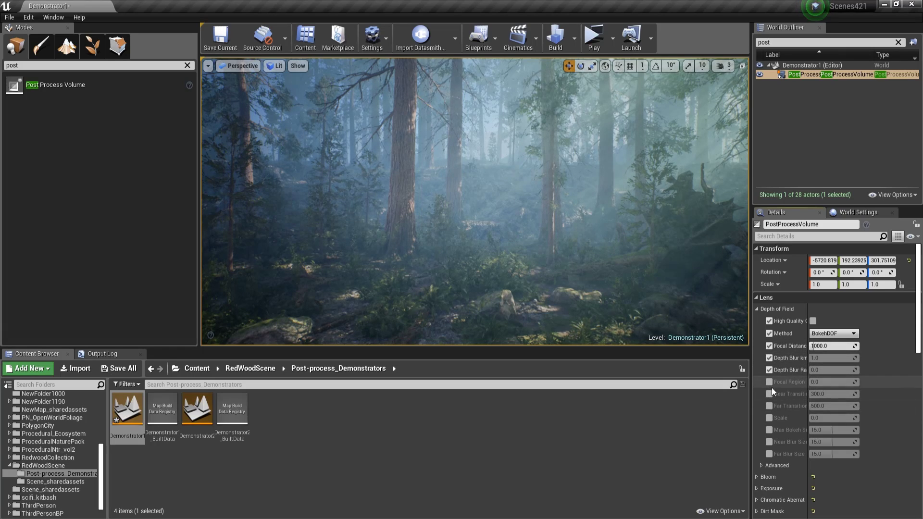
{"action": "left_click", "coordinate": [769, 394]}
{"action": "left_click", "coordinate": [769, 405]}
{"action": "left_click", "coordinate": [769, 418]}
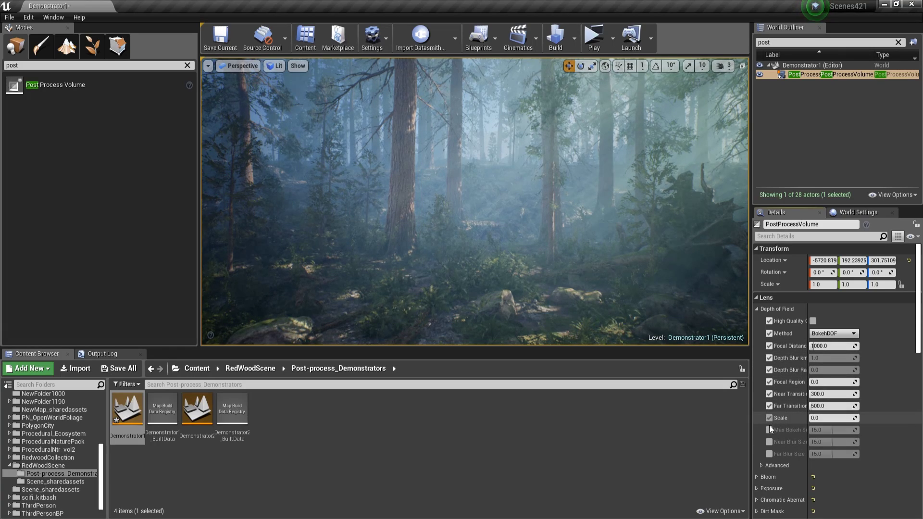
{"action": "left_click", "coordinate": [768, 429]}
{"action": "left_click", "coordinate": [768, 442]}
{"action": "left_click", "coordinate": [769, 454]}
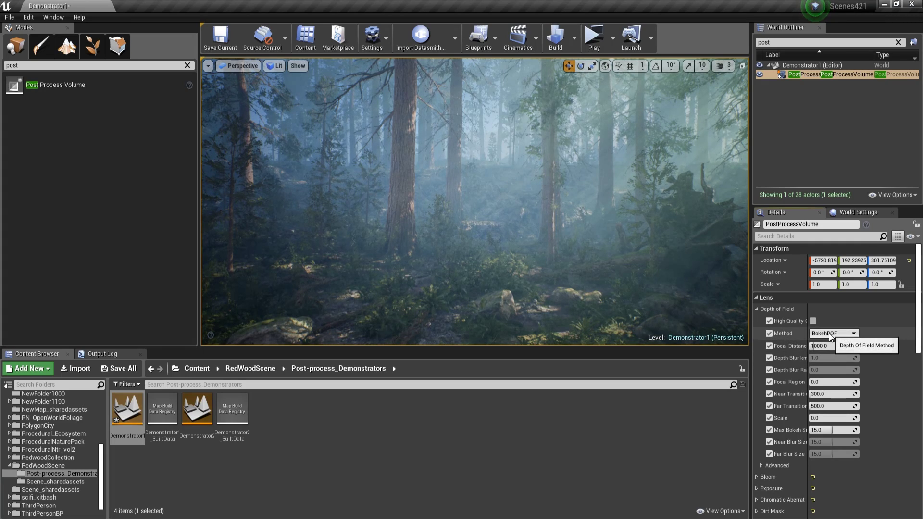
- Set the Depth of Field Method to GaussianDOF, turn on High Quality Gaussian, and check the blur from several viewpoints
{"action": "left_click", "coordinate": [849, 335]}
{"action": "left_click", "coordinate": [838, 350]}
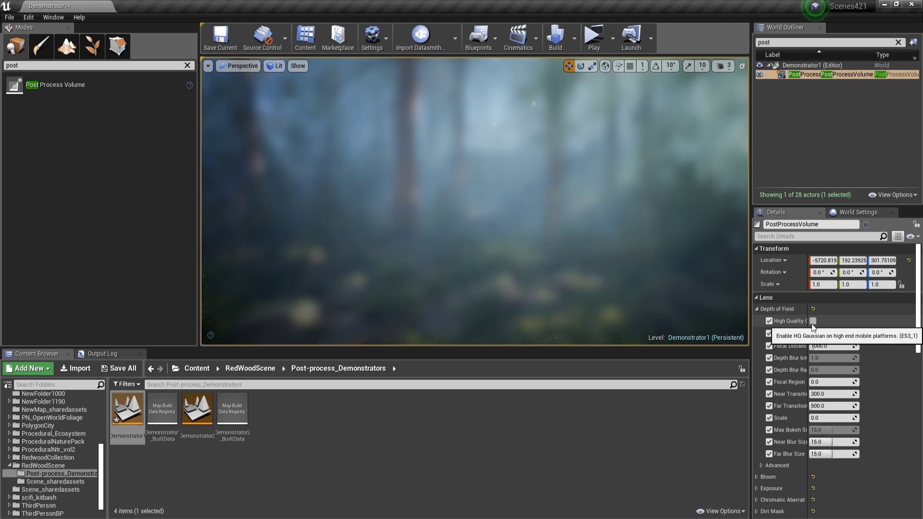
{"action": "left_click", "coordinate": [813, 321]}
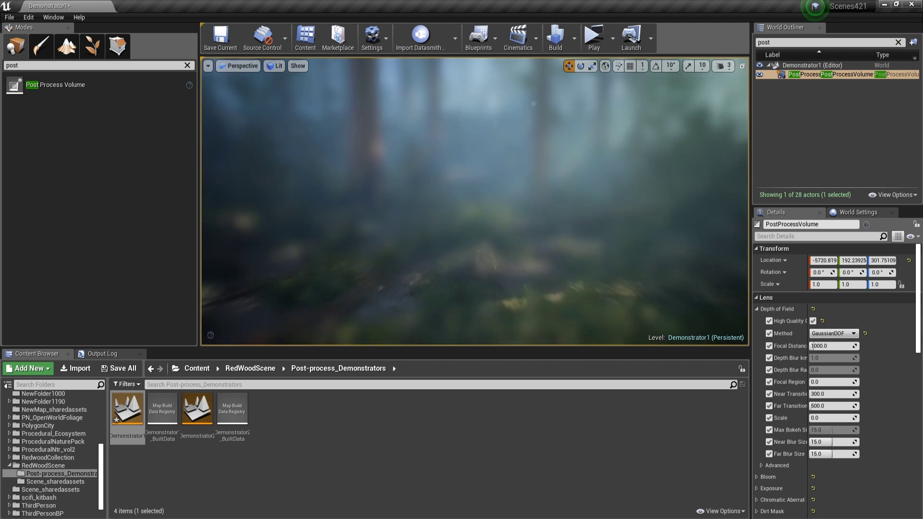
{"action": "left_click", "coordinate": [812, 321]}
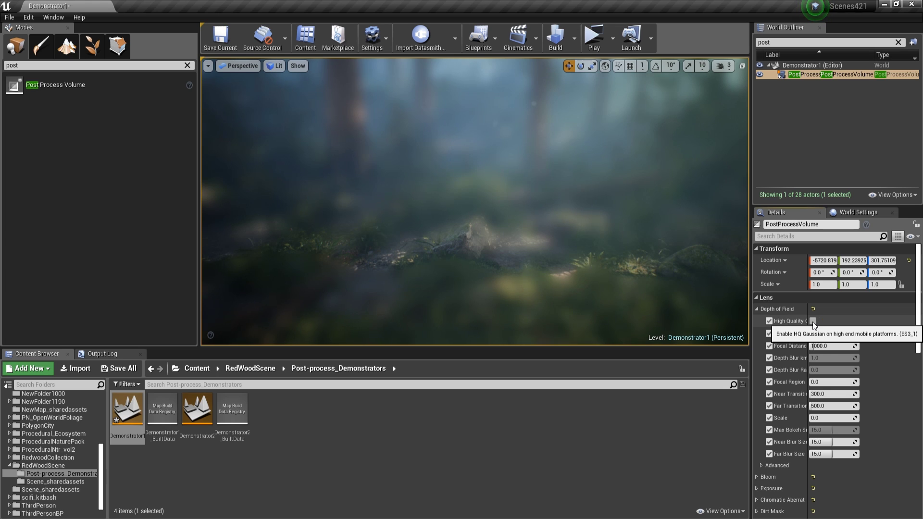
{"action": "left_click", "coordinate": [812, 321]}
{"action": "left_click_drag", "start_coordinate": [551, 230], "coordinate": [552, 279]}
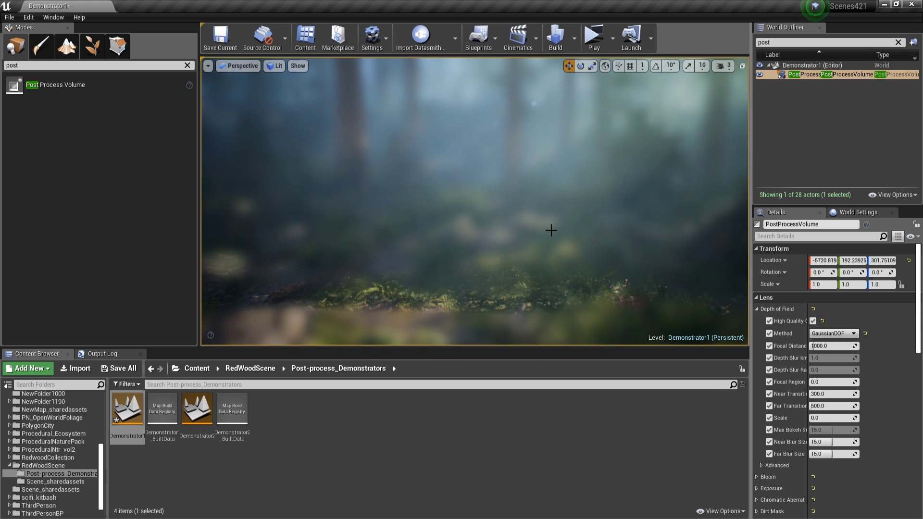
{"action": "right_click_drag", "start_coordinate": [551, 230], "coordinate": [546, 202]}
{"action": "mouse_move", "coordinate": [546, 251]}
{"action": "right_mouse_down"}
{"action": "mouse_move", "coordinate": [553, 269]}
{"action": "mouse_move", "coordinate": [553, 254]}
{"action": "right_mouse_up"}
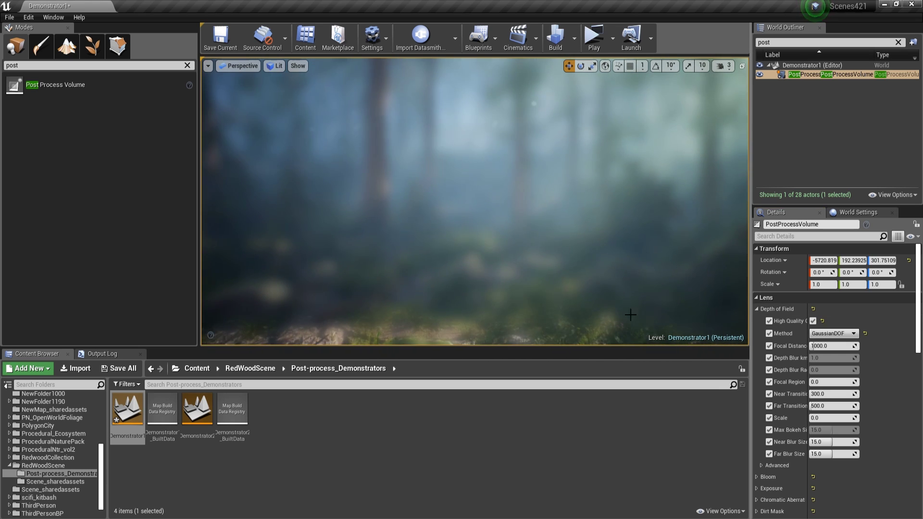
{"action": "right_click_drag", "start_coordinate": [673, 270], "coordinate": [687, 276]}
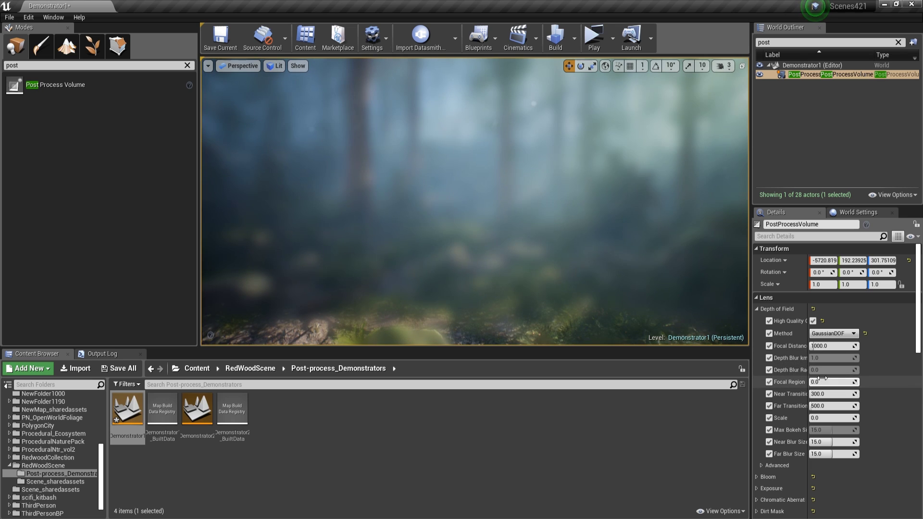
- Raise the Depth of Field Focal Region to about 3714 and check the focus in the forest
{"action": "mouse_move", "coordinate": [822, 379]}
{"action": "left_mouse_down"}
{"action": "mouse_move", "coordinate": [836, 379]}
{"action": "mouse_move", "coordinate": [827, 382]}
{"action": "left_mouse_up"}
{"action": "scroll", "coordinate": [569, 260], "scroll_direction": "up", "scroll_amount": 5}
{"action": "scroll", "coordinate": [569, 260], "scroll_direction": "down", "scroll_amount": 8}
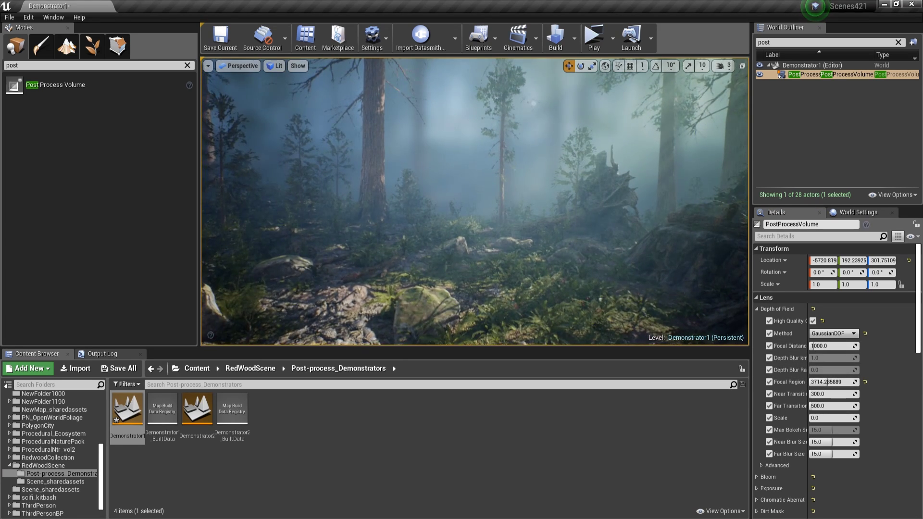
- Raise the Depth of Field Focal Distance to about 2428 and check the foreground blur from several viewpoints
{"action": "key", "text": "w"}
{"action": "right_click_drag", "start_coordinate": [501, 287], "coordinate": [499, 299]}
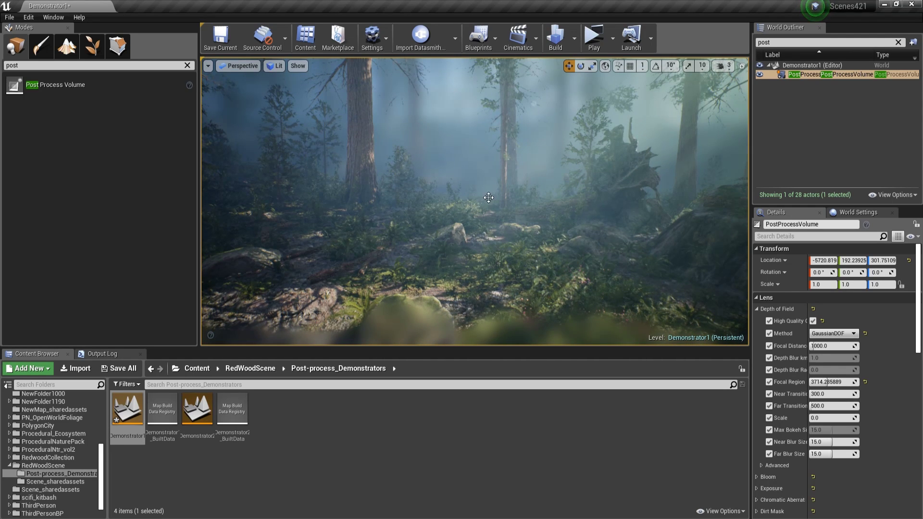
{"action": "left_click_drag", "start_coordinate": [817, 346], "coordinate": [824, 346]}
{"action": "right_click_drag", "start_coordinate": [596, 278], "coordinate": [587, 285]}
{"action": "mouse_move", "coordinate": [732, 317]}
{"action": "right_mouse_down"}
{"action": "mouse_move", "coordinate": [725, 324]}
{"action": "mouse_move", "coordinate": [732, 317]}
{"action": "right_mouse_up"}
{"action": "right_click_drag", "start_coordinate": [499, 200], "coordinate": [500, 173]}
{"action": "key", "text": "g"}
{"action": "right_click_drag", "start_coordinate": [474, 258], "coordinate": [473, 258]}
{"action": "key", "text": "g"}
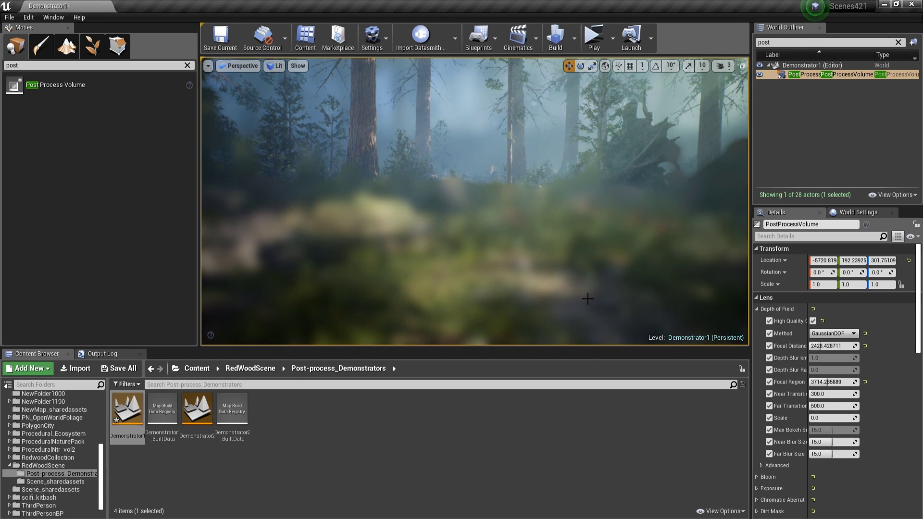
- Lower the Focal Distance to about 333 and raise the Focal Region to about 7810
{"action": "left_click", "coordinate": [831, 346]}
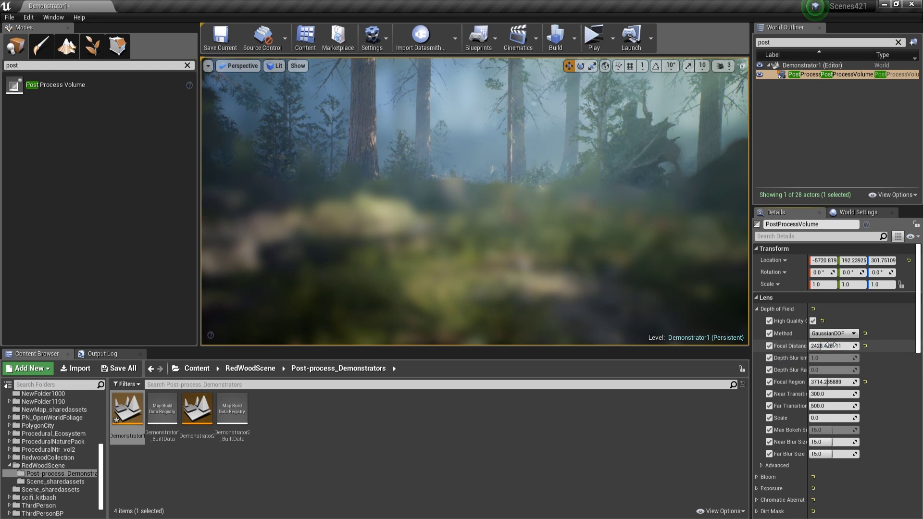
{"action": "left_click_drag", "start_coordinate": [837, 345], "coordinate": [826, 346]}
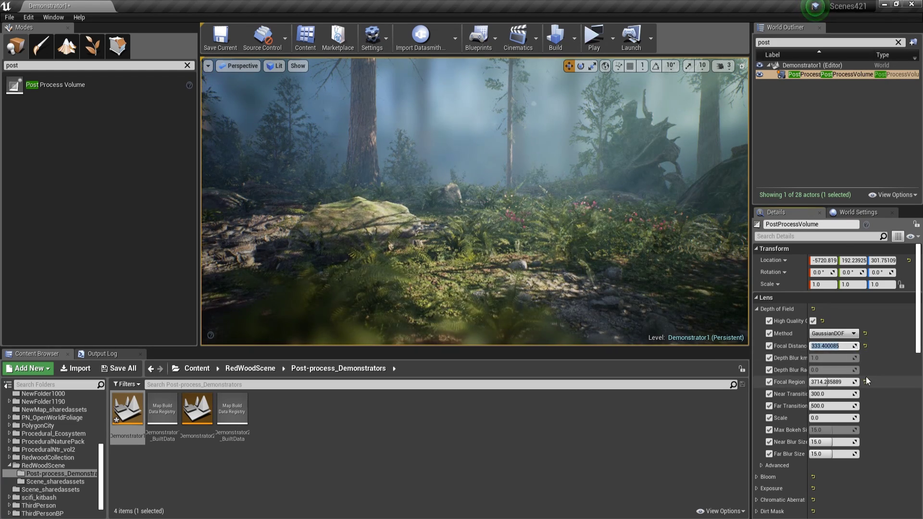
{"action": "left_click_drag", "start_coordinate": [811, 382], "coordinate": [845, 382]}
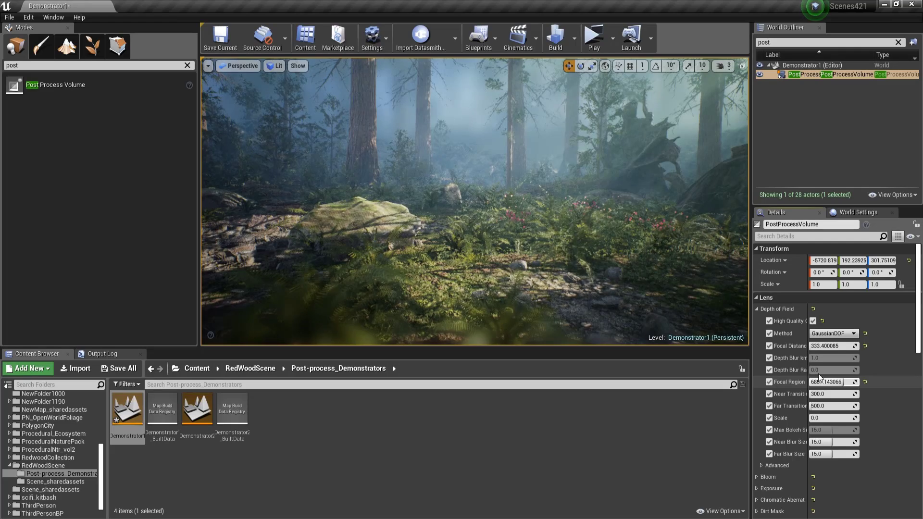
{"action": "left_click_drag", "start_coordinate": [834, 381], "coordinate": [841, 381]}
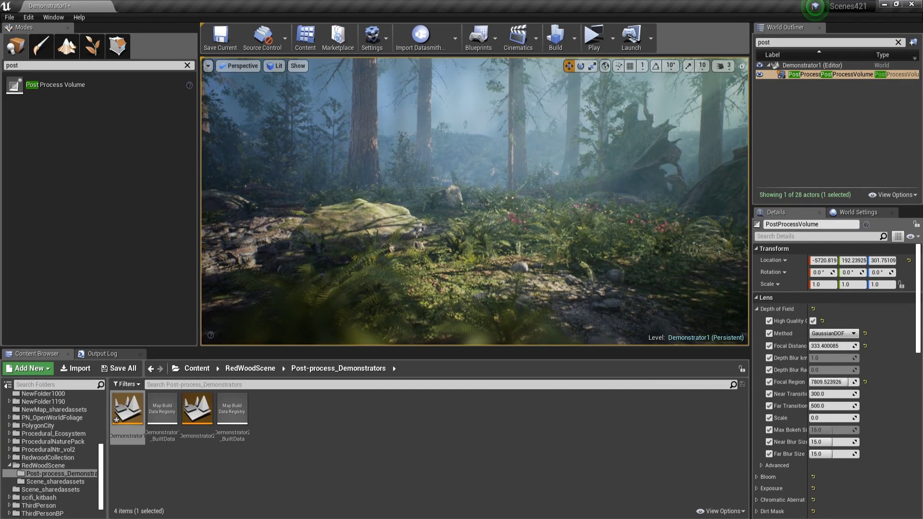
{"action": "left_click", "coordinate": [649, 214]}
{"action": "right_click", "coordinate": [653, 215]}
{"action": "left_click", "coordinate": [464, 179]}
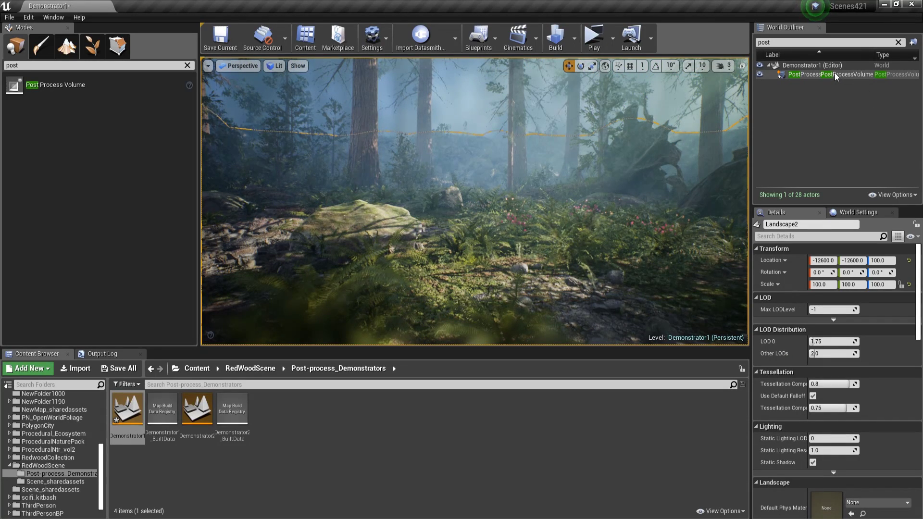
- Reselect the Post Process Volume, set its Far Transition Region to 10000, and check the focus close to the ground
{"action": "left_click", "coordinate": [812, 74]}
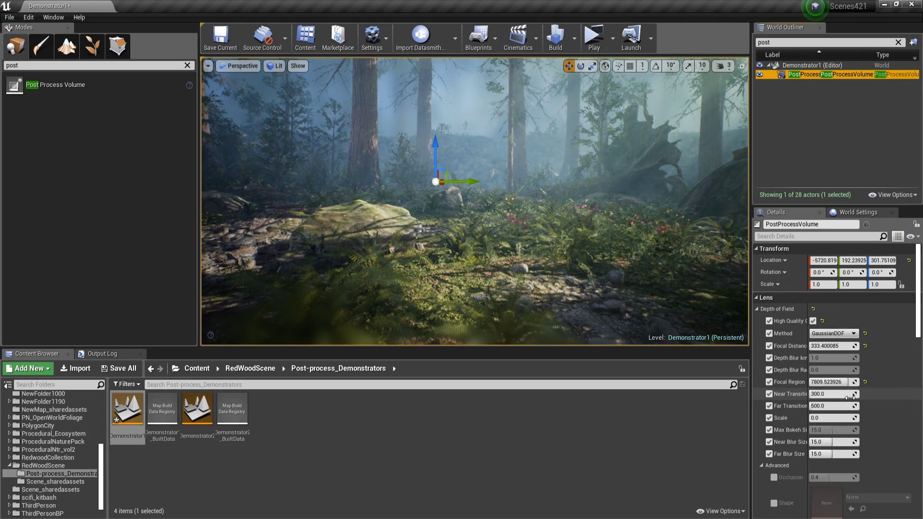
{"action": "scroll", "coordinate": [850, 402], "scroll_direction": "down", "scroll_amount": 1}
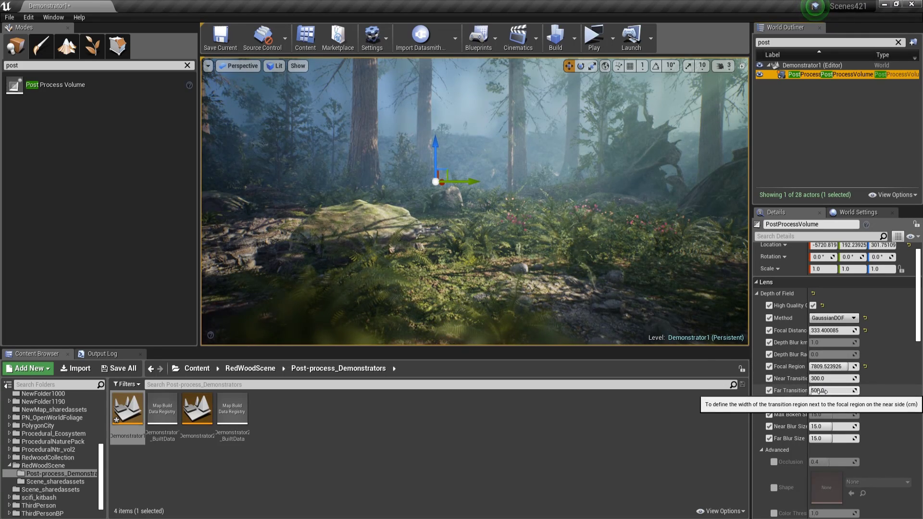
{"action": "left_click_drag", "start_coordinate": [825, 390], "coordinate": [846, 391]}
{"action": "right_click_drag", "start_coordinate": [502, 182], "coordinate": [507, 202]}
{"action": "mouse_move", "coordinate": [475, 312]}
{"action": "right_mouse_down"}
{"action": "mouse_move", "coordinate": [473, 294]}
{"action": "mouse_move", "coordinate": [478, 340]}
{"action": "mouse_move", "coordinate": [476, 326]}
{"action": "right_mouse_up"}
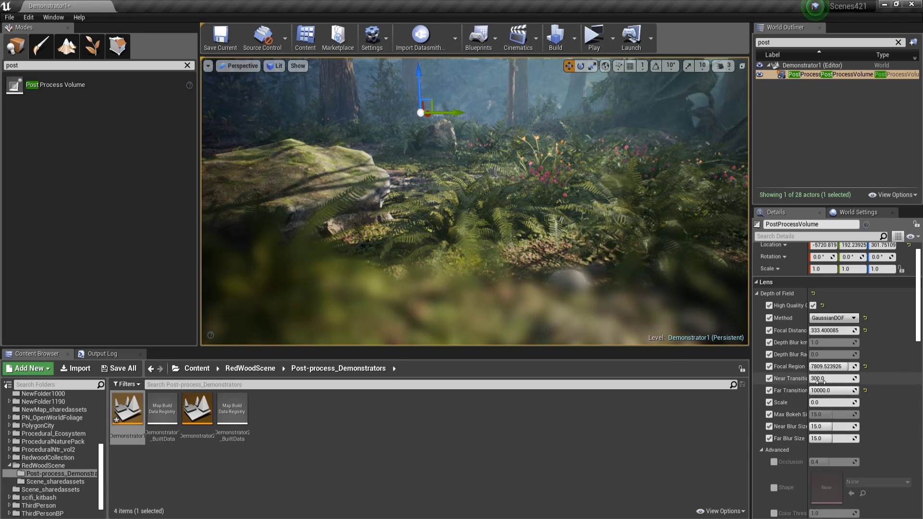
- Try the Near Transition Region at 0, set it to about 1048, and check the focus from nearer and farther viewpoints
{"action": "left_click_drag", "start_coordinate": [825, 379], "coordinate": [826, 378]}
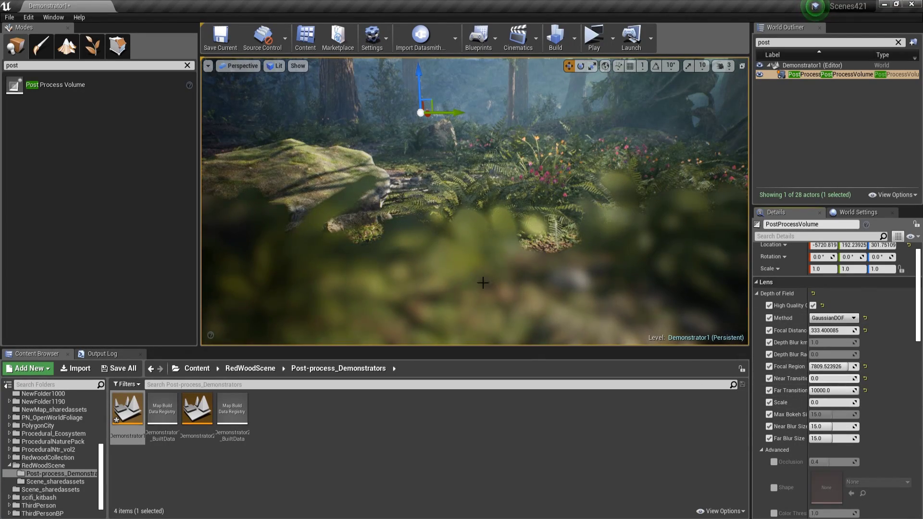
{"action": "left_click_drag", "start_coordinate": [824, 380], "coordinate": [828, 379]}
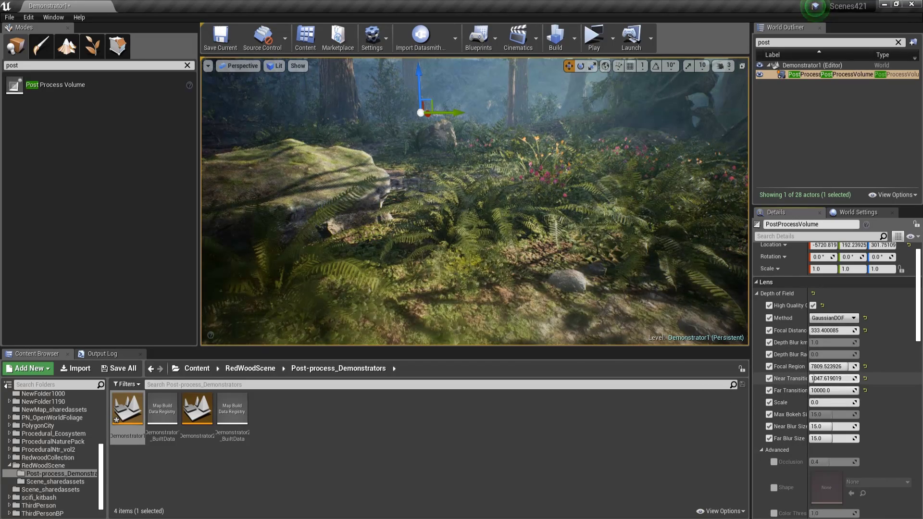
{"action": "mouse_move", "coordinate": [639, 283]}
{"action": "right_mouse_down"}
{"action": "mouse_move", "coordinate": [619, 283]}
{"action": "mouse_move", "coordinate": [640, 285]}
{"action": "right_mouse_up"}
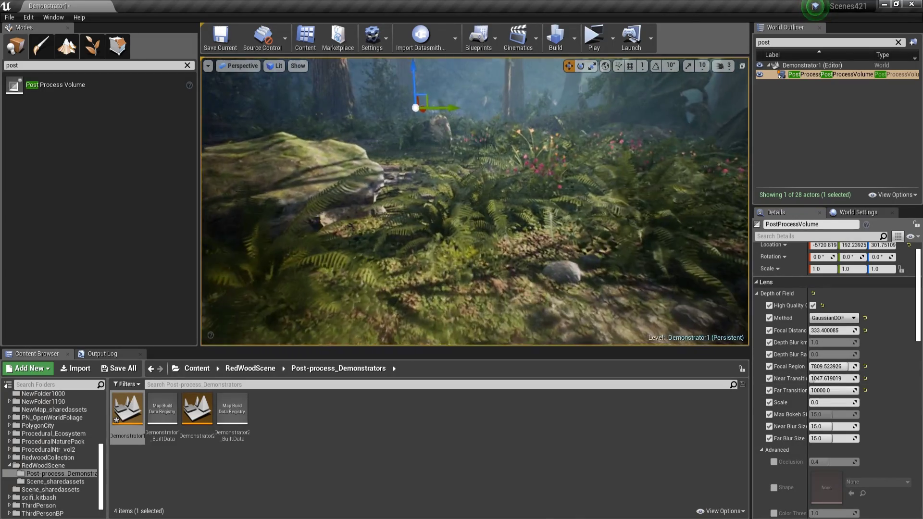
{"action": "scroll", "coordinate": [639, 285], "scroll_direction": "up", "scroll_amount": 1}
{"action": "scroll", "coordinate": [493, 301], "scroll_direction": "down", "scroll_amount": 8}
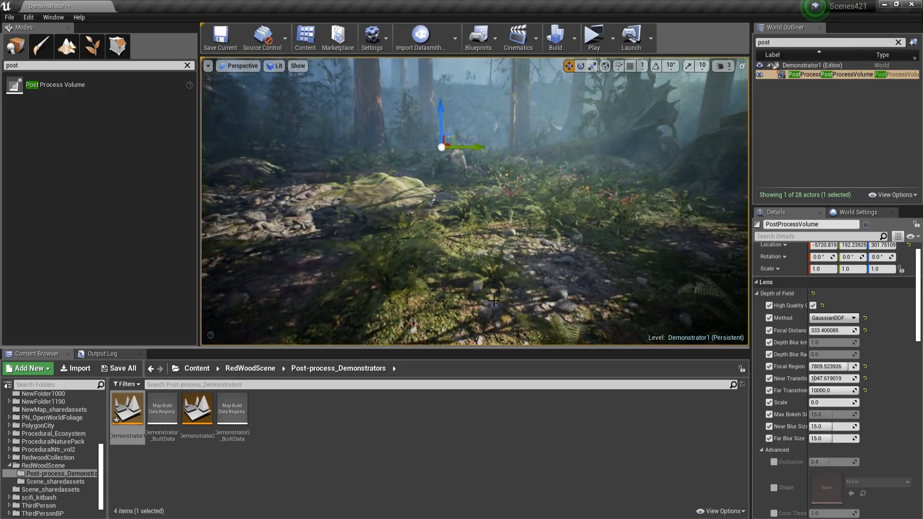
{"action": "right_click_drag", "start_coordinate": [493, 301], "coordinate": [492, 152]}
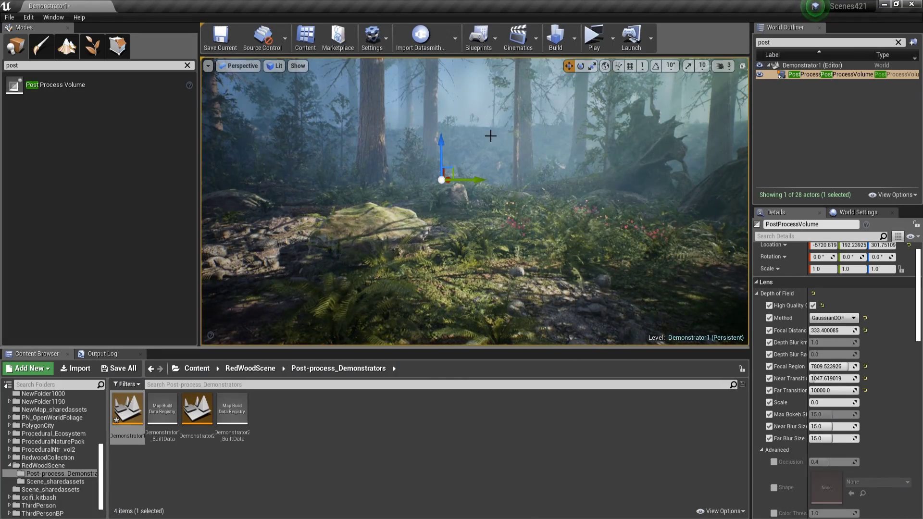
{"action": "key", "text": "w"}
{"action": "right_click_drag", "start_coordinate": [549, 205], "coordinate": [549, 168]}
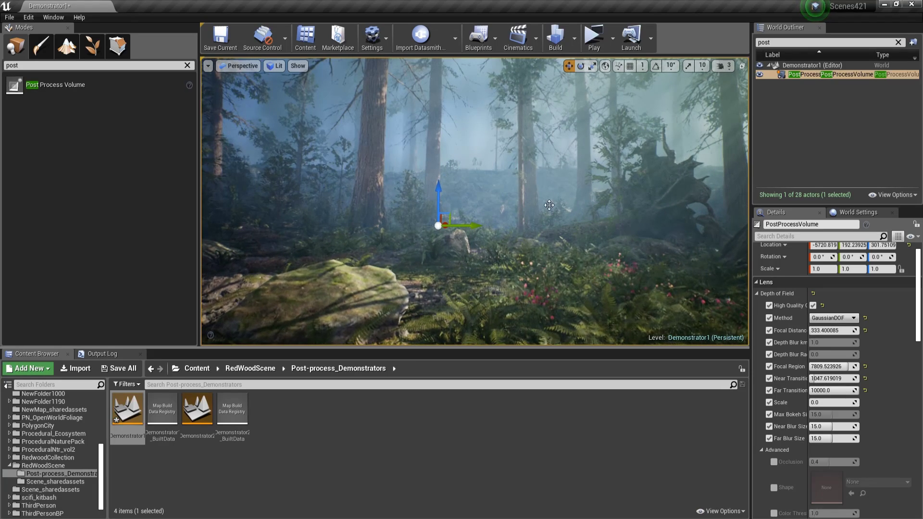
- Set the Near Blur Size and Far Blur Size to 5.0 and check the blur across the forest
{"action": "right_click_drag", "start_coordinate": [549, 205], "coordinate": [533, 190]}
{"action": "key", "text": "s"}
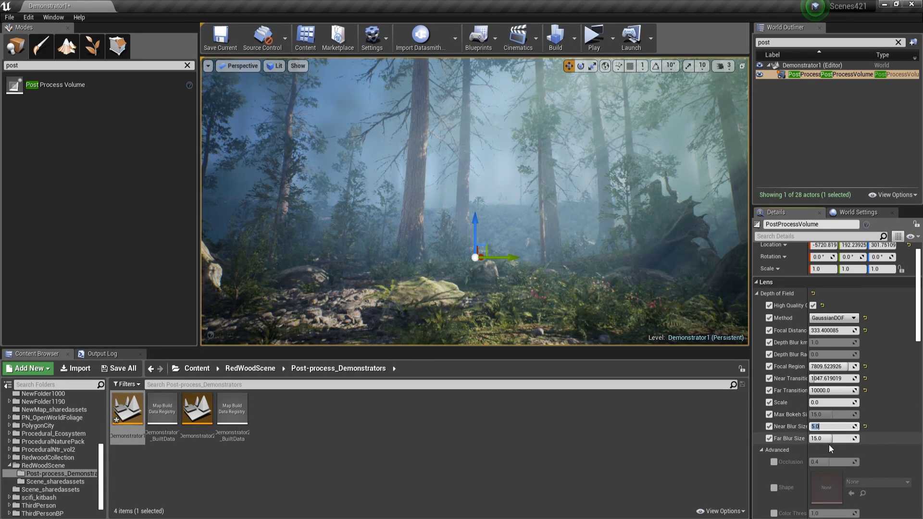
{"action": "left_click", "coordinate": [828, 438]}
{"action": "type", "text": "5"}
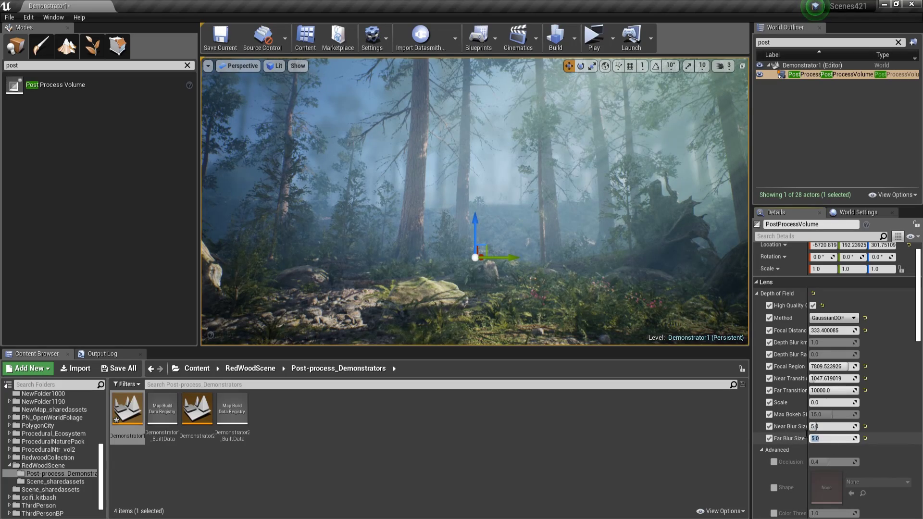
{"action": "key", "text": "w"}
{"action": "right_click_drag", "start_coordinate": [620, 260], "coordinate": [626, 266]}
{"action": "right_click_drag", "start_coordinate": [383, 182], "coordinate": [384, 196]}
{"action": "key", "text": "s"}
{"action": "mouse_move", "coordinate": [554, 200]}
{"action": "right_mouse_down"}
{"action": "mouse_move", "coordinate": [565, 200]}
{"action": "mouse_move", "coordinate": [554, 200]}
{"action": "right_mouse_up"}
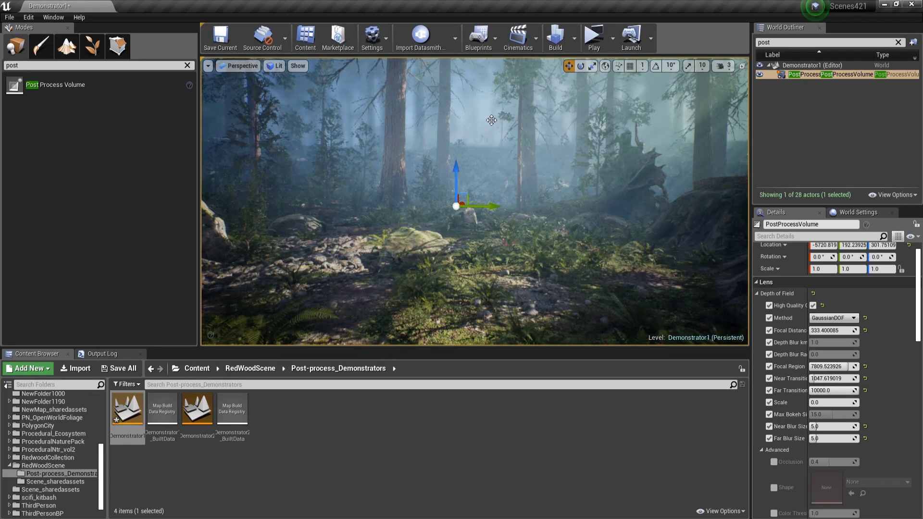
{"action": "right_click_drag", "start_coordinate": [370, 130], "coordinate": [371, 144]}
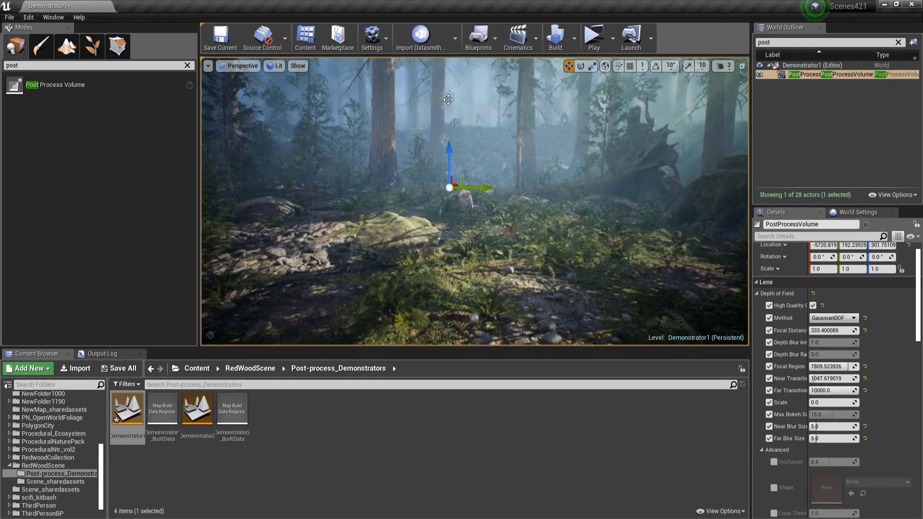
- Set the Far Blur Size to 2.0, check the distant trees, and collapse the Depth of Field settings
{"action": "left_click", "coordinate": [830, 437]}
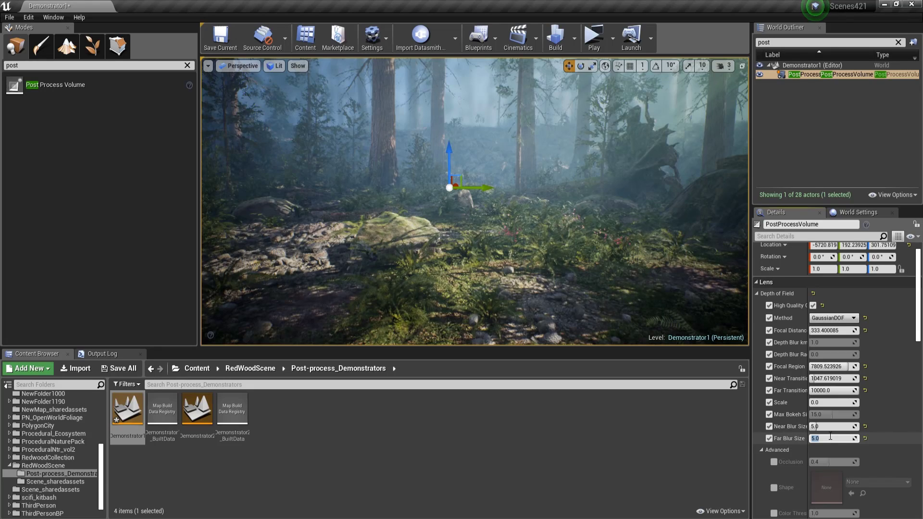
{"action": "type", "text": "2"}
{"action": "key", "text": "Return"}
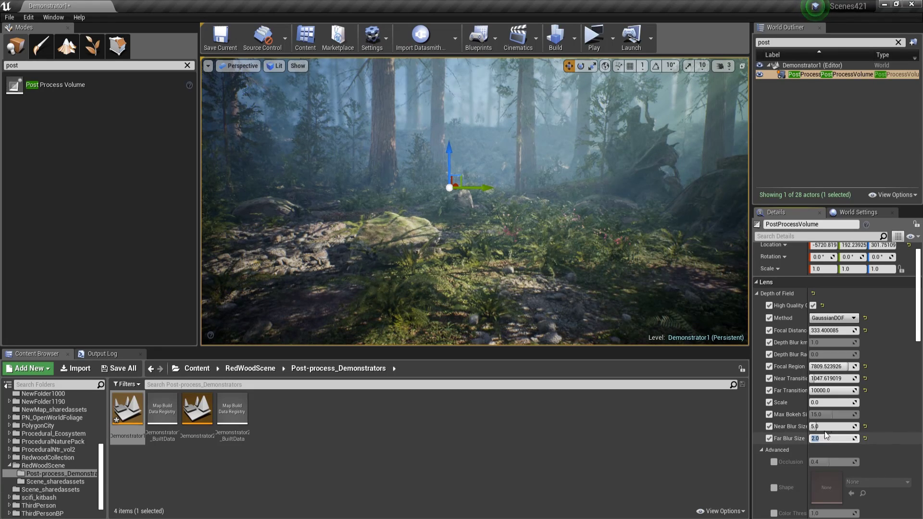
{"action": "key", "text": "w"}
{"action": "right_click_drag", "start_coordinate": [480, 193], "coordinate": [479, 175]}
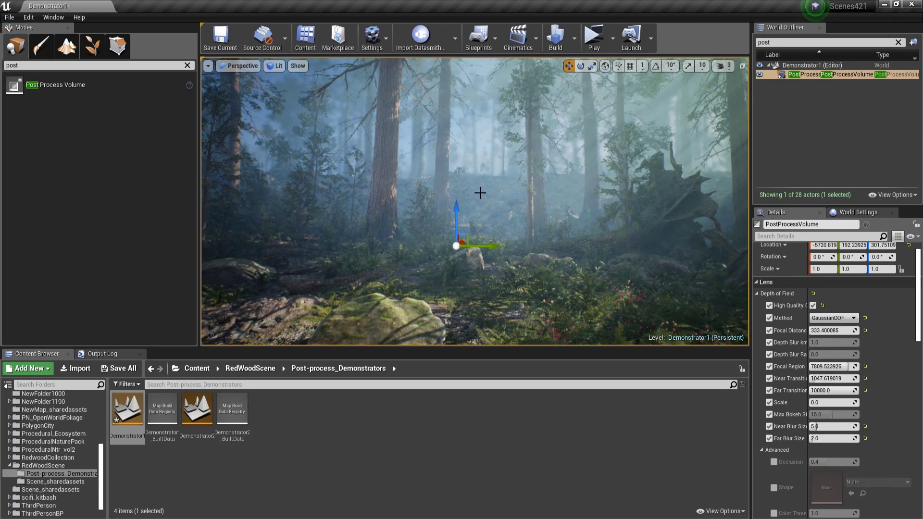
{"action": "left_click", "coordinate": [755, 293]}
{"action": "key", "text": "s"}
{"action": "mouse_move", "coordinate": [597, 258]}
{"action": "right_mouse_down"}
{"action": "mouse_move", "coordinate": [604, 267]}
{"action": "mouse_move", "coordinate": [595, 260]}
{"action": "right_mouse_up"}
{"action": "key", "text": "w"}
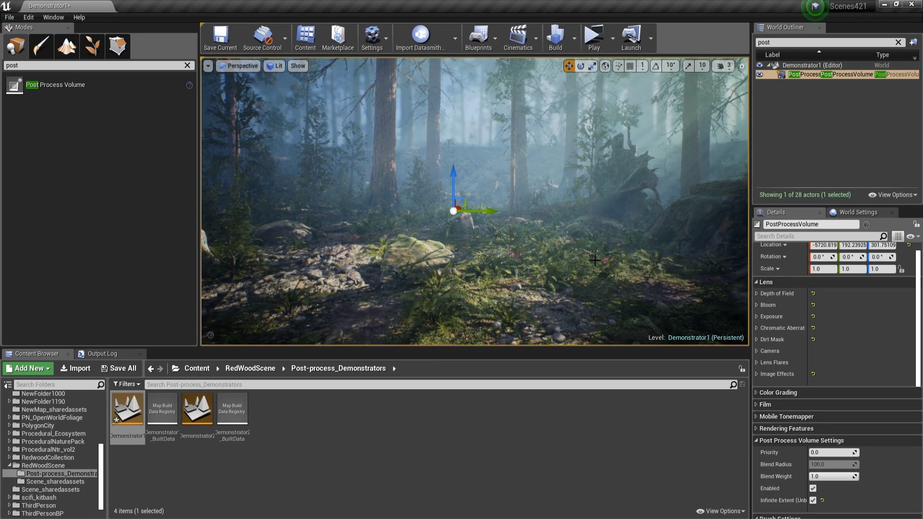
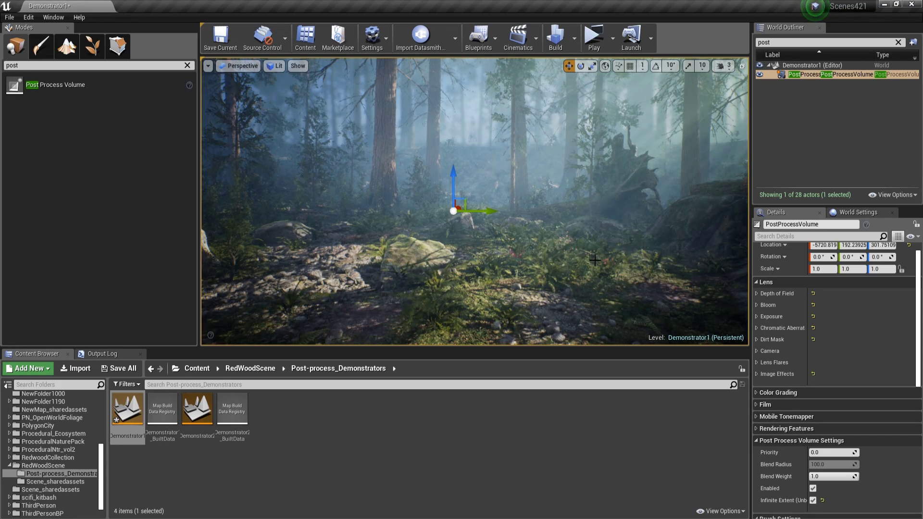
- Expand the Global group under Color Grading and reveal its Contrast controls
{"action": "scroll", "coordinate": [767, 327], "scroll_direction": "down", "scroll_amount": 5}
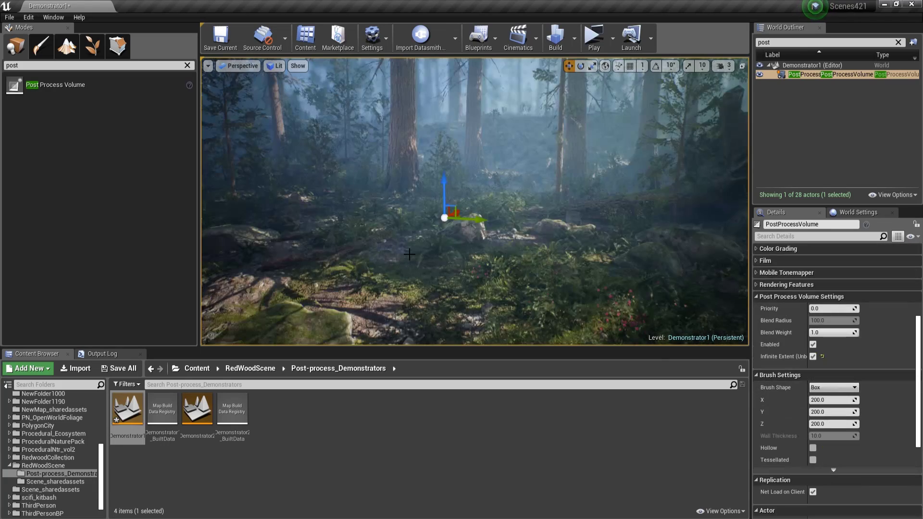
{"action": "mouse_move", "coordinate": [443, 245]}
{"action": "right_mouse_down"}
{"action": "mouse_move", "coordinate": [487, 239]}
{"action": "mouse_move", "coordinate": [455, 247]}
{"action": "right_mouse_up"}
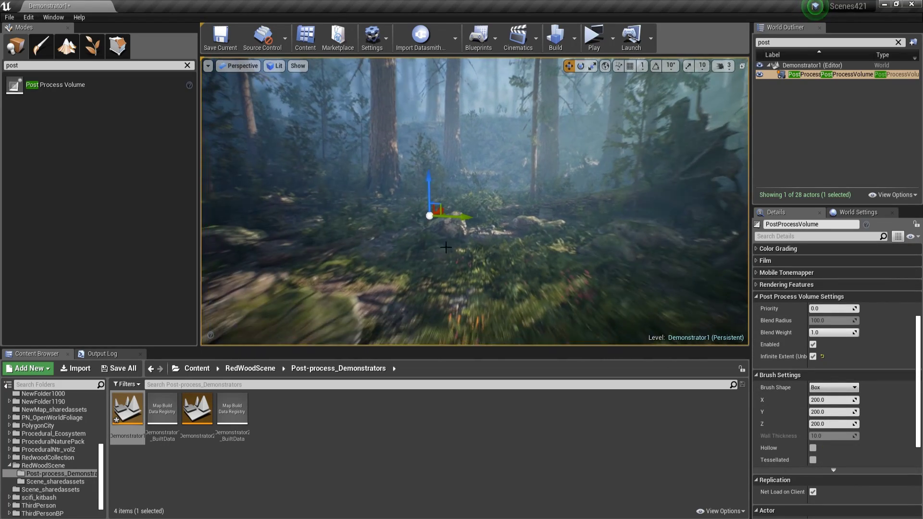
{"action": "scroll", "coordinate": [791, 288], "scroll_direction": "up", "scroll_amount": 2}
{"action": "scroll", "coordinate": [791, 288], "scroll_direction": "up", "scroll_amount": 1}
{"action": "left_click", "coordinate": [756, 297]}
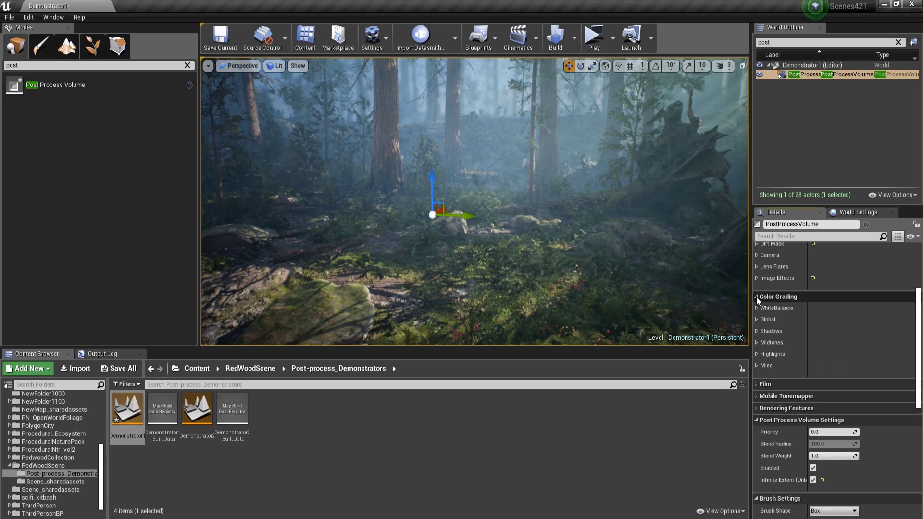
{"action": "left_click", "coordinate": [756, 320]}
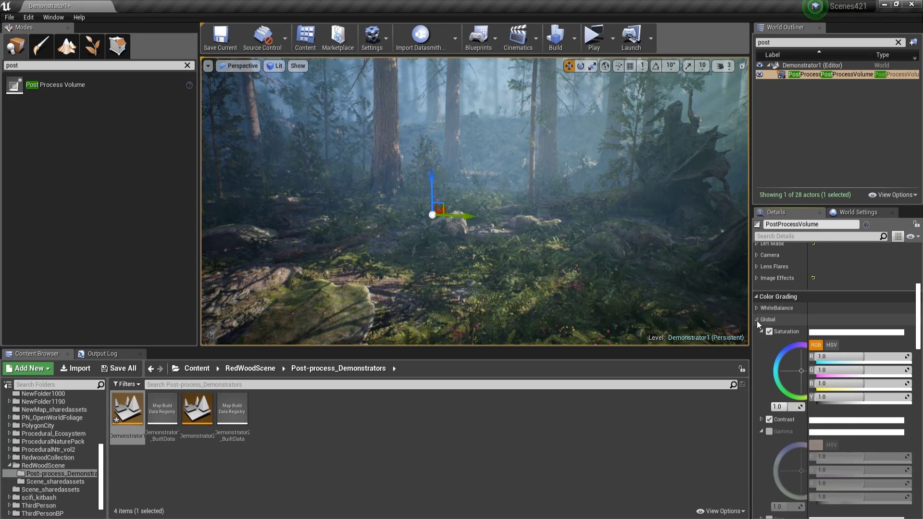
{"action": "scroll", "coordinate": [780, 337], "scroll_direction": "down", "scroll_amount": 2}
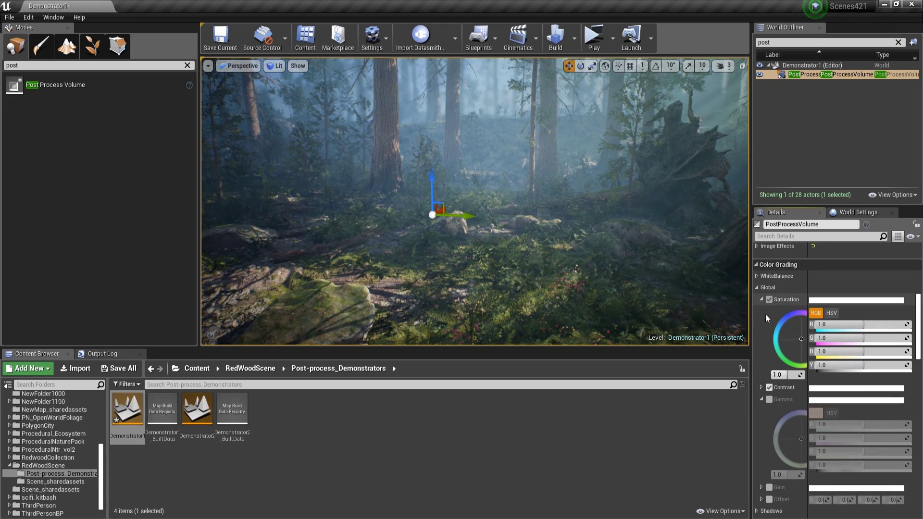
{"action": "scroll", "coordinate": [762, 356], "scroll_direction": "up", "scroll_amount": 2}
{"action": "left_click", "coordinate": [761, 413]}
{"action": "scroll", "coordinate": [761, 412], "scroll_direction": "down", "scroll_amount": 5}
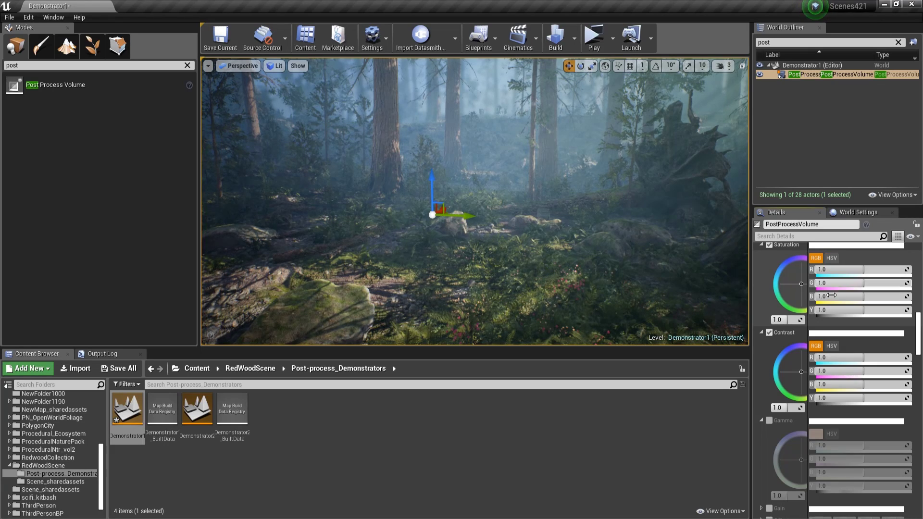
- Set the overall Global Saturation to 1.2 and check the forest's colors
{"action": "key", "text": "w"}
{"action": "right_click_drag", "start_coordinate": [663, 278], "coordinate": [639, 278]}
{"action": "left_click", "coordinate": [792, 319]}
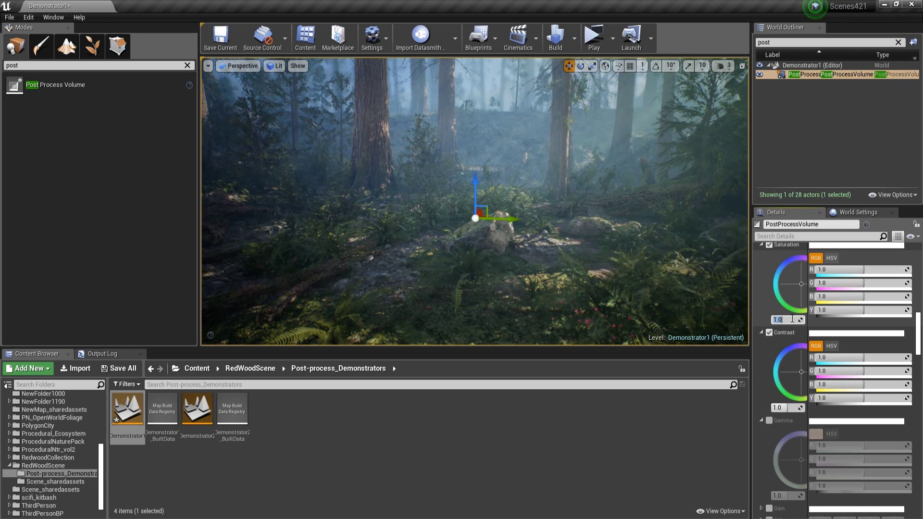
{"action": "type", "text": "1.2"}
{"action": "key", "text": "Return"}
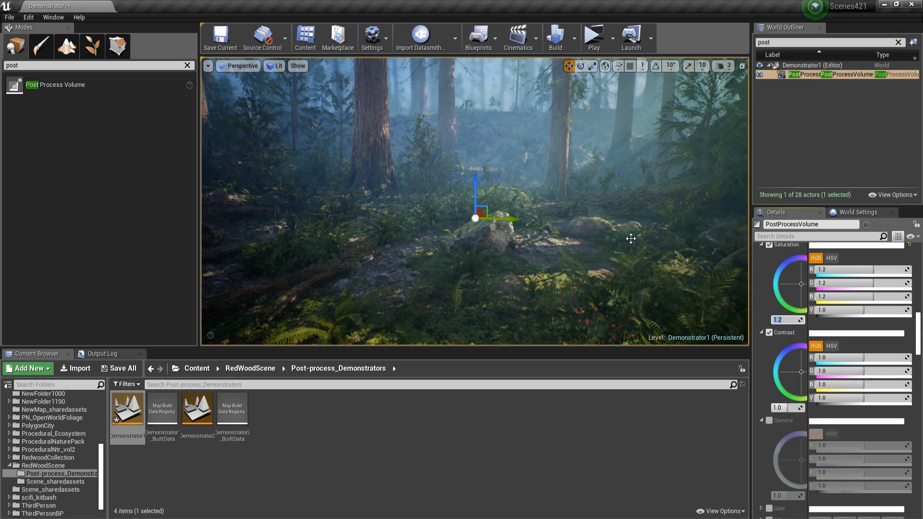
{"action": "right_click_drag", "start_coordinate": [632, 237], "coordinate": [613, 220]}
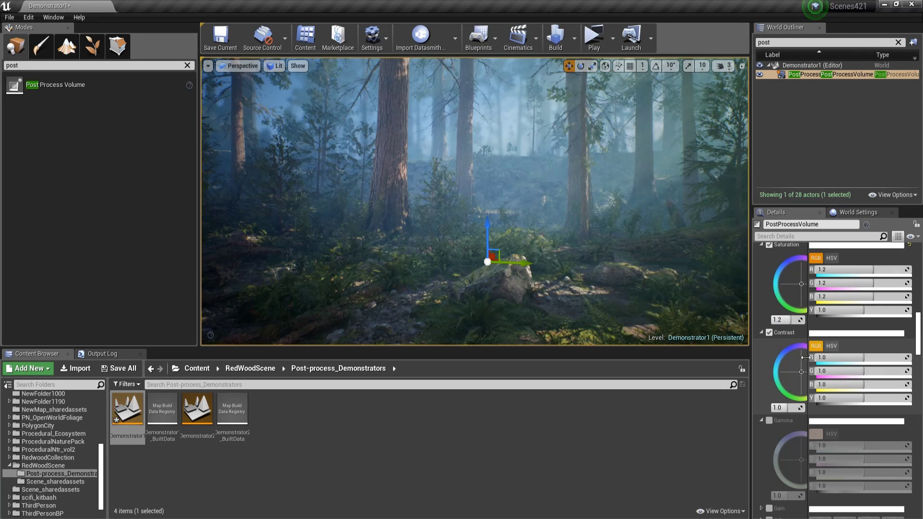
- Set the overall Global Contrast to 1.1 and check the forest from a wider viewpoint
{"action": "left_click", "coordinate": [789, 407]}
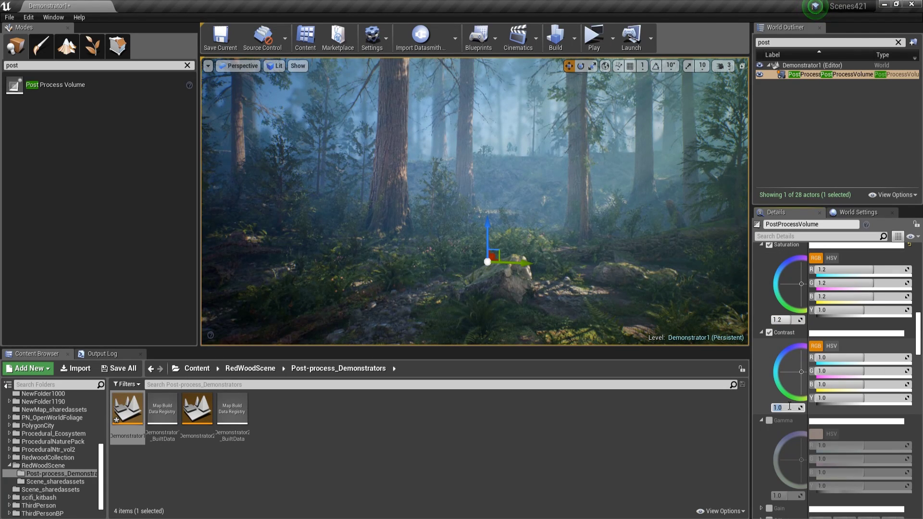
{"action": "type", "text": "1.1"}
{"action": "key", "text": "Return"}
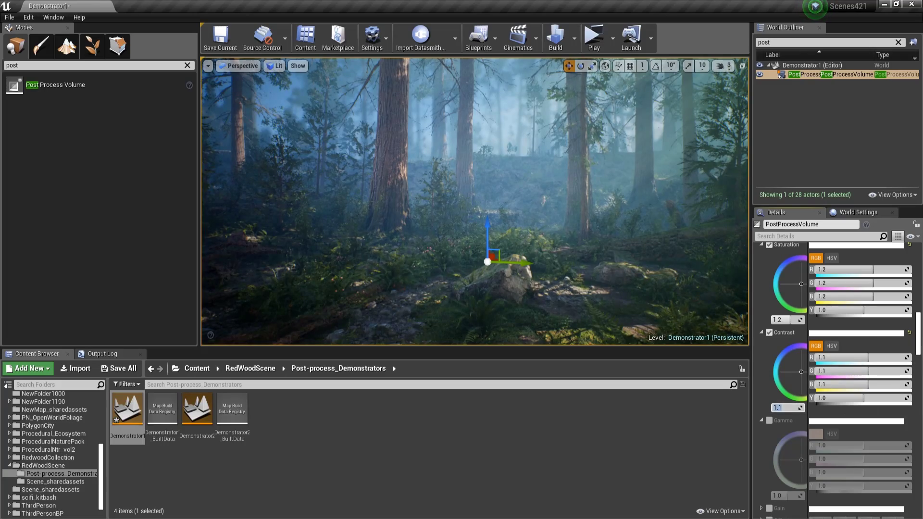
{"action": "key", "text": "s"}
{"action": "right_click_drag", "start_coordinate": [632, 250], "coordinate": [651, 266]}
{"action": "right_click_drag", "start_coordinate": [231, 133], "coordinate": [244, 113]}
{"action": "key", "text": "s"}
{"action": "mouse_move", "coordinate": [597, 221]}
{"action": "right_mouse_down"}
{"action": "mouse_move", "coordinate": [611, 205]}
{"action": "mouse_move", "coordinate": [597, 220]}
{"action": "right_mouse_up"}
{"action": "mouse_move", "coordinate": [308, 148]}
{"action": "right_mouse_down"}
{"action": "mouse_move", "coordinate": [310, 185]}
{"action": "mouse_move", "coordinate": [309, 147]}
{"action": "right_mouse_up"}
{"action": "key", "text": "w"}
{"action": "key", "text": "s"}
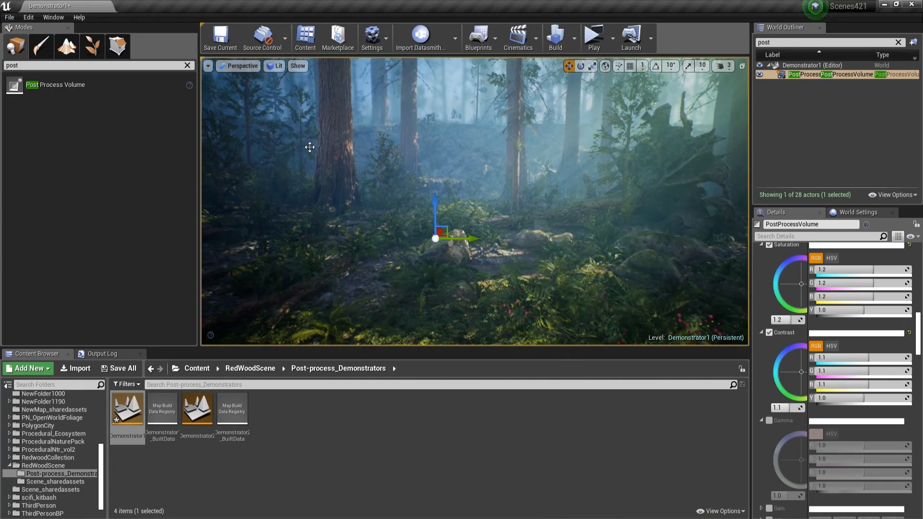
- Review the Saturation and Contrast color wheels and examine the graded forest around the flowers and trees
{"action": "scroll", "coordinate": [773, 296], "scroll_direction": "up", "scroll_amount": 2}
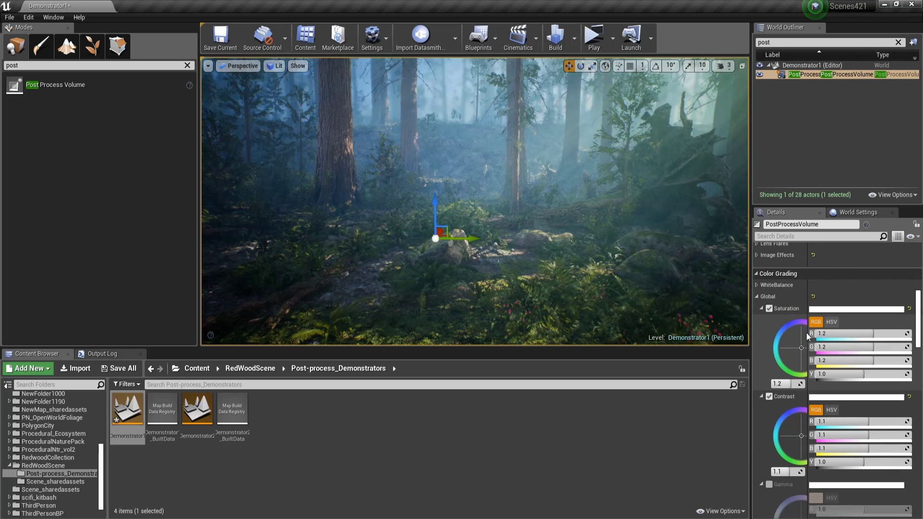
{"action": "left_click_drag", "start_coordinate": [807, 336], "coordinate": [843, 339]}
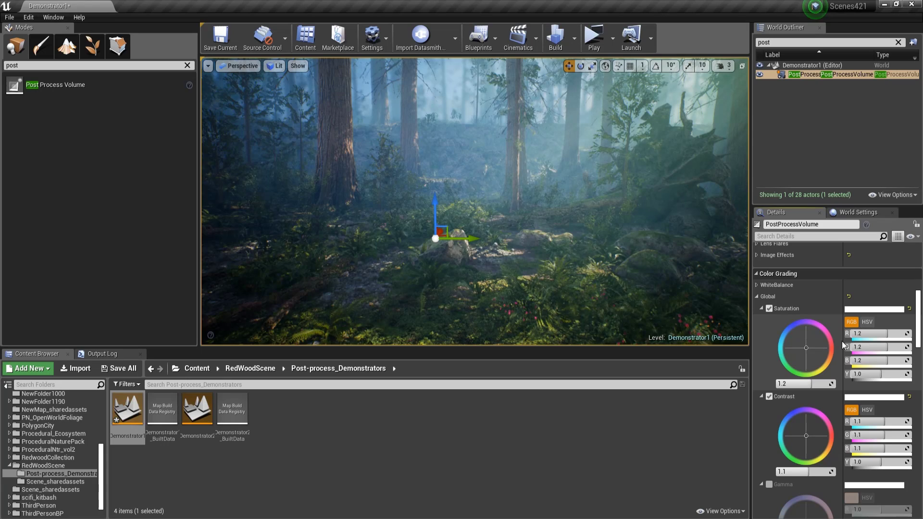
{"action": "left_click_drag", "start_coordinate": [843, 344], "coordinate": [809, 343]}
{"action": "right_click_drag", "start_coordinate": [605, 255], "coordinate": [618, 254]}
{"action": "key", "text": "w"}
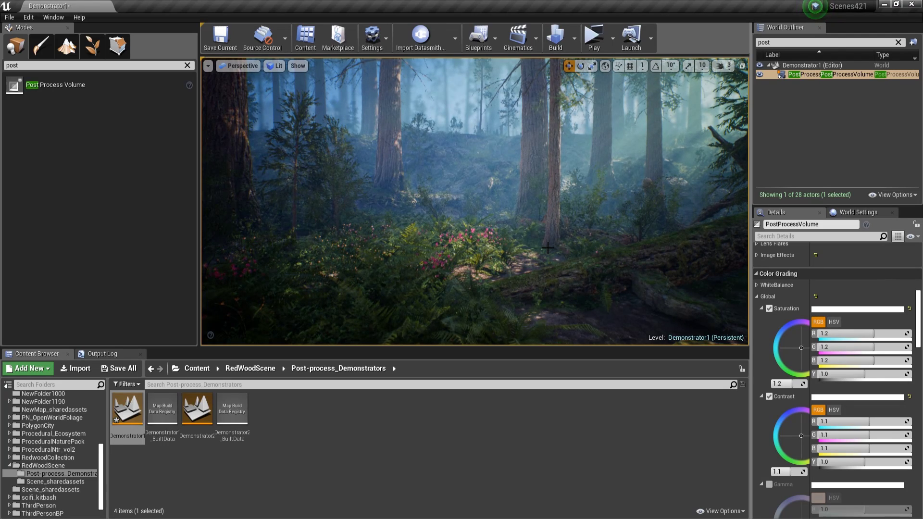
{"action": "key", "text": "w"}
{"action": "right_click_drag", "start_coordinate": [547, 248], "coordinate": [659, 260]}
{"action": "key", "text": "s"}
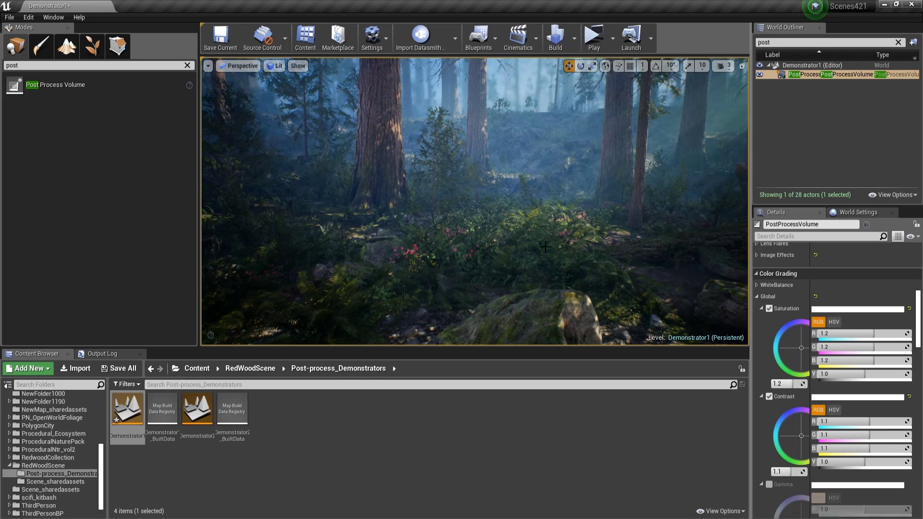
- Play the level, capture a high-resolution screenshot with the console command HighResShot 1920x1080, and return to the editor
{"action": "left_click", "coordinate": [599, 46]}
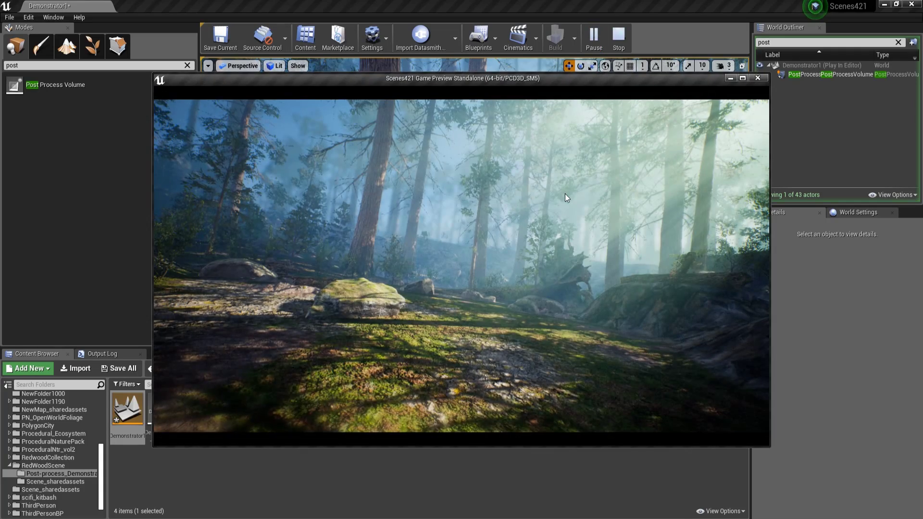
{"action": "key", "text": "grave"}
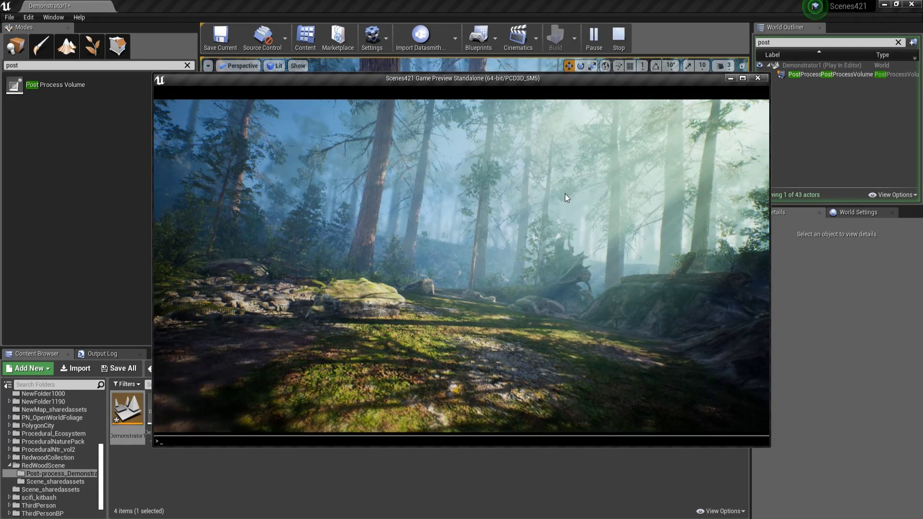
{"action": "type", "text": "high"}
{"action": "key", "text": "Tab"}
{"action": "type", "text": "19"}
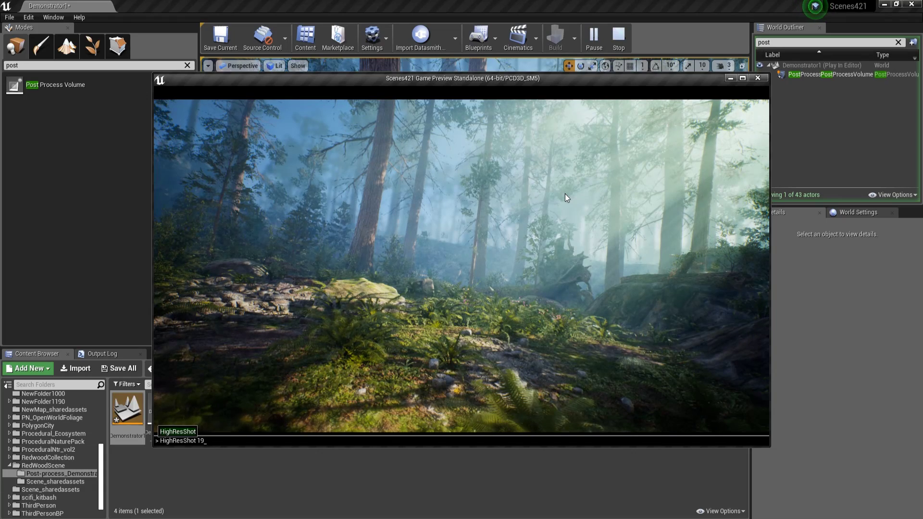
{"action": "type", "text": "20x1"}
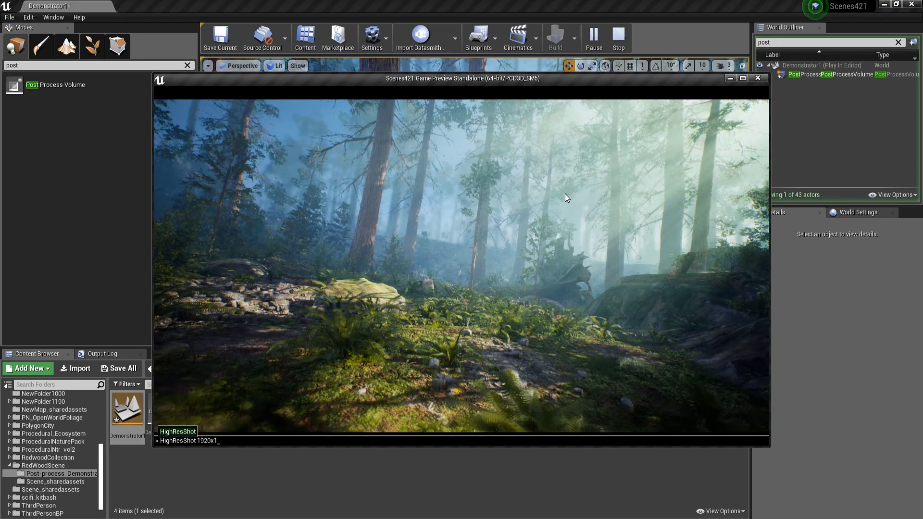
{"action": "type", "text": "080"}
{"action": "key", "text": "Return"}
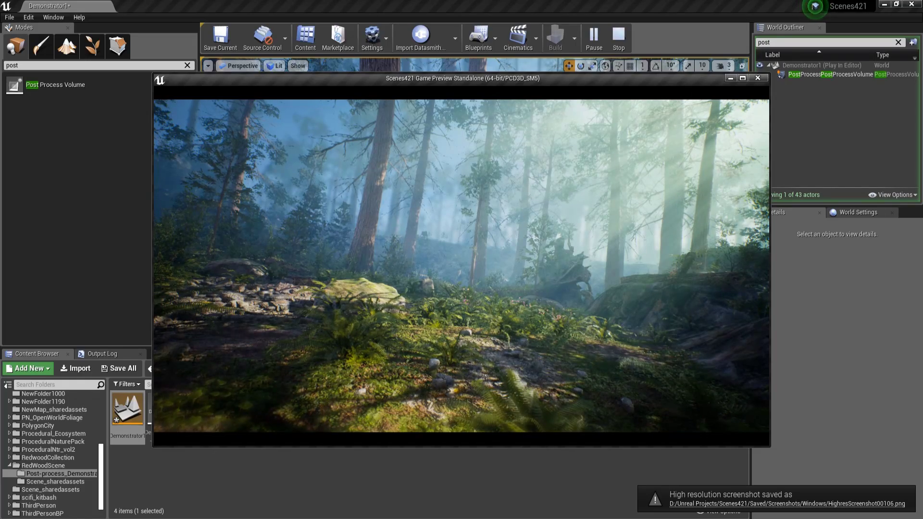
{"action": "key", "text": "Escape"}
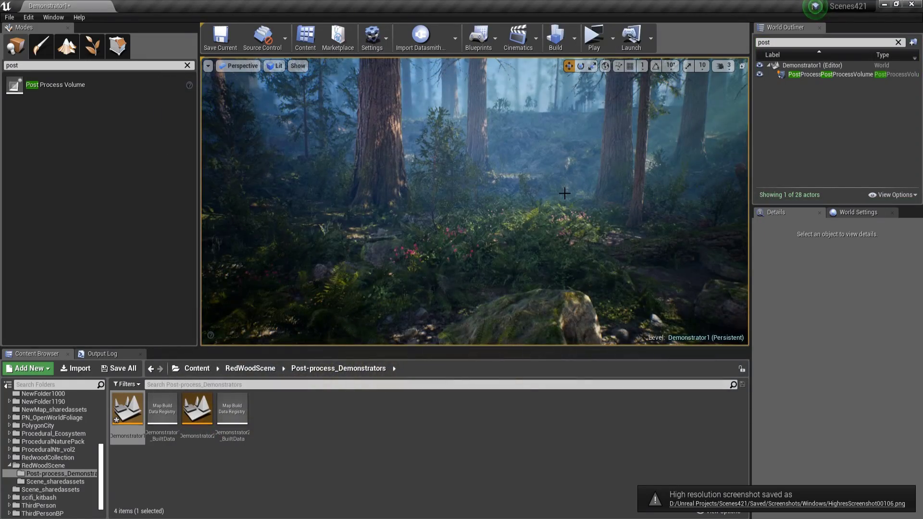
{"action": "key", "text": "w"}
{"action": "right_click_drag", "start_coordinate": [564, 194], "coordinate": [565, 194]}
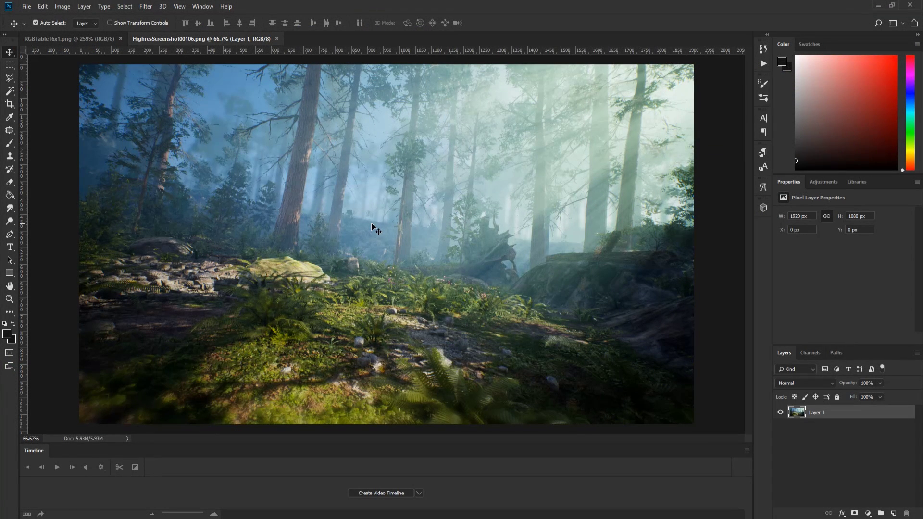
- Switch to Photoshop and inspect the captured forest screenshot and the RGBTable16x1.png color table
{"action": "scroll", "coordinate": [371, 223], "scroll_direction": "down", "scroll_amount": 1, "text": "alt"}
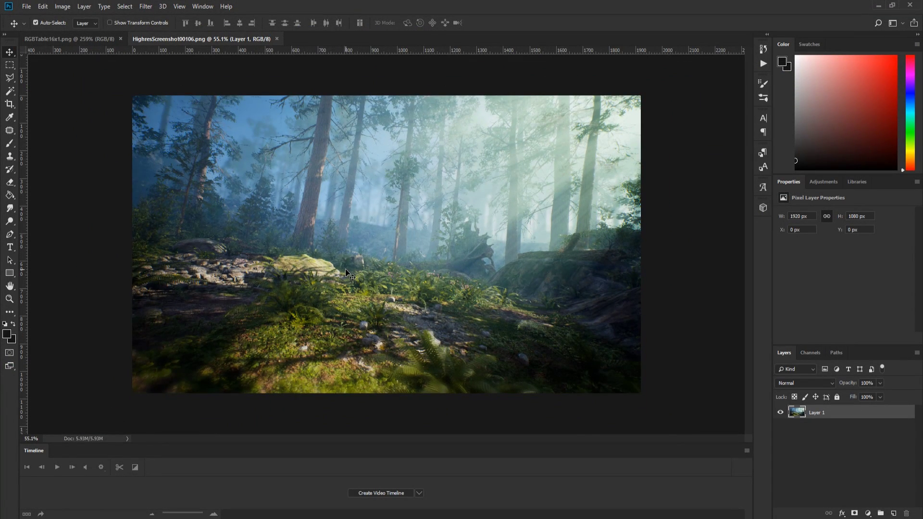
{"action": "scroll", "coordinate": [345, 269], "scroll_direction": "up", "scroll_amount": 1, "text": "alt"}
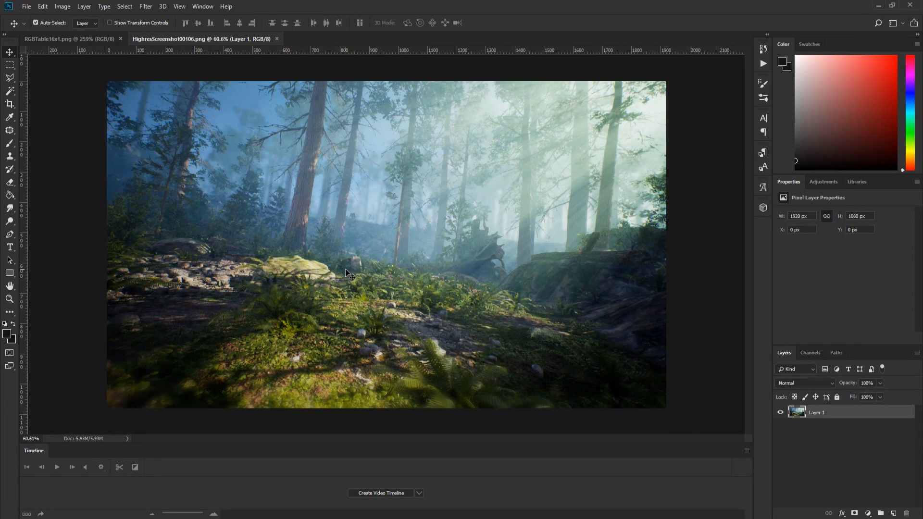
{"action": "left_click", "coordinate": [64, 39]}
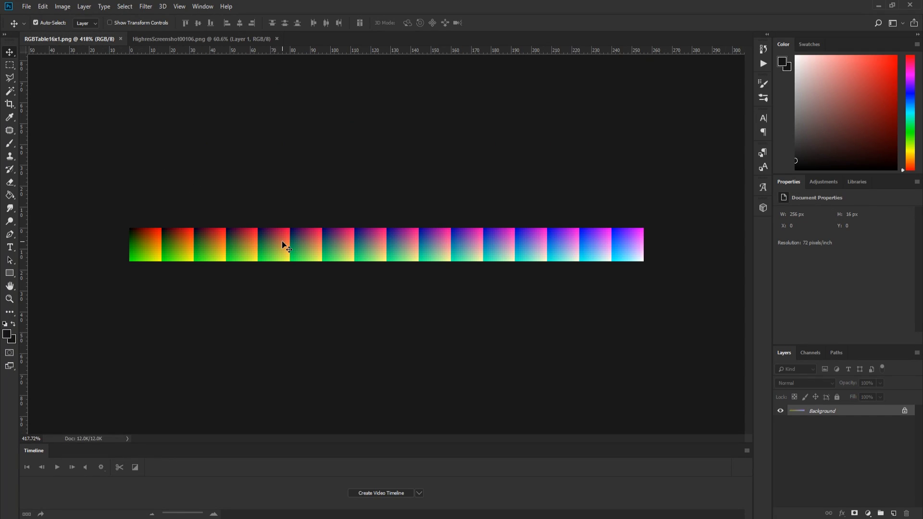
{"action": "scroll", "coordinate": [282, 244], "scroll_direction": "down", "scroll_amount": 2, "text": "alt"}
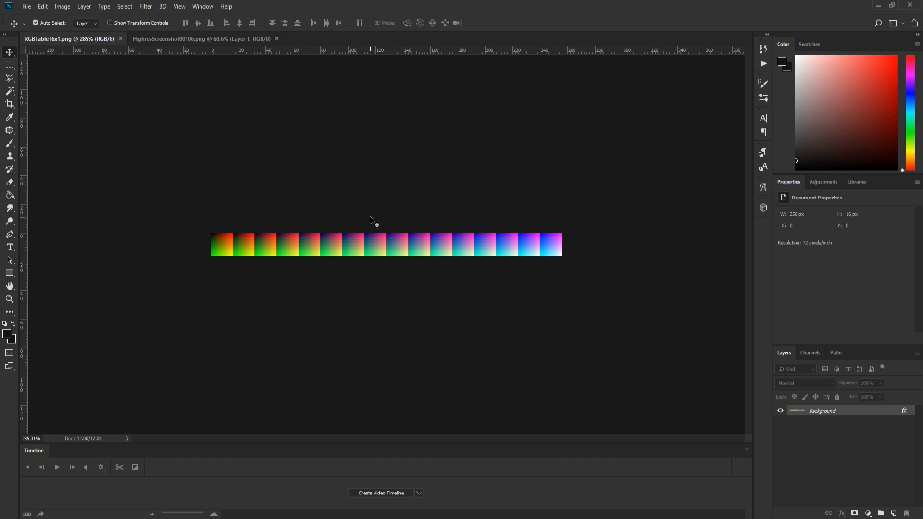
{"action": "scroll", "coordinate": [373, 222], "scroll_direction": "up", "scroll_amount": 2, "text": "alt"}
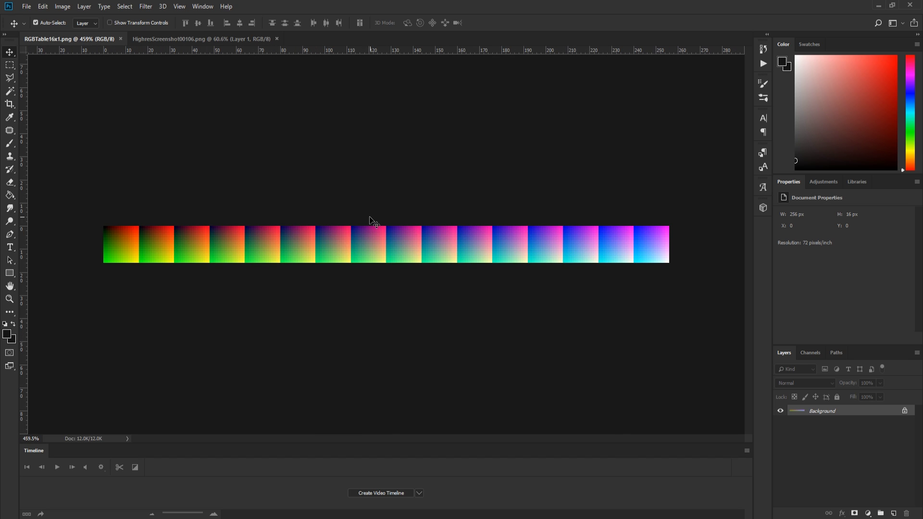
- Return to the HighresScreenshot00106.png document and add a Curves adjustment layer above the forest image
{"action": "left_click", "coordinate": [173, 45]}
{"action": "scroll", "coordinate": [610, 225], "scroll_direction": "up", "scroll_amount": 1, "text": "alt"}
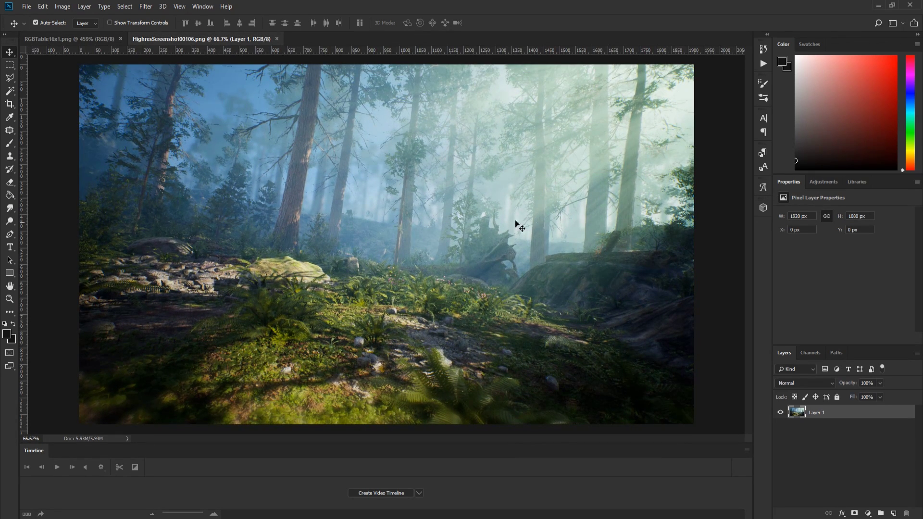
{"action": "left_click", "coordinate": [823, 182]}
{"action": "scroll", "coordinate": [558, 218], "scroll_direction": "down", "scroll_amount": 1, "text": "alt"}
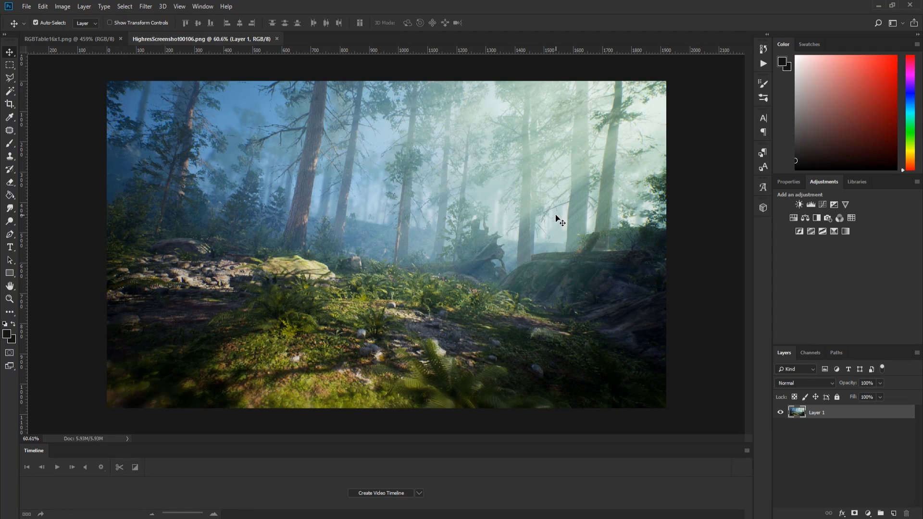
{"action": "scroll", "coordinate": [558, 219], "scroll_direction": "up", "scroll_amount": 1, "text": "alt"}
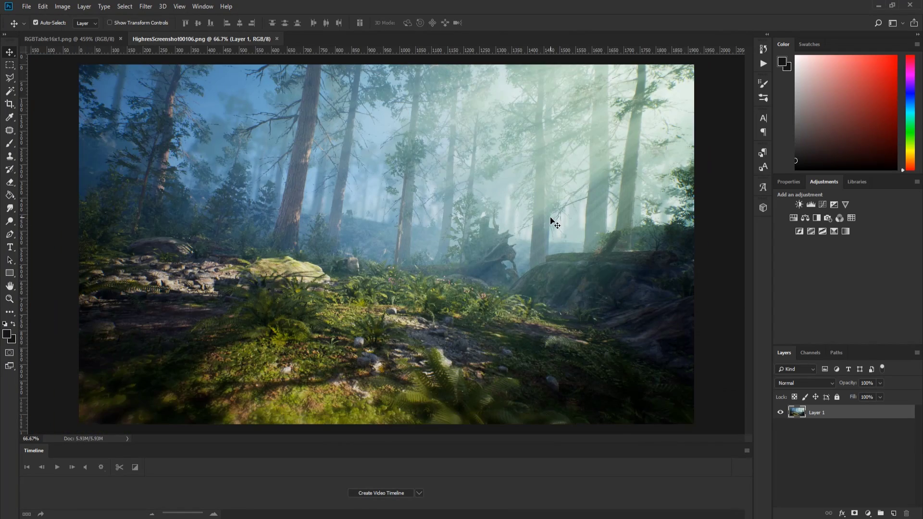
{"action": "left_click", "coordinate": [822, 206]}
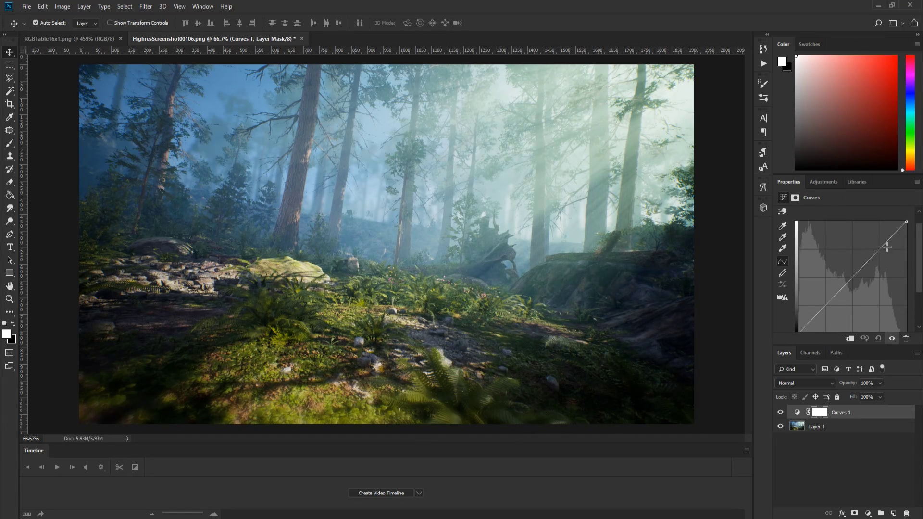
- Shape the curve with a highlight point at input 197, output 210 and a shadow point at input 45, output 38
{"action": "scroll", "coordinate": [887, 240], "scroll_direction": "down", "scroll_amount": 1}
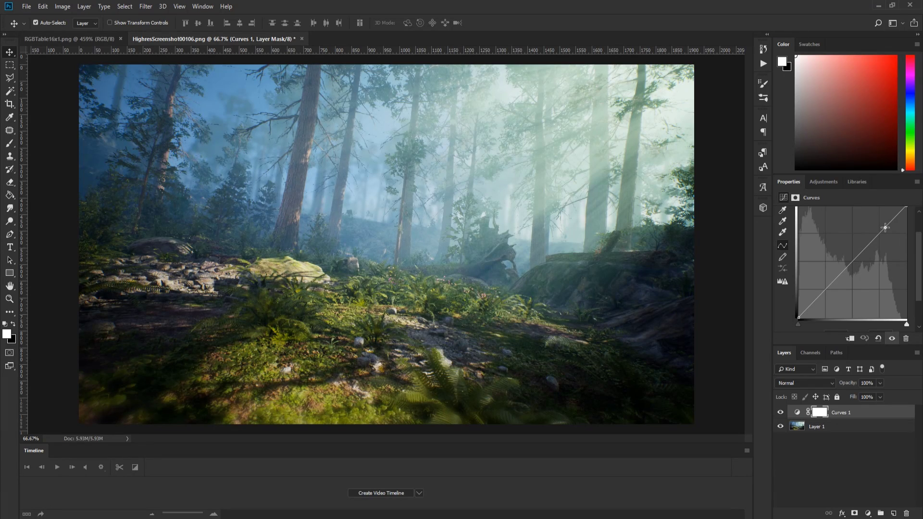
{"action": "left_click_drag", "start_coordinate": [885, 227], "coordinate": [881, 226]}
{"action": "scroll", "coordinate": [876, 263], "scroll_direction": "down", "scroll_amount": 1}
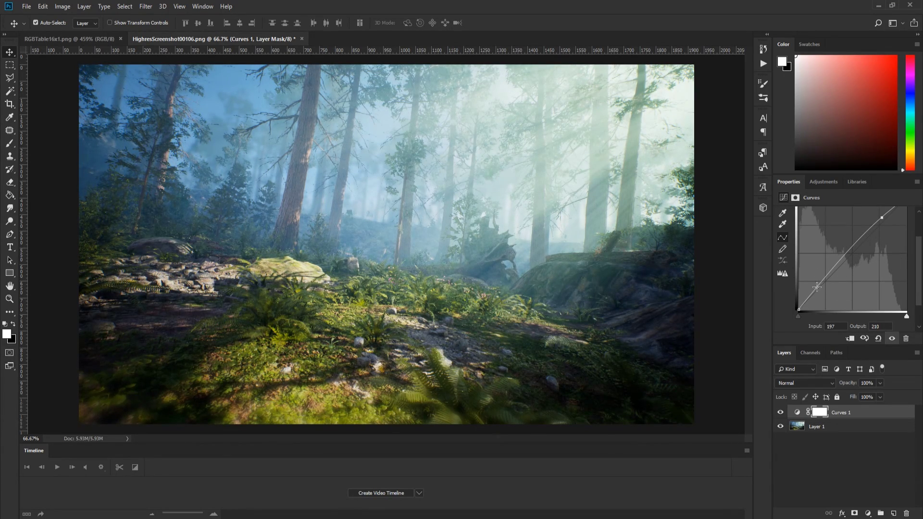
{"action": "left_click_drag", "start_coordinate": [817, 289], "coordinate": [817, 292]}
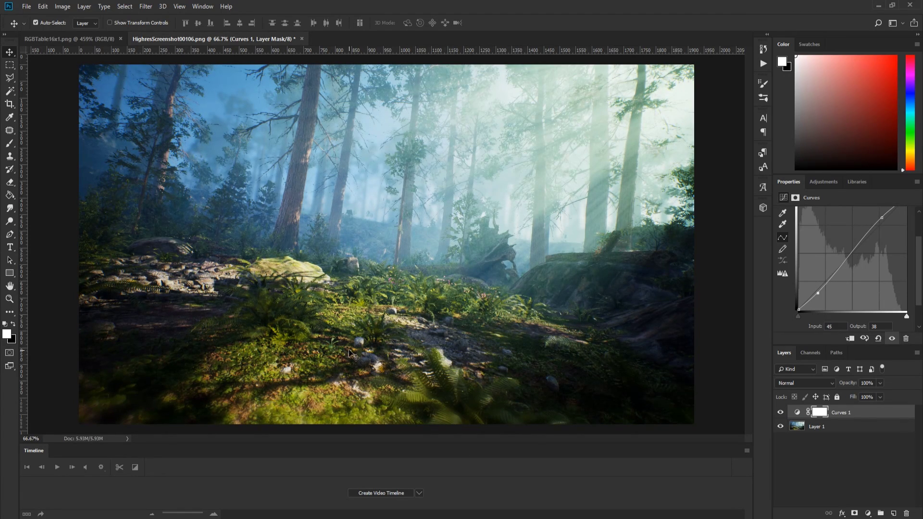
{"action": "scroll", "coordinate": [348, 350], "scroll_direction": "down", "scroll_amount": 1, "text": "alt"}
{"action": "scroll", "coordinate": [355, 352], "scroll_direction": "up", "scroll_amount": 1, "text": "alt"}
- Add a Hue/Saturation adjustment layer, set its Saturation to 5, and toggle the layer's visibility to compare
{"action": "left_click", "coordinate": [824, 182]}
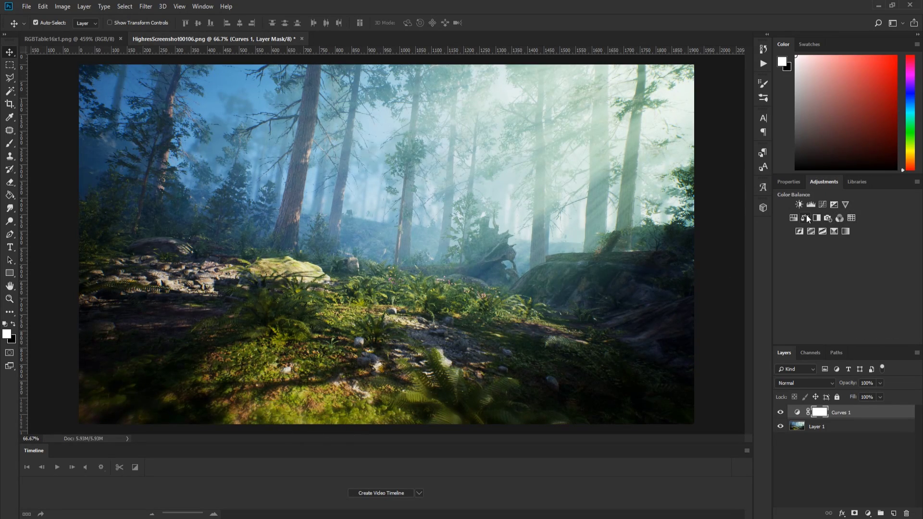
{"action": "left_click", "coordinate": [794, 219]}
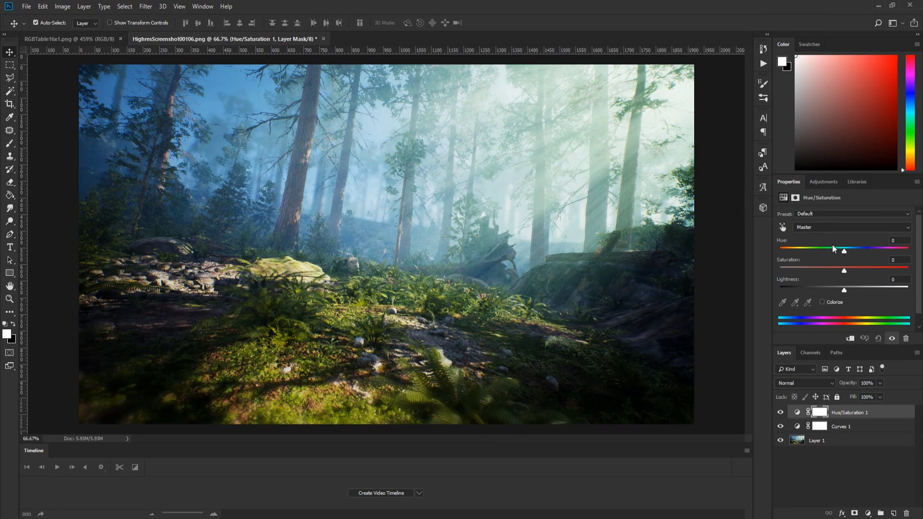
{"action": "left_click", "coordinate": [848, 270]}
{"action": "left_click_drag", "start_coordinate": [849, 267], "coordinate": [885, 270]}
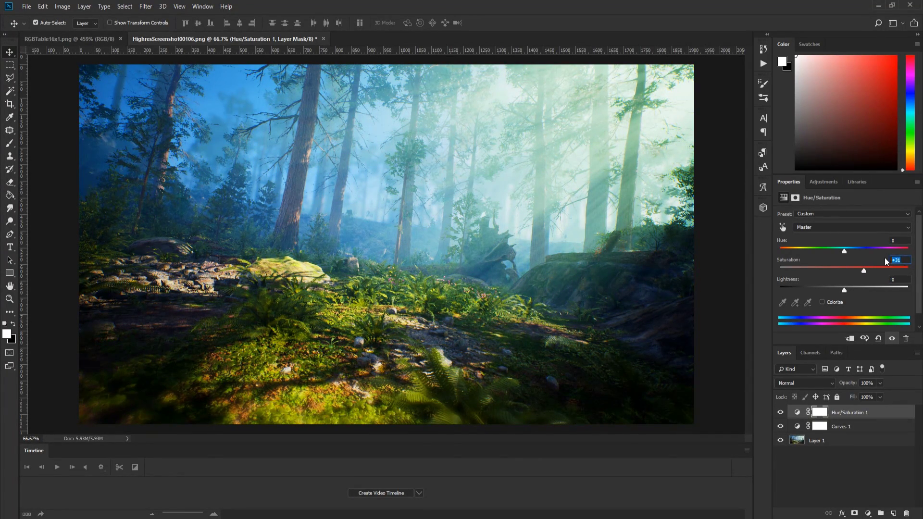
{"action": "type", "text": "5"}
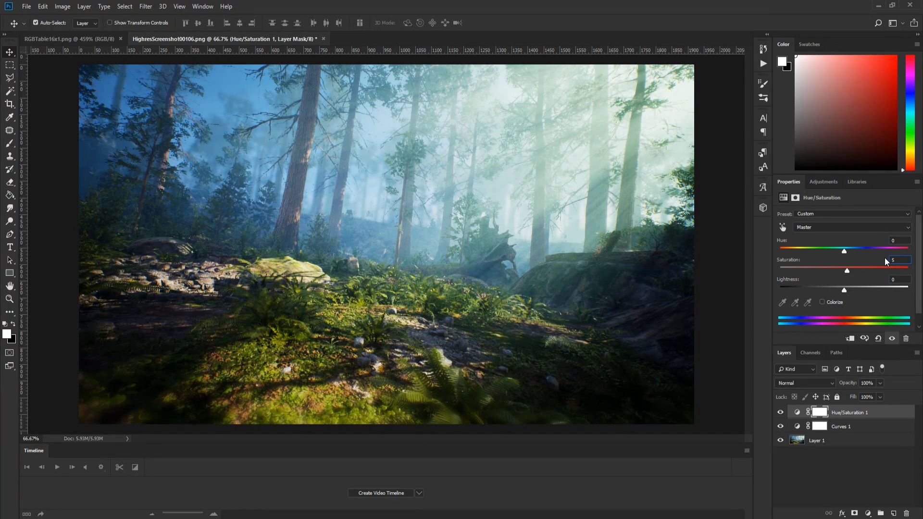
{"action": "left_click", "coordinate": [780, 412]}
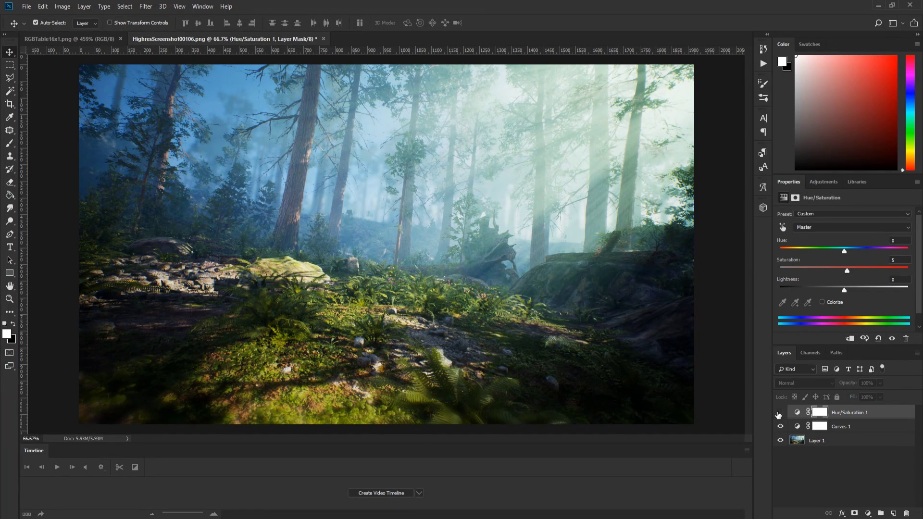
{"action": "left_click", "coordinate": [779, 412]}
{"action": "left_click", "coordinate": [779, 412]}
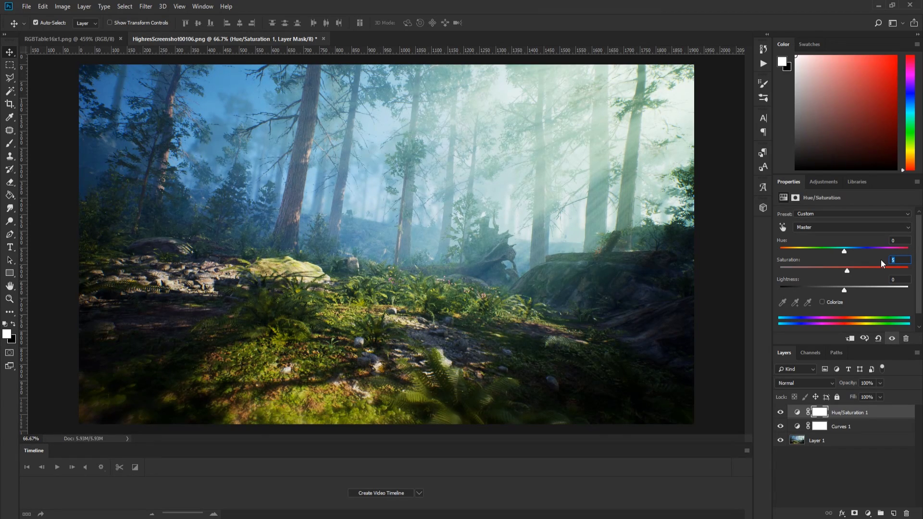
- Set the Hue/Saturation layer's Saturation to 15 and compare the image with the layer hidden and shown
{"action": "type", "text": "15"}
{"action": "left_click", "coordinate": [779, 412]}
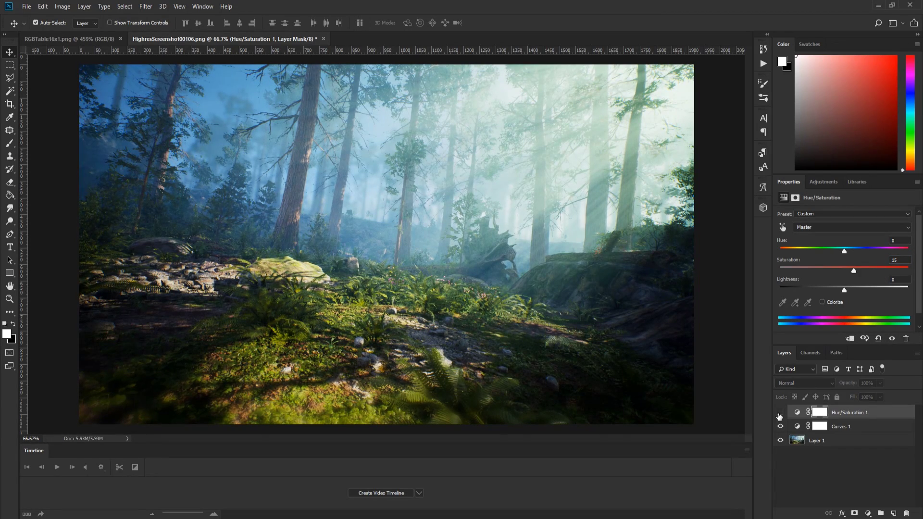
{"action": "left_click", "coordinate": [779, 412]}
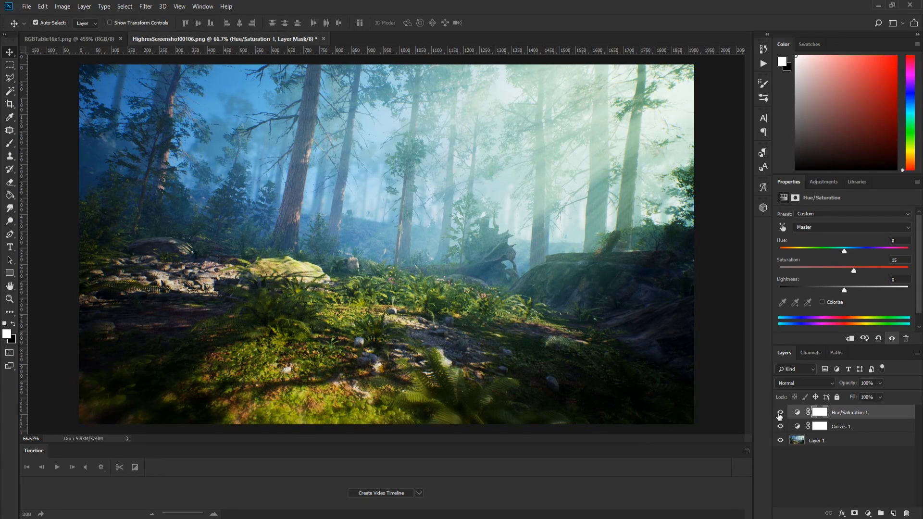
{"action": "scroll", "coordinate": [628, 331], "scroll_direction": "up", "scroll_amount": 1, "text": "alt"}
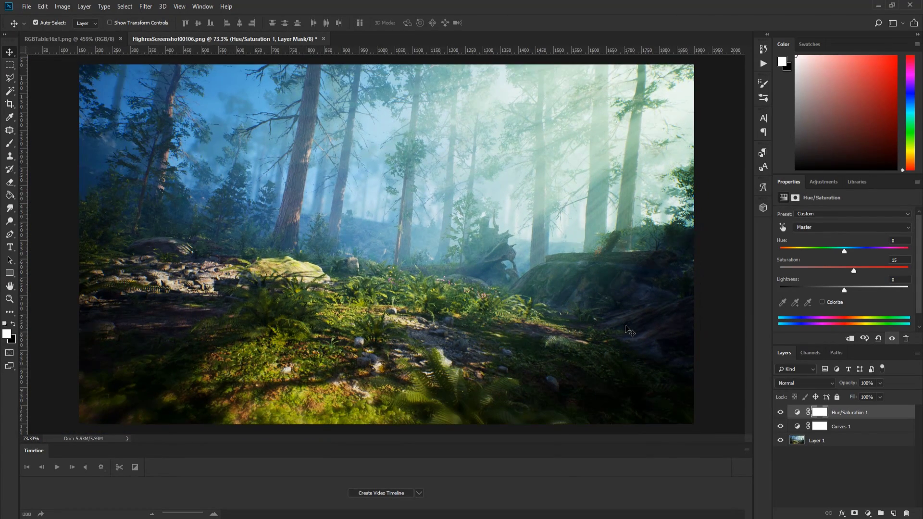
- Set the Hue/Saturation layer's Saturation to 12 and check the result on the forest image
{"action": "type", "text": "12"}
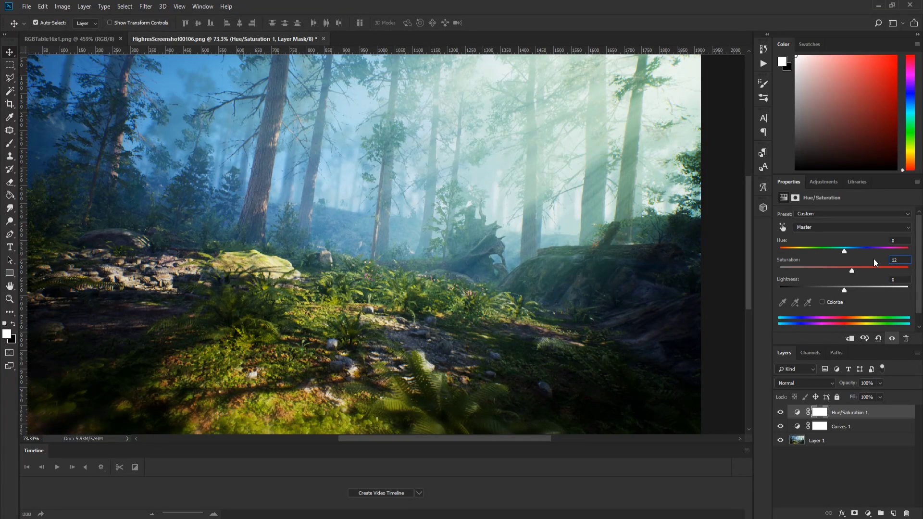
{"action": "key", "text": "Return"}
{"action": "scroll", "coordinate": [506, 245], "scroll_direction": "down", "scroll_amount": 1, "text": "alt"}
{"action": "scroll", "coordinate": [514, 243], "scroll_direction": "up", "scroll_amount": 1, "text": "alt"}
{"action": "scroll", "coordinate": [515, 243], "scroll_direction": "down", "scroll_amount": 1, "text": "alt"}
- Add a Levels adjustment layer and lower its white input level to 243
{"action": "left_click", "coordinate": [822, 183]}
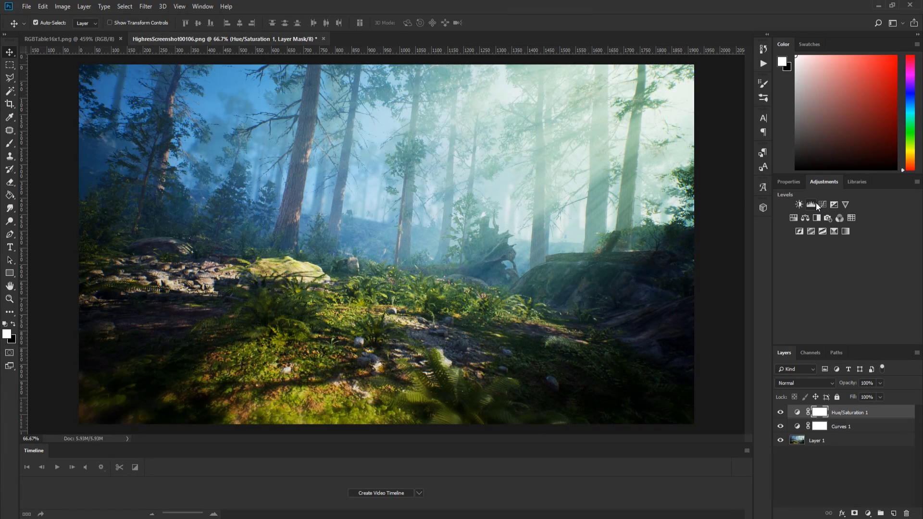
{"action": "left_click", "coordinate": [816, 204]}
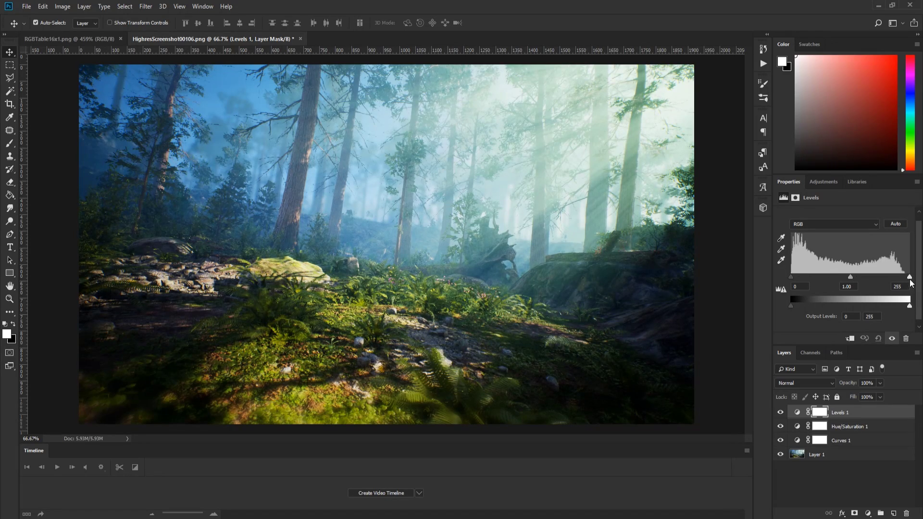
{"action": "mouse_move", "coordinate": [906, 278]}
{"action": "left_mouse_down"}
{"action": "mouse_move", "coordinate": [896, 278]}
{"action": "mouse_move", "coordinate": [905, 279]}
{"action": "left_mouse_up"}
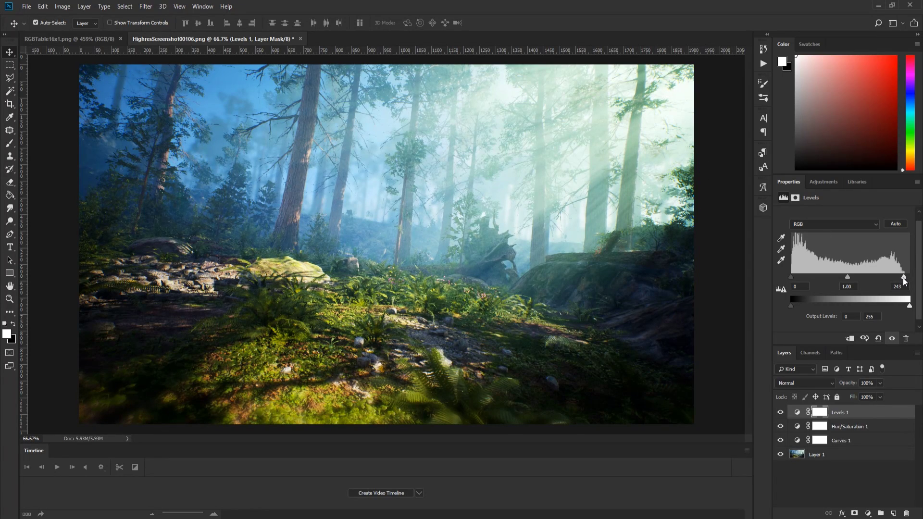
- Add an Exposure adjustment layer and raise its Exposure to +0.17
{"action": "left_click", "coordinate": [826, 182]}
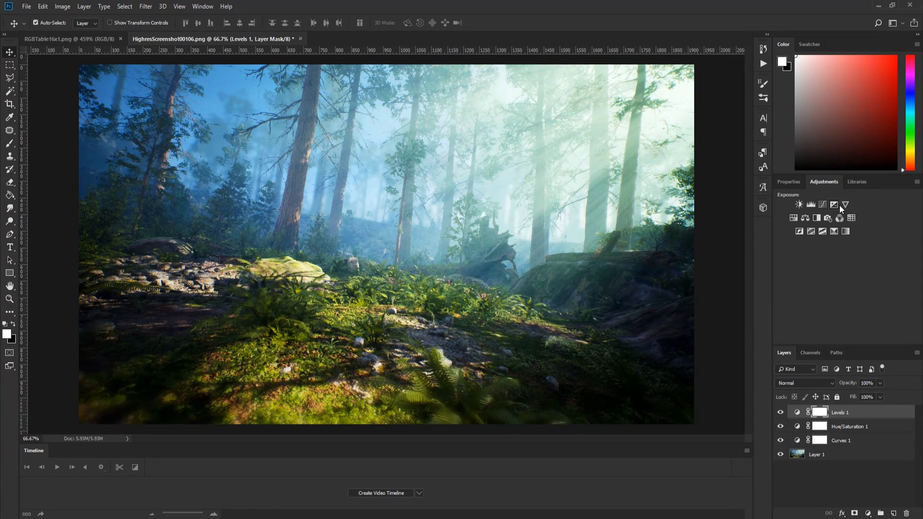
{"action": "left_click", "coordinate": [834, 204]}
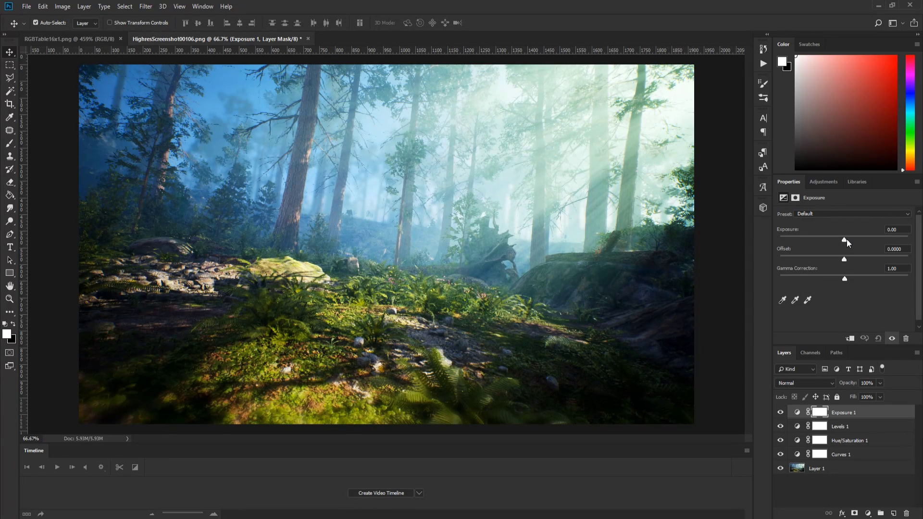
{"action": "left_click_drag", "start_coordinate": [846, 238], "coordinate": [846, 238]}
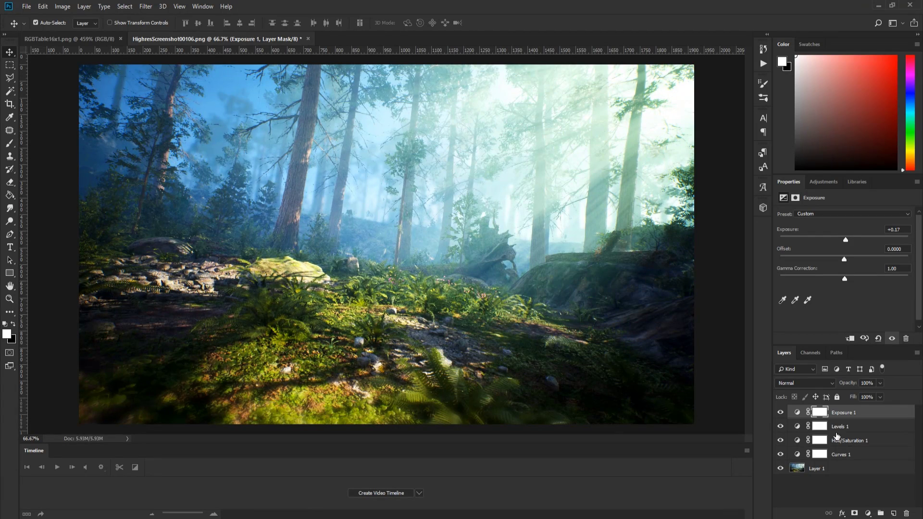
- Compare the image with the Exposure layer and the Levels layer each hidden and shown
{"action": "left_click", "coordinate": [779, 413]}
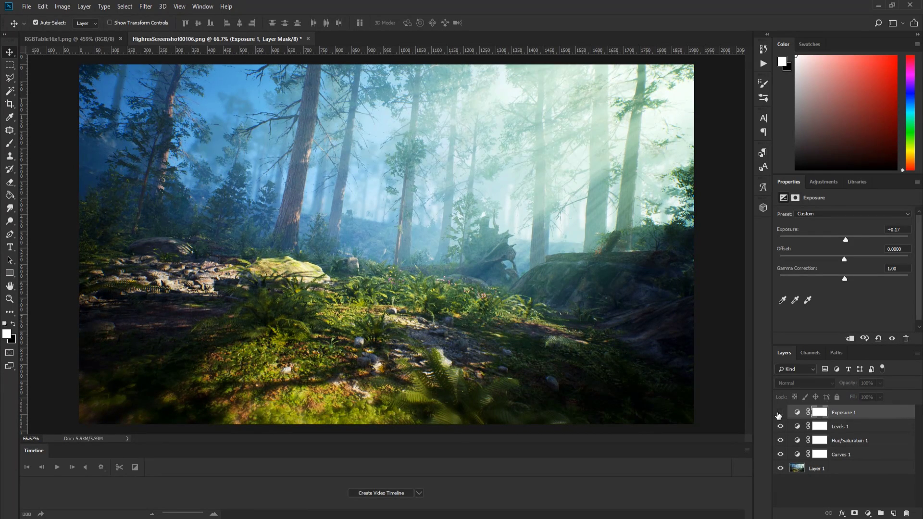
{"action": "left_click", "coordinate": [779, 413]}
{"action": "left_click", "coordinate": [779, 413]}
{"action": "left_click", "coordinate": [778, 413]}
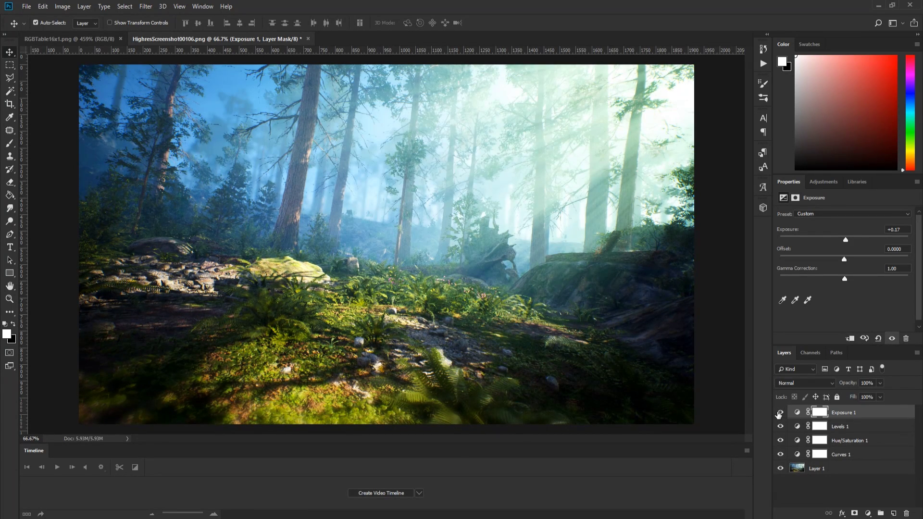
{"action": "left_click", "coordinate": [779, 414]}
{"action": "left_click", "coordinate": [779, 414]}
{"action": "scroll", "coordinate": [626, 384], "scroll_direction": "down", "scroll_amount": 1}
{"action": "scroll", "coordinate": [626, 383], "scroll_direction": "up", "scroll_amount": 1}
{"action": "left_click", "coordinate": [782, 428]}
{"action": "left_click", "coordinate": [782, 428]}
{"action": "left_click", "coordinate": [782, 427]}
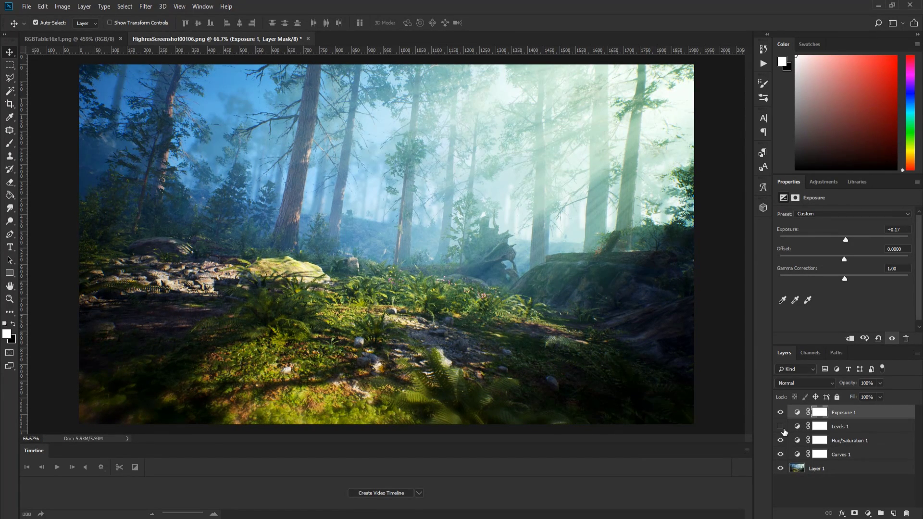
{"action": "left_click", "coordinate": [782, 427]}
- Add a Color Lookup adjustment layer using the FoggyNight.3DL 3D LUT and set the layer's opacity to 20%
{"action": "left_click", "coordinate": [823, 182]}
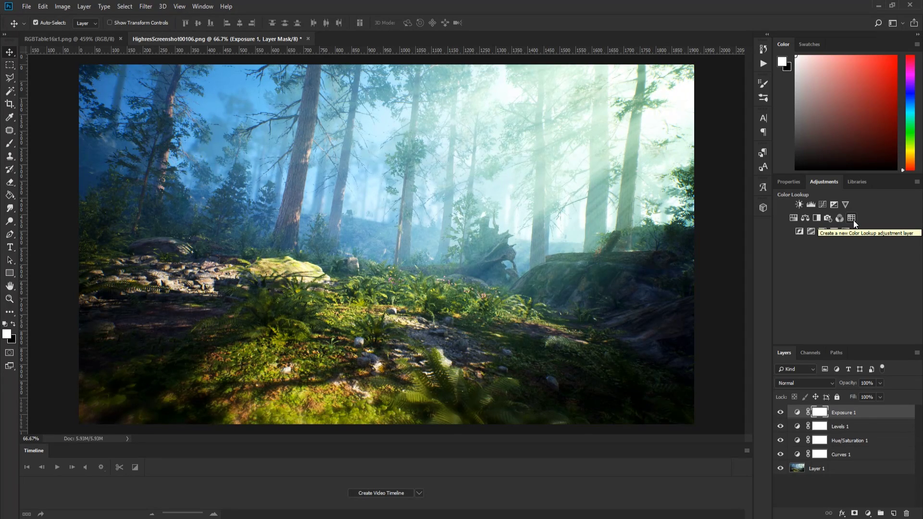
{"action": "left_click", "coordinate": [851, 219]}
{"action": "left_click", "coordinate": [838, 215]}
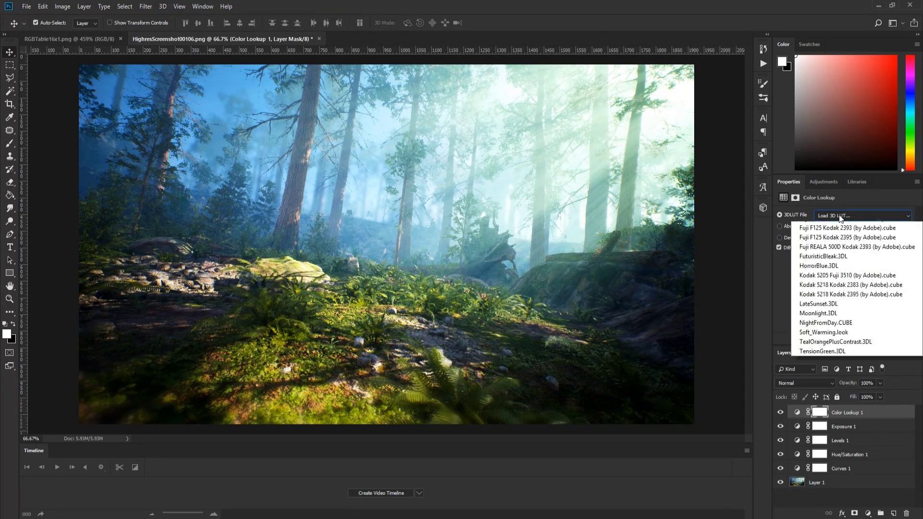
{"action": "left_click", "coordinate": [820, 350]}
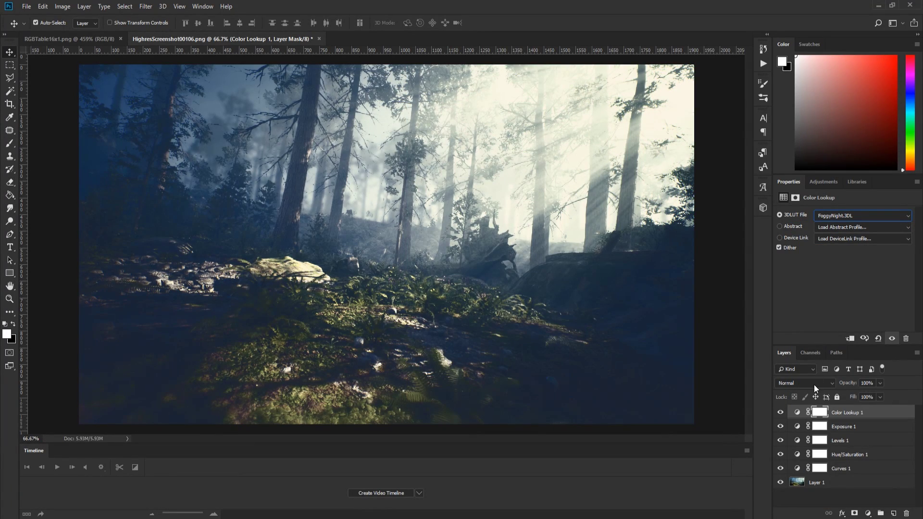
{"action": "left_click_drag", "start_coordinate": [874, 383], "coordinate": [853, 381]}
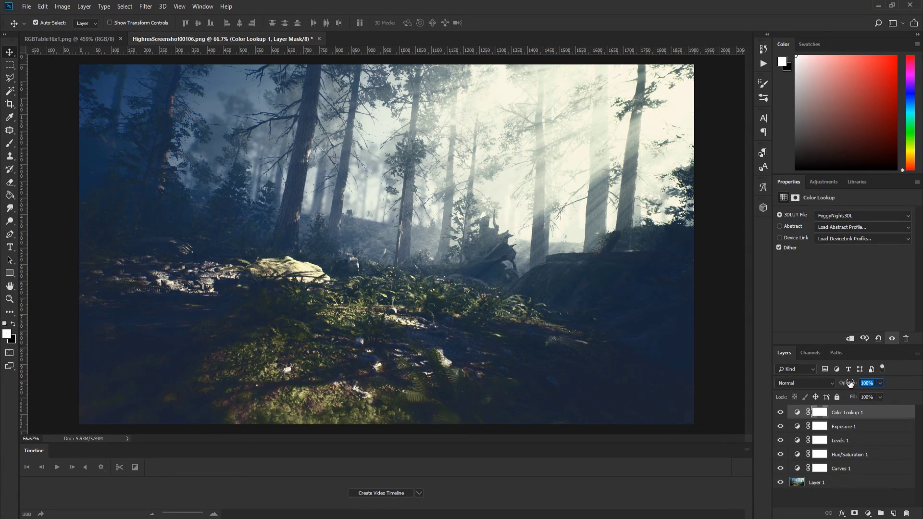
{"action": "type", "text": "20"}
{"action": "key", "text": "Return"}
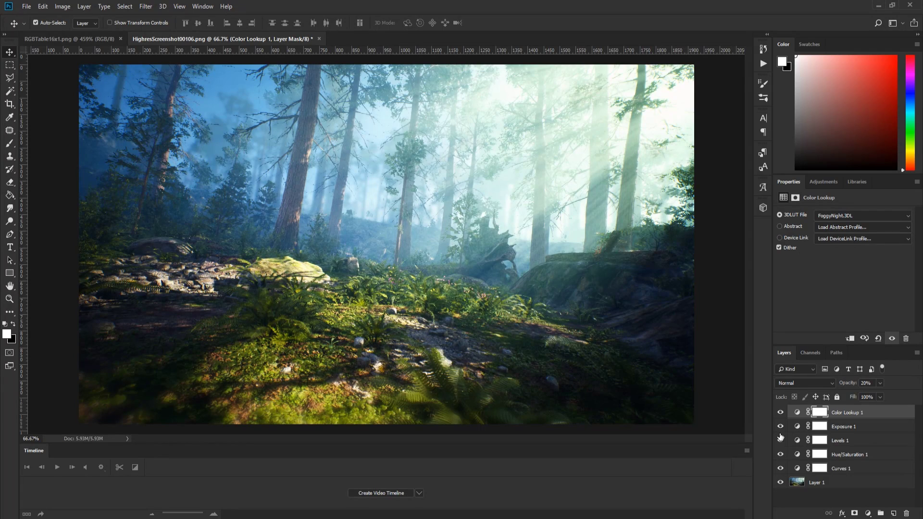
- Examine the Color Lookup layer's effect on the forest image at different magnifications, with the layer hidden and shown
{"action": "left_click", "coordinate": [780, 415]}
{"action": "left_click", "coordinate": [779, 416]}
{"action": "left_click", "coordinate": [780, 413]}
{"action": "key", "text": "ctrl+minus"}
{"action": "scroll", "coordinate": [548, 365], "scroll_direction": "up", "scroll_amount": 4, "text": "alt"}
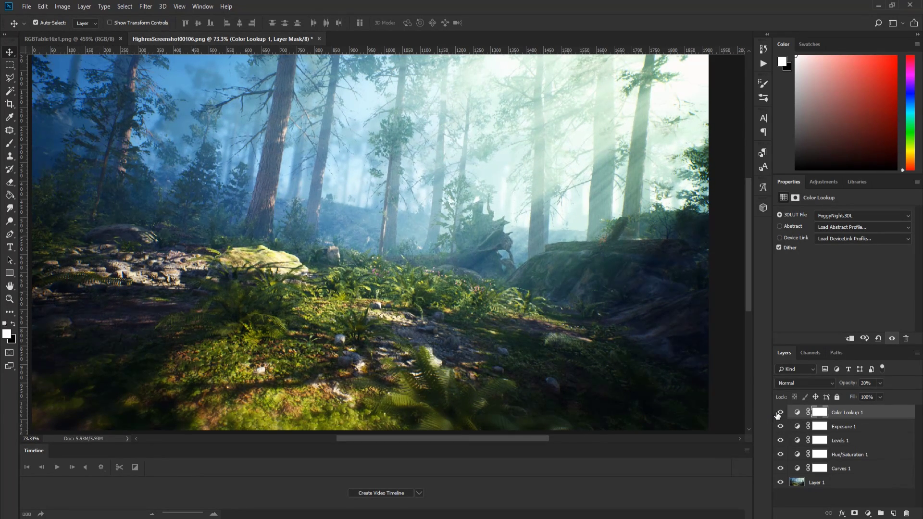
{"action": "scroll", "coordinate": [751, 400], "scroll_direction": "down", "scroll_amount": 2, "text": "alt"}
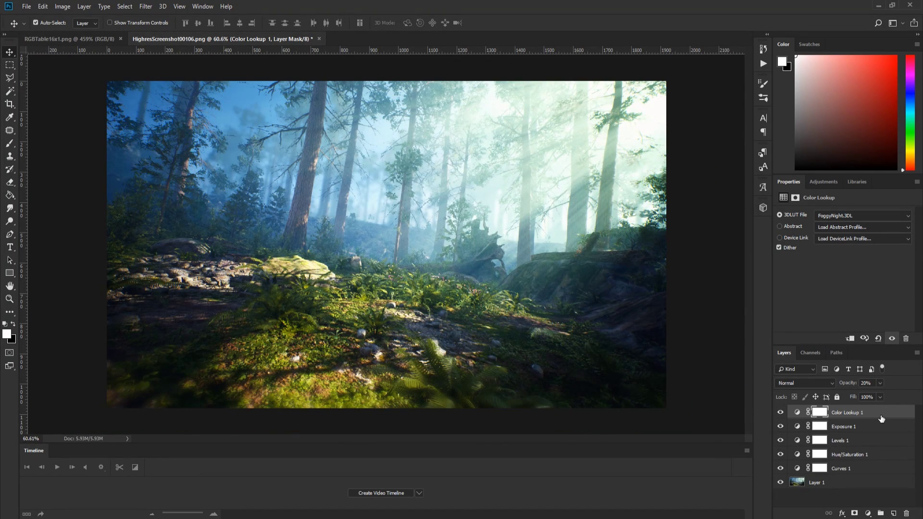
{"action": "left_click", "coordinate": [880, 418]}
{"action": "scroll", "coordinate": [479, 314], "scroll_direction": "down", "scroll_amount": 2, "text": "alt"}
{"action": "scroll", "coordinate": [477, 313], "scroll_direction": "down", "scroll_amount": 1, "text": "alt"}
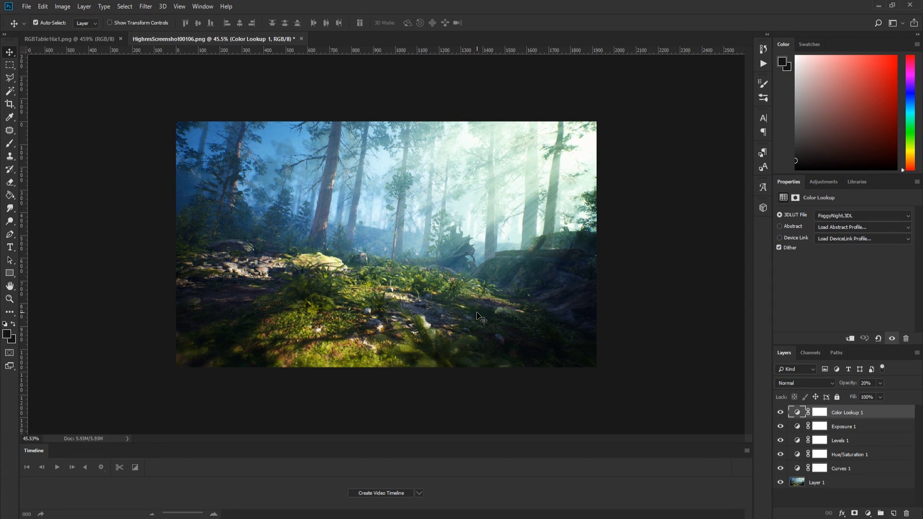
{"action": "scroll", "coordinate": [480, 313], "scroll_direction": "up", "scroll_amount": 3, "text": "alt"}
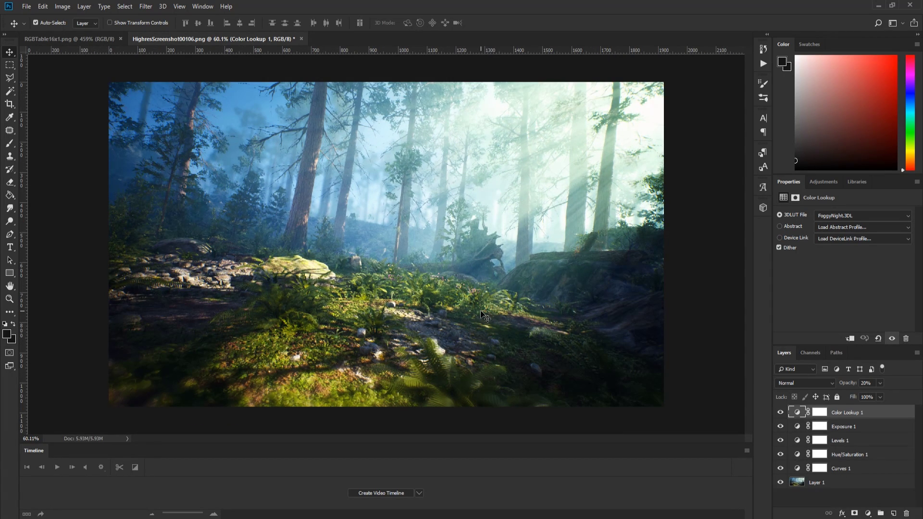
{"action": "scroll", "coordinate": [480, 311], "scroll_direction": "up", "scroll_amount": 2, "text": "alt"}
{"action": "scroll", "coordinate": [480, 311], "scroll_direction": "down", "scroll_amount": 1, "text": "alt"}
{"action": "left_click", "coordinate": [780, 412]}
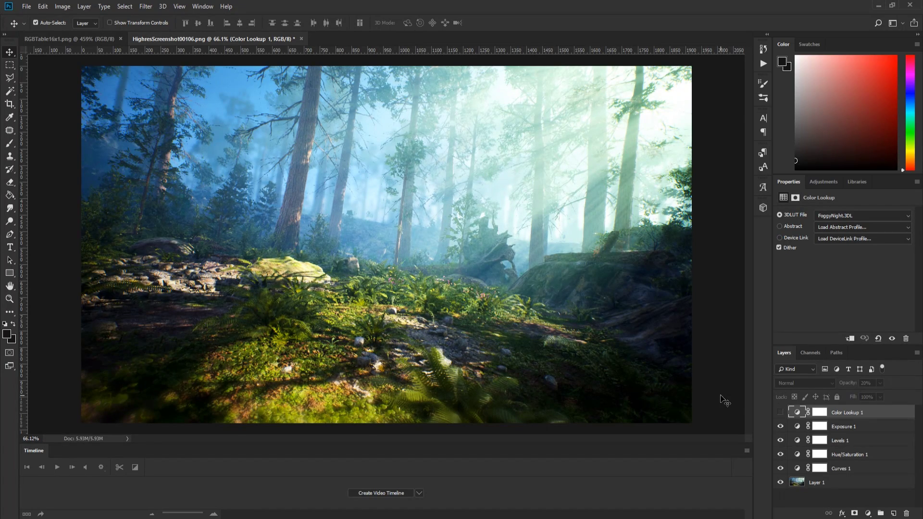
{"action": "left_click", "coordinate": [780, 412]}
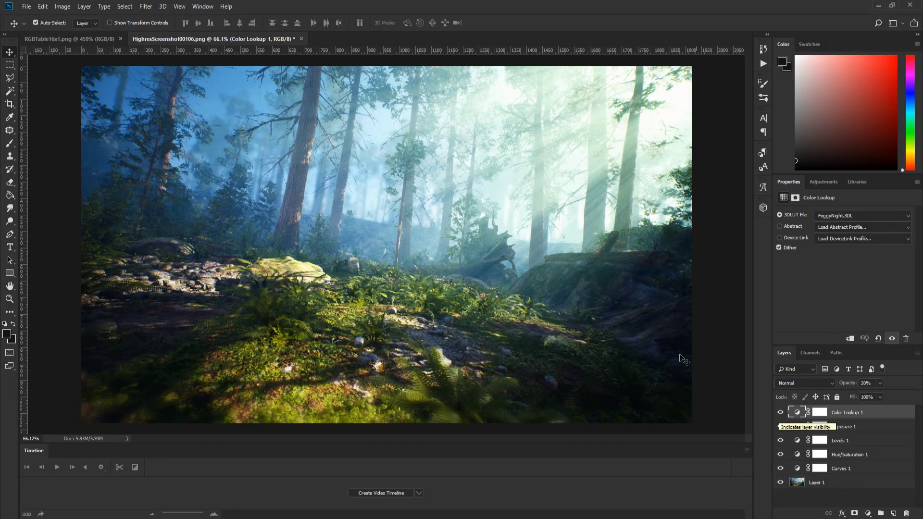
{"action": "scroll", "coordinate": [605, 317], "scroll_direction": "down", "scroll_amount": 3, "text": "alt"}
{"action": "scroll", "coordinate": [604, 317], "scroll_direction": "up", "scroll_amount": 2, "text": "alt"}
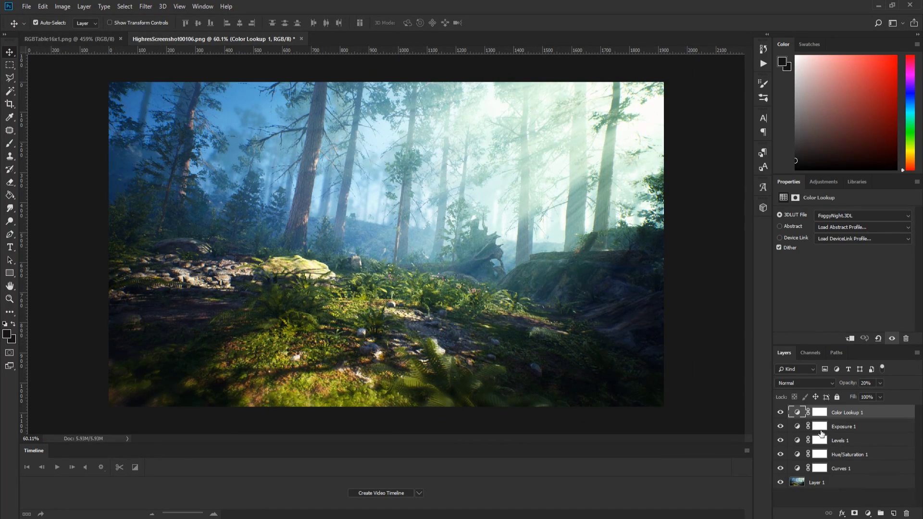
{"action": "double_click", "coordinate": [844, 416]}
{"action": "left_click", "coordinate": [890, 414]}
{"action": "scroll", "coordinate": [633, 326], "scroll_direction": "down", "scroll_amount": 2, "text": "alt"}
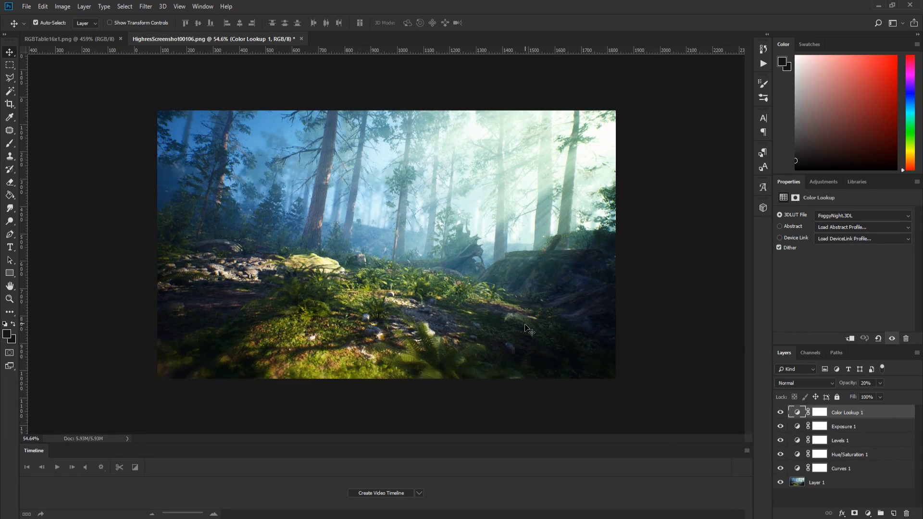
{"action": "scroll", "coordinate": [587, 361], "scroll_direction": "up", "scroll_amount": 4, "text": "alt"}
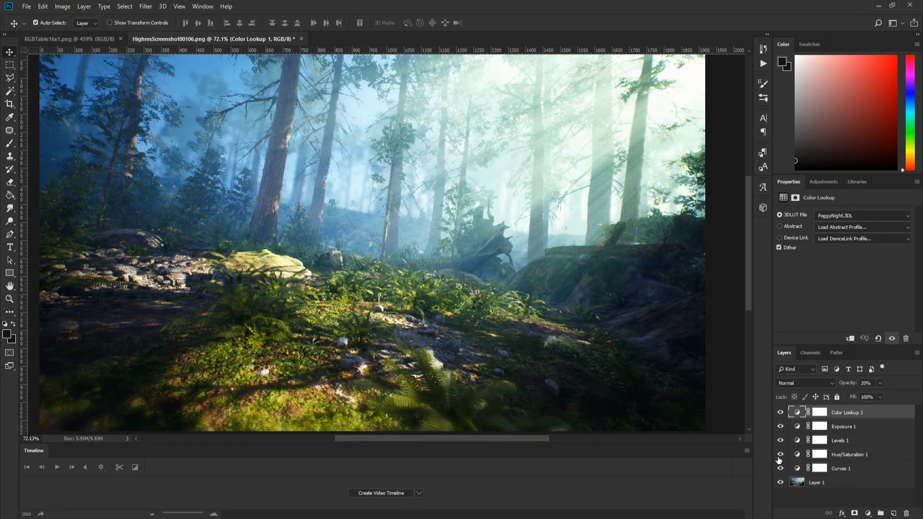
- Add a Gradient Map adjustment layer above the Color Lookup layer using the Black, White gradient preset
{"action": "left_click", "coordinate": [817, 184]}
{"action": "scroll", "coordinate": [567, 220], "scroll_direction": "down", "scroll_amount": 1, "text": "alt"}
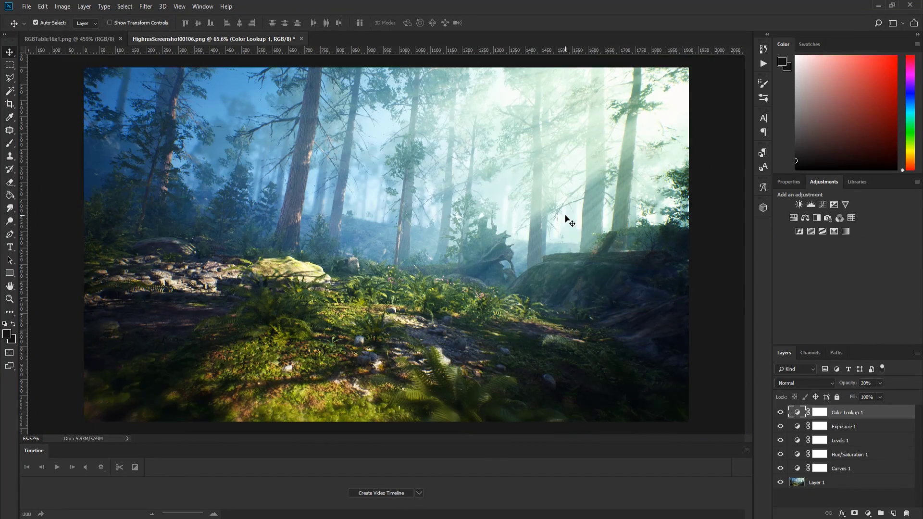
{"action": "left_click", "coordinate": [845, 232]}
{"action": "left_click", "coordinate": [824, 218]}
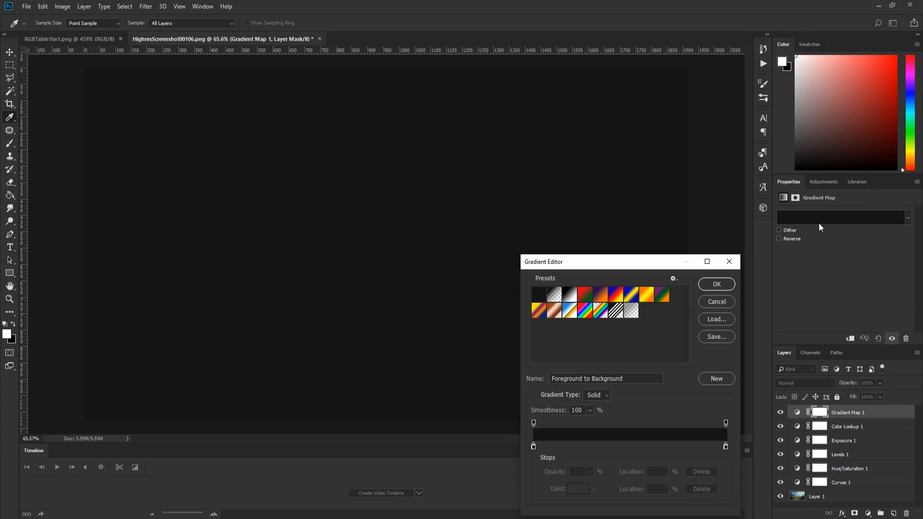
{"action": "left_click", "coordinate": [568, 297]}
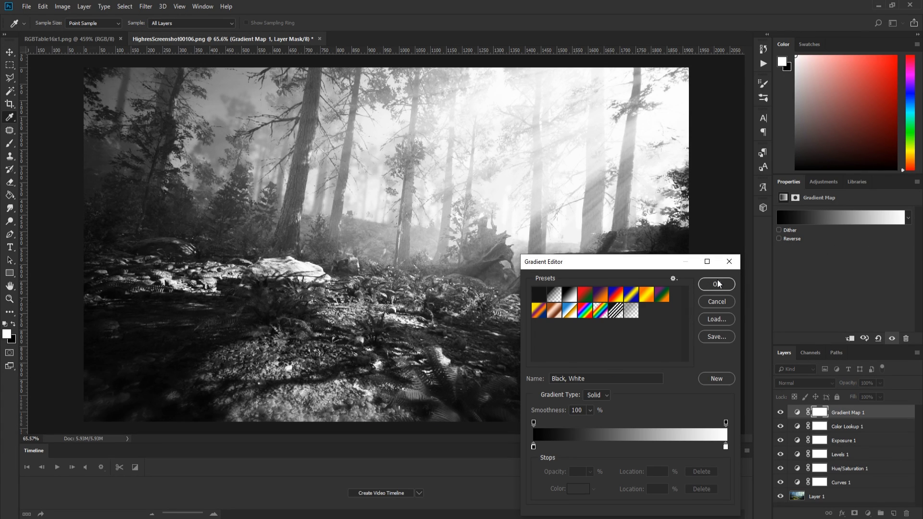
{"action": "left_click", "coordinate": [717, 284]}
- Blend the Gradient Map layer in Soft Light at 11% opacity and compare the image with it hidden and shown
{"action": "left_click", "coordinate": [794, 383]}
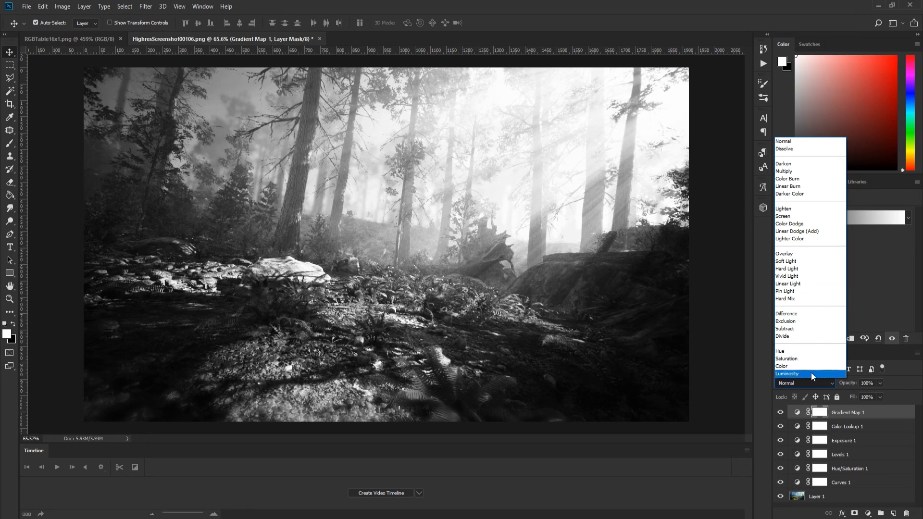
{"action": "left_click", "coordinate": [779, 261]}
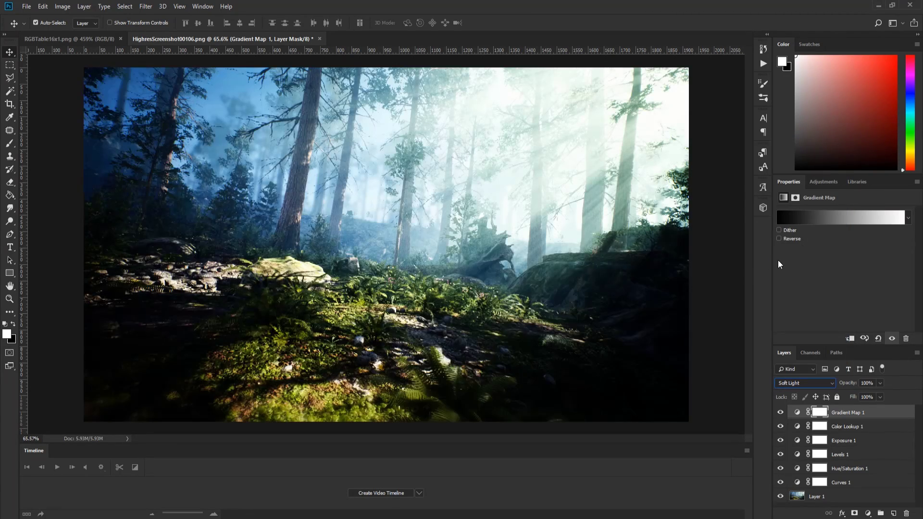
{"action": "left_click", "coordinate": [879, 382]}
{"action": "left_click_drag", "start_coordinate": [868, 395], "coordinate": [851, 403]}
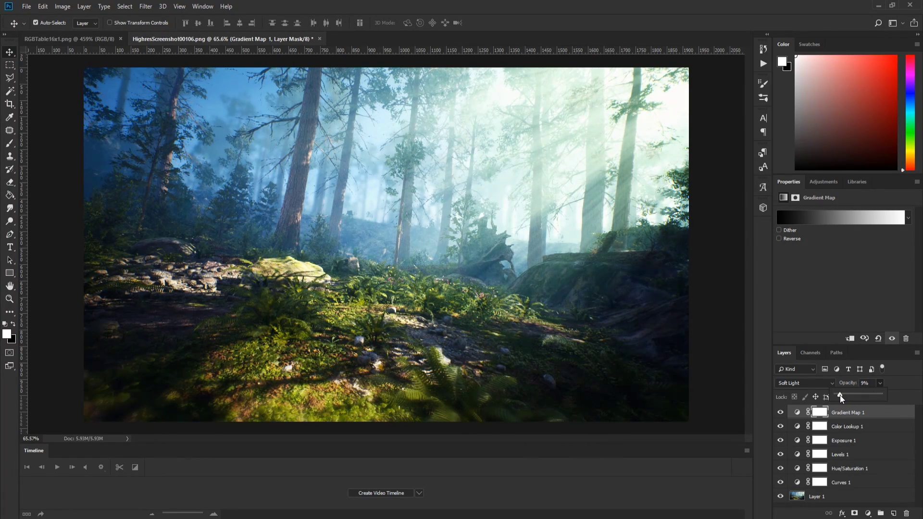
{"action": "left_click_drag", "start_coordinate": [840, 395], "coordinate": [843, 394]}
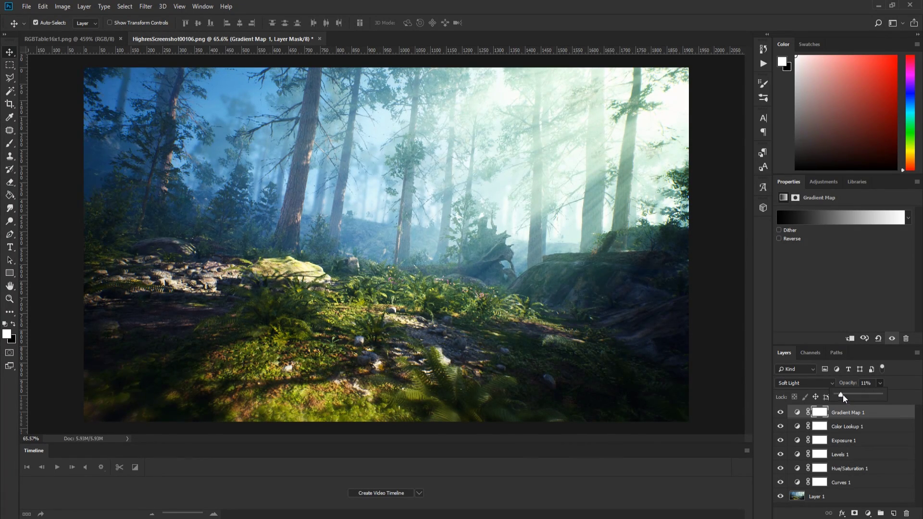
{"action": "left_click", "coordinate": [780, 414]}
{"action": "left_click", "coordinate": [780, 414]}
- Group all the adjustment layers from Gradient Map to Curves and copy the group into the RGBTable16x1.png document
{"action": "left_click", "coordinate": [859, 482], "text": "shift"}
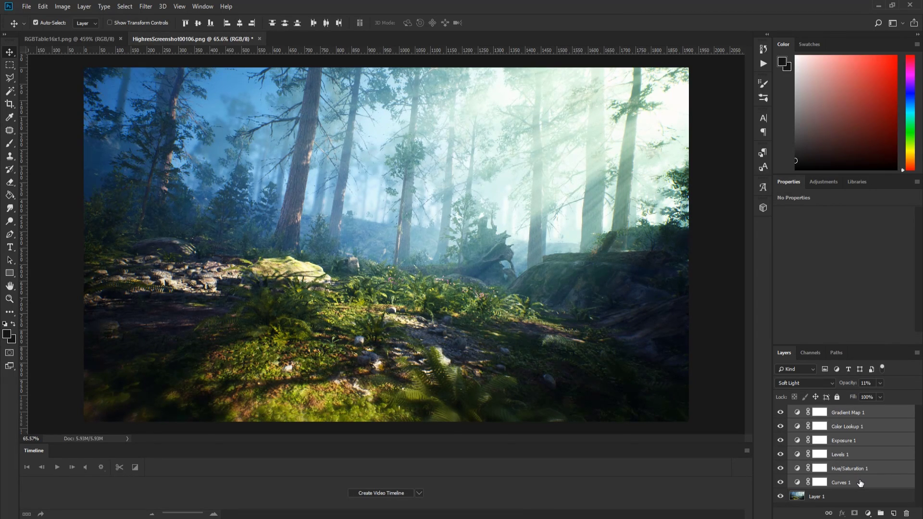
{"action": "key", "text": "ctrl+g"}
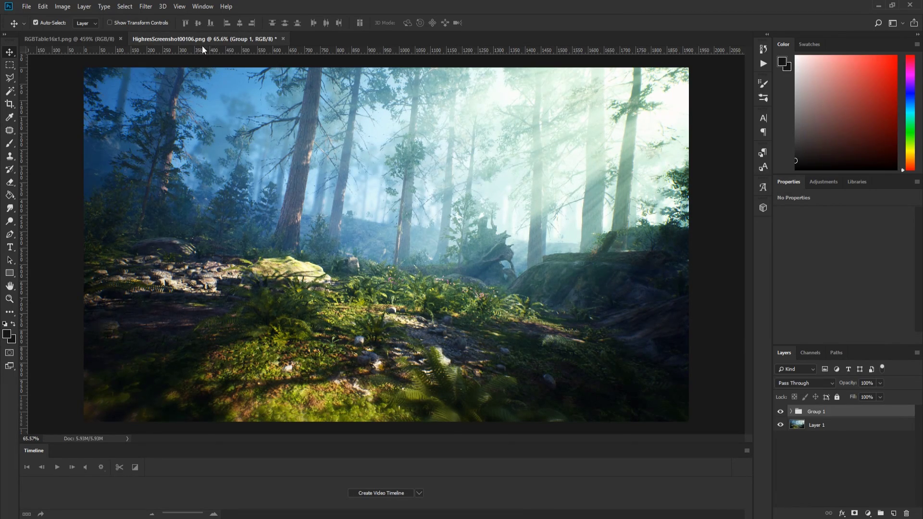
{"action": "left_click_drag", "start_coordinate": [173, 46], "coordinate": [51, 108]}
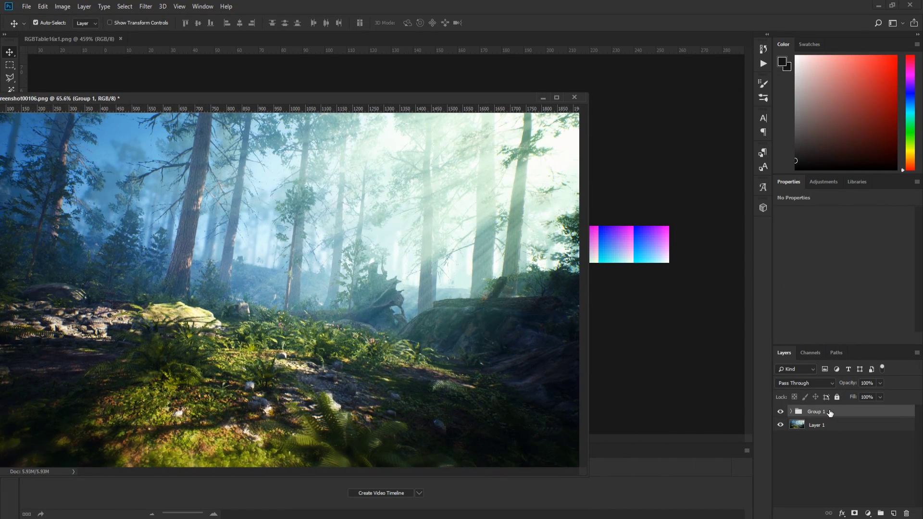
{"action": "left_click_drag", "start_coordinate": [828, 412], "coordinate": [640, 248]}
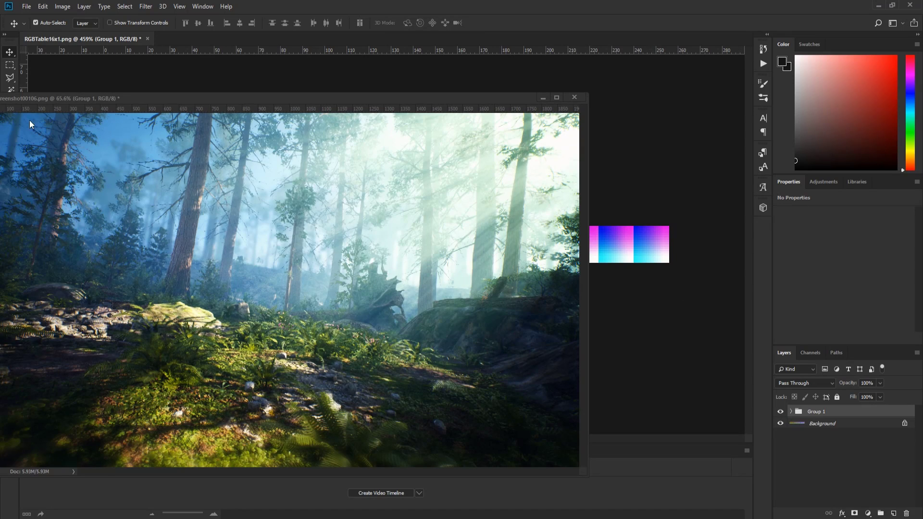
- Dock the forest screenshot window, return to RGBTable16x1.png and compare the color table with Group 1 hidden and shown
{"action": "left_click_drag", "start_coordinate": [16, 102], "coordinate": [234, 50]}
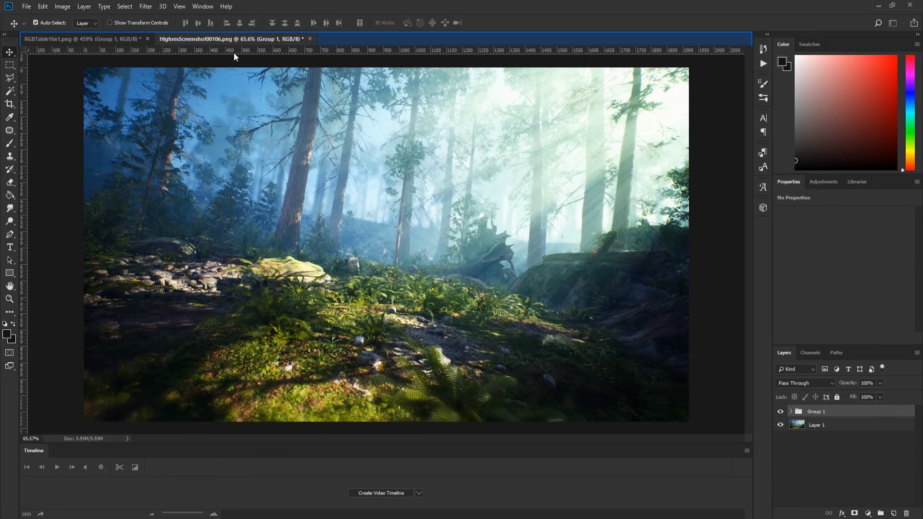
{"action": "left_click", "coordinate": [62, 41]}
{"action": "scroll", "coordinate": [270, 240], "scroll_direction": "up", "scroll_amount": 1, "text": "alt"}
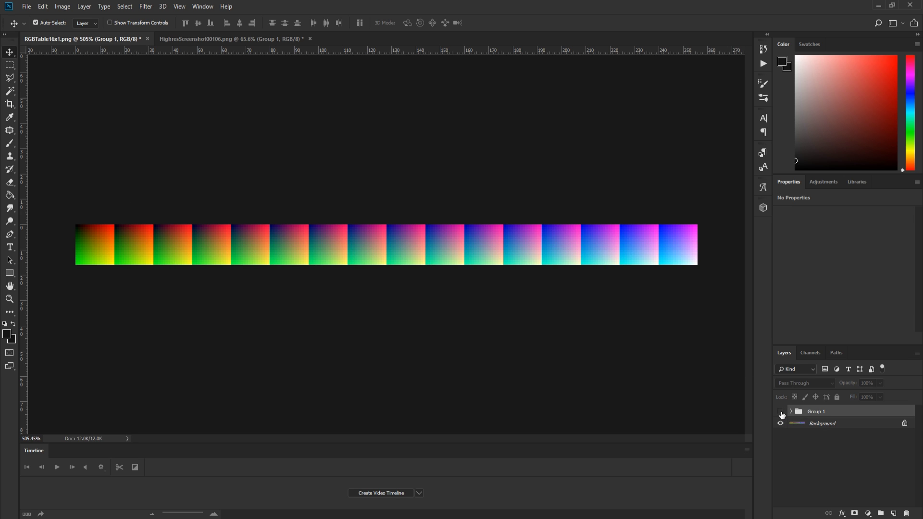
{"action": "left_click", "coordinate": [781, 414]}
{"action": "scroll", "coordinate": [634, 275], "scroll_direction": "up", "scroll_amount": 5, "text": "alt"}
{"action": "scroll", "coordinate": [601, 292], "scroll_direction": "down", "scroll_amount": 3, "text": "alt"}
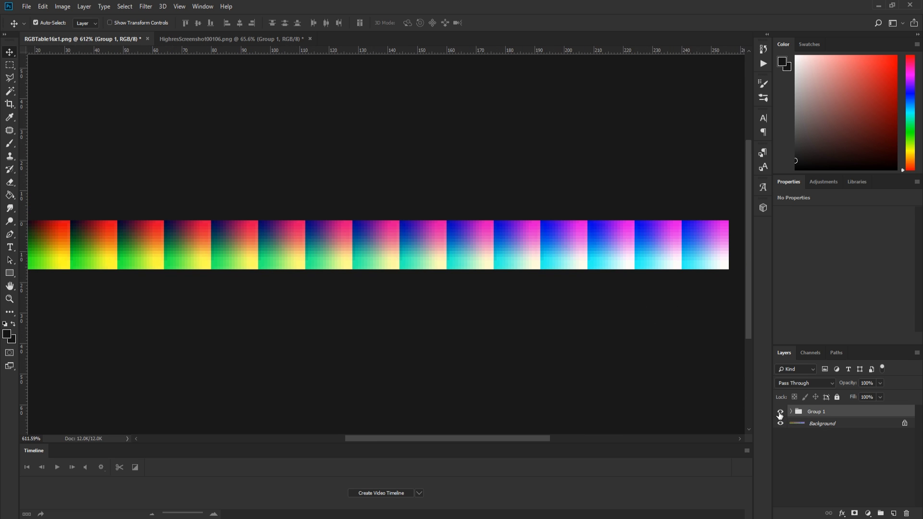
{"action": "scroll", "coordinate": [542, 351], "scroll_direction": "down", "scroll_amount": 3, "text": "alt"}
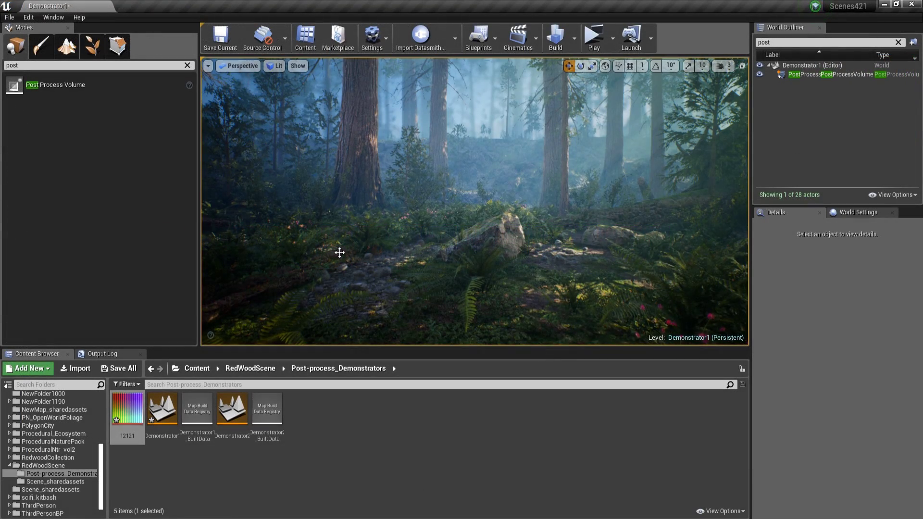
- Switch to Unreal Editor, open the 12121 texture from the Post-process_Demonstrators folder and examine its color strip at different zoom levels
{"action": "key", "text": "s"}
{"action": "right_click_drag", "start_coordinate": [340, 252], "coordinate": [317, 298]}
{"action": "key", "text": "s"}
{"action": "left_click", "coordinate": [132, 406]}
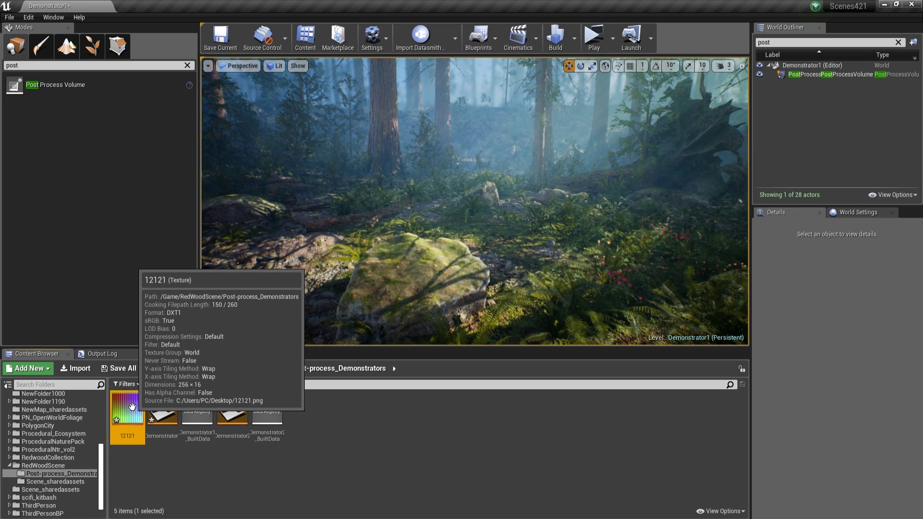
{"action": "double_click", "coordinate": [132, 407]}
{"action": "scroll", "coordinate": [172, 313], "scroll_direction": "down", "scroll_amount": 6}
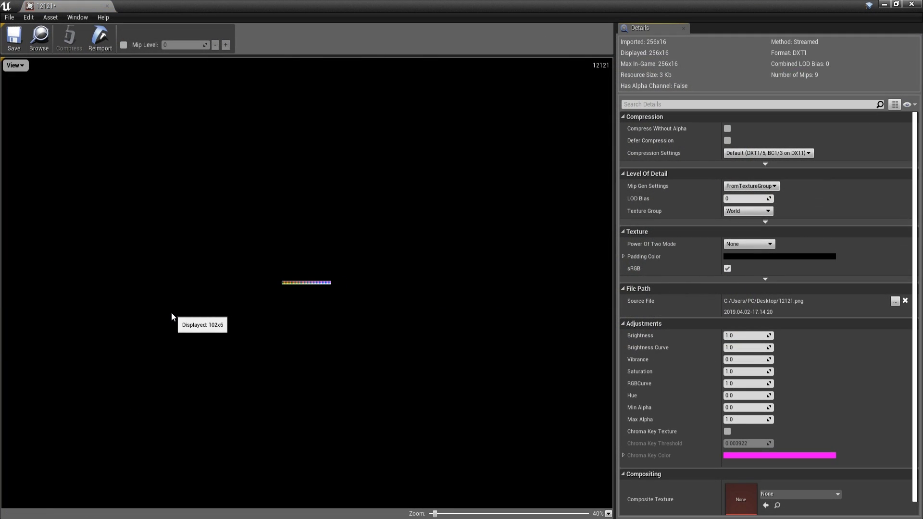
{"action": "scroll", "coordinate": [172, 313], "scroll_direction": "up", "scroll_amount": 10}
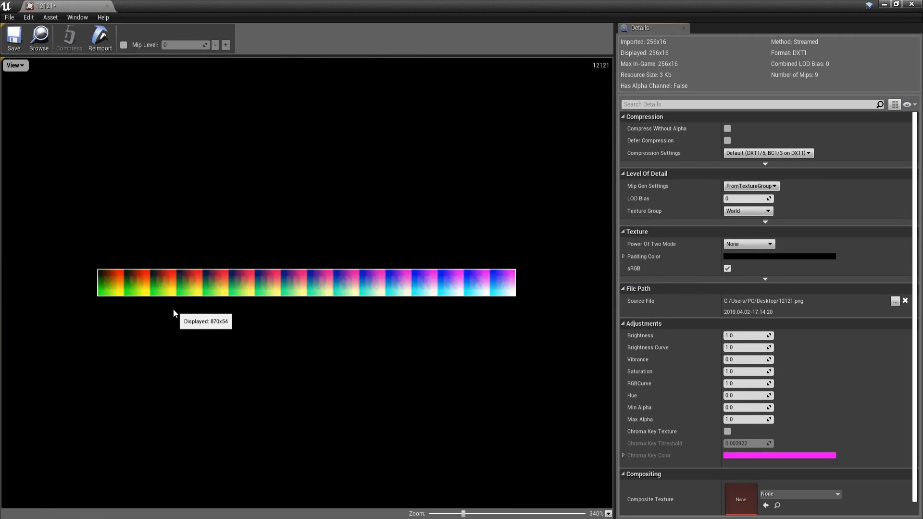
{"action": "scroll", "coordinate": [173, 310], "scroll_direction": "up", "scroll_amount": 10}
{"action": "left_click_drag", "start_coordinate": [304, 6], "coordinate": [304, 22]}
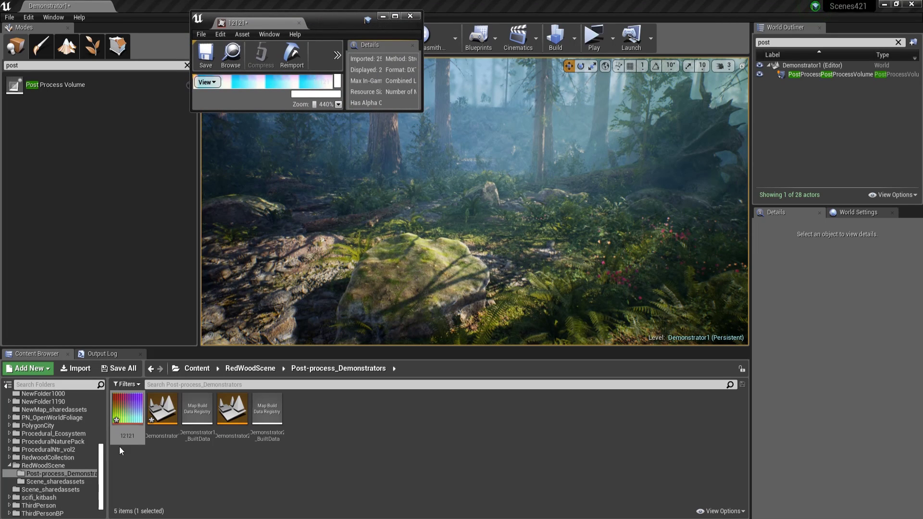
{"action": "double_click", "coordinate": [327, 27]}
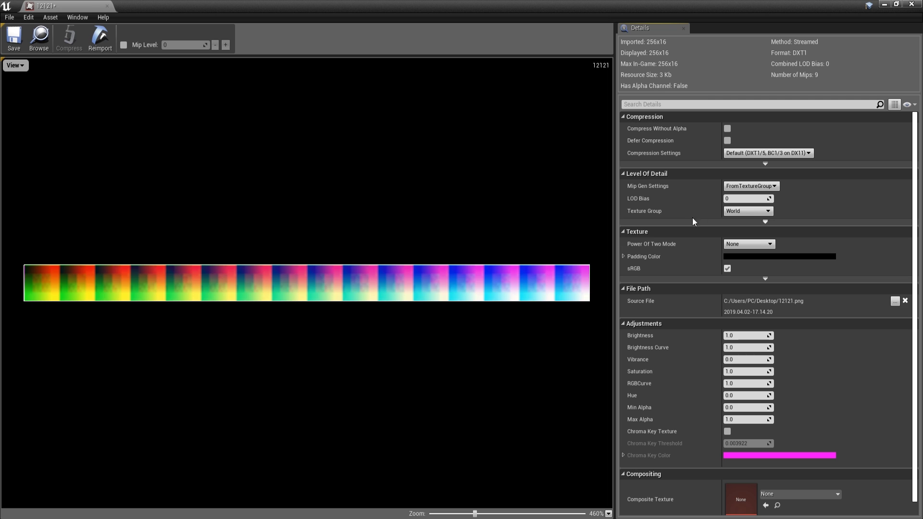
- Set the 12121 texture's Texture Group to ColorLookupTable and inspect the color strip up close
{"action": "left_click", "coordinate": [743, 211]}
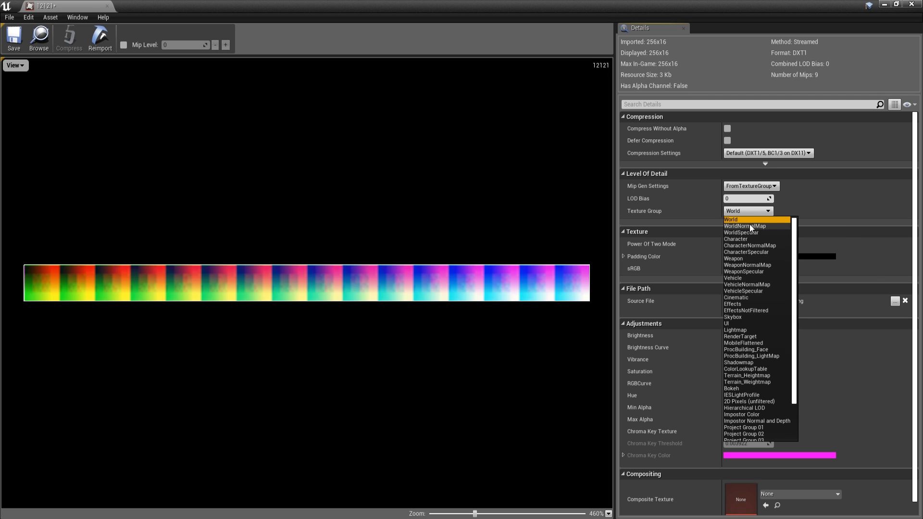
{"action": "scroll", "coordinate": [745, 363], "scroll_direction": "down", "scroll_amount": 1}
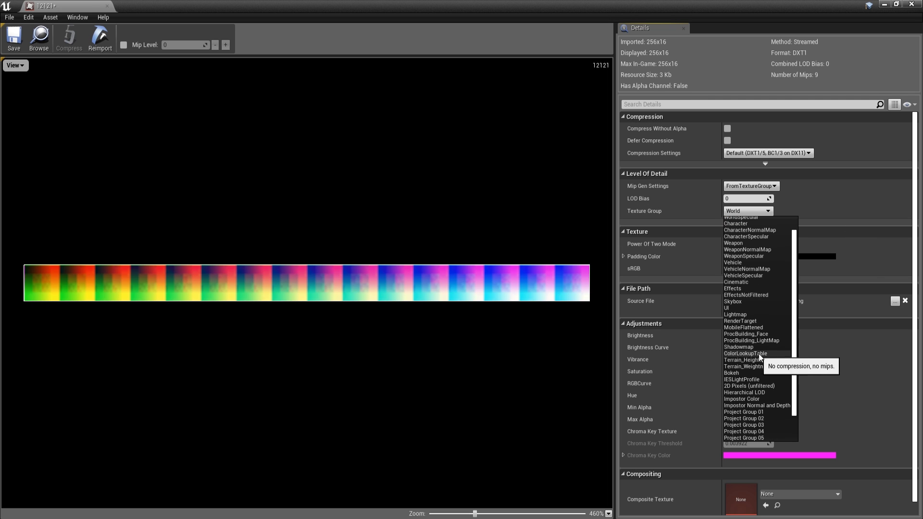
{"action": "left_click", "coordinate": [754, 353]}
{"action": "scroll", "coordinate": [411, 305], "scroll_direction": "up", "scroll_amount": 4}
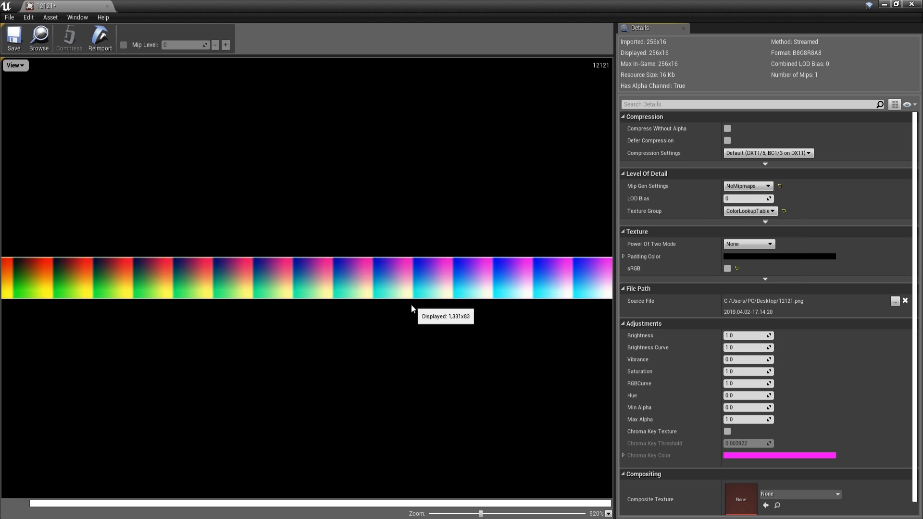
{"action": "scroll", "coordinate": [547, 264], "scroll_direction": "down", "scroll_amount": 4}
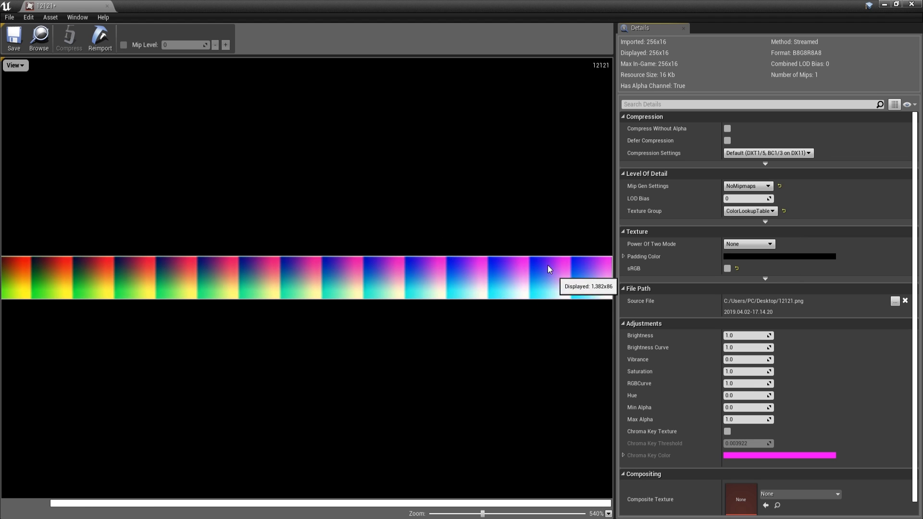
{"action": "scroll", "coordinate": [538, 274], "scroll_direction": "up", "scroll_amount": 3}
{"action": "scroll", "coordinate": [387, 281], "scroll_direction": "up", "scroll_amount": 5}
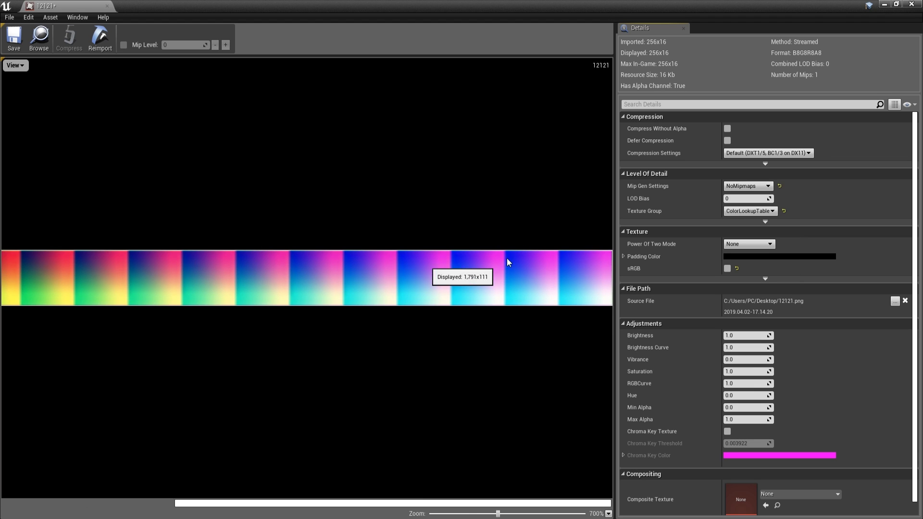
{"action": "scroll", "coordinate": [490, 276], "scroll_direction": "down", "scroll_amount": 8}
{"action": "scroll", "coordinate": [419, 300], "scroll_direction": "down", "scroll_amount": 1}
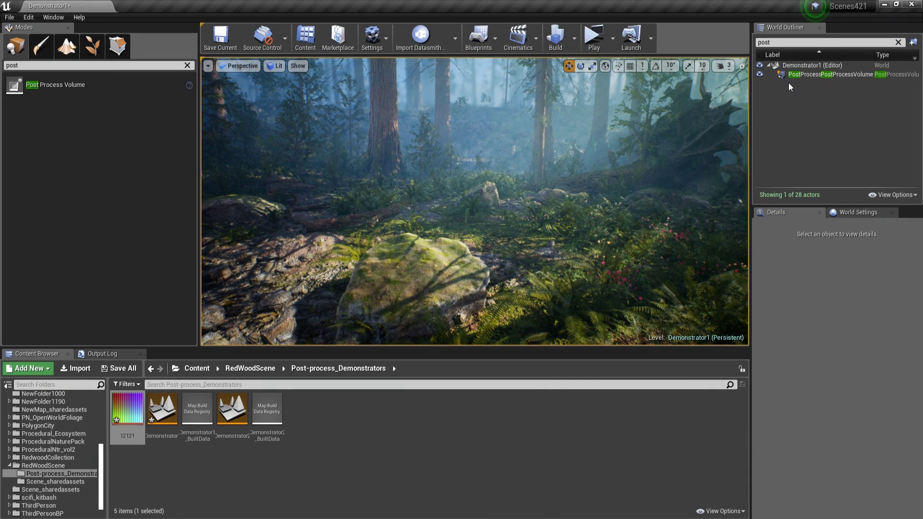
- Select the PostProcessVolume actor and expand its Rendering Features, Mobile Tonemapper and Film settings to look for the lookup table option
{"action": "left_click", "coordinate": [795, 75]}
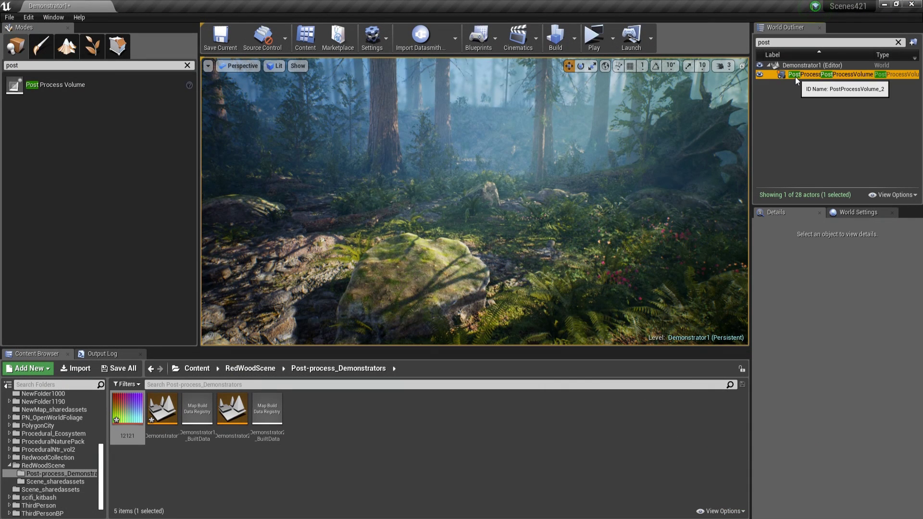
{"action": "left_click", "coordinate": [756, 275]}
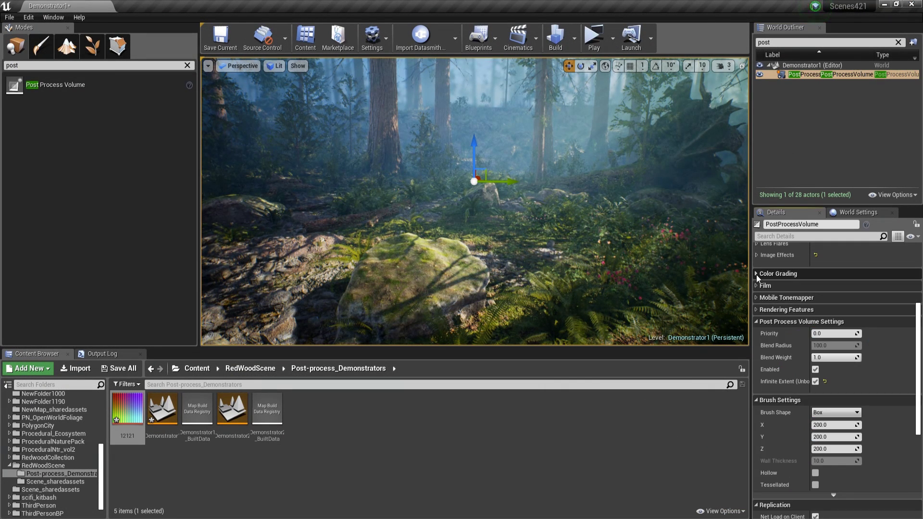
{"action": "left_click", "coordinate": [755, 285]}
{"action": "left_click", "coordinate": [755, 285]}
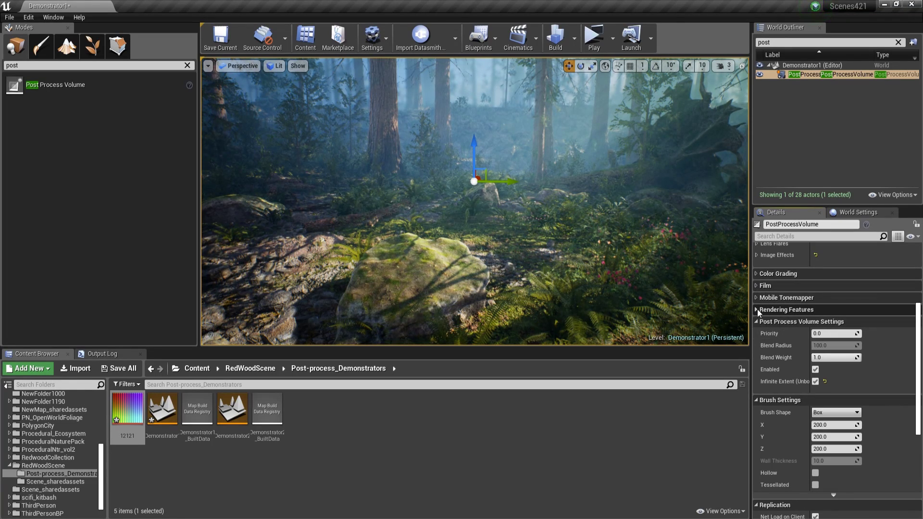
{"action": "left_click", "coordinate": [757, 309]}
{"action": "left_click", "coordinate": [757, 298]}
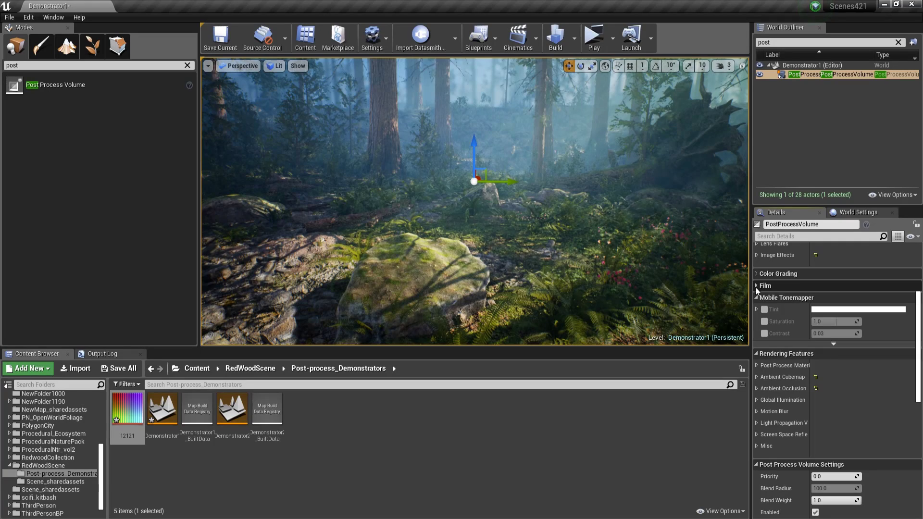
{"action": "left_click", "coordinate": [755, 285]}
{"action": "scroll", "coordinate": [784, 330], "scroll_direction": "up", "scroll_amount": 3}
{"action": "scroll", "coordinate": [784, 326], "scroll_direction": "up", "scroll_amount": 3}
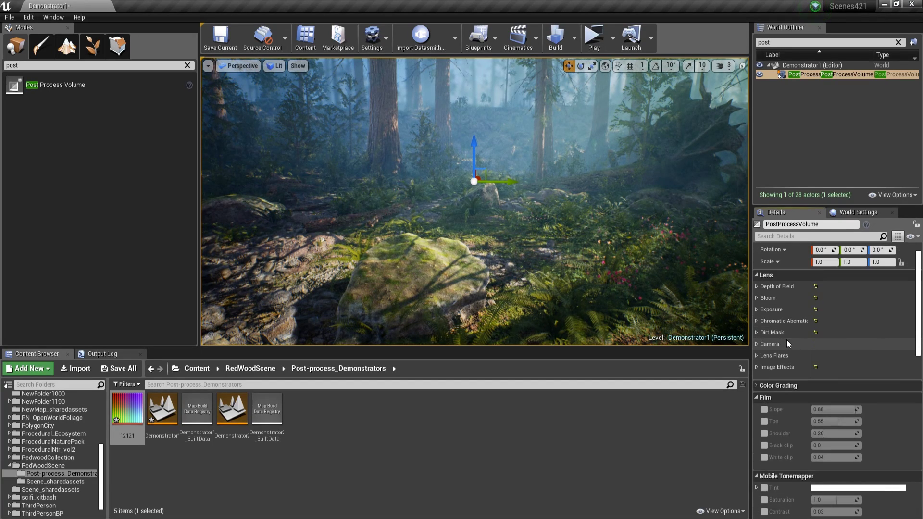
- Filter the volume's properties by "color", enable the Color Grading LUT override and assign the 12121 texture to it
{"action": "left_click", "coordinate": [779, 235]}
{"action": "type", "text": "dolor"}
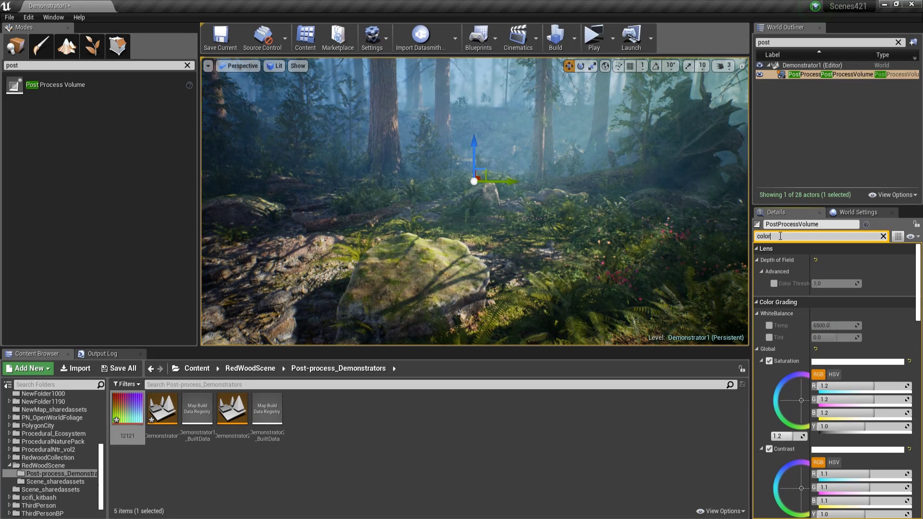
{"action": "scroll", "coordinate": [823, 301], "scroll_direction": "down", "scroll_amount": 5}
{"action": "scroll", "coordinate": [822, 301], "scroll_direction": "down", "scroll_amount": 10}
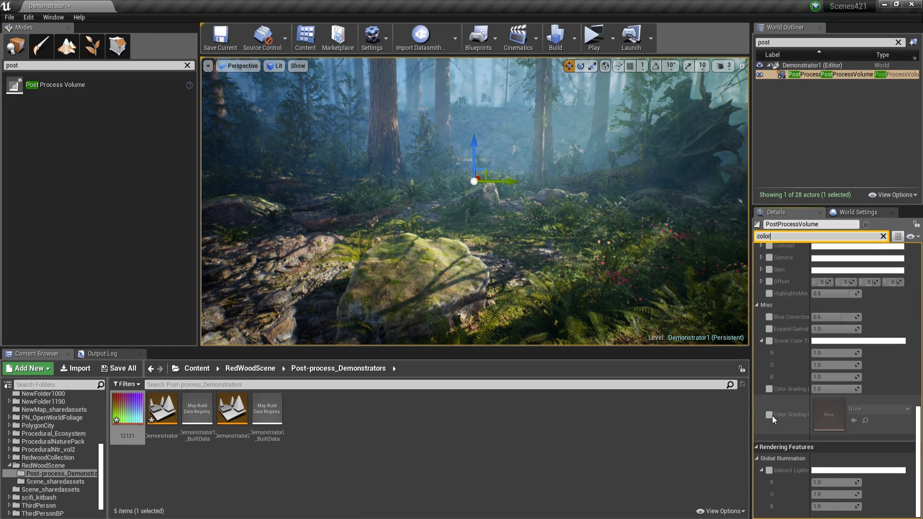
{"action": "left_click", "coordinate": [768, 415]}
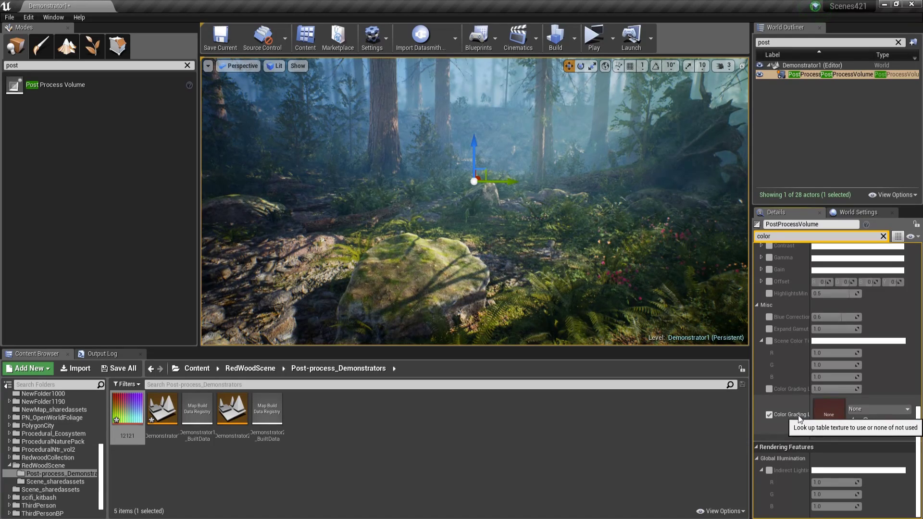
{"action": "left_click_drag", "start_coordinate": [131, 414], "coordinate": [844, 419]}
- Compare a wider view of the forest scene with the Color Grading LUT disabled and enabled, leaving it enabled
{"action": "right_click_drag", "start_coordinate": [576, 231], "coordinate": [561, 189]}
{"action": "key", "text": "s"}
{"action": "left_click", "coordinate": [771, 416]}
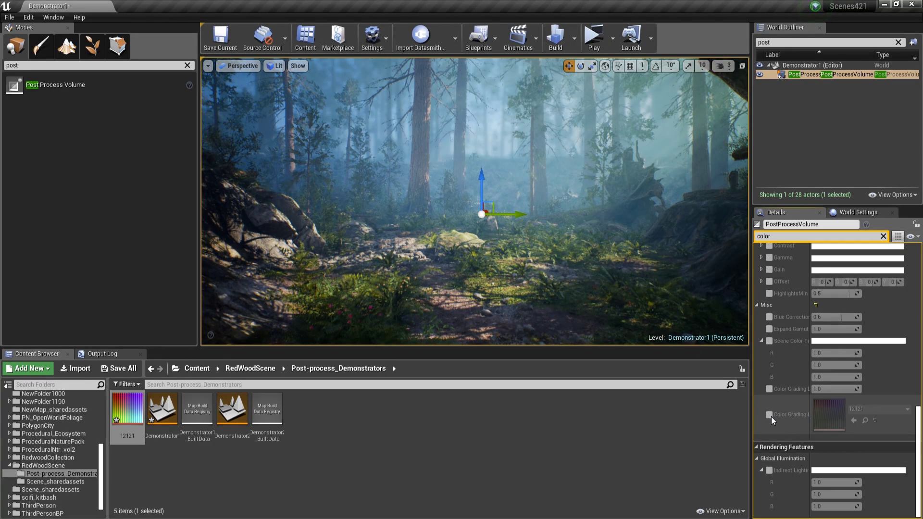
{"action": "left_click", "coordinate": [771, 416]}
{"action": "left_click", "coordinate": [770, 416]}
{"action": "left_click", "coordinate": [771, 417]}
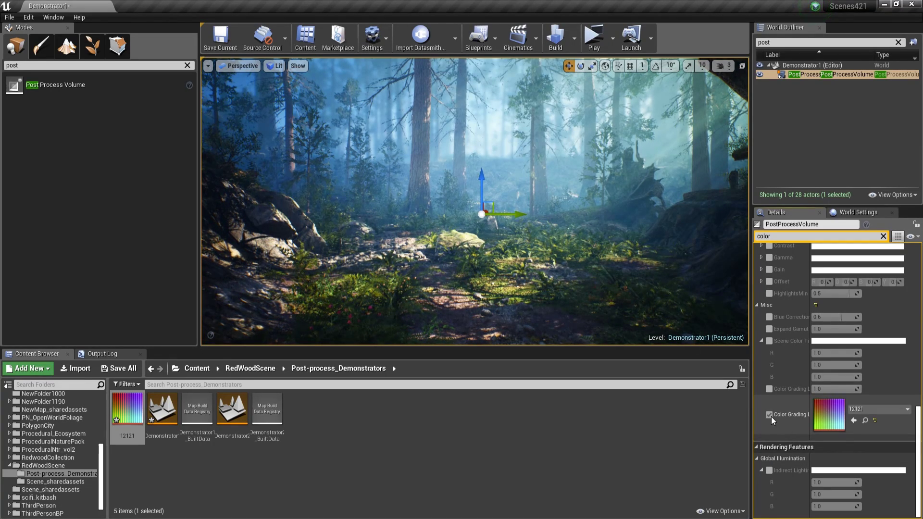
{"action": "left_click", "coordinate": [770, 414]}
{"action": "left_click", "coordinate": [771, 417]}
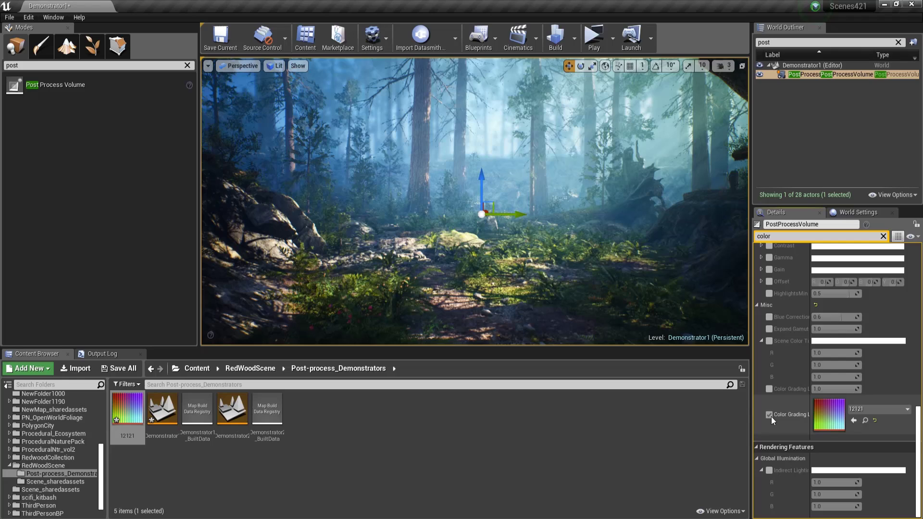
{"action": "left_click", "coordinate": [771, 417]}
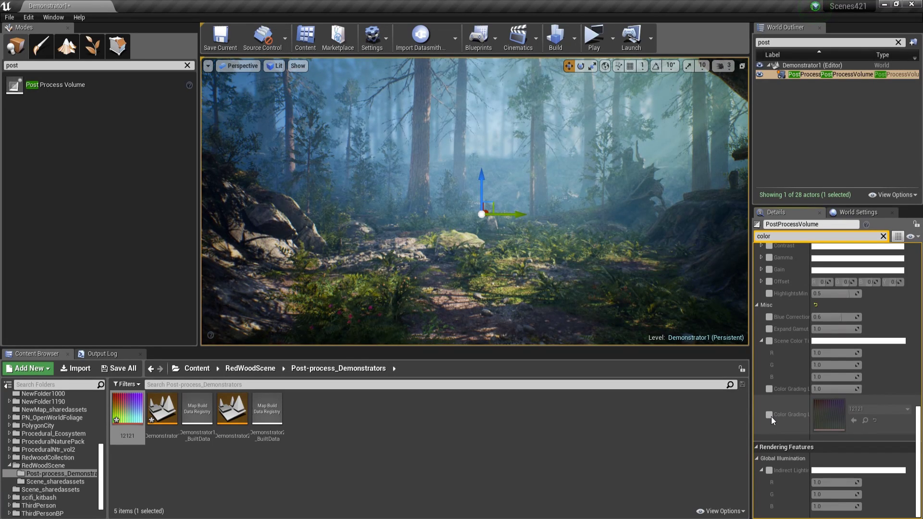
{"action": "left_click", "coordinate": [771, 417]}
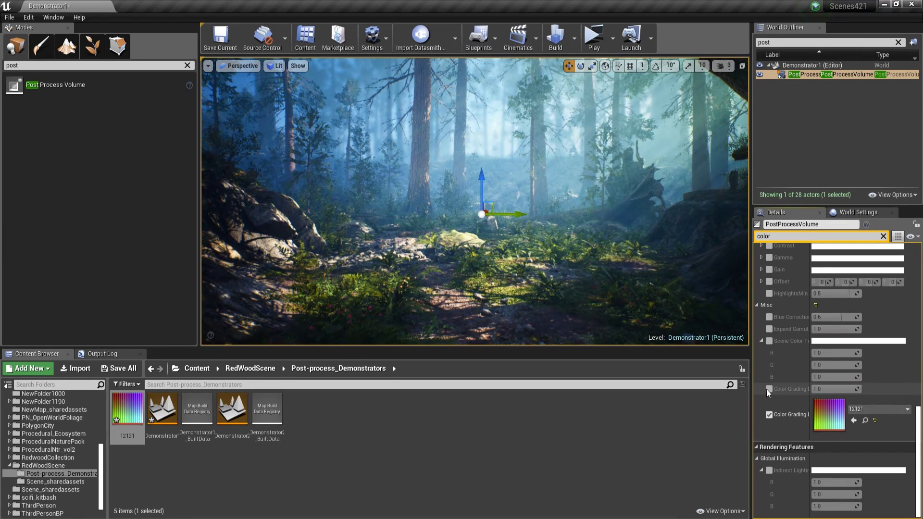
- Enable the Color Grading LUT Intensity override and lower the intensity to about 0.82
{"action": "left_click", "coordinate": [768, 389]}
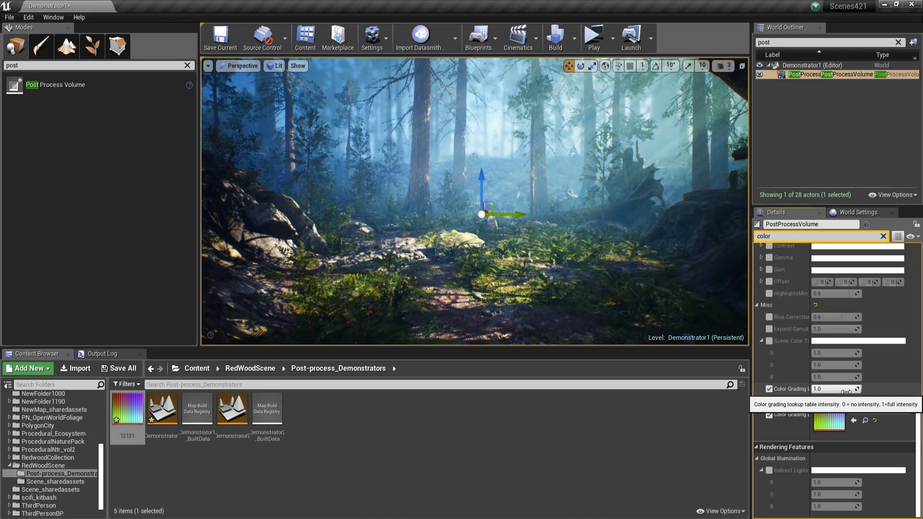
{"action": "mouse_move", "coordinate": [846, 391]}
{"action": "left_mouse_down"}
{"action": "mouse_move", "coordinate": [798, 391]}
{"action": "mouse_move", "coordinate": [846, 392]}
{"action": "mouse_move", "coordinate": [798, 392]}
{"action": "mouse_move", "coordinate": [836, 390]}
{"action": "left_mouse_up"}
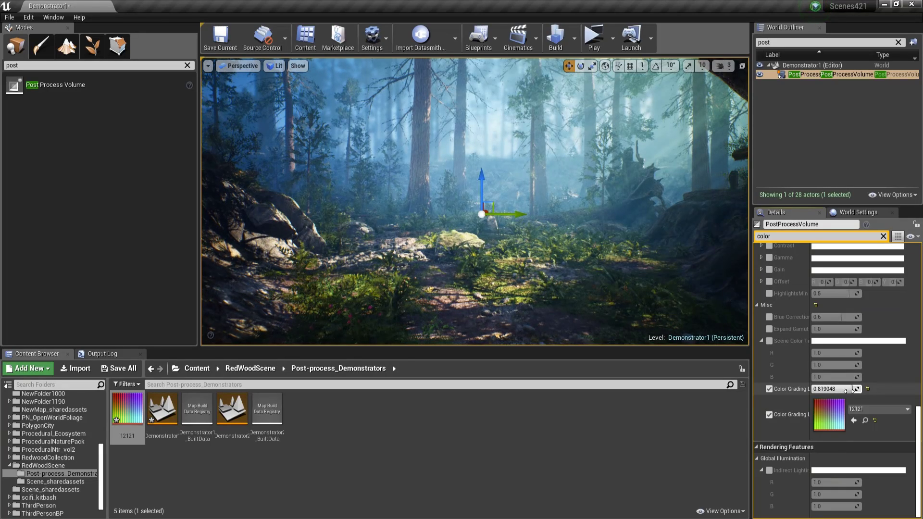
{"action": "left_click", "coordinate": [843, 391]}
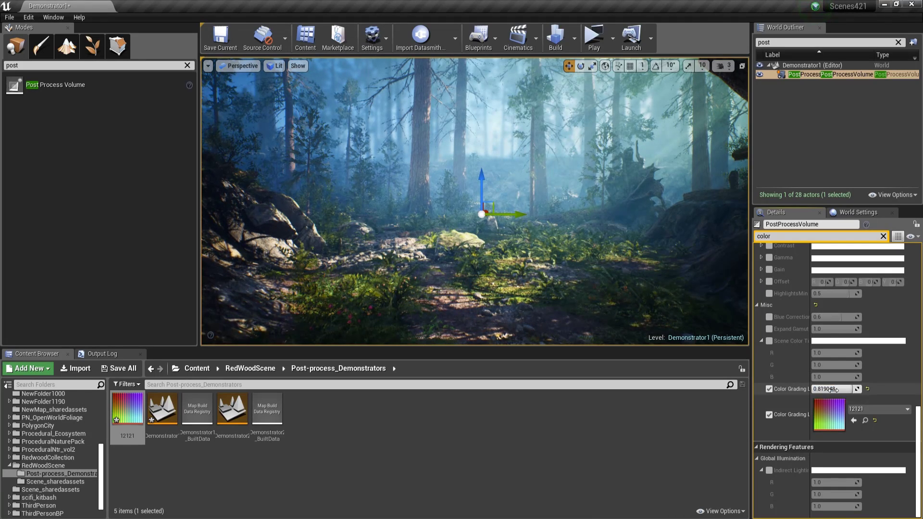
- Collapse the Global, Shadows and Midtones groups in the volume's color grading settings
{"action": "scroll", "coordinate": [837, 389], "scroll_direction": "up", "scroll_amount": 10}
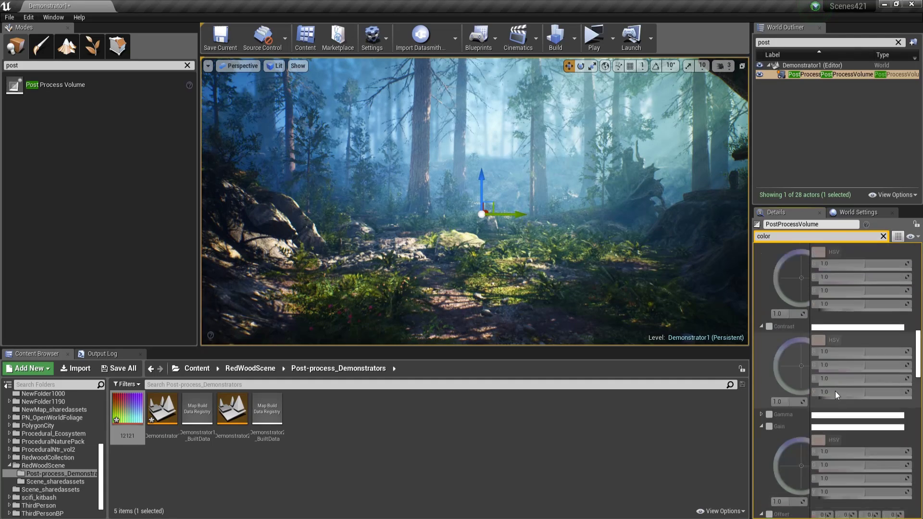
{"action": "scroll", "coordinate": [834, 390], "scroll_direction": "up", "scroll_amount": 8}
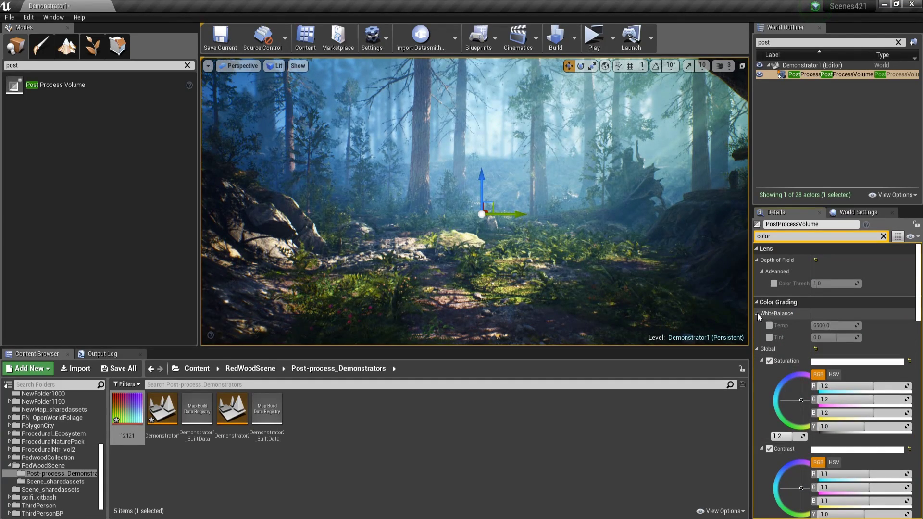
{"action": "left_click", "coordinate": [756, 349]}
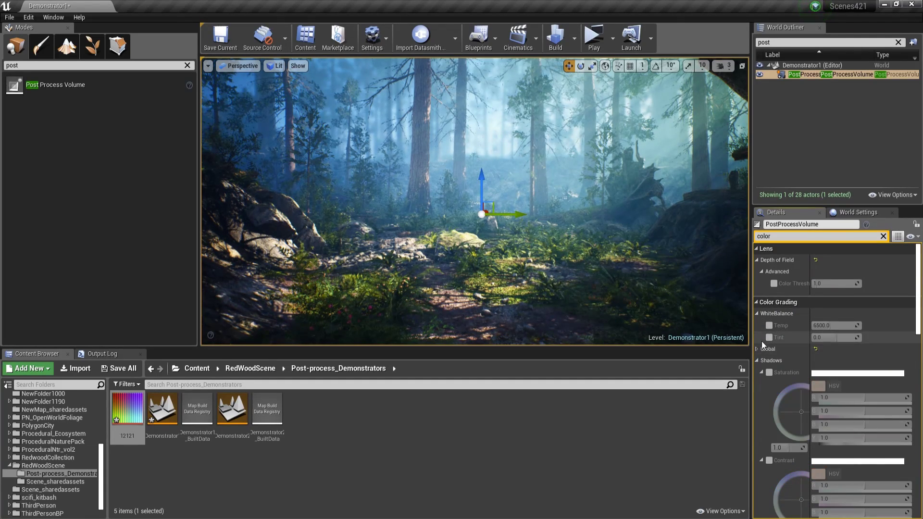
{"action": "left_click", "coordinate": [756, 361]}
{"action": "left_click", "coordinate": [757, 372]}
- Enable the white balance Temp override, try temperatures of about 8557 and 4057, and restore its default value
{"action": "left_click", "coordinate": [769, 325]}
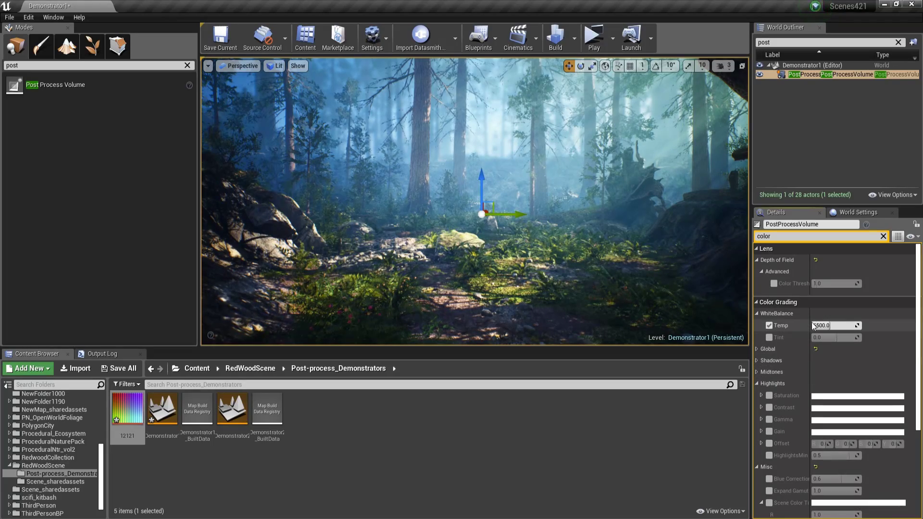
{"action": "key", "text": "w"}
{"action": "mouse_move", "coordinate": [655, 286]}
{"action": "right_mouse_down"}
{"action": "mouse_move", "coordinate": [662, 278]}
{"action": "mouse_move", "coordinate": [668, 294]}
{"action": "mouse_move", "coordinate": [659, 282]}
{"action": "right_mouse_up"}
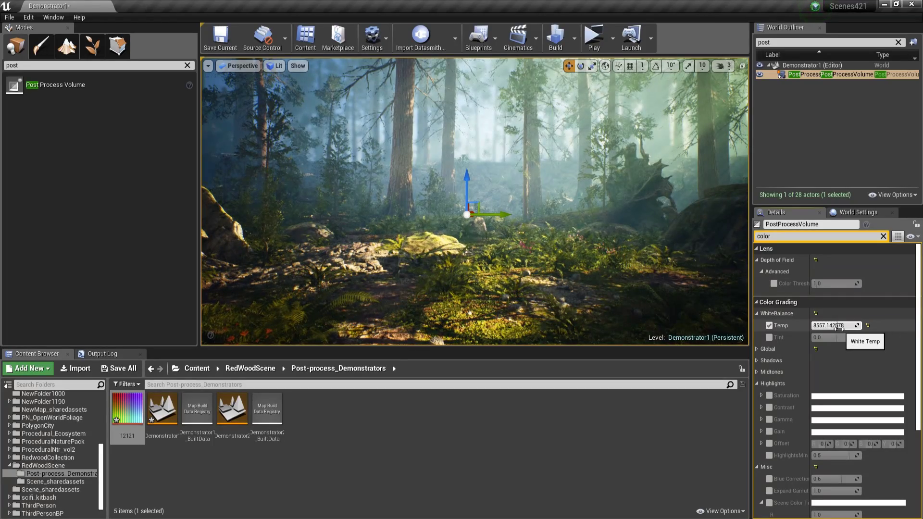
{"action": "left_click_drag", "start_coordinate": [839, 326], "coordinate": [820, 325]}
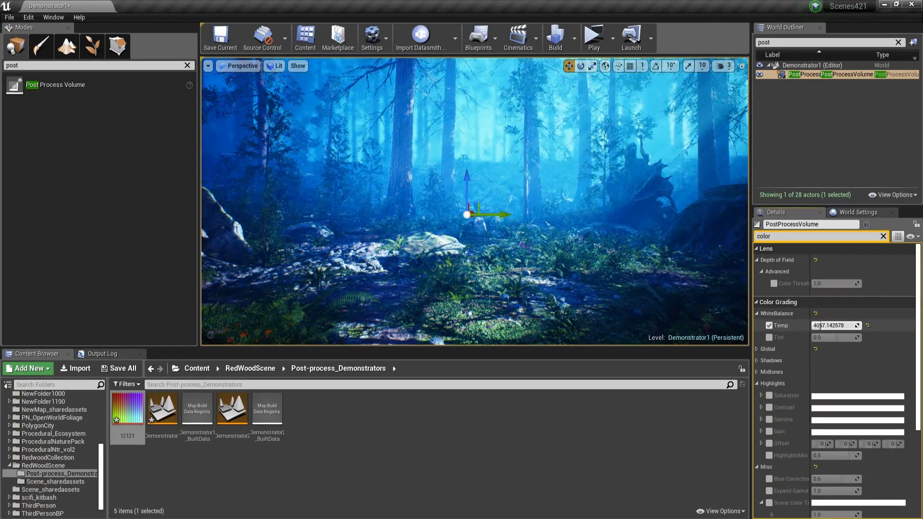
{"action": "left_click", "coordinate": [869, 327]}
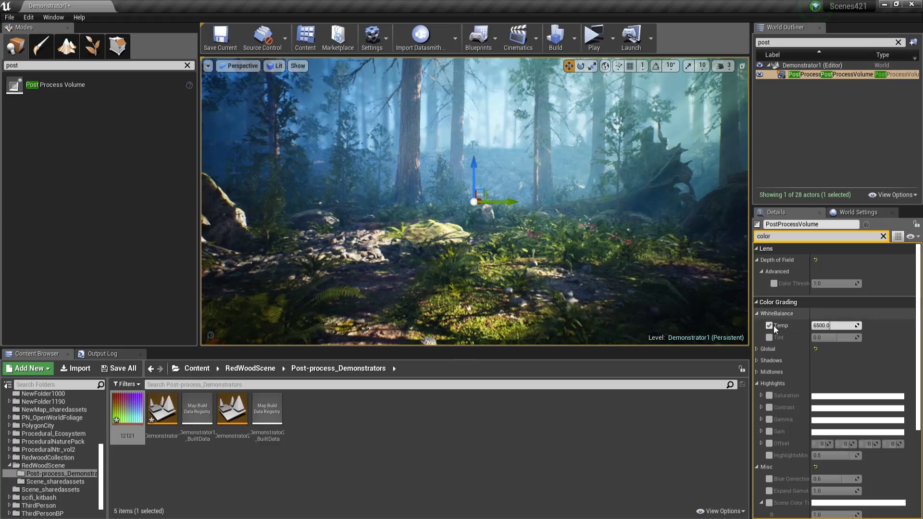
- Enable the white balance Tint override, try a tint of about 0.53, reset it and collapse the WhiteBalance group
{"action": "left_click", "coordinate": [769, 337]}
{"action": "mouse_move", "coordinate": [836, 337]}
{"action": "left_mouse_down"}
{"action": "mouse_move", "coordinate": [849, 337]}
{"action": "mouse_move", "coordinate": [828, 338]}
{"action": "mouse_move", "coordinate": [850, 338]}
{"action": "left_mouse_up"}
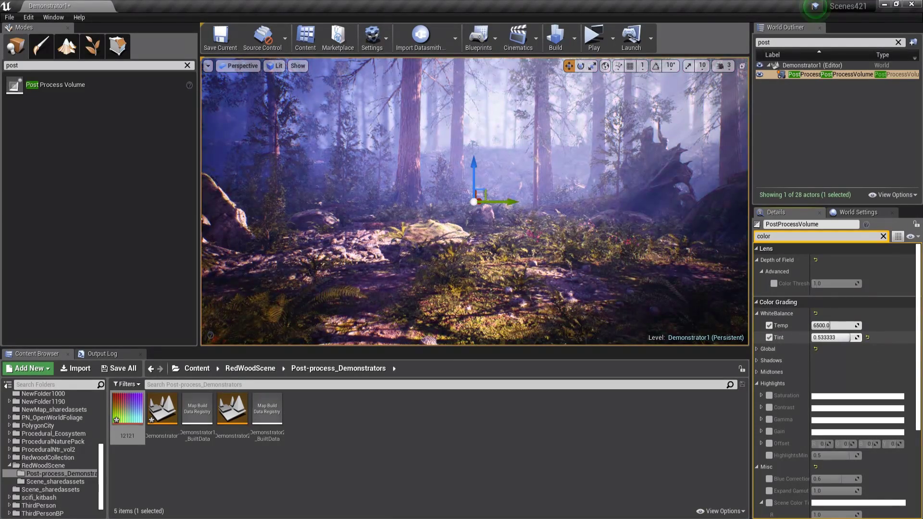
{"action": "left_click", "coordinate": [866, 337]}
{"action": "left_click", "coordinate": [757, 313]}
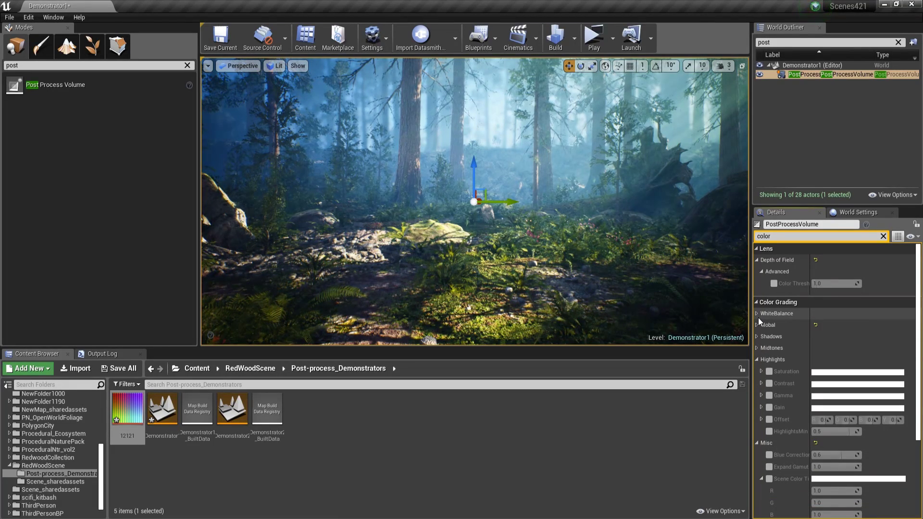
- Clear the "color" filter from the volume's properties and collapse the Depth of Field group and the Lens category
{"action": "right_click_drag", "start_coordinate": [624, 269], "coordinate": [601, 257]}
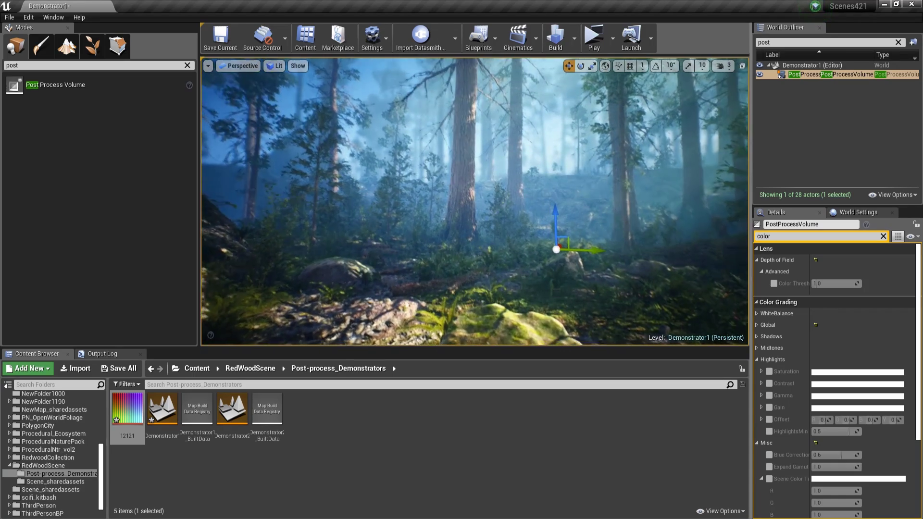
{"action": "right_click_drag", "start_coordinate": [403, 165], "coordinate": [465, 164]}
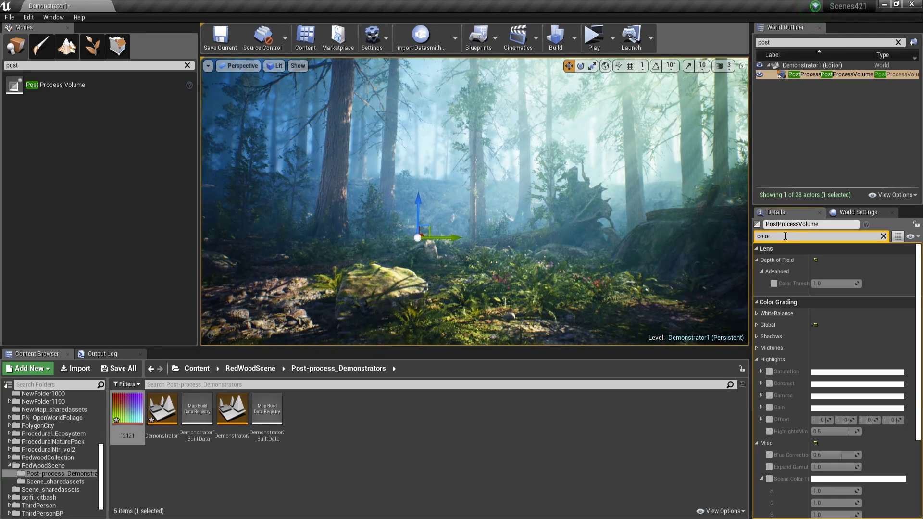
{"action": "key", "text": "BackSpace"}
{"action": "key", "text": "BackSpace"}
{"action": "key", "text": "BackSpace"}
{"action": "key", "text": "BackSpace"}
{"action": "key", "text": "BackSpace"}
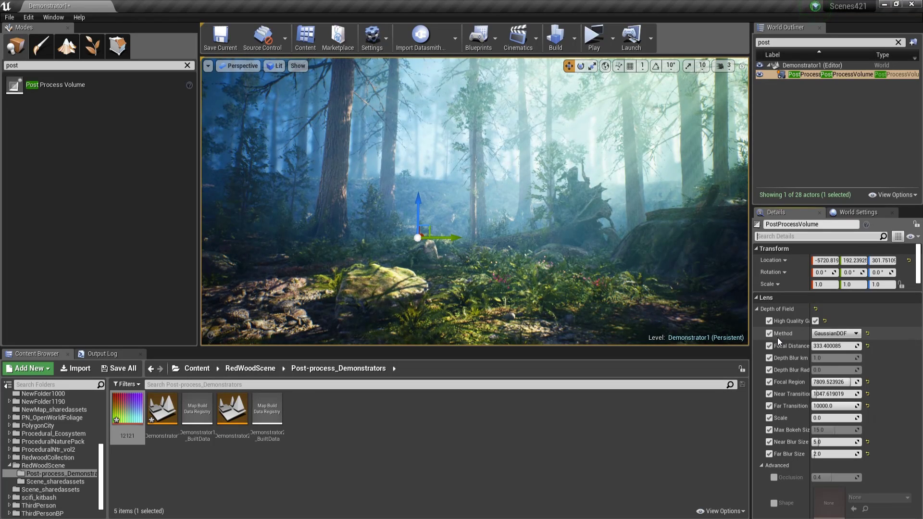
{"action": "left_click", "coordinate": [756, 309]}
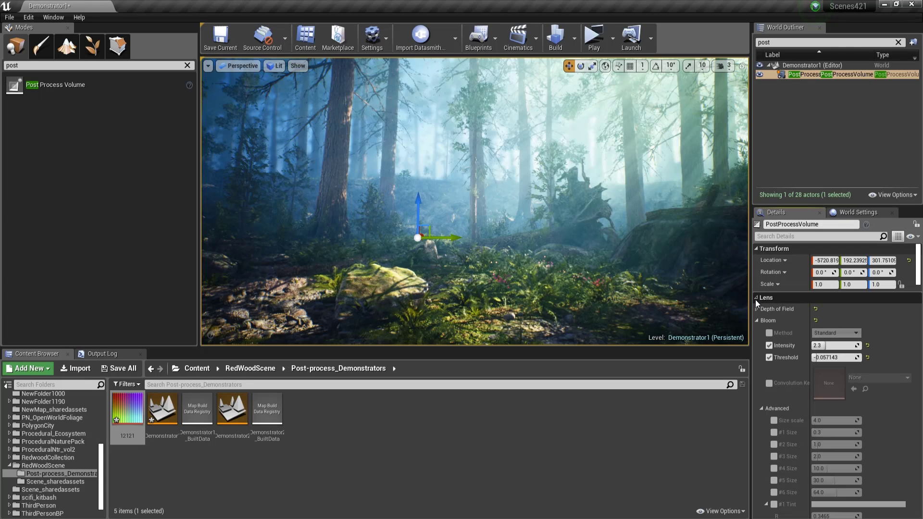
{"action": "left_click", "coordinate": [757, 298]}
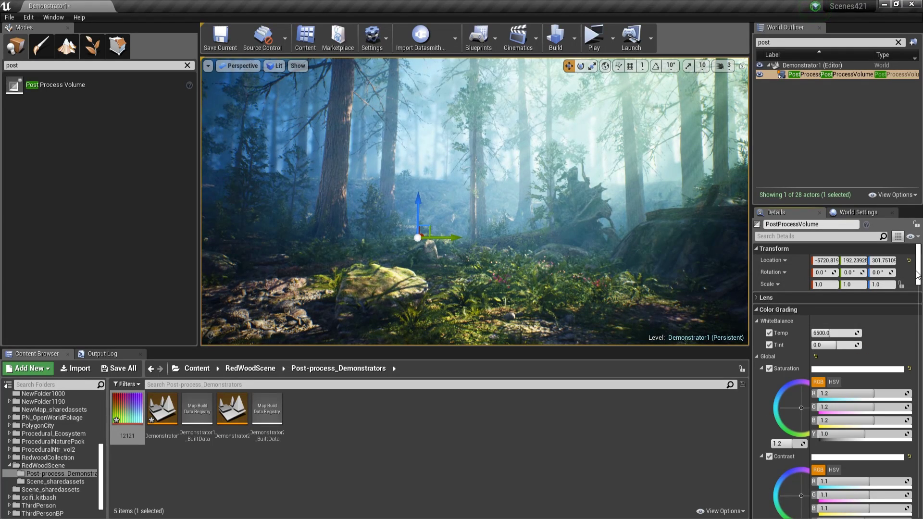
- Look through the volume's Color Grading groups and examine the graded forest scene around the mossy rock
{"action": "left_click_drag", "start_coordinate": [917, 276], "coordinate": [918, 320]}
{"action": "scroll", "coordinate": [822, 473], "scroll_direction": "up", "scroll_amount": 15}
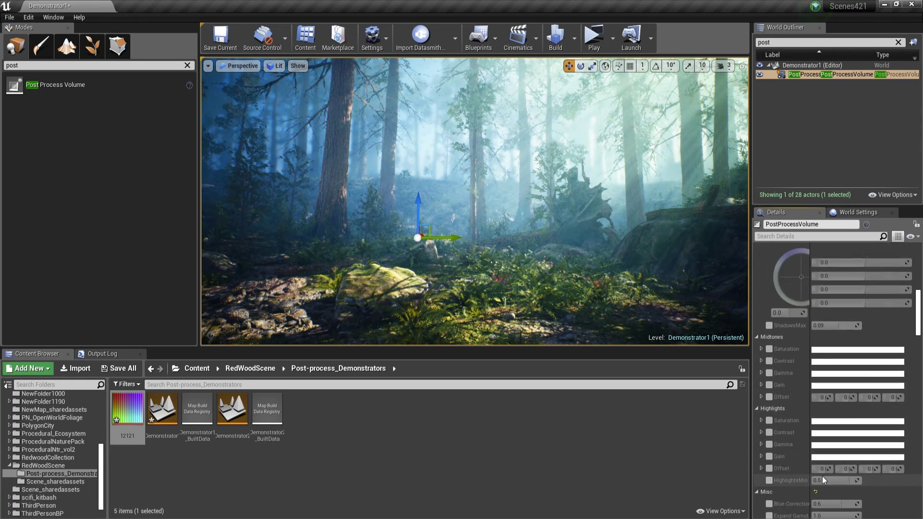
{"action": "scroll", "coordinate": [823, 470], "scroll_direction": "up", "scroll_amount": 5}
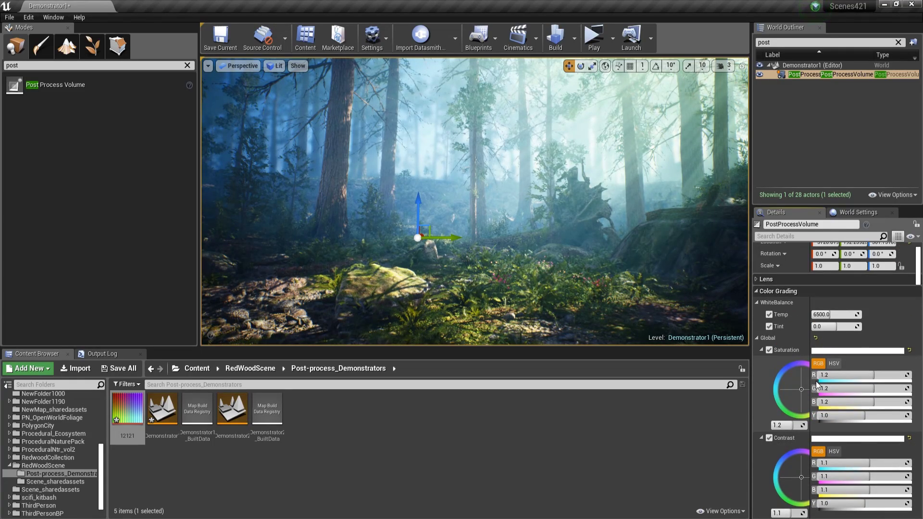
{"action": "key", "text": "w"}
{"action": "right_click_drag", "start_coordinate": [484, 262], "coordinate": [423, 272]}
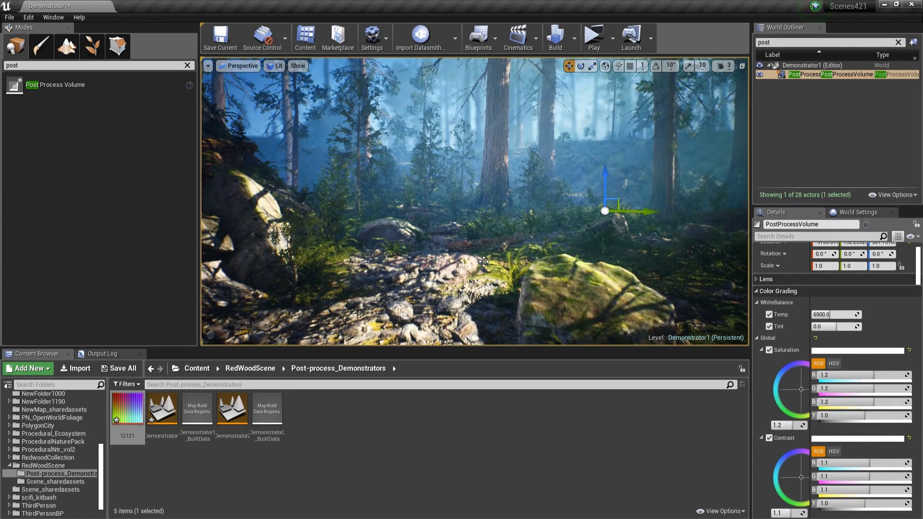
{"action": "right_click_drag", "start_coordinate": [484, 262], "coordinate": [529, 261]}
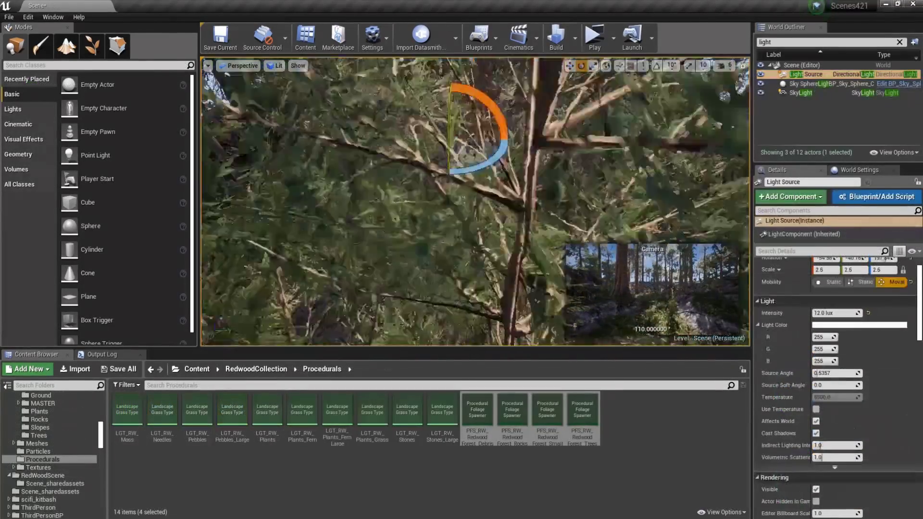
- Refresh the sky sphere's material and search the RedwoodCollection folder for "cloud" assets
{"action": "left_click", "coordinate": [815, 295]}
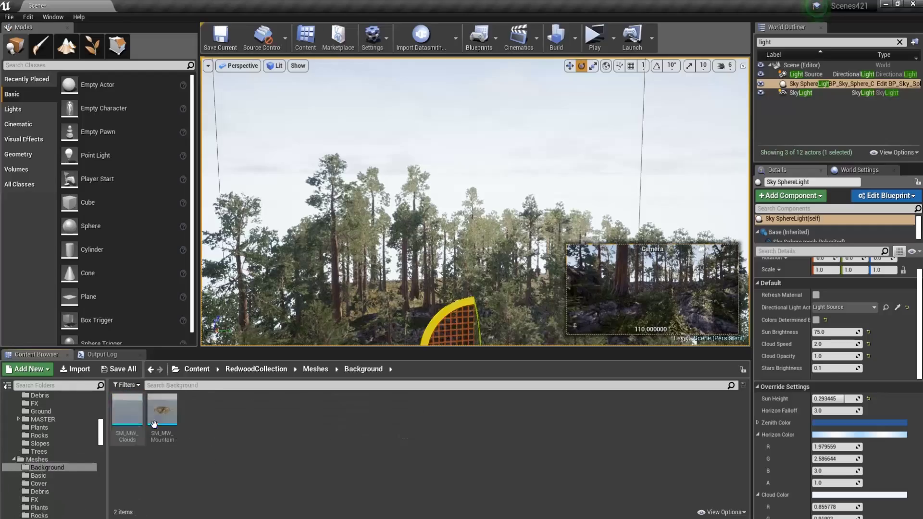
{"action": "left_click", "coordinate": [300, 386]}
{"action": "type", "text": "sk"}
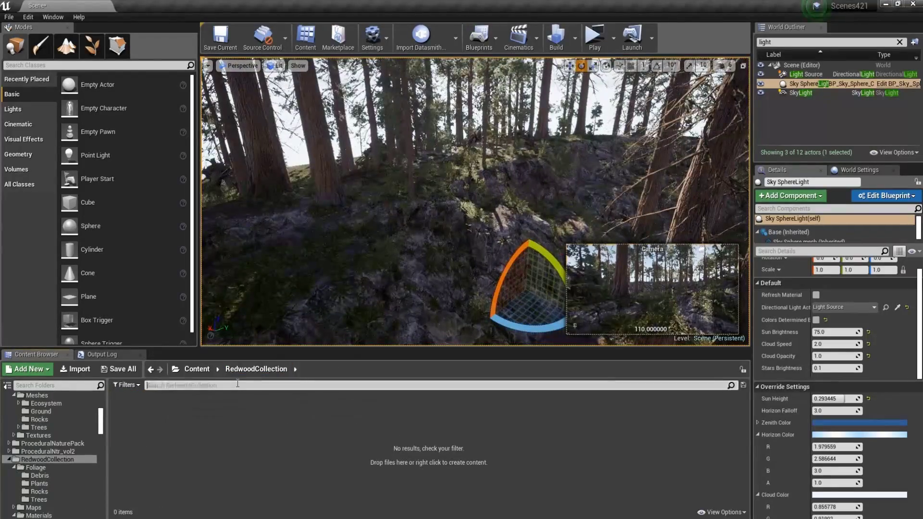
{"action": "type", "text": "cloud"}
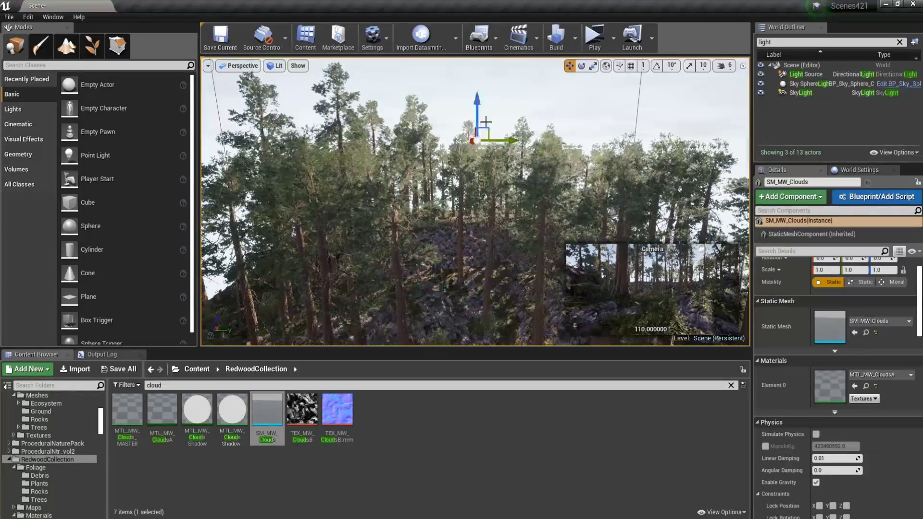
- Try raising the SM_MW_Clouds mesh higher above the forest treetops
{"action": "left_click_drag", "start_coordinate": [482, 120], "coordinate": [483, 67]}
{"action": "right_click_drag", "start_coordinate": [502, 169], "coordinate": [502, 77]}
{"action": "key", "text": "e"}
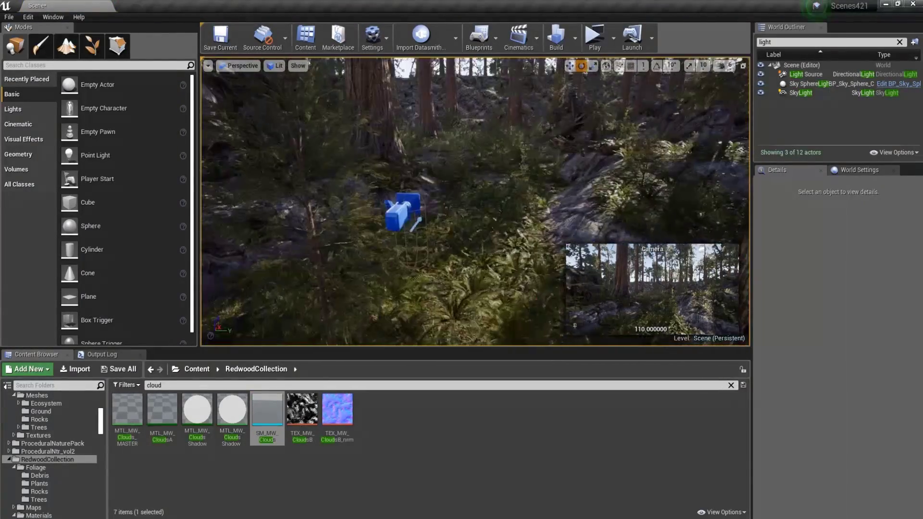
- Move the camera lower into the undergrowth and briefly preview the scene in play mode
{"action": "left_click", "coordinate": [401, 215]}
{"action": "key", "text": "w"}
{"action": "left_click_drag", "start_coordinate": [418, 206], "coordinate": [447, 264]}
{"action": "key", "text": "alt+p"}
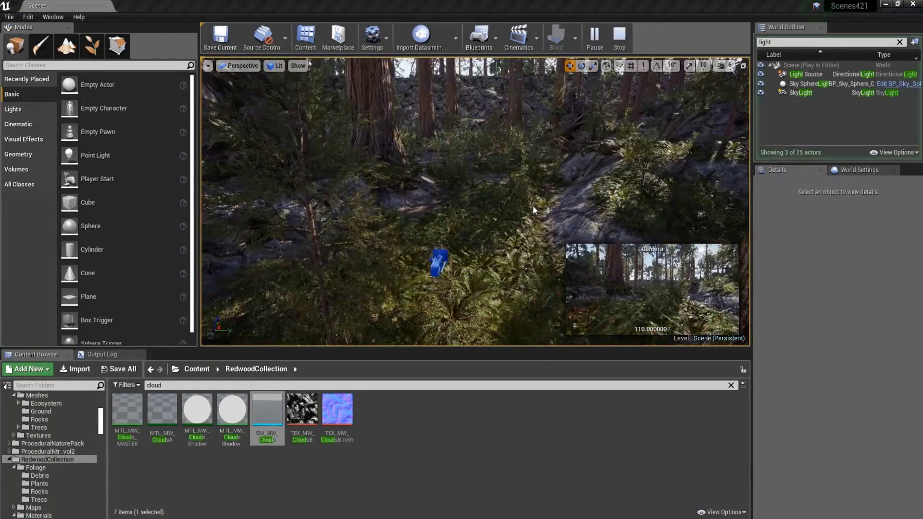
{"action": "key", "text": "Escape"}
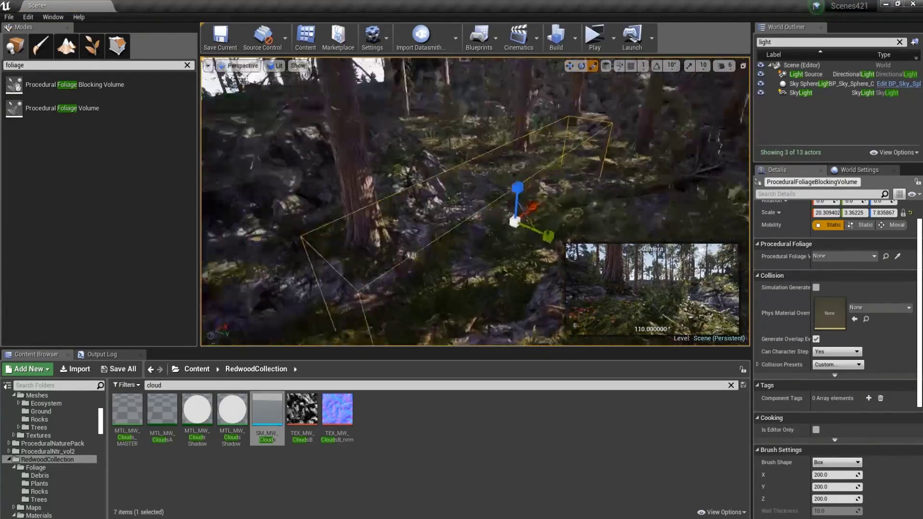
- Filter the scene's actors by "proce" and select the PFS_RW_RedwoodForest_Trees foliage volume to review its settings
{"action": "key", "text": "e"}
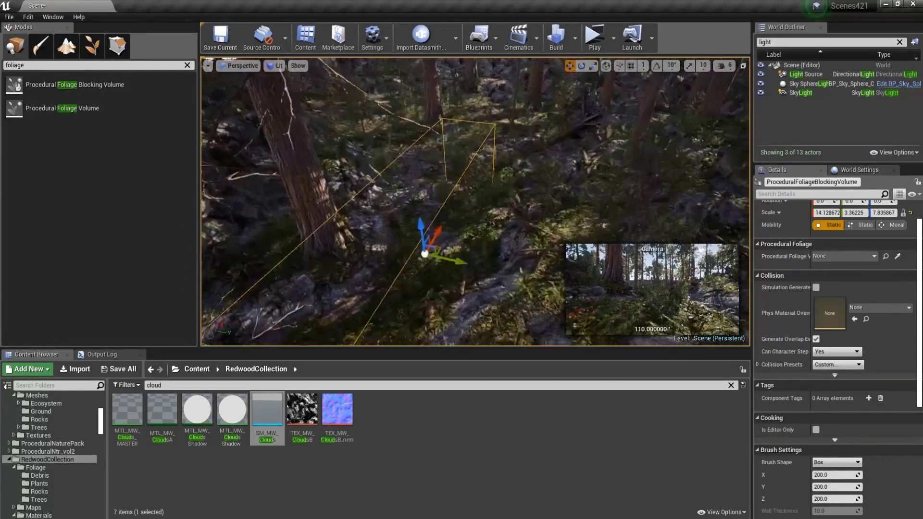
{"action": "right_click_drag", "start_coordinate": [537, 188], "coordinate": [636, 198]}
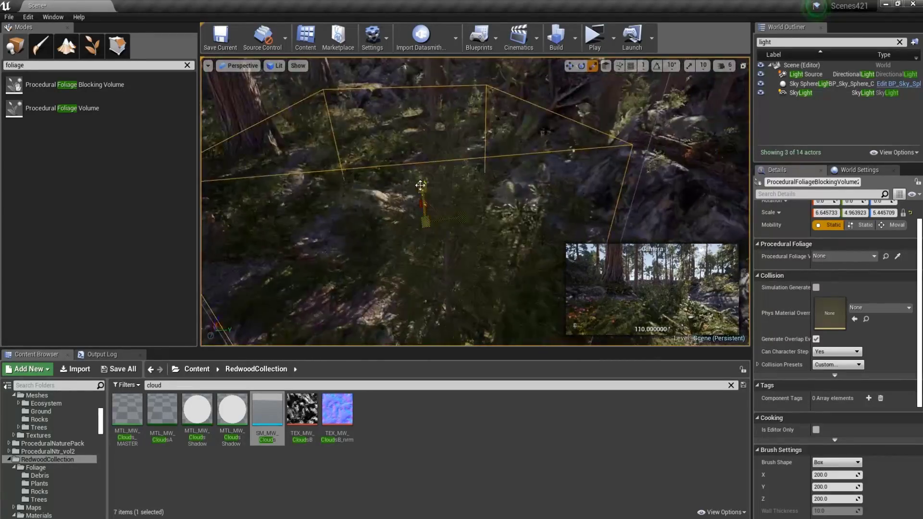
{"action": "left_click", "coordinate": [784, 44]}
{"action": "type", "text": "proce"}
{"action": "left_click", "coordinate": [812, 75]}
{"action": "left_click", "coordinate": [809, 101]}
{"action": "scroll", "coordinate": [812, 273], "scroll_direction": "down", "scroll_amount": 8}
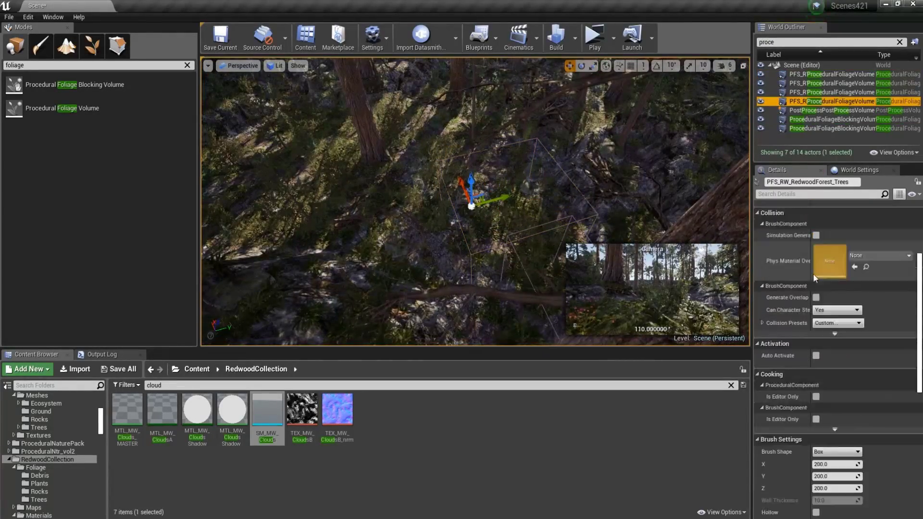
{"action": "left_click", "coordinate": [812, 92]}
{"action": "left_click", "coordinate": [812, 101]}
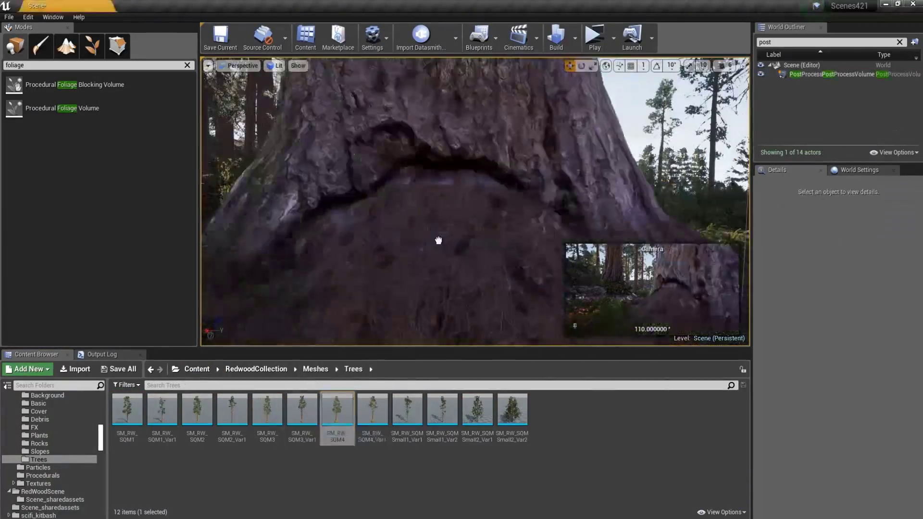
- Place the SM_RW_SQM3_Var1 tree mesh in the forest scene and switch to the Scale tool
{"action": "left_click_drag", "start_coordinate": [301, 410], "coordinate": [486, 164]}
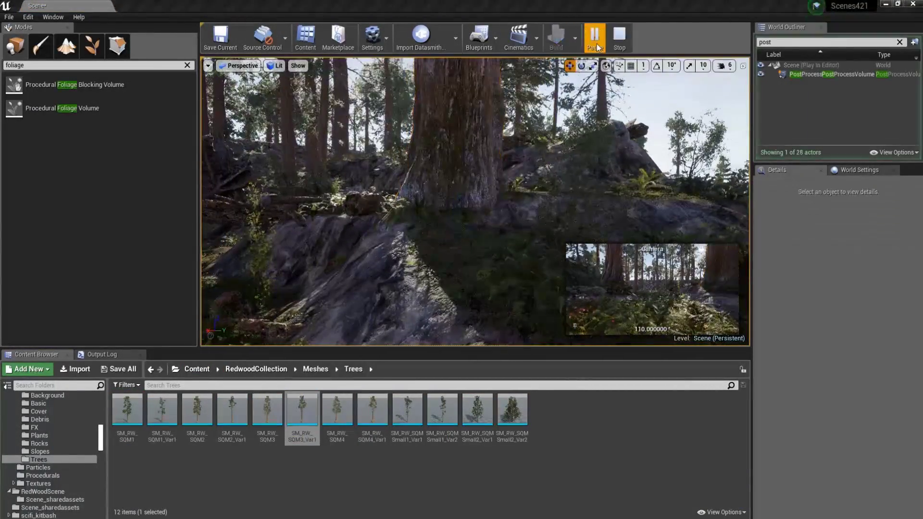
{"action": "left_click", "coordinate": [437, 235]}
{"action": "key", "text": "r"}
- Set the PostProcessVolume's depth of field to focal distance about 429, near transition about 1157 and far transition about 9643
{"action": "left_click", "coordinate": [812, 74]}
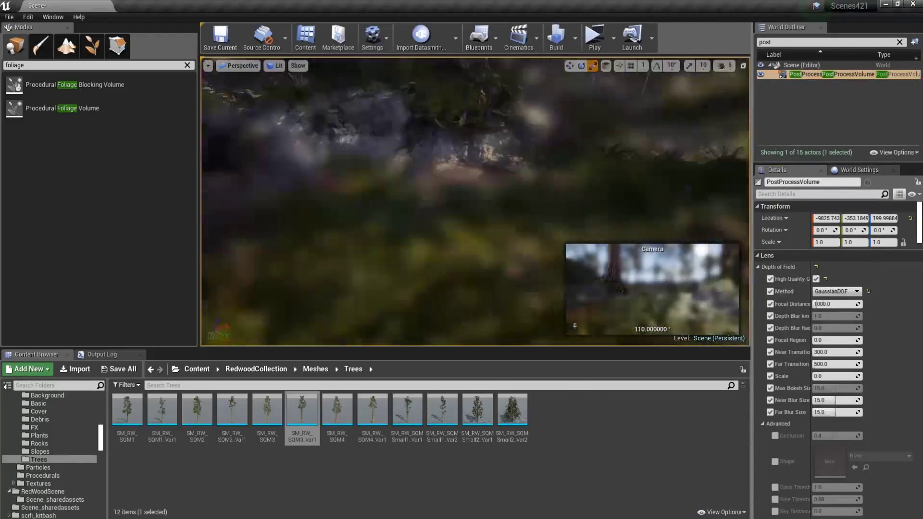
{"action": "left_click_drag", "start_coordinate": [829, 303], "coordinate": [834, 304]}
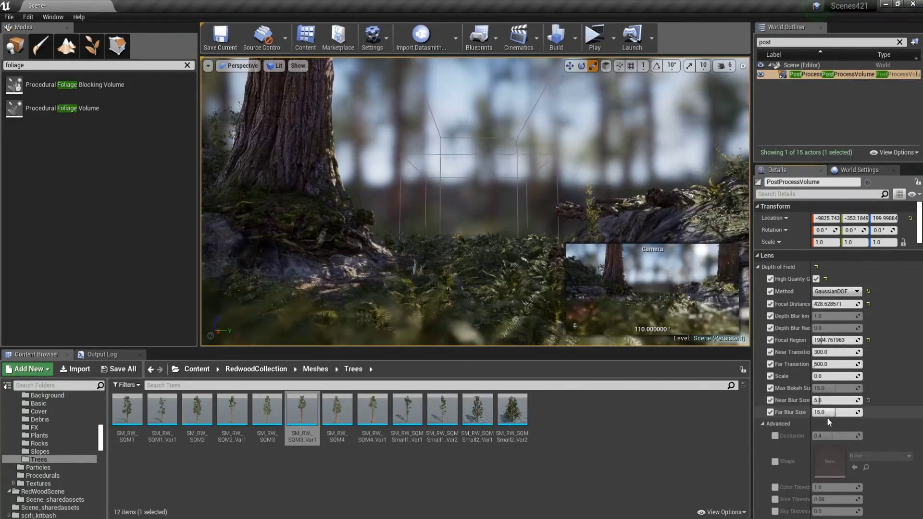
{"action": "left_click_drag", "start_coordinate": [813, 352], "coordinate": [858, 364]}
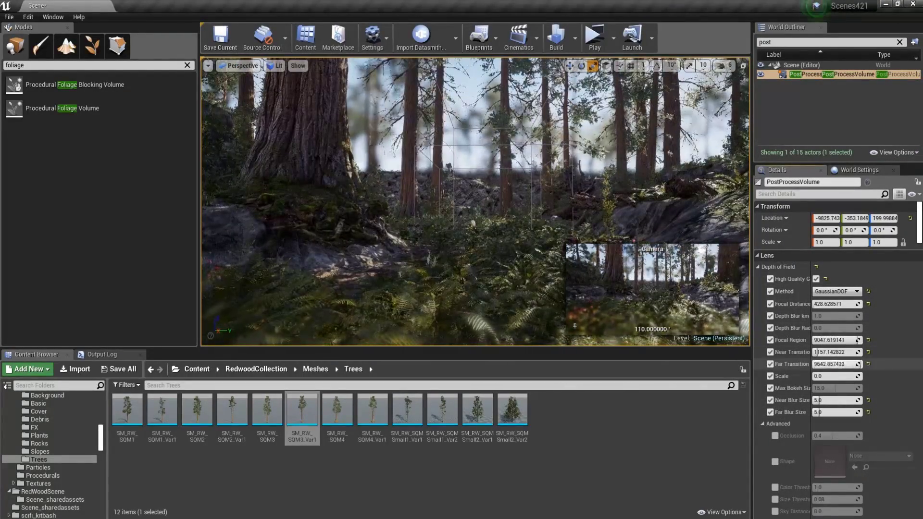
- Set the Far Blur Size to 2 and lower the Focal Region to about 5048
{"action": "left_click", "coordinate": [823, 412]}
{"action": "type", "text": "2"}
{"action": "key", "text": "Return"}
{"action": "left_click_drag", "start_coordinate": [858, 340], "coordinate": [816, 351]}
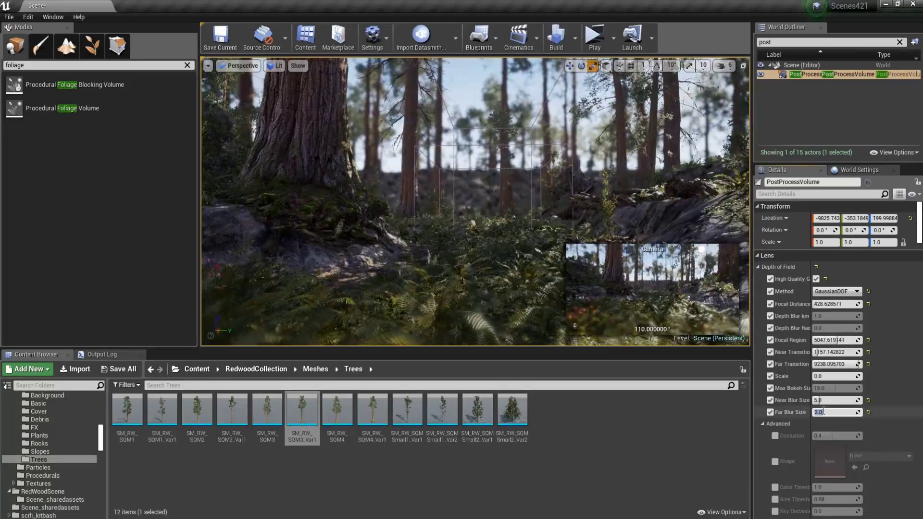
- Try a far transition region of 0, raise it again and preview the scene in play mode
{"action": "type", "text": "0"}
{"action": "key", "text": "Return"}
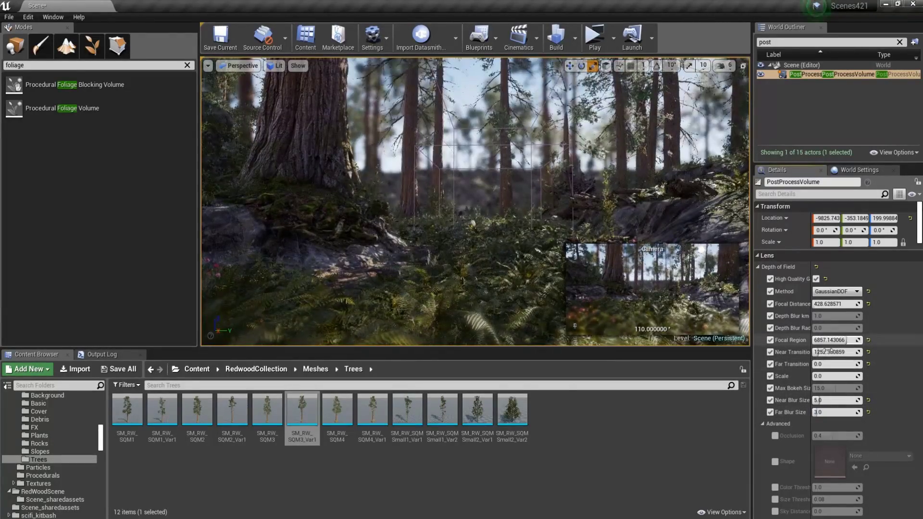
{"action": "left_click_drag", "start_coordinate": [827, 364], "coordinate": [858, 364]}
{"action": "left_click", "coordinate": [594, 38]}
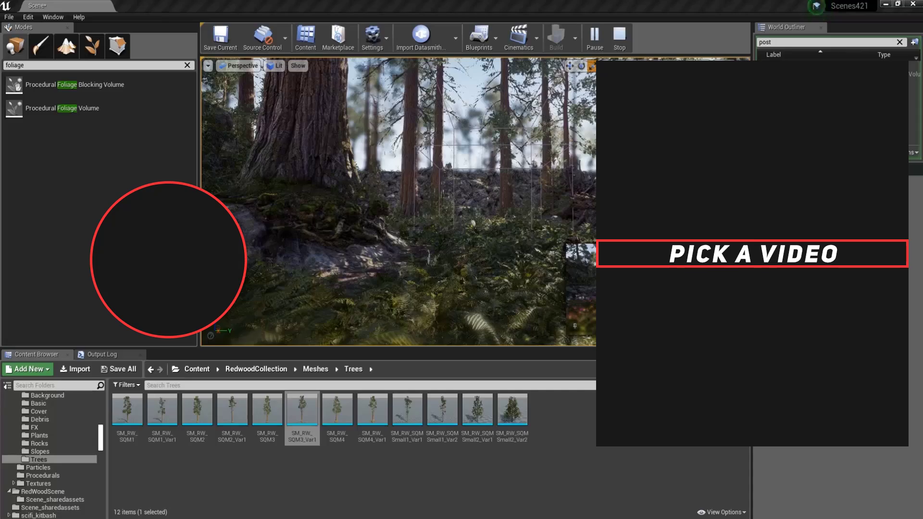
- Leave play mode and open the FX texture folder under RedwoodCollection's Textures
{"action": "key", "text": "Escape"}
{"action": "left_click", "coordinate": [758, 279]}
{"action": "left_click", "coordinate": [757, 290]}
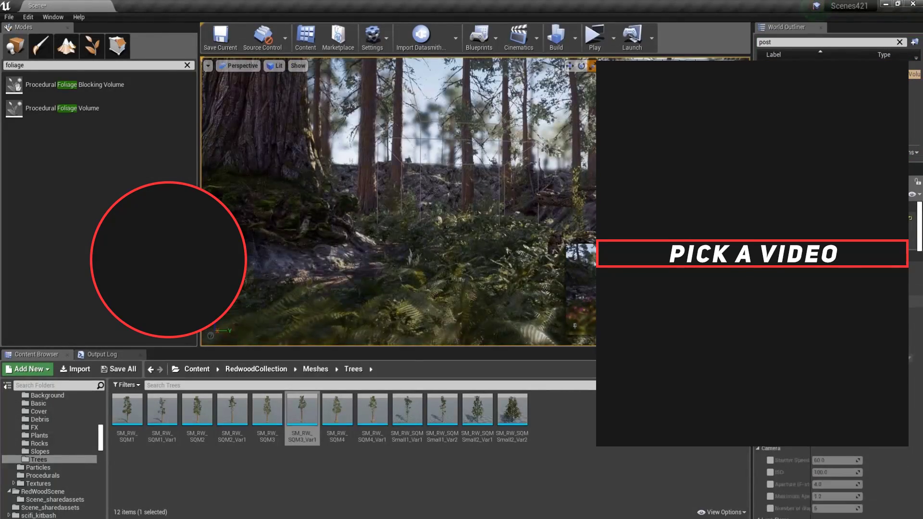
{"action": "left_click", "coordinate": [256, 369]}
{"action": "double_click", "coordinate": [267, 409]}
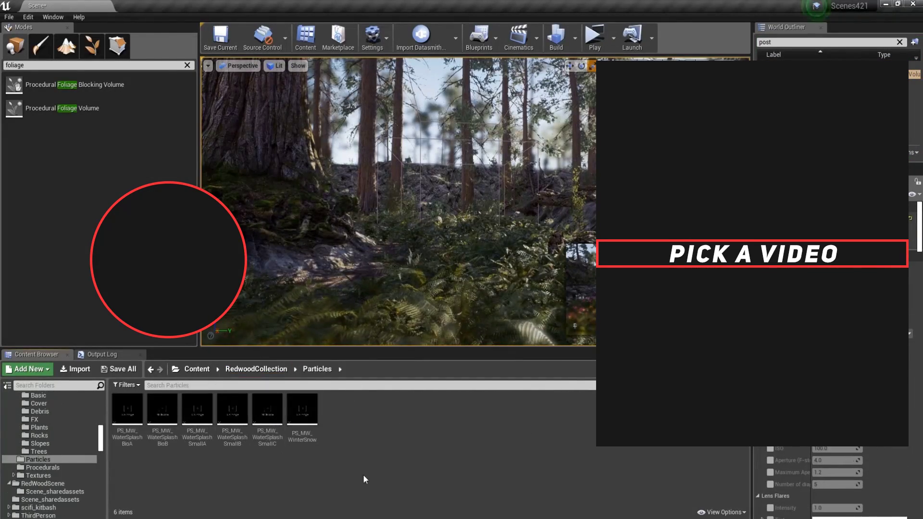
{"action": "left_click", "coordinate": [256, 369]}
{"action": "double_click", "coordinate": [336, 411]}
{"action": "double_click", "coordinate": [162, 409]}
{"action": "left_click", "coordinate": [151, 369]}
{"action": "double_click", "coordinate": [267, 409]}
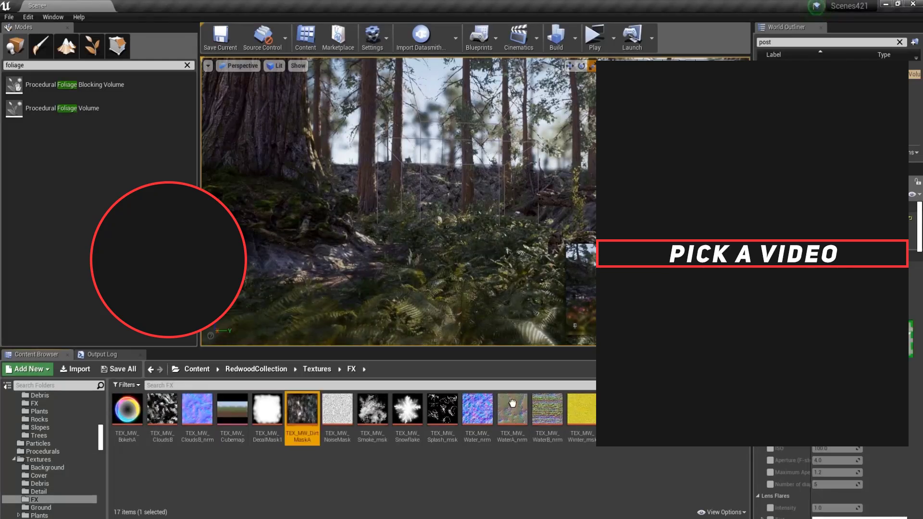
- Assign TEX_MW_DirtMaskA to the PostProcessVolume's lens settings and try TEX_MW_BokehA as the lens flare bokeh shape
{"action": "left_click_drag", "start_coordinate": [512, 402], "coordinate": [834, 339]}
{"action": "mouse_move", "coordinate": [454, 278]}
{"action": "right_mouse_down"}
{"action": "mouse_move", "coordinate": [454, 231]}
{"action": "mouse_move", "coordinate": [447, 264]}
{"action": "right_mouse_up"}
{"action": "left_click_drag", "start_coordinate": [132, 420], "coordinate": [833, 413]}
{"action": "scroll", "coordinate": [834, 414], "scroll_direction": "down", "scroll_amount": 3}
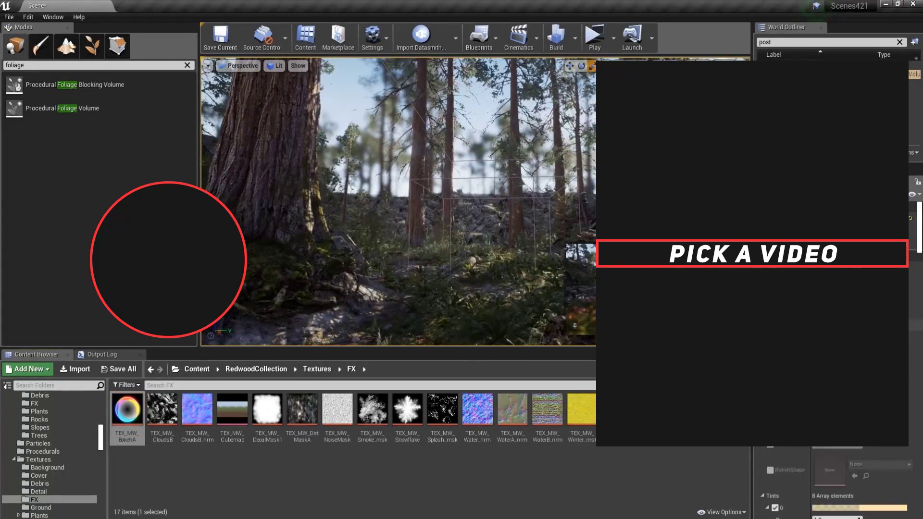
- Enable the global Saturation override in the PostProcessVolume's color grading and bring up its ambient occlusion settings
{"action": "right_click_drag", "start_coordinate": [461, 284], "coordinate": [545, 231]}
{"action": "right_click_drag", "start_coordinate": [461, 230], "coordinate": [509, 250]}
{"action": "left_click", "coordinate": [758, 355]}
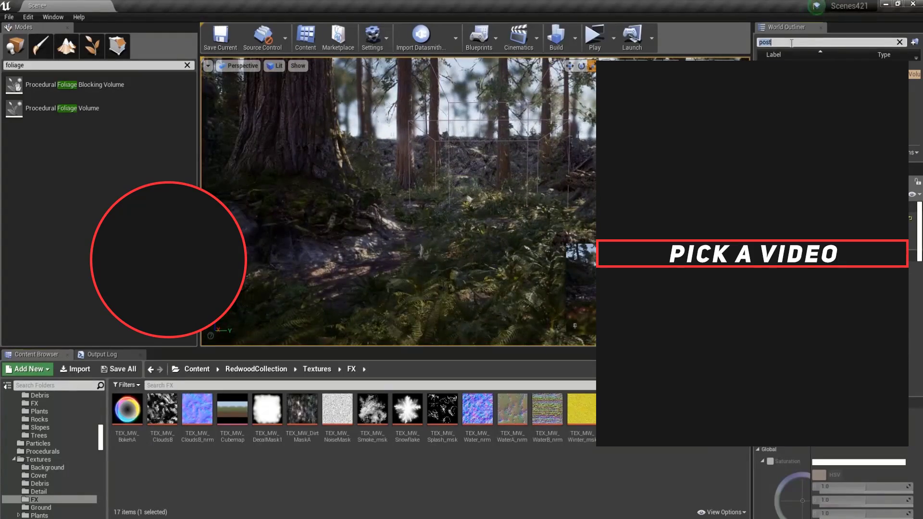
{"action": "left_click", "coordinate": [770, 461]}
{"action": "scroll", "coordinate": [834, 481], "scroll_direction": "down", "scroll_amount": 4}
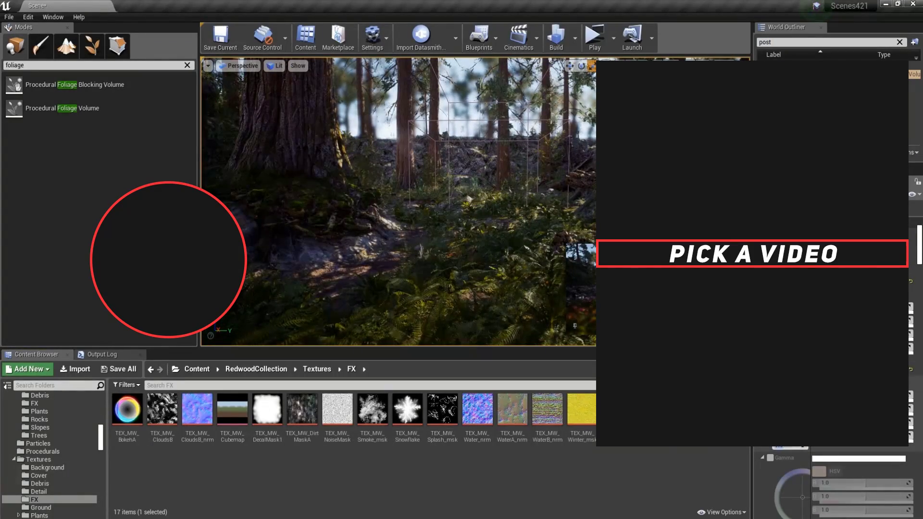
{"action": "scroll", "coordinate": [834, 481], "scroll_direction": "down", "scroll_amount": 5}
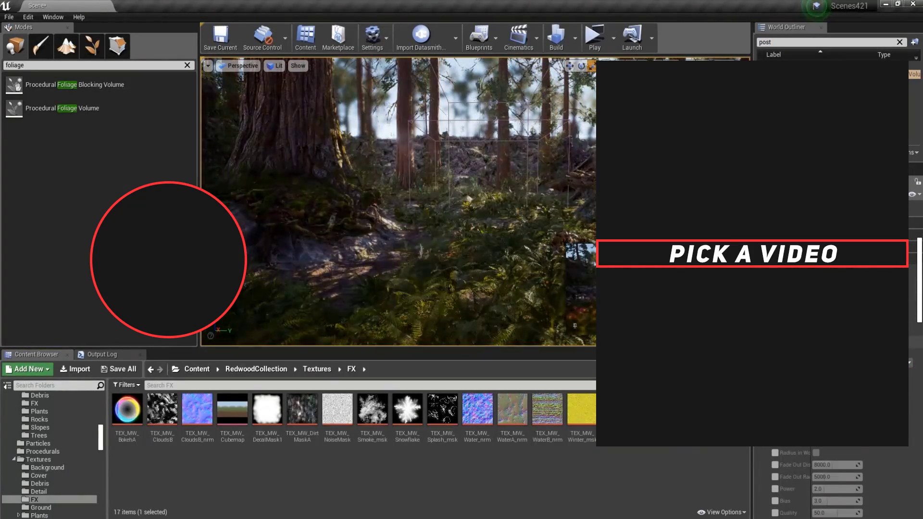